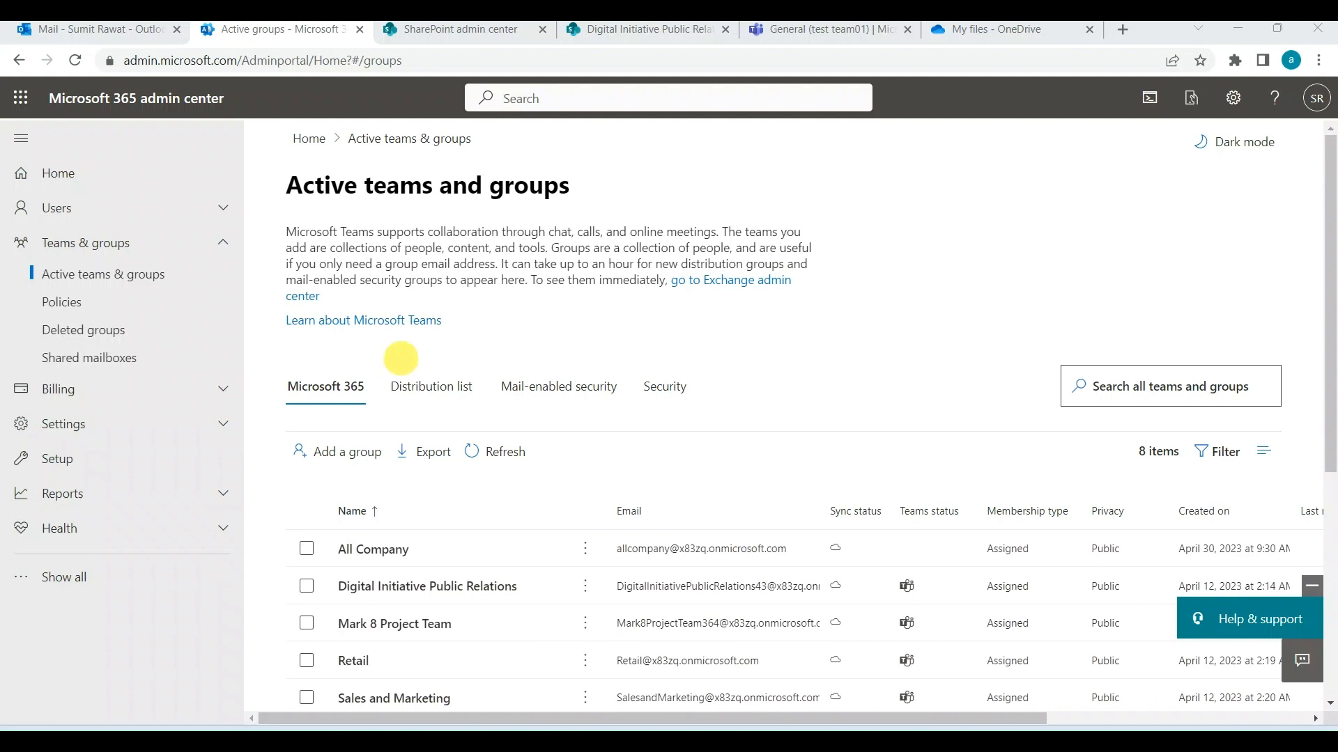
# Start adding a new group from the active teams and groups list, with Microsoft 365 as the group type.
pyautogui.click(109, 245)
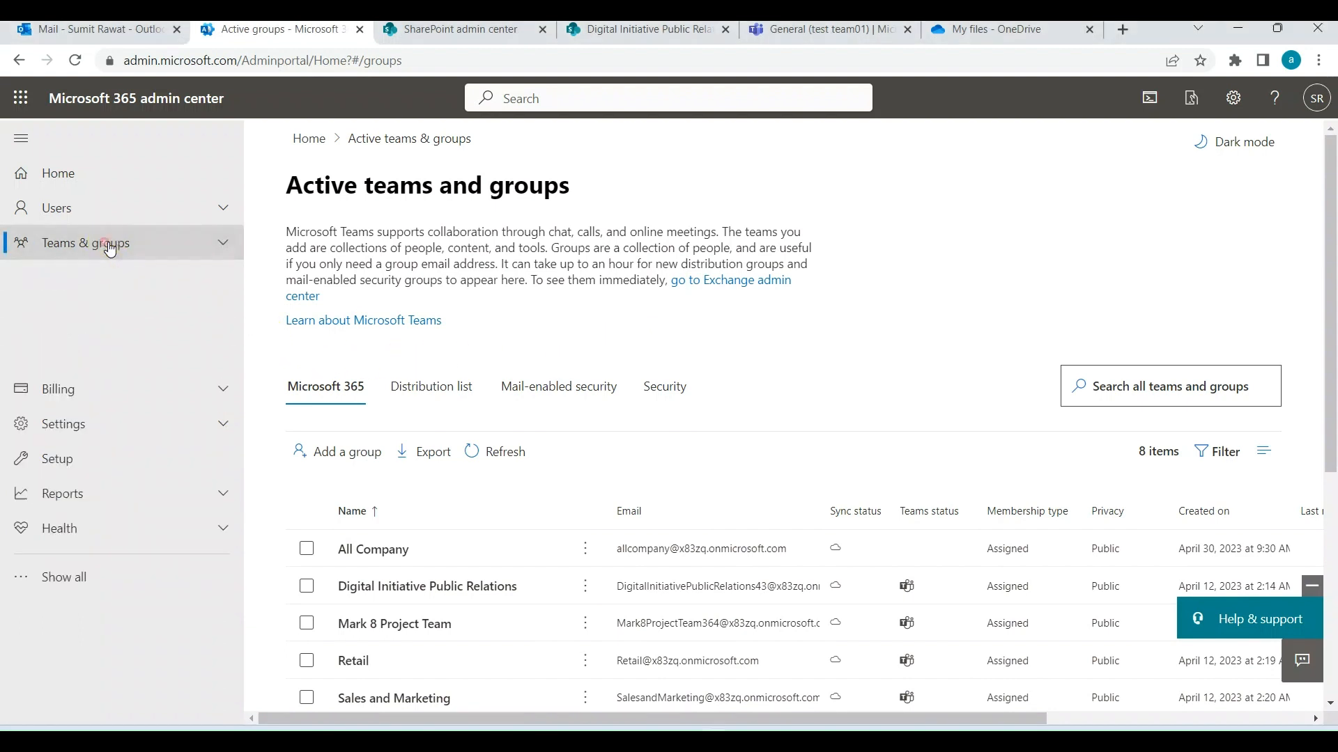
pyautogui.click(104, 246)
pyautogui.click(110, 274)
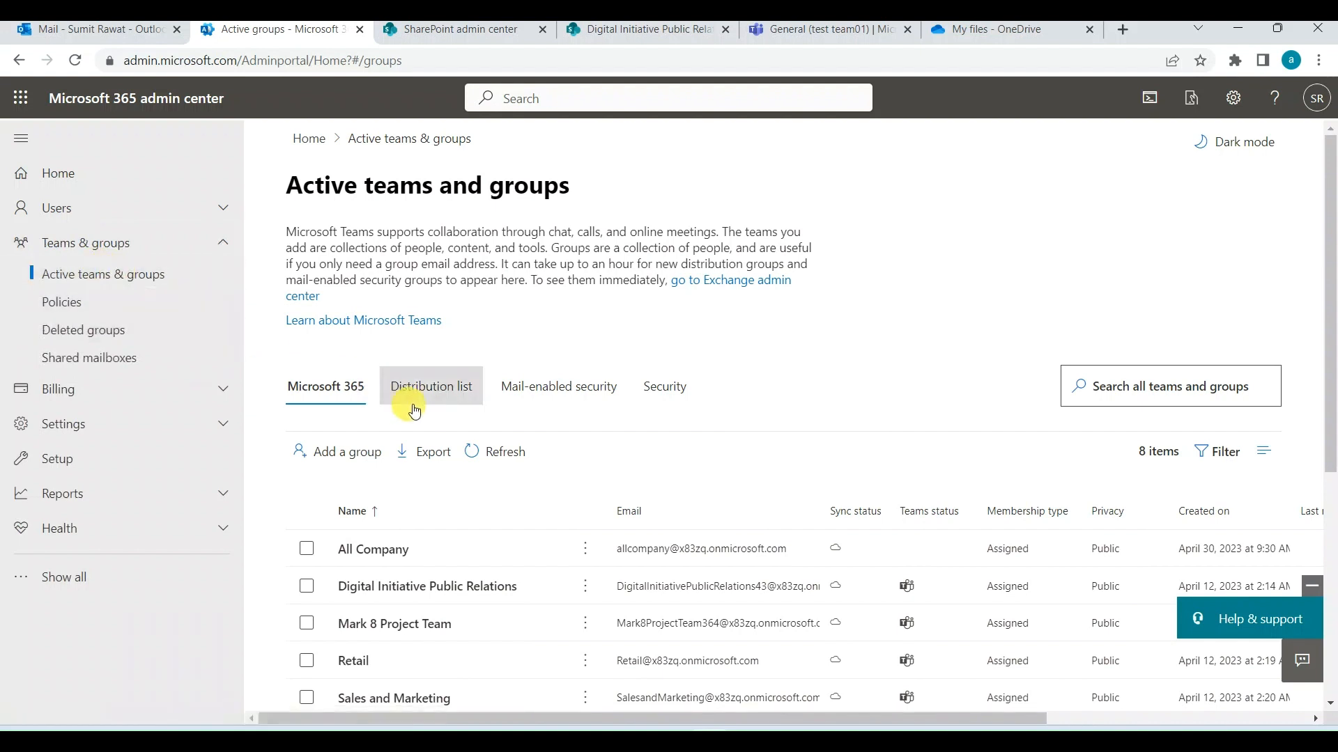
pyautogui.scroll(-1, 418, 411)
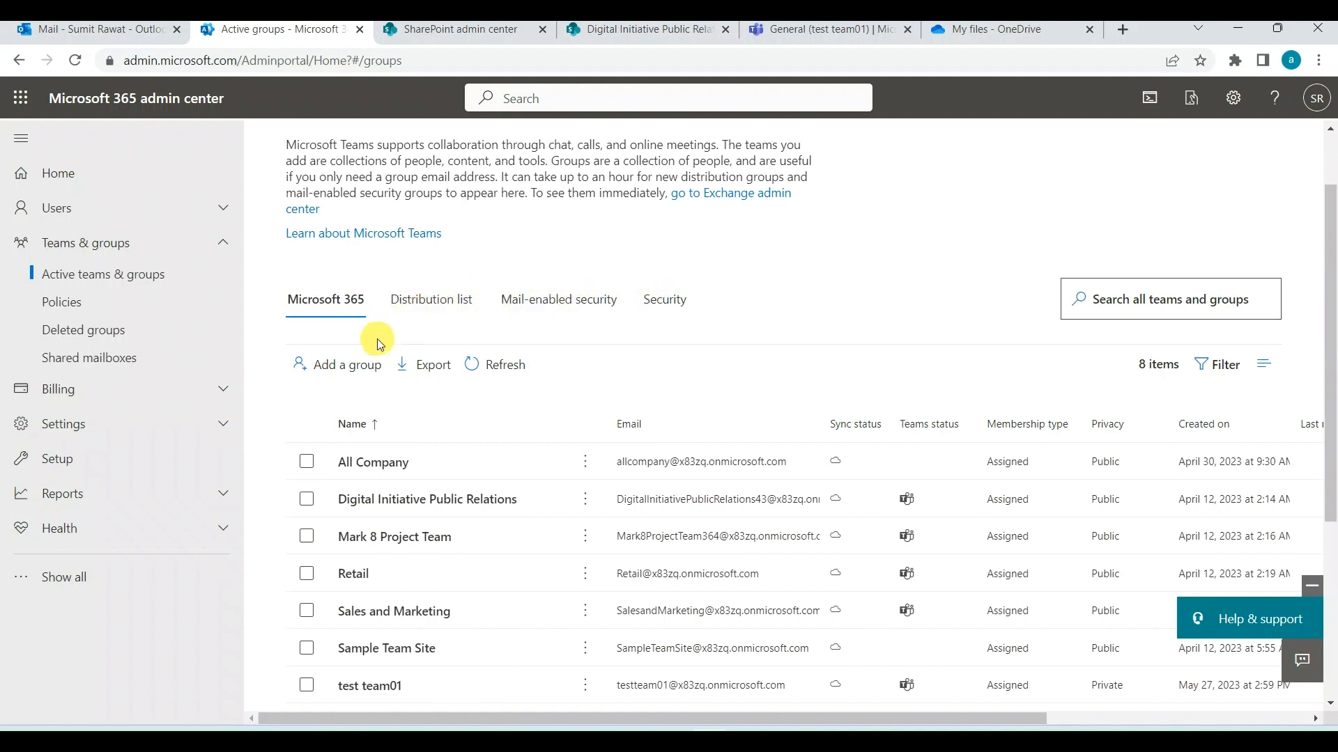
pyautogui.click(355, 377)
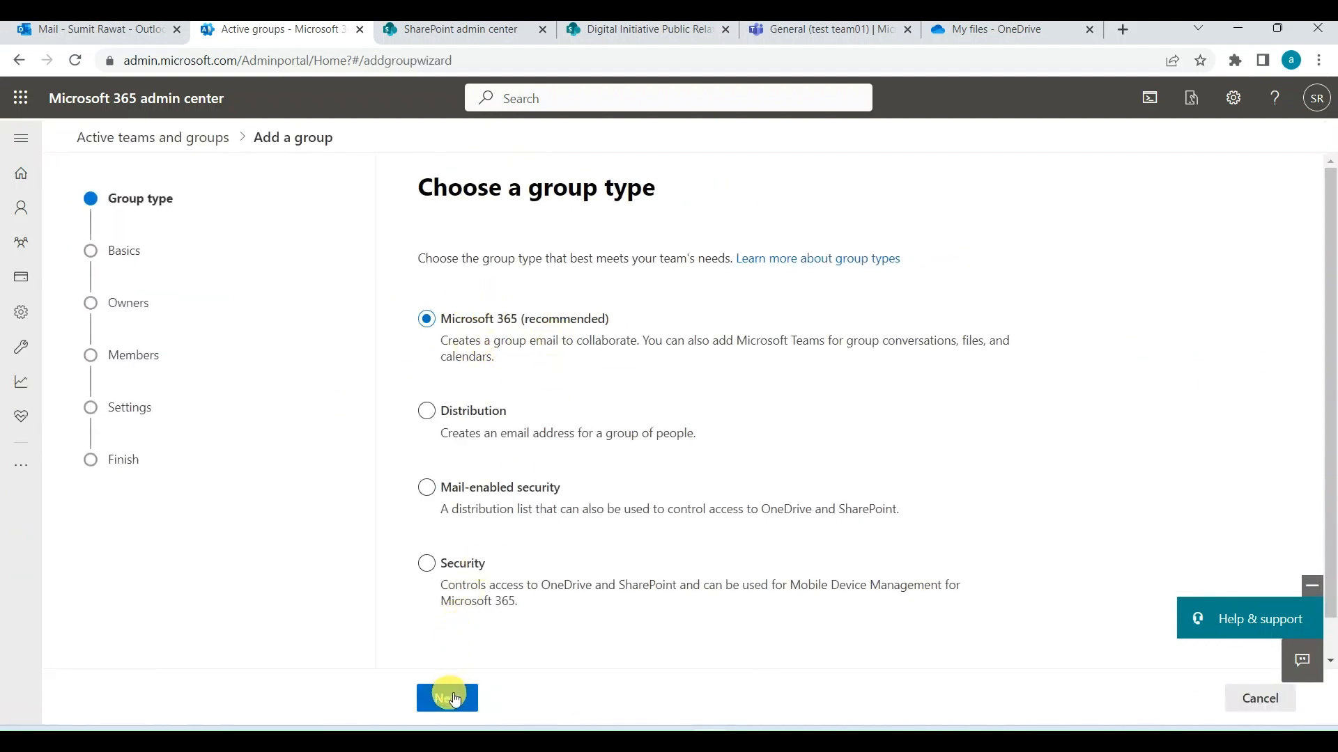
pyautogui.click(456, 694)
# Name the new group Sales01, give it the description "test", and continue to the owner assignment.
pyautogui.click(506, 348)
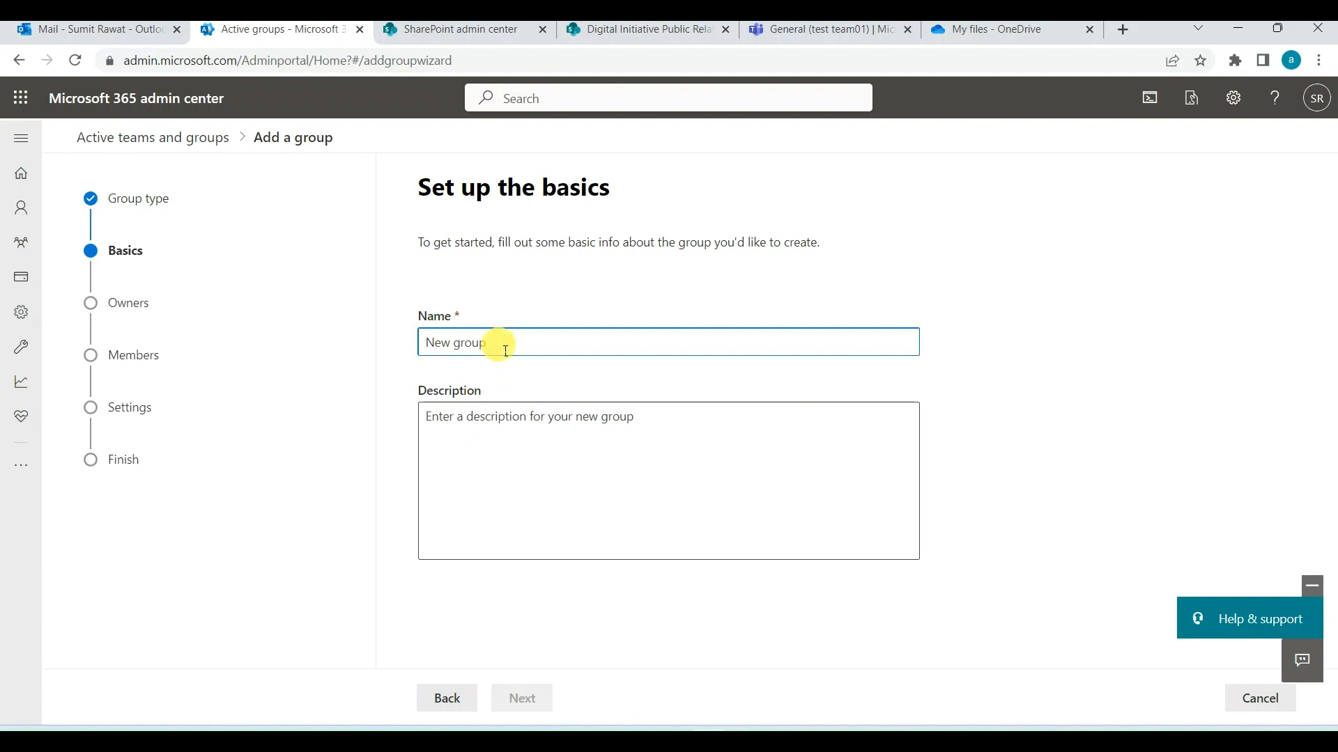
pyautogui.write('Sales01')
pyautogui.press('Tab')
pyautogui.write('te')
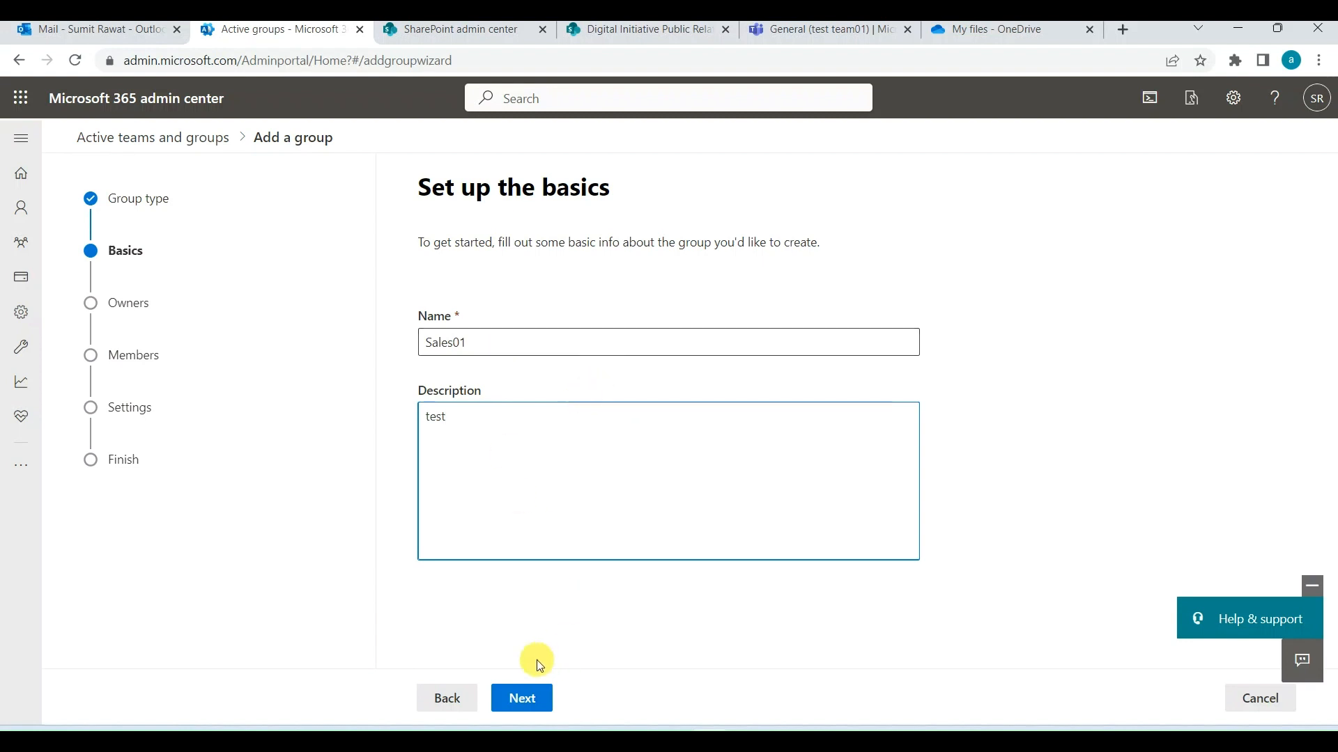
pyautogui.click(523, 697)
pyautogui.click(447, 698)
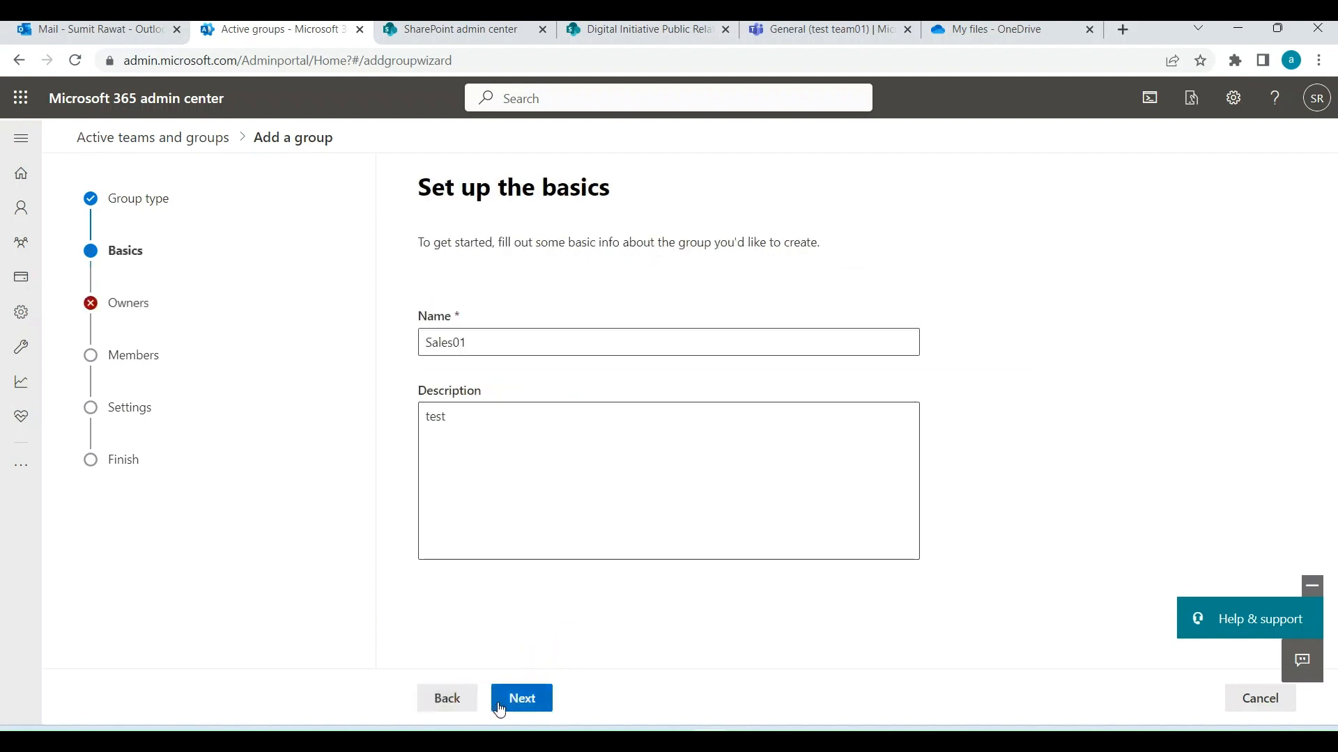
pyautogui.click(508, 699)
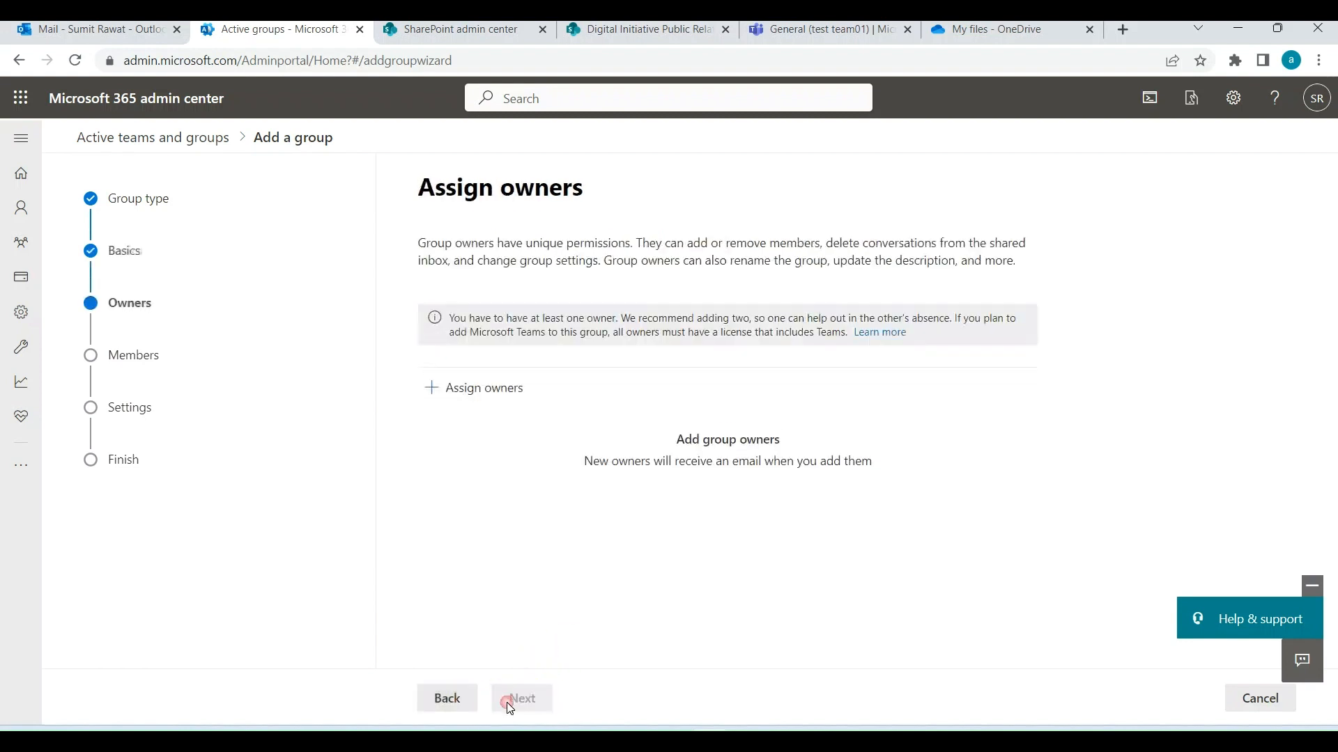
# Find the intended owner by first name, assign that user as group owner, and continue to the members.
pyautogui.click(507, 393)
pyautogui.click(972, 273)
pyautogui.write('sumit')
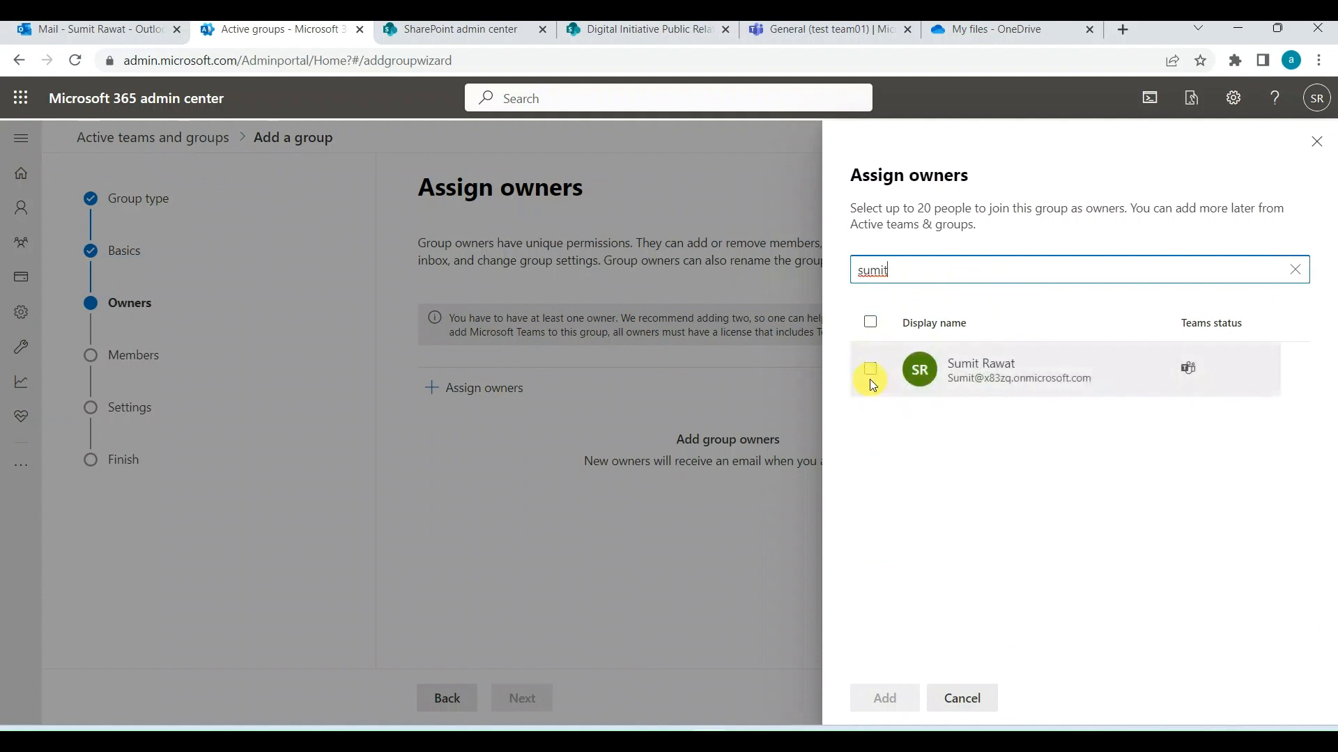
pyautogui.click(869, 369)
pyautogui.click(883, 697)
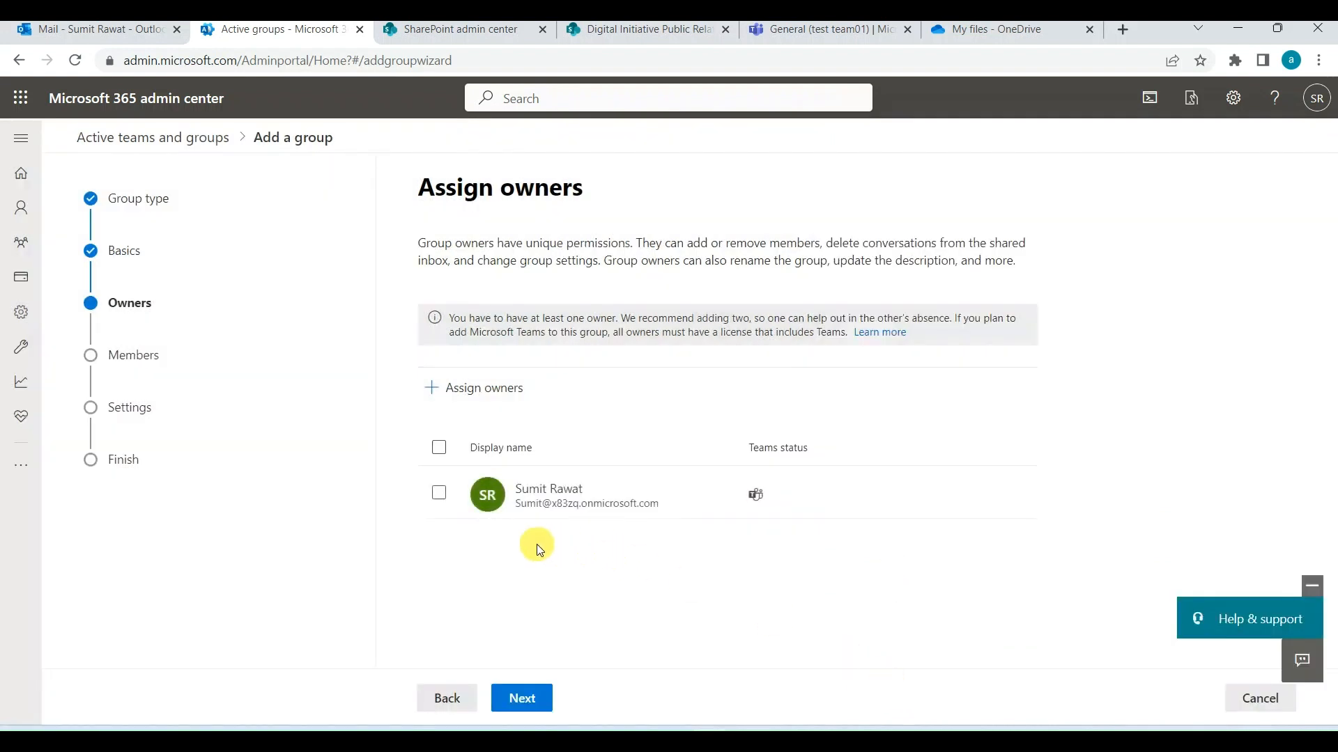
pyautogui.click(522, 698)
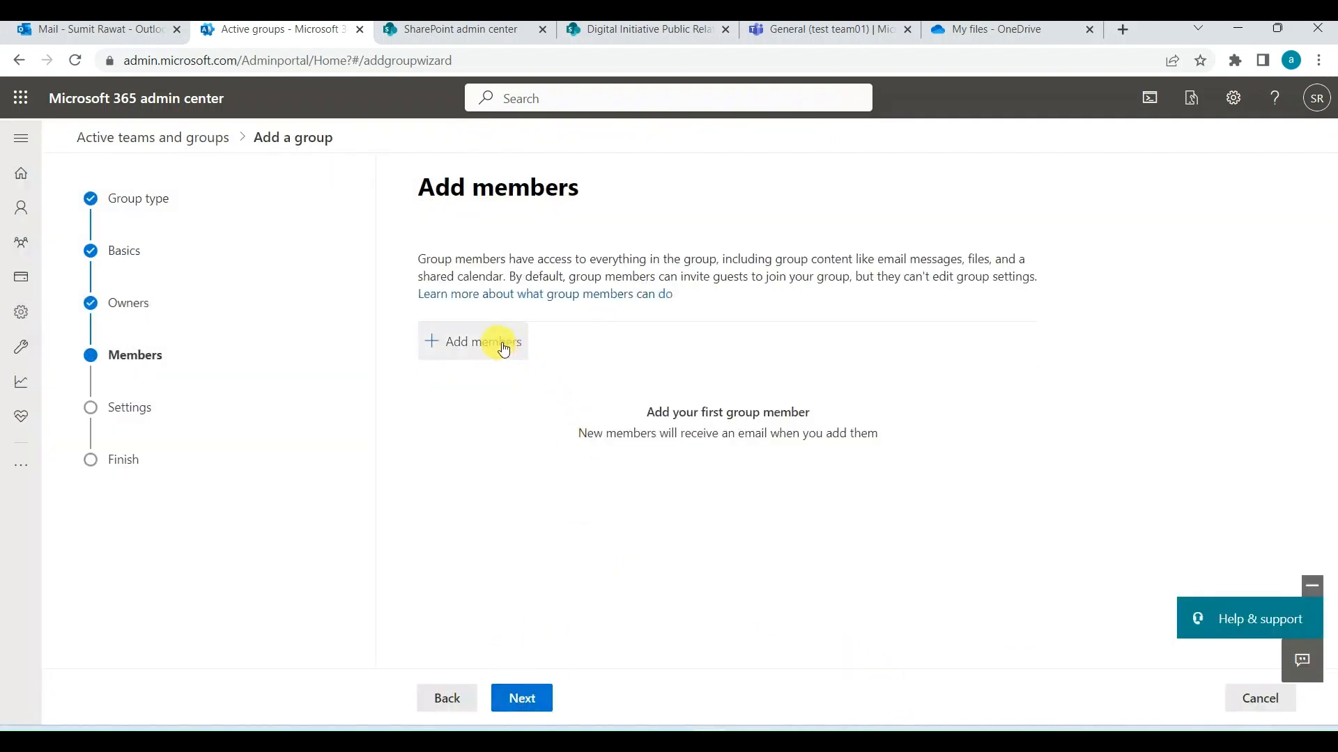
# Find the intended member by first name, add that user to the group, and continue to the group settings.
pyautogui.click(504, 345)
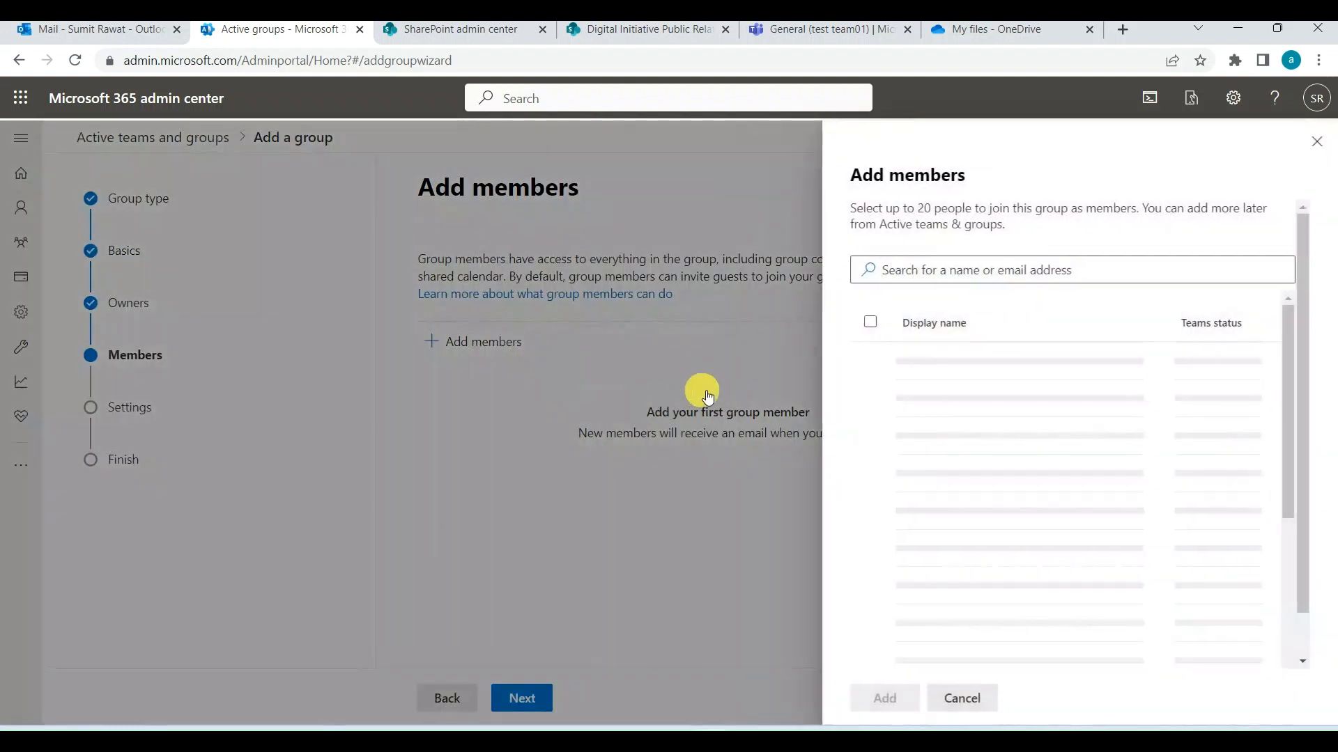
pyautogui.click(956, 268)
pyautogui.write('john')
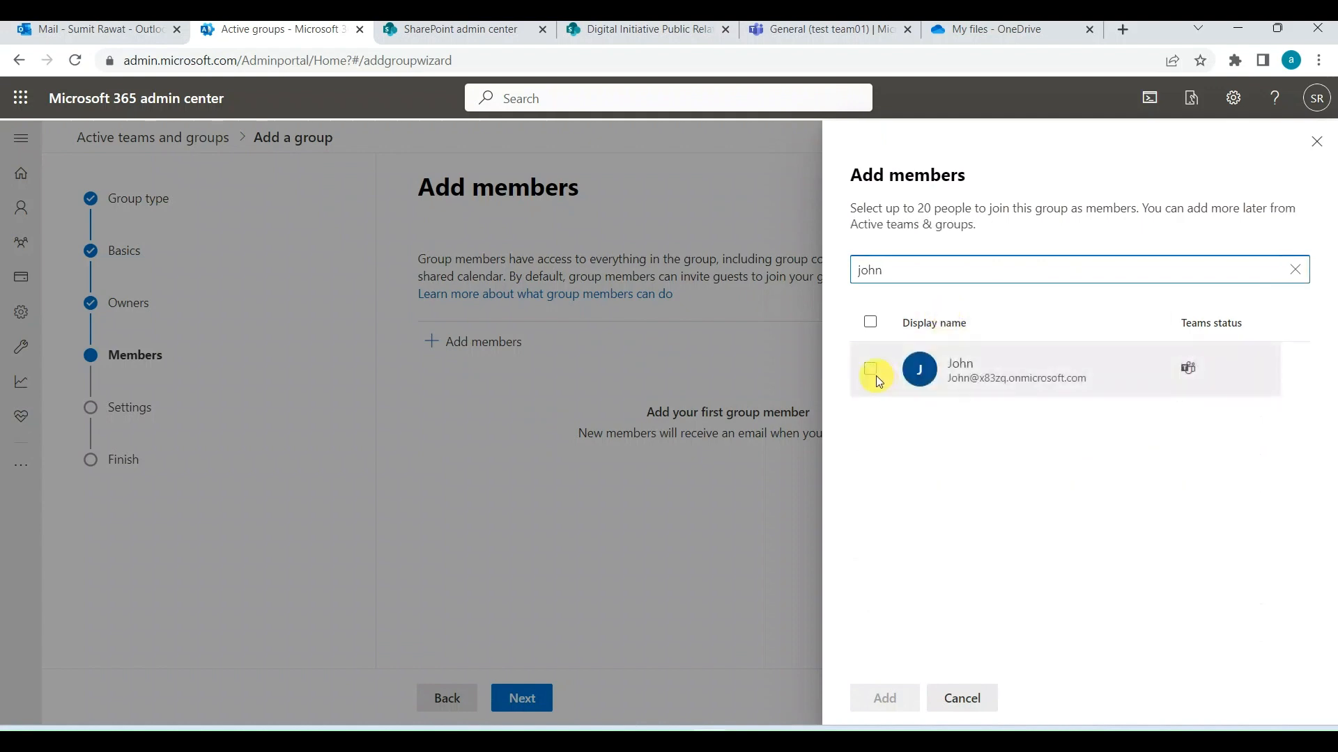
pyautogui.click(871, 369)
pyautogui.click(885, 698)
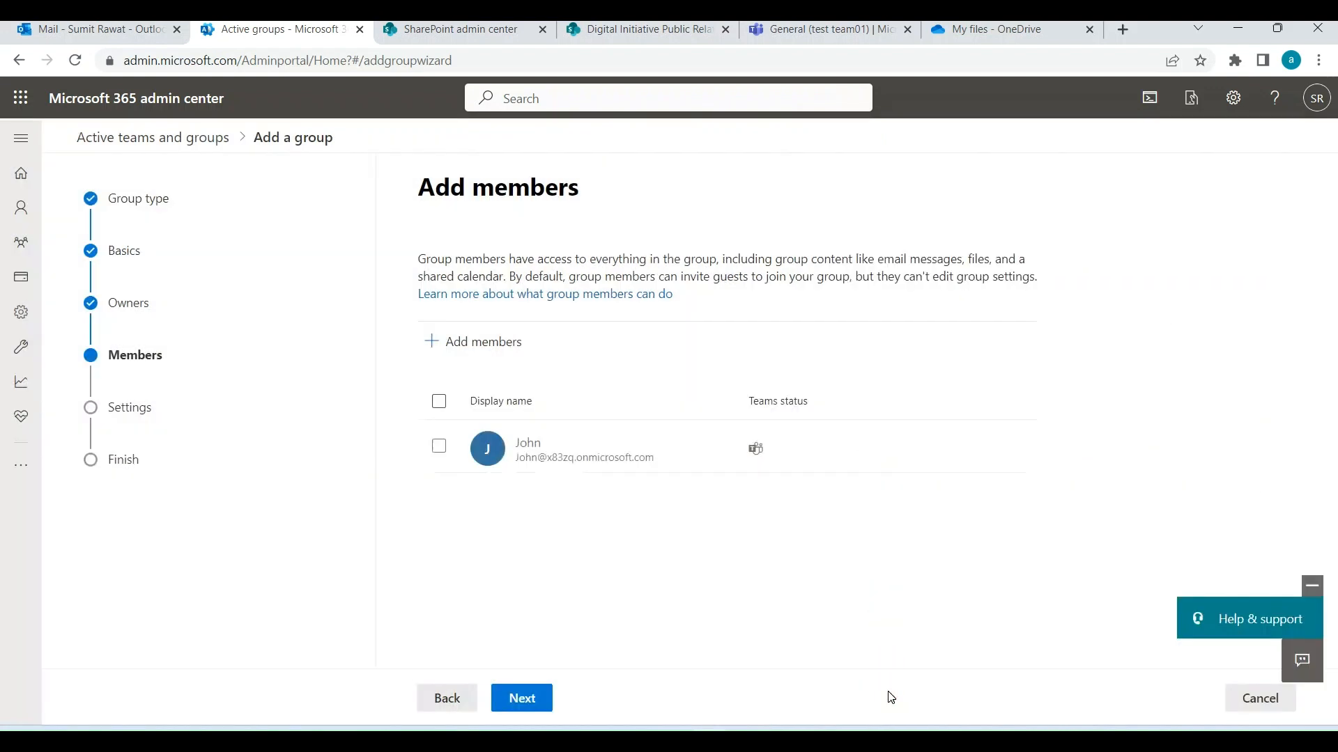
pyautogui.click(519, 695)
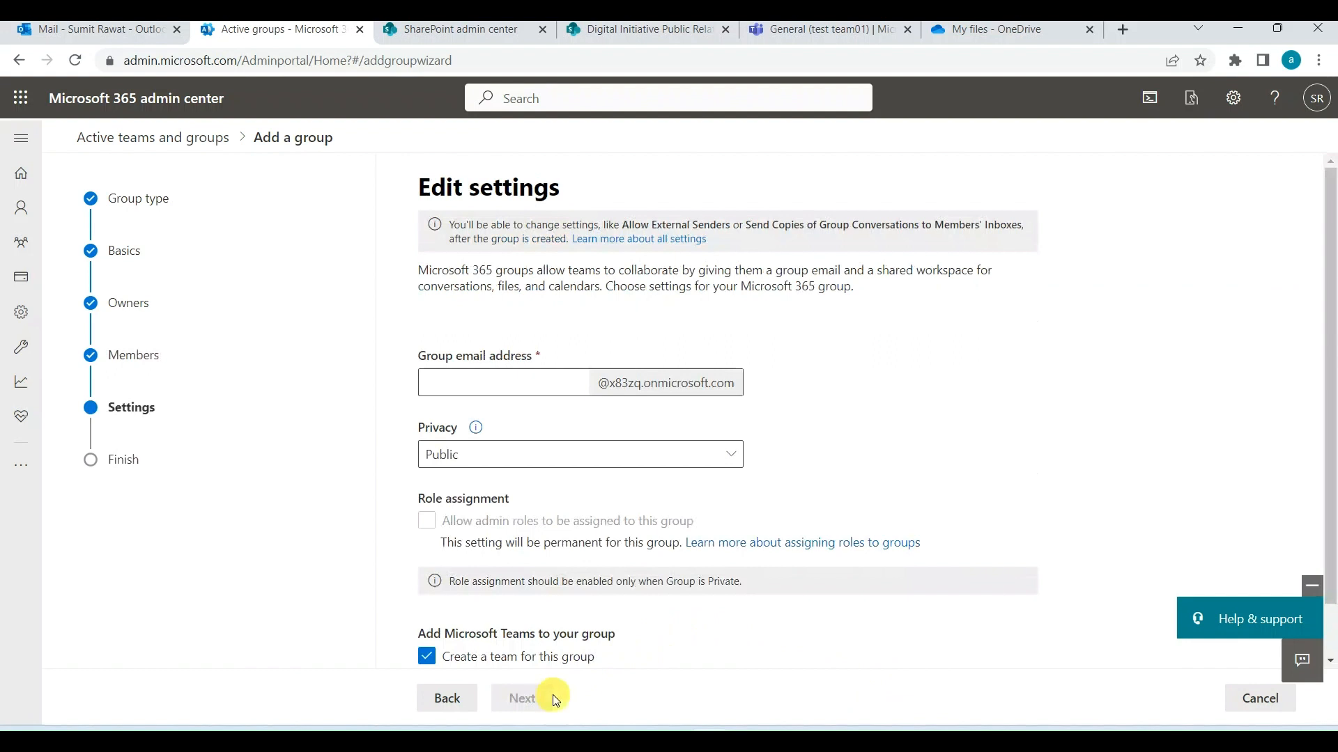
pyautogui.click(460, 693)
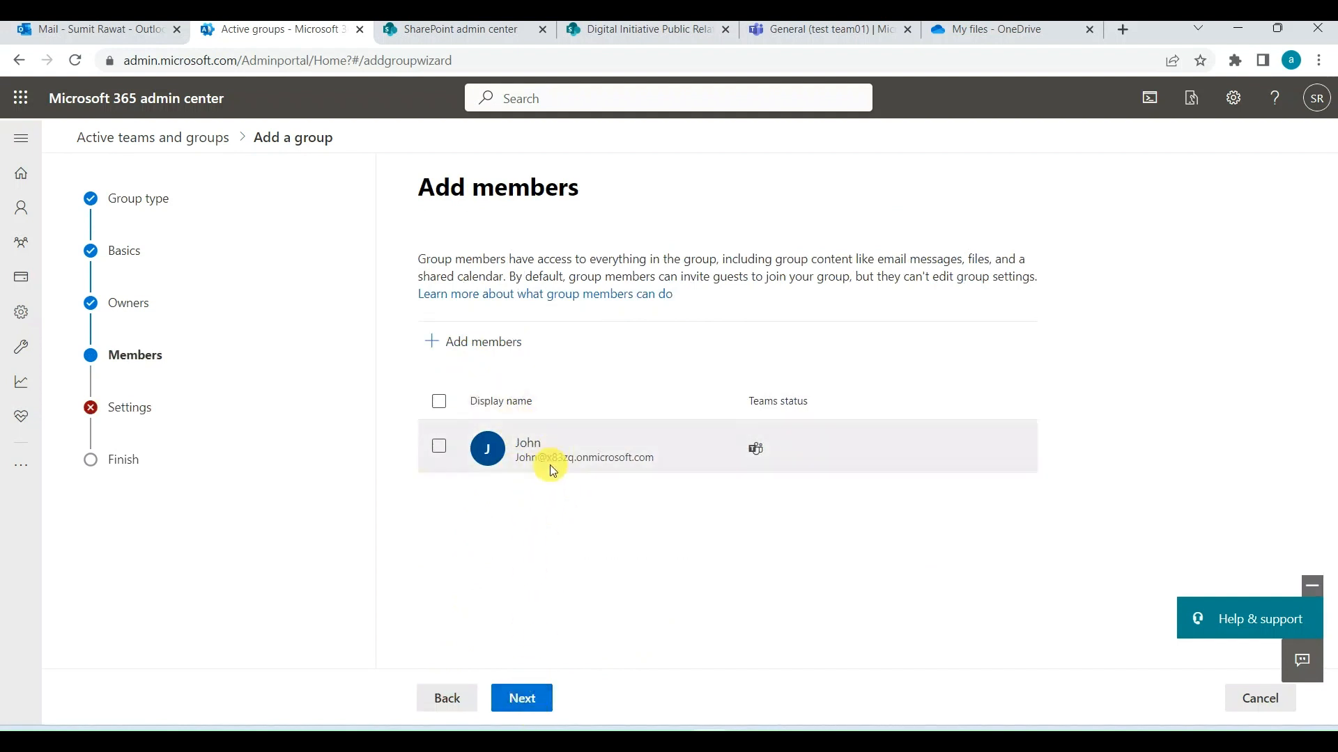
pyautogui.click(527, 698)
# Set the group email alias to sales01 and the group's privacy to Private.
pyautogui.click(530, 384)
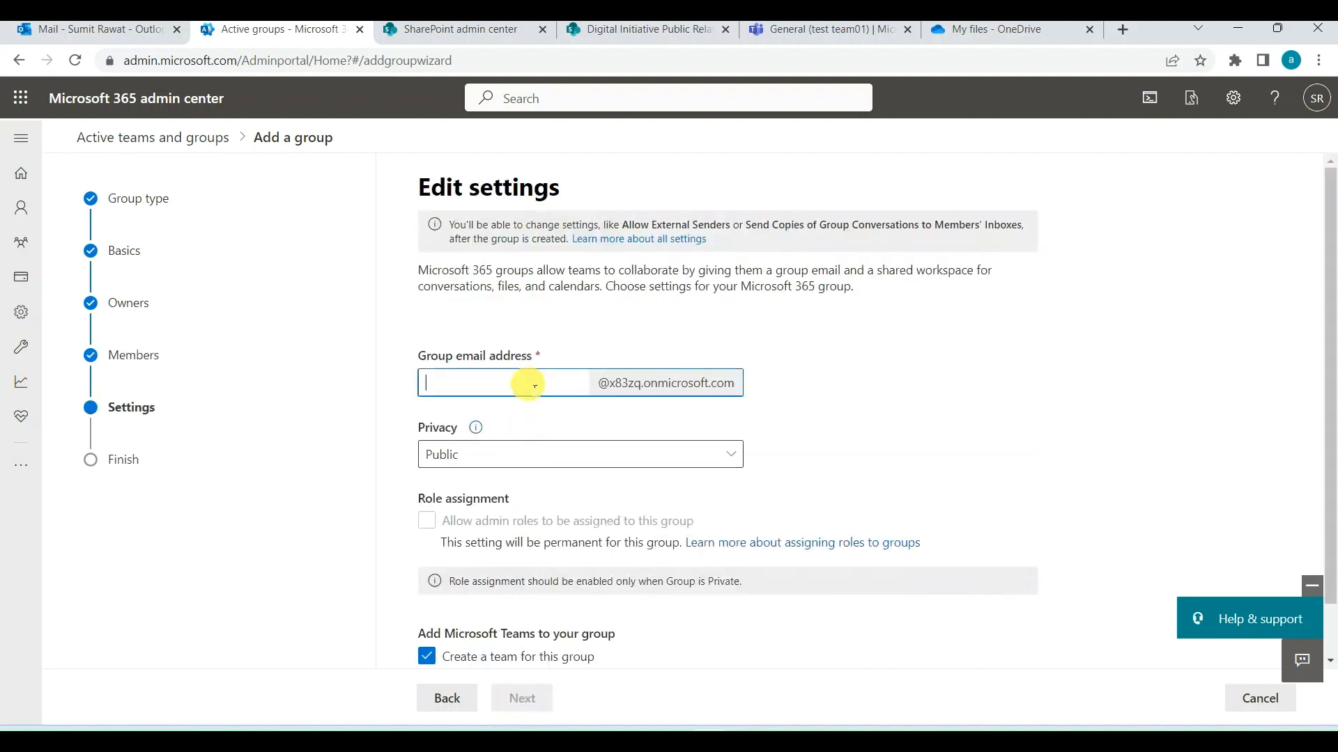
pyautogui.write('sales0')
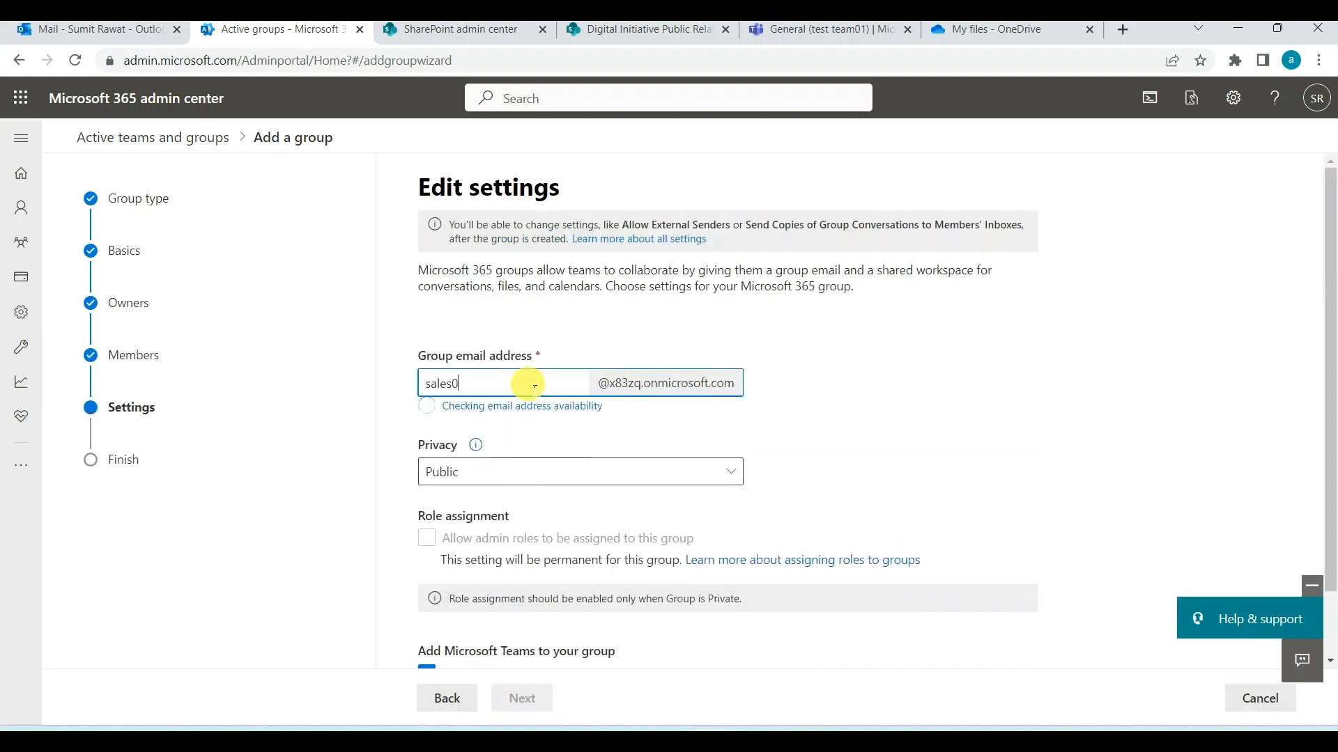
pyautogui.write('1')
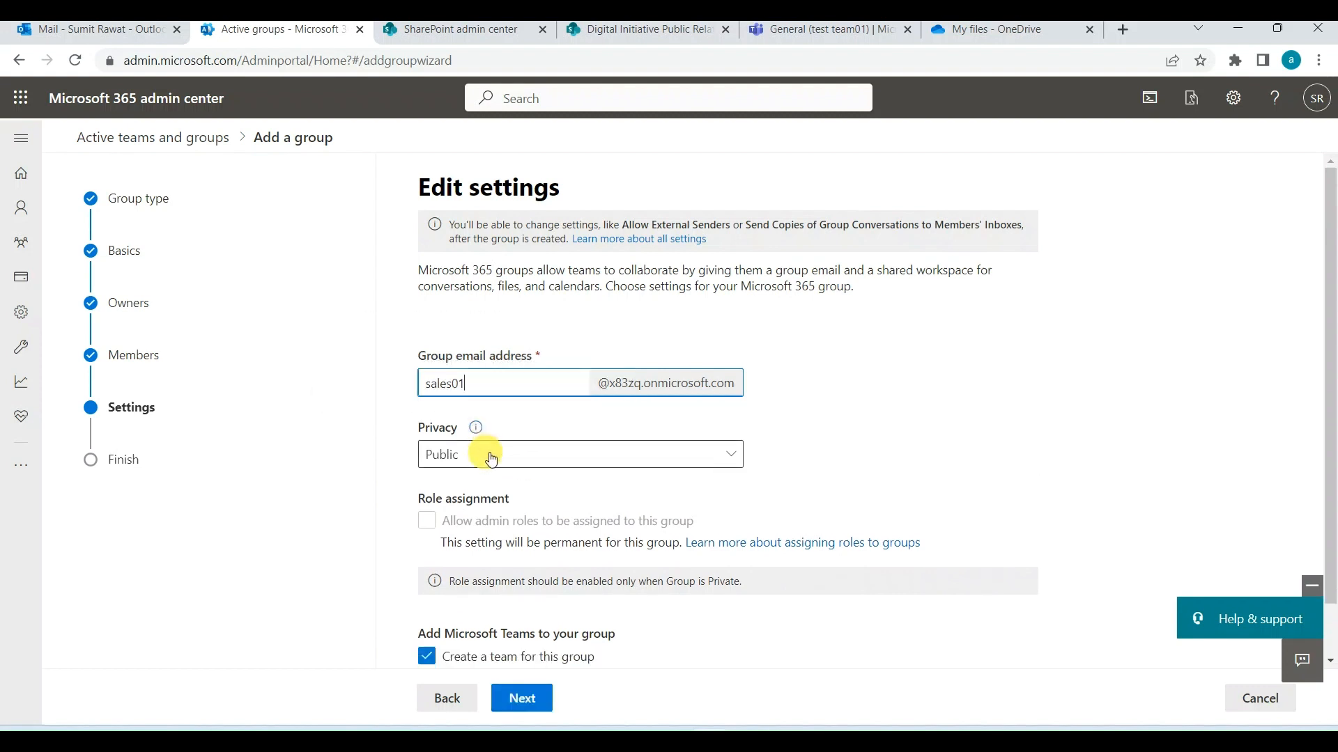
pyautogui.moveTo(482, 432)
pyautogui.click(526, 458)
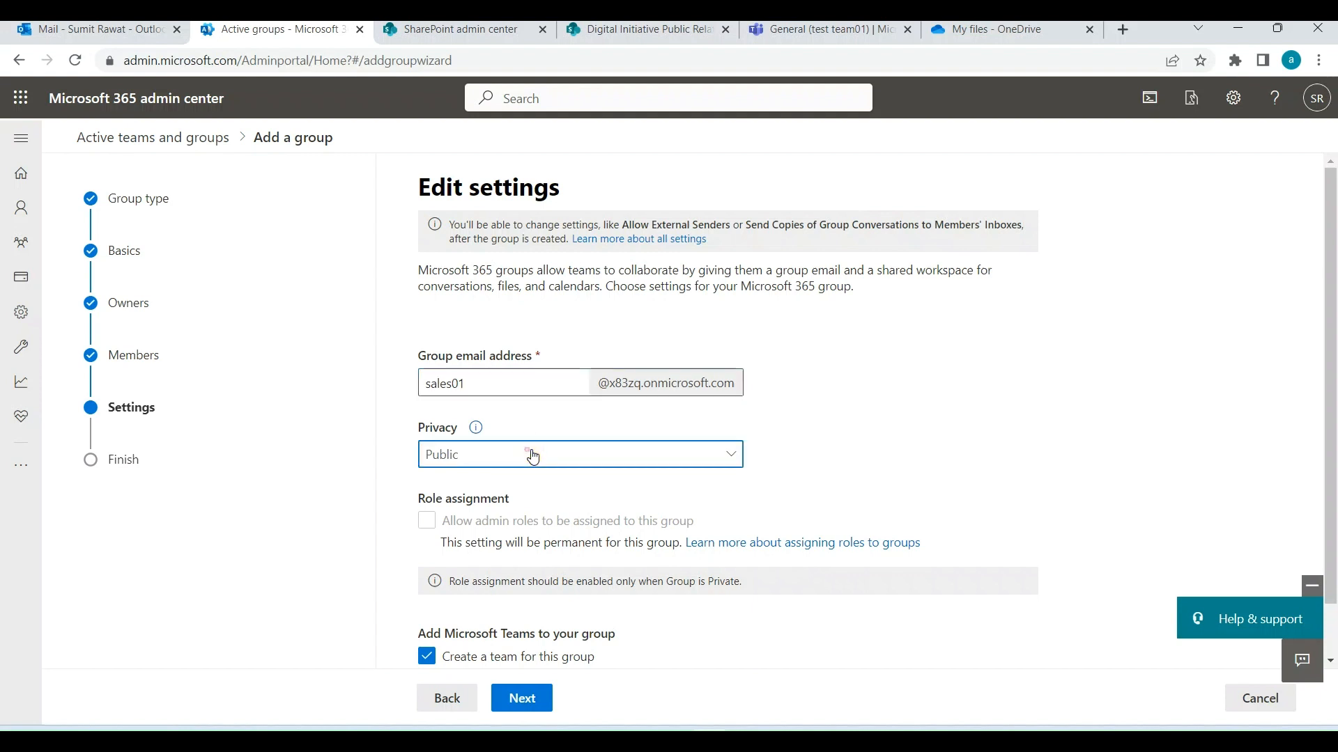
pyautogui.click(522, 516)
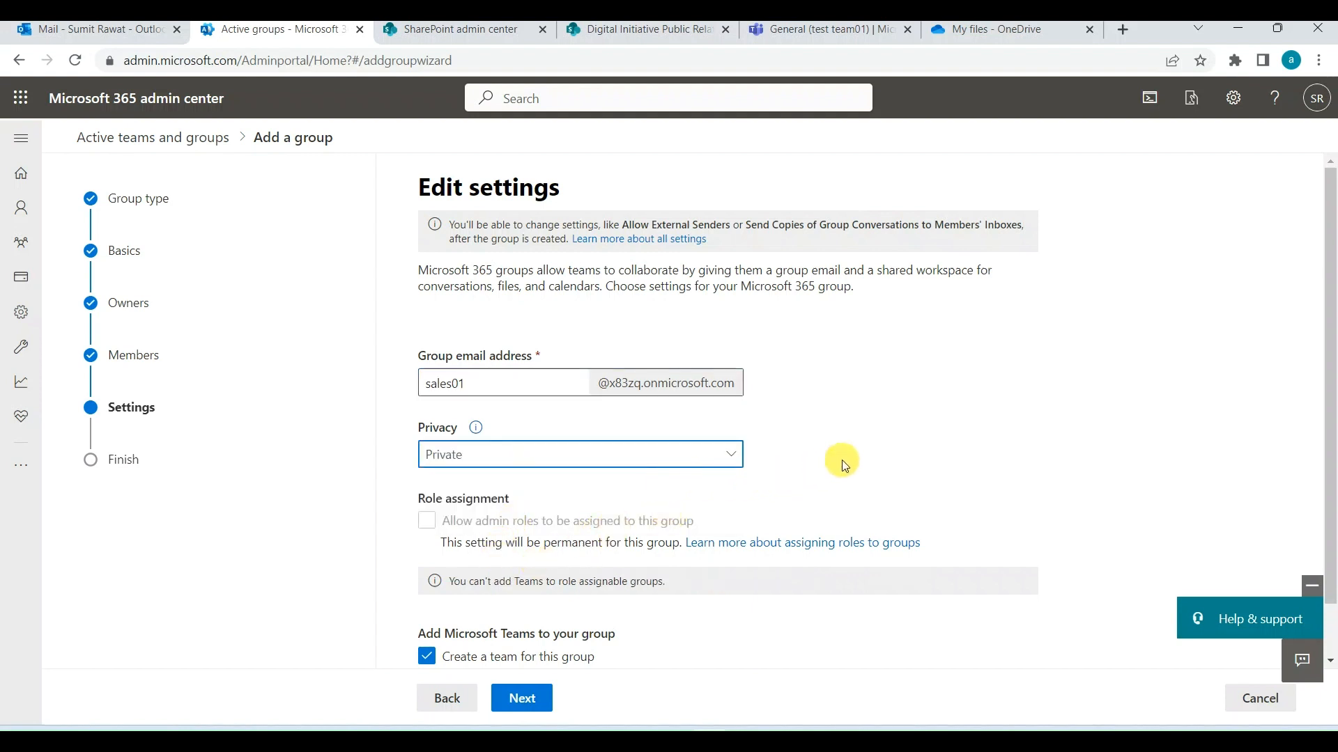
# Keep the option to create a team for this group enabled and create the Sales01 group.
pyautogui.scroll(-1, 842, 459)
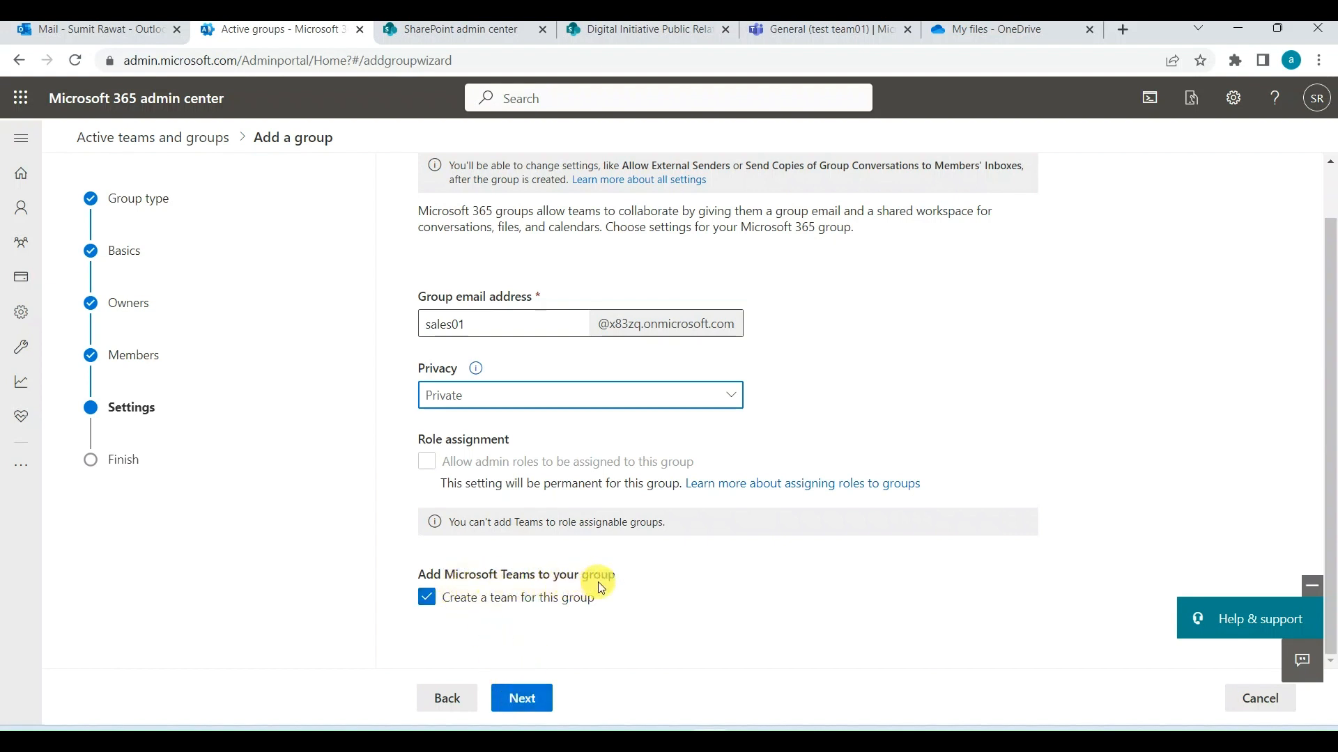
pyautogui.click(524, 699)
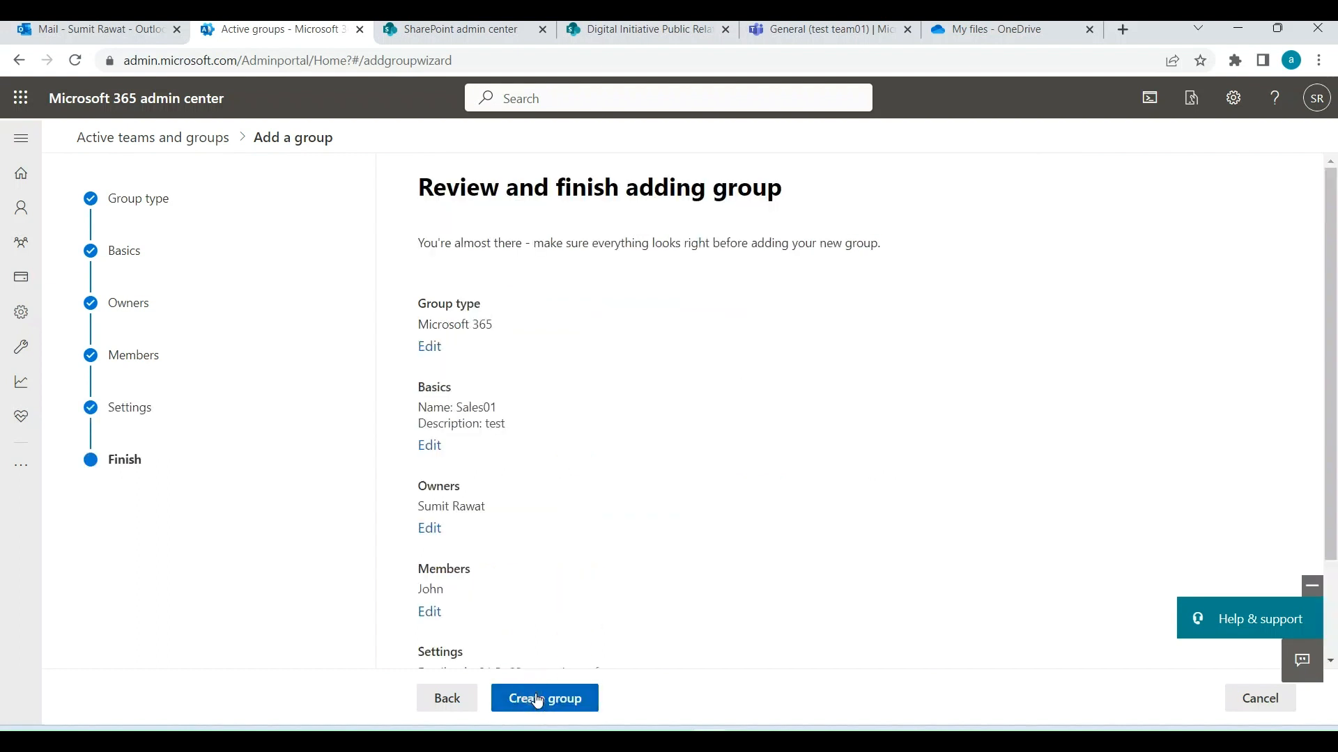
pyautogui.click(538, 699)
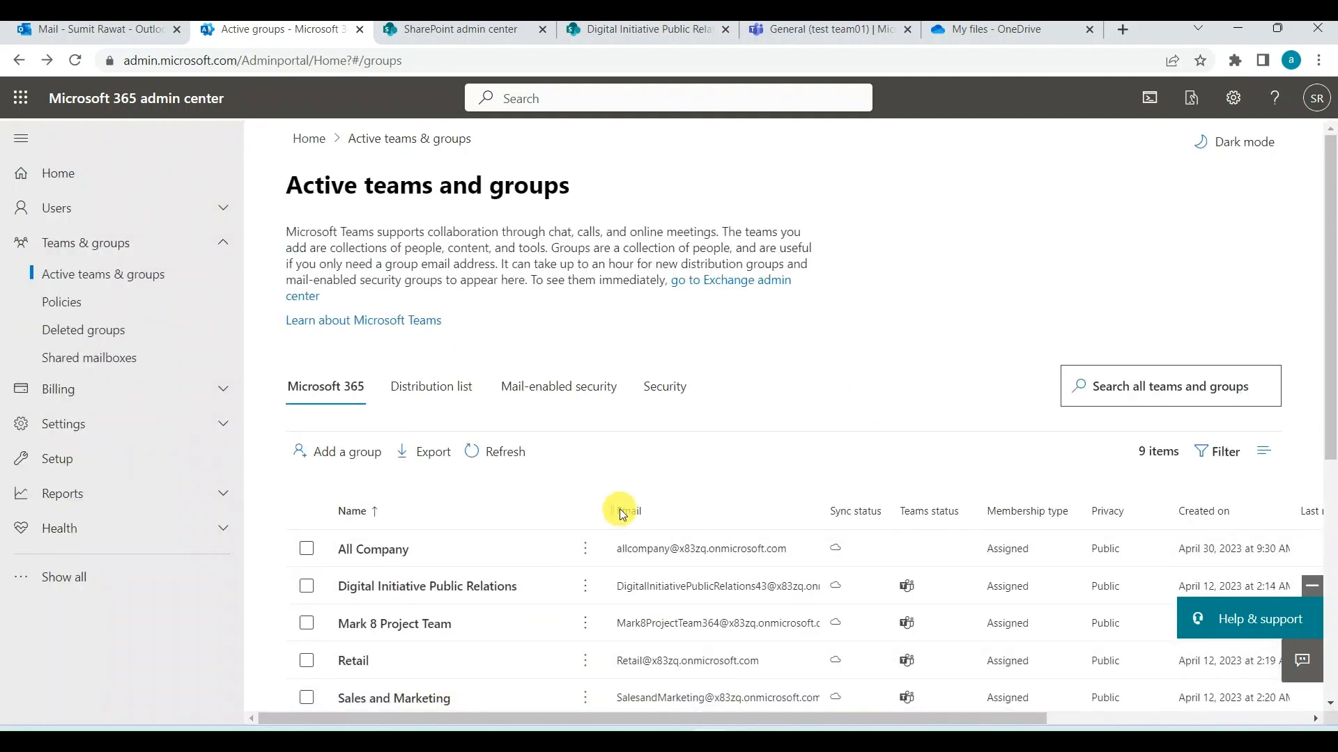
# Open the details of the Sales01 group and review its members and owners.
pyautogui.scroll(-3, 619, 514)
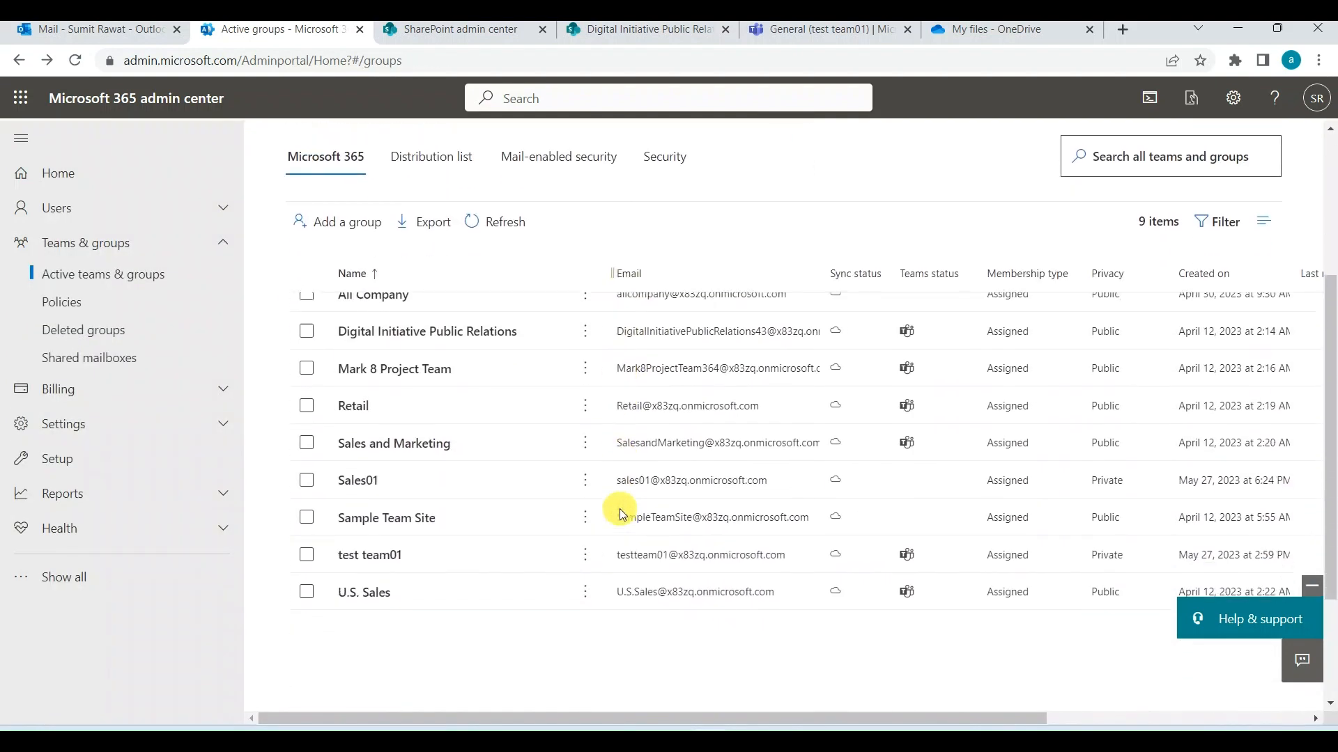
pyautogui.click(358, 473)
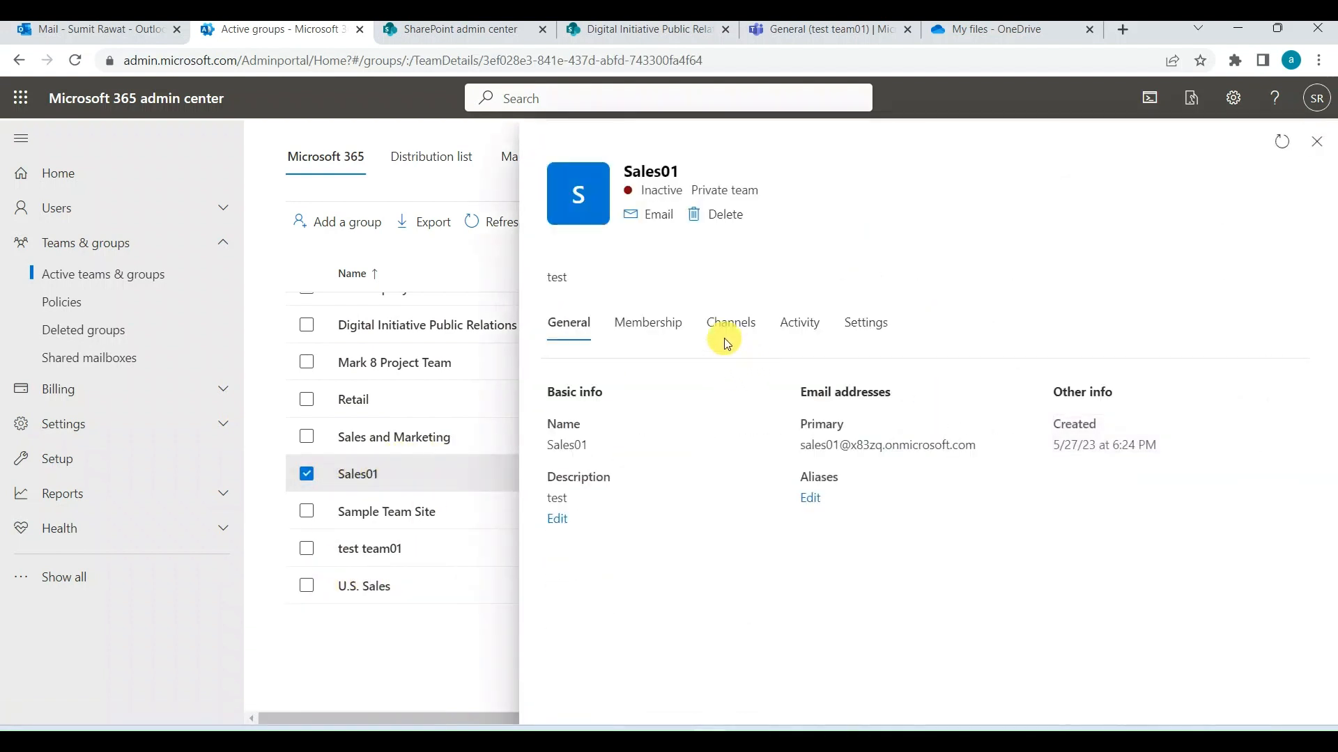
pyautogui.click(659, 326)
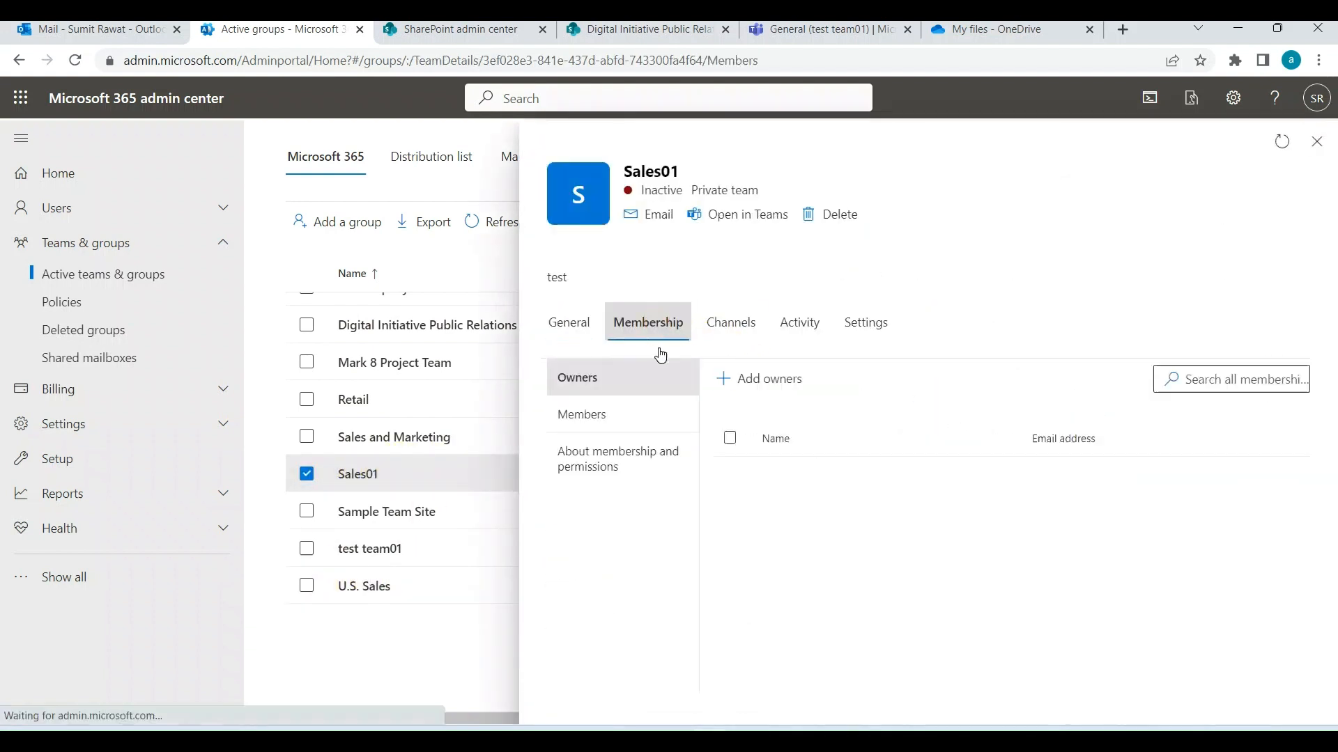
pyautogui.click(601, 426)
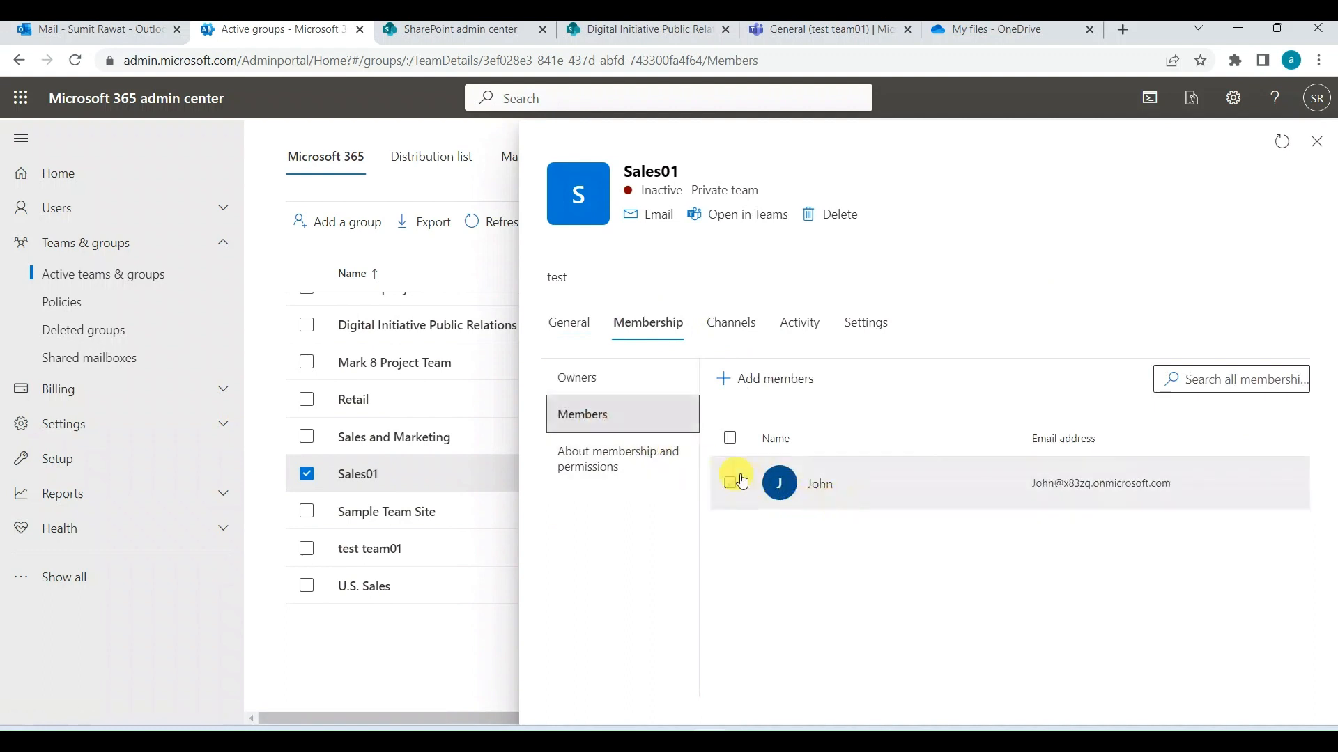
pyautogui.click(605, 382)
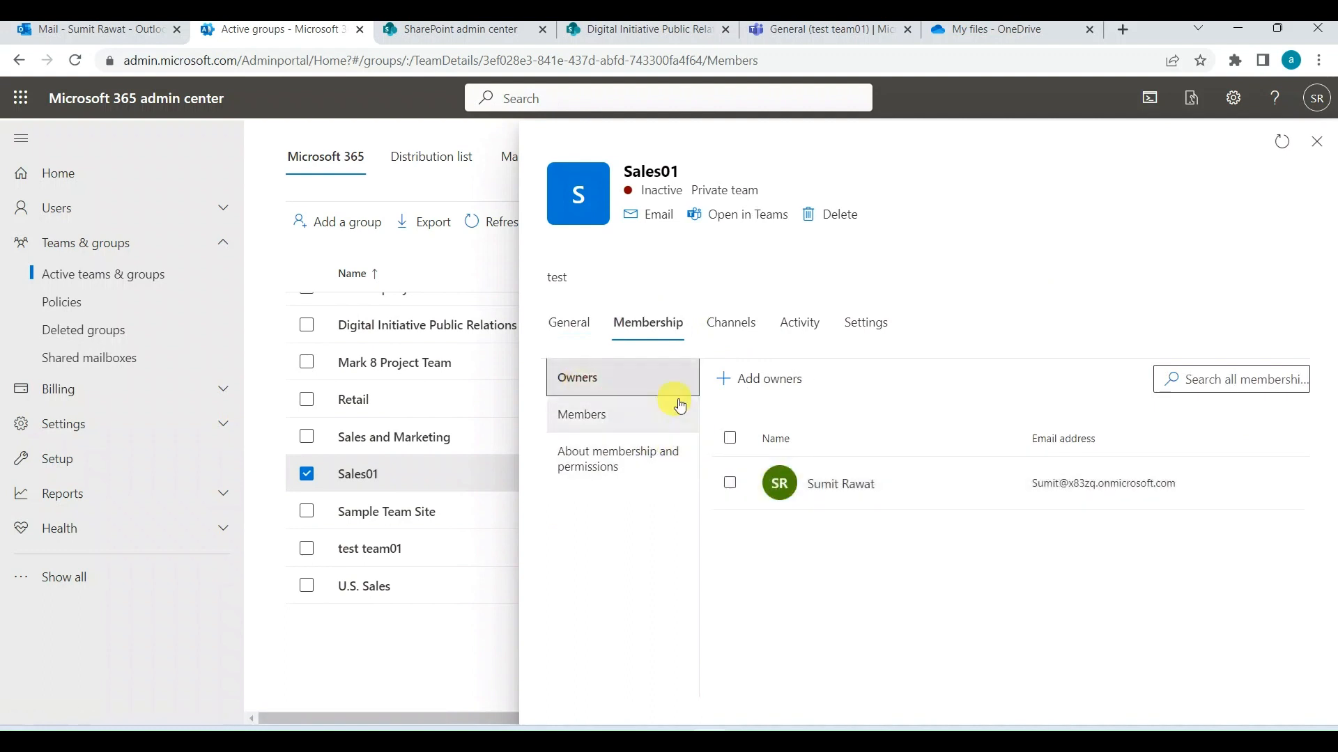
# Review the Sales01 group's channels, activity status and settings, and close its details.
pyautogui.click(742, 330)
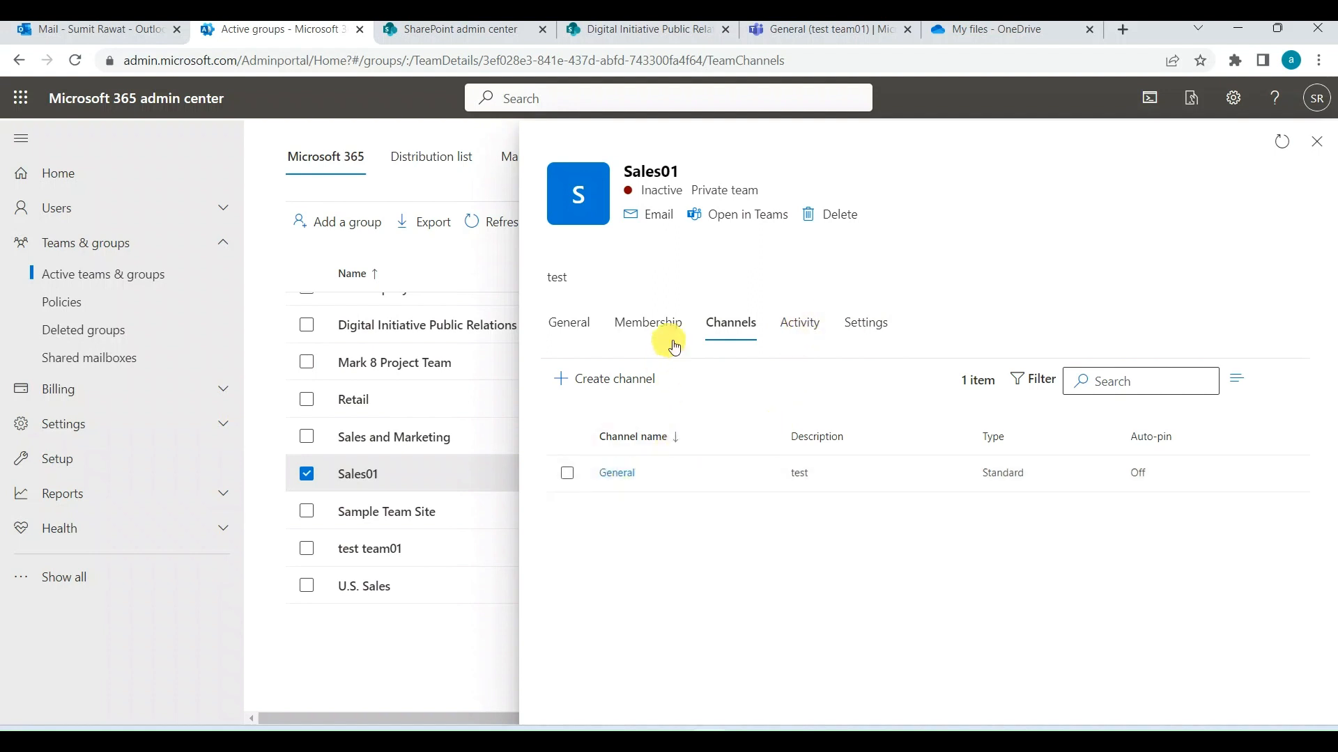
pyautogui.click(799, 333)
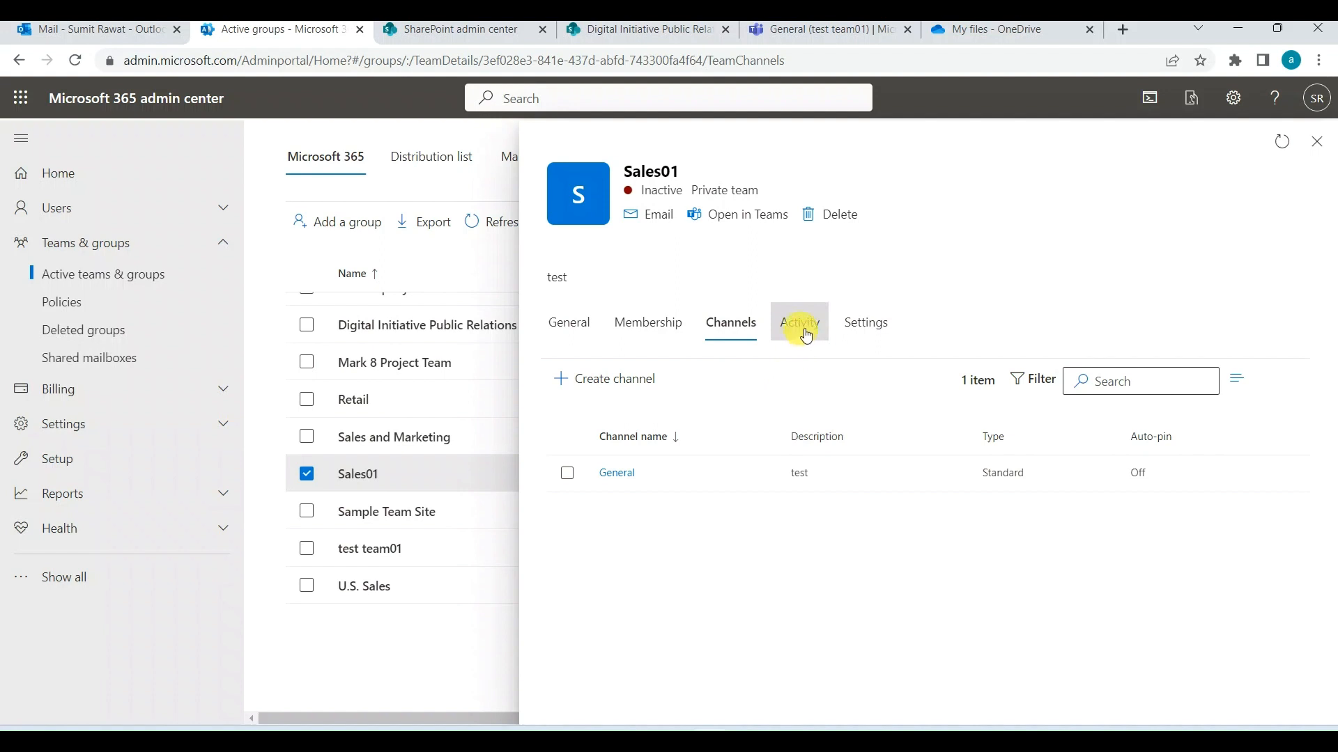
pyautogui.click(592, 333)
pyautogui.click(799, 324)
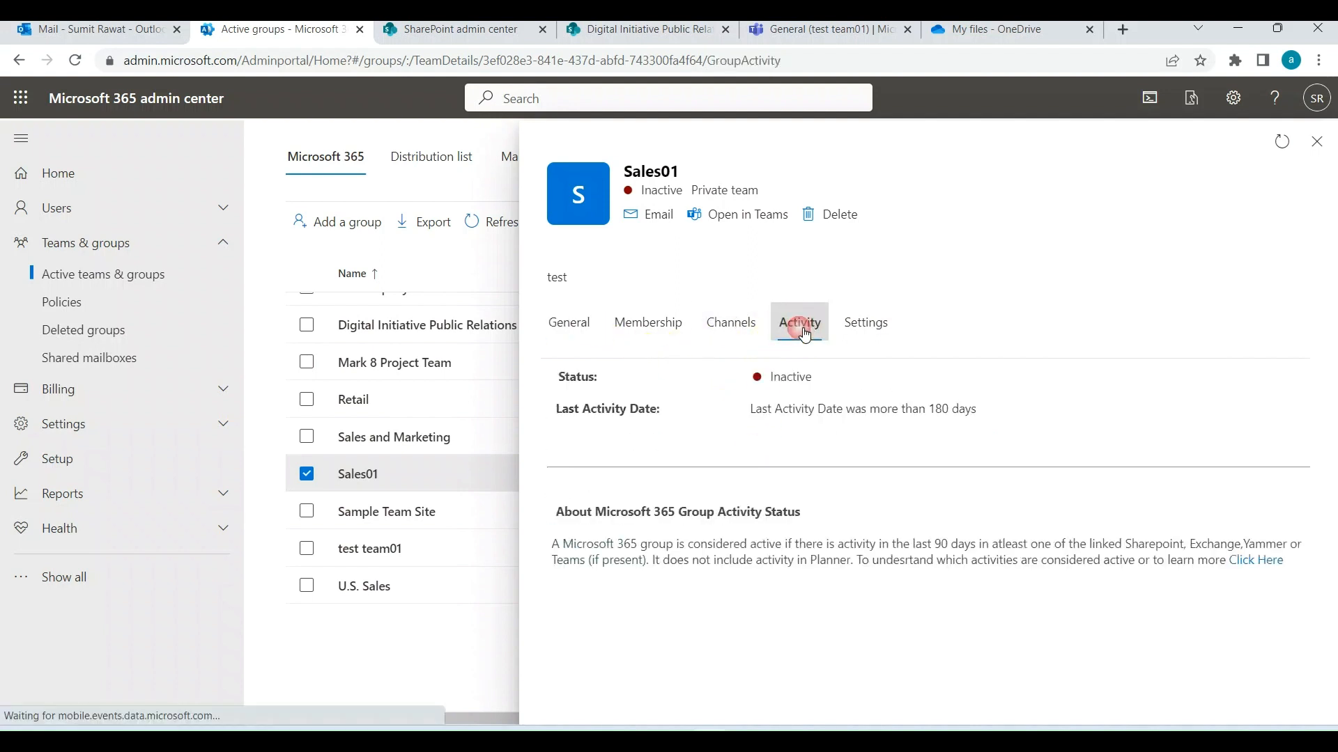
pyautogui.click(856, 331)
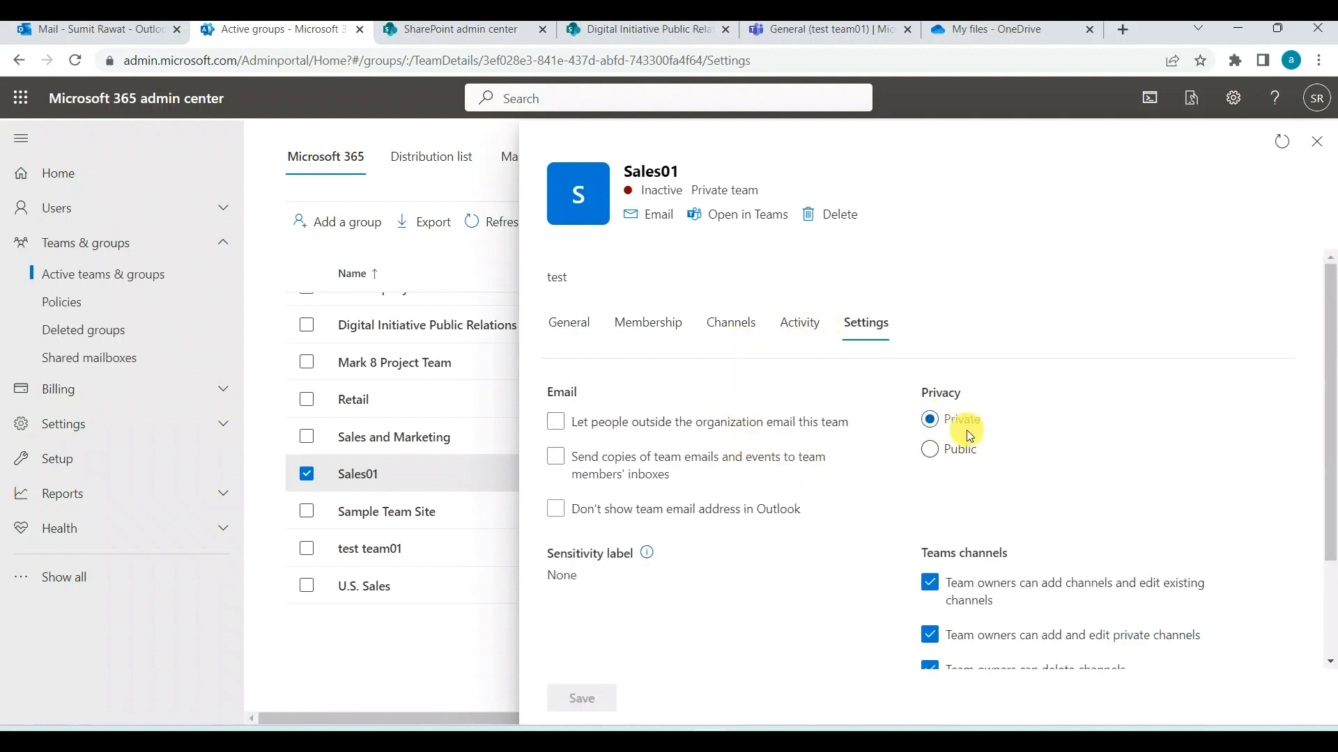
pyautogui.click(560, 338)
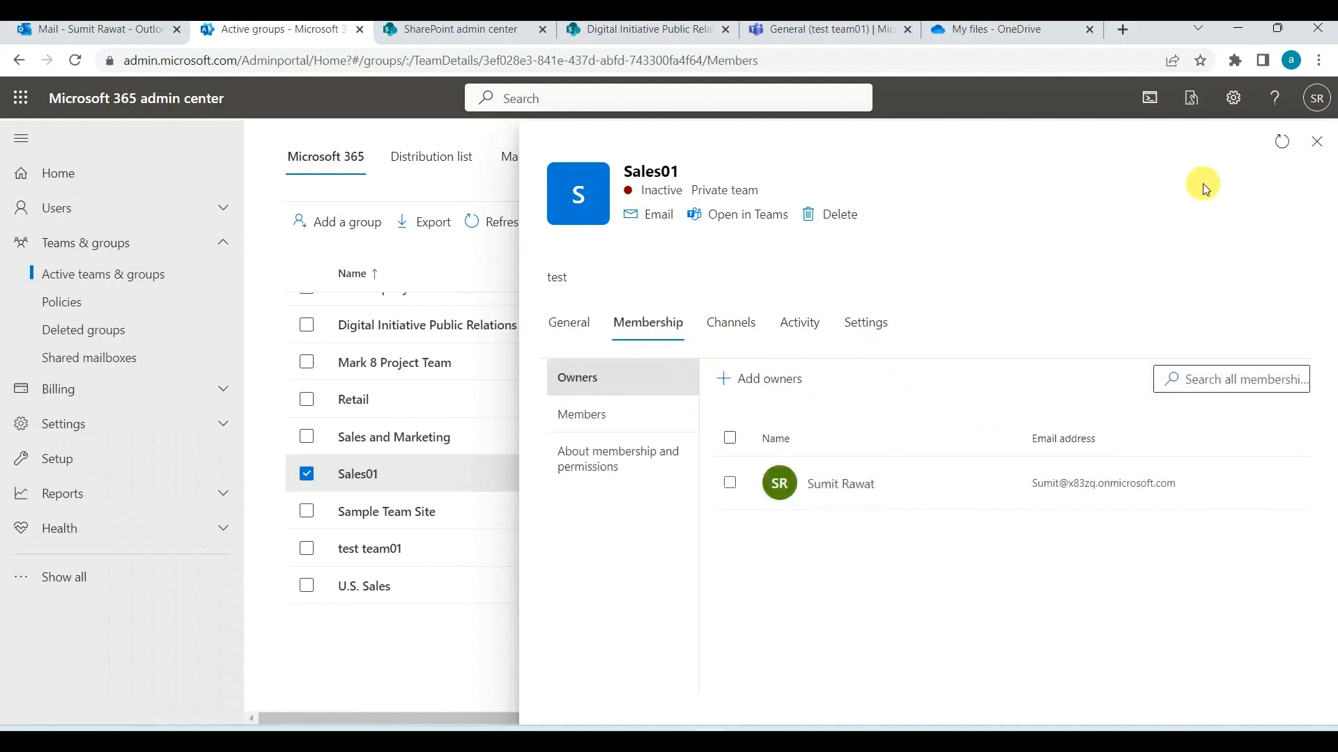
pyautogui.click(1317, 142)
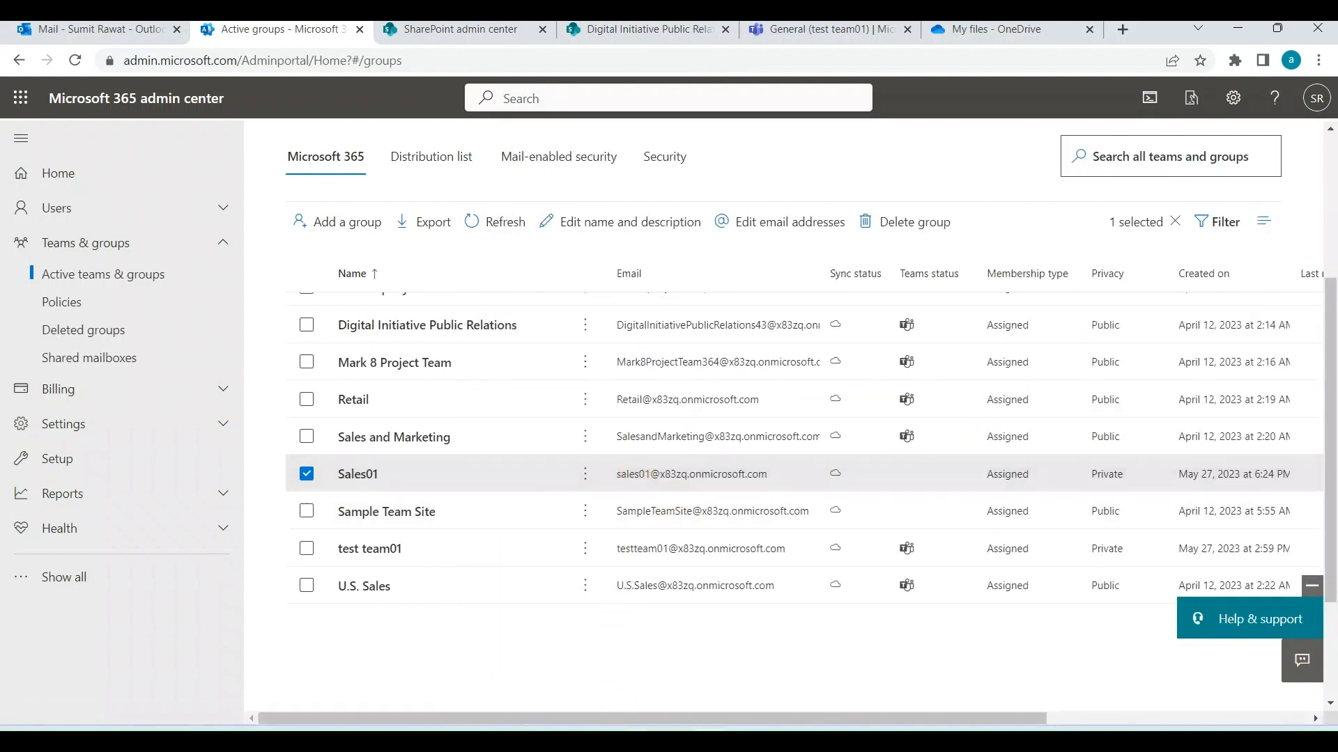
# Switch to the group member's Outlook mailbox, reload it and locate the Groups section in the folder list.
pyautogui.click(822, 741)
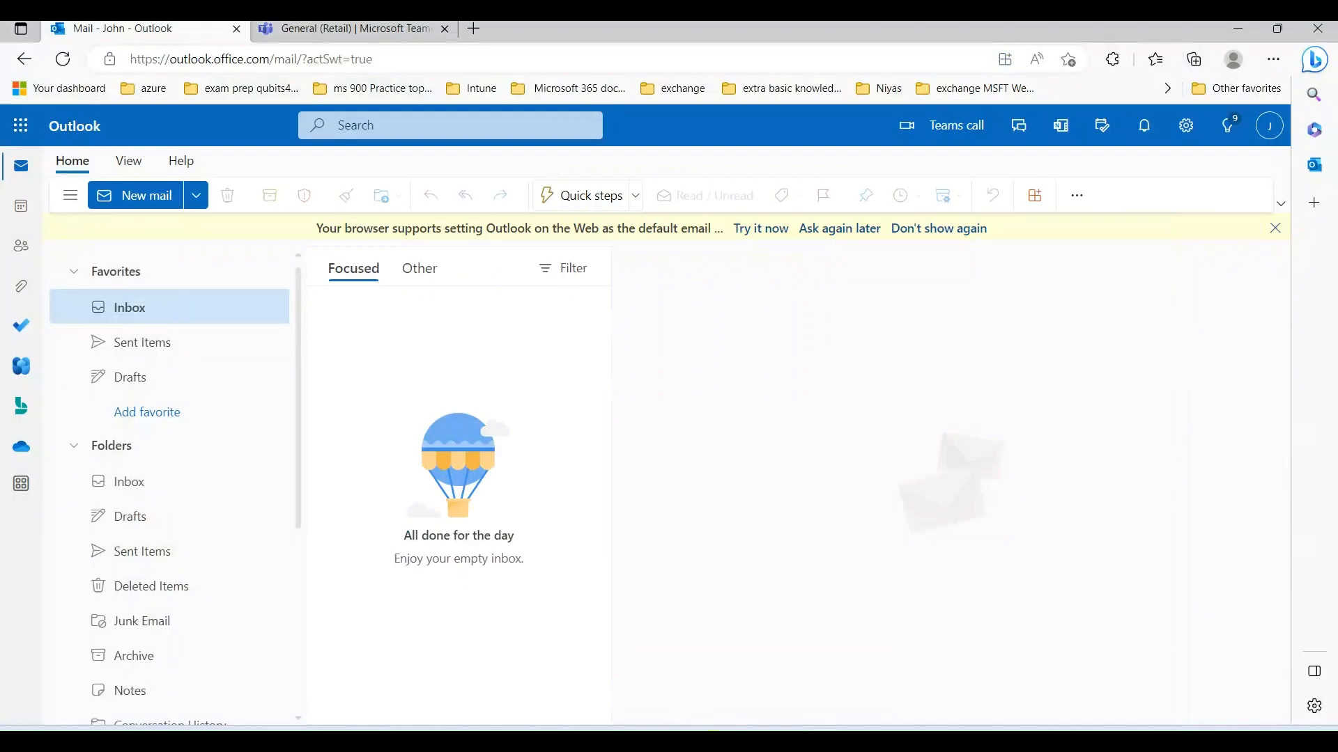
pyautogui.click(63, 59)
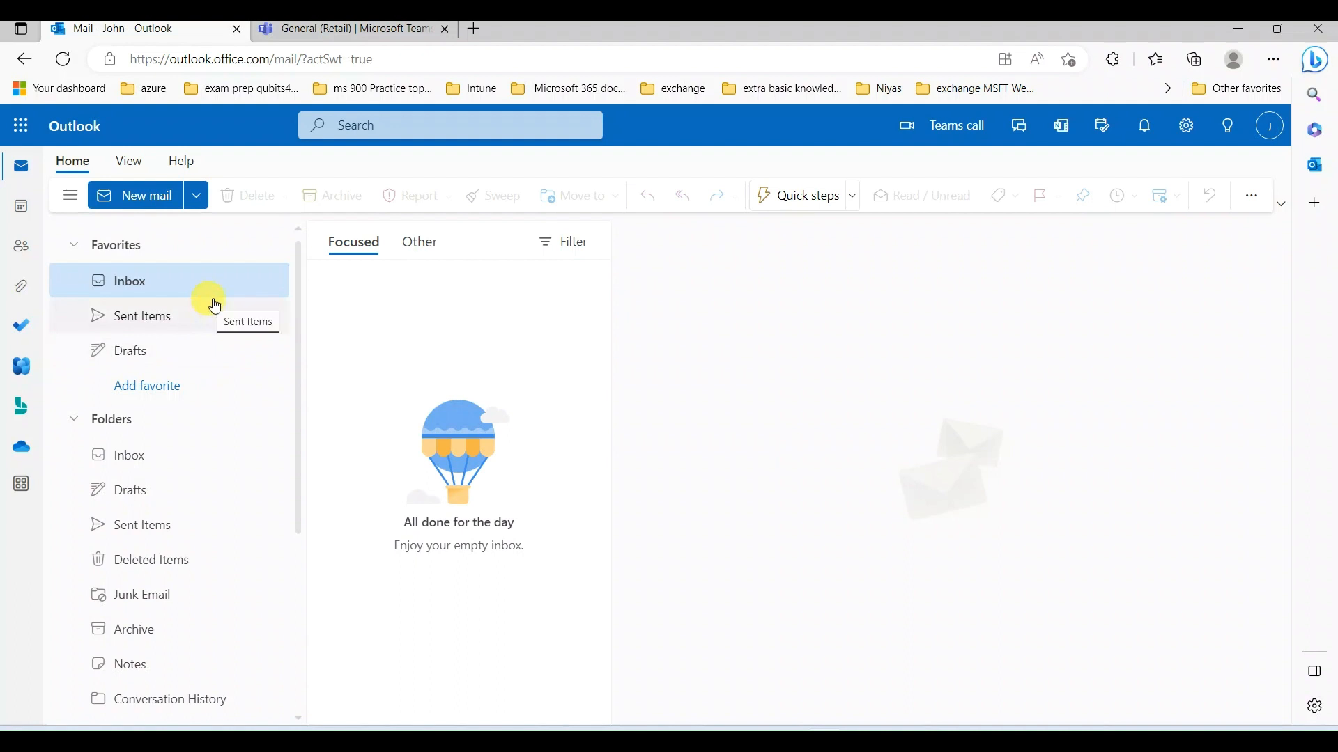
pyautogui.scroll(-5, 218, 443)
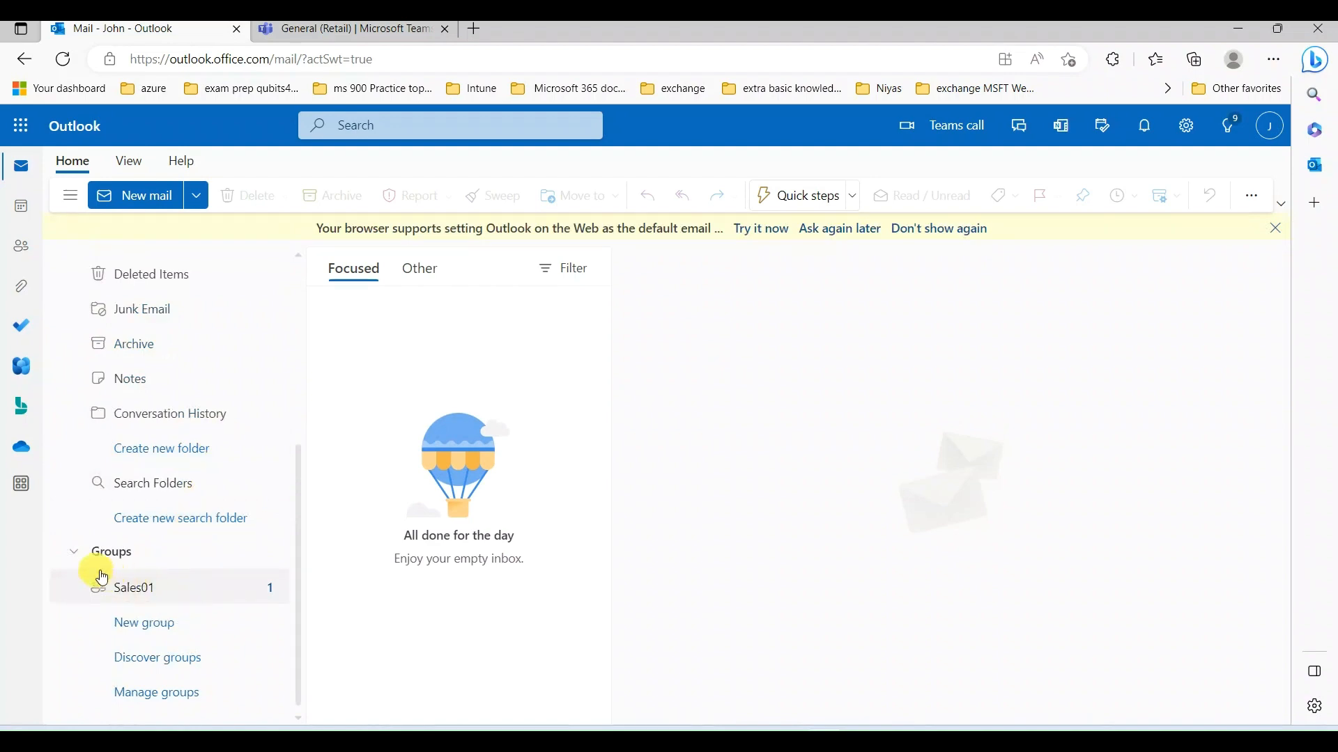
pyautogui.click(75, 554)
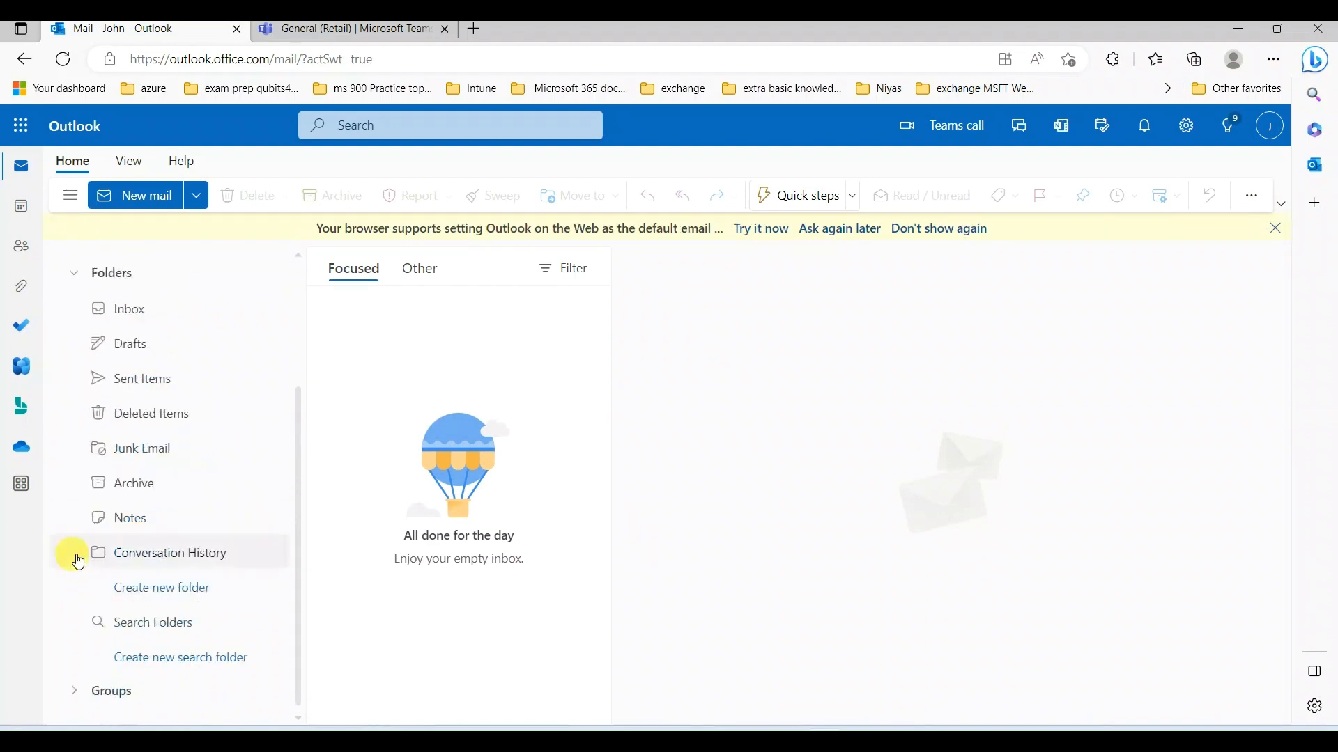
pyautogui.click(81, 693)
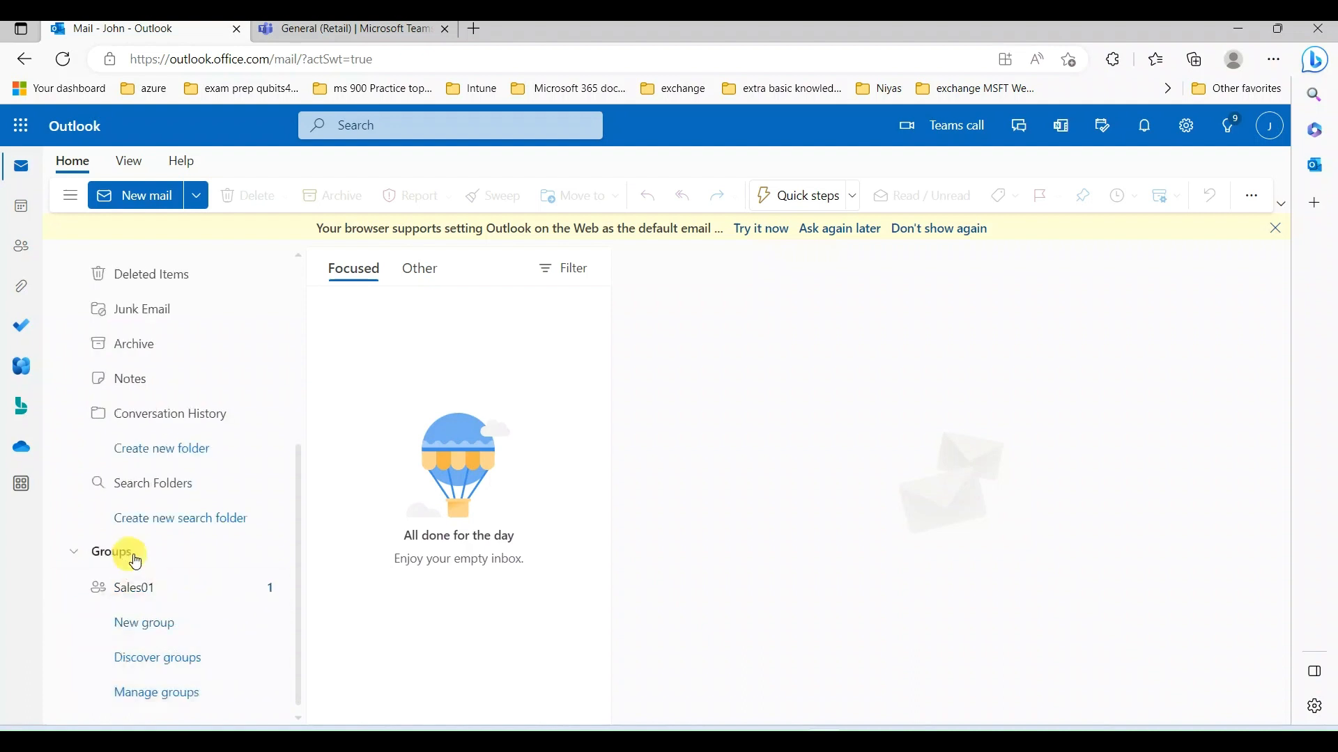
# Open the Sales01 group mailbox and read its welcome email, "The new Sales01 group is ready".
pyautogui.click(149, 587)
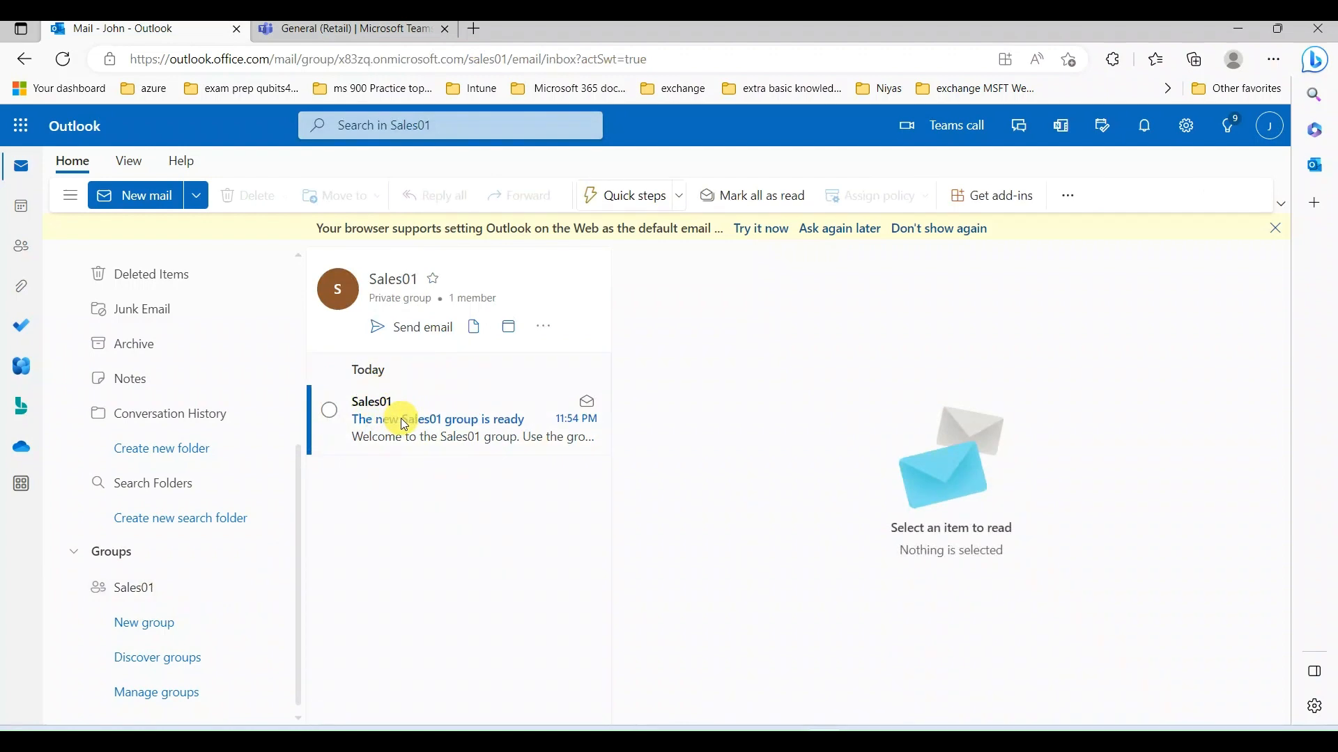
pyautogui.click(403, 423)
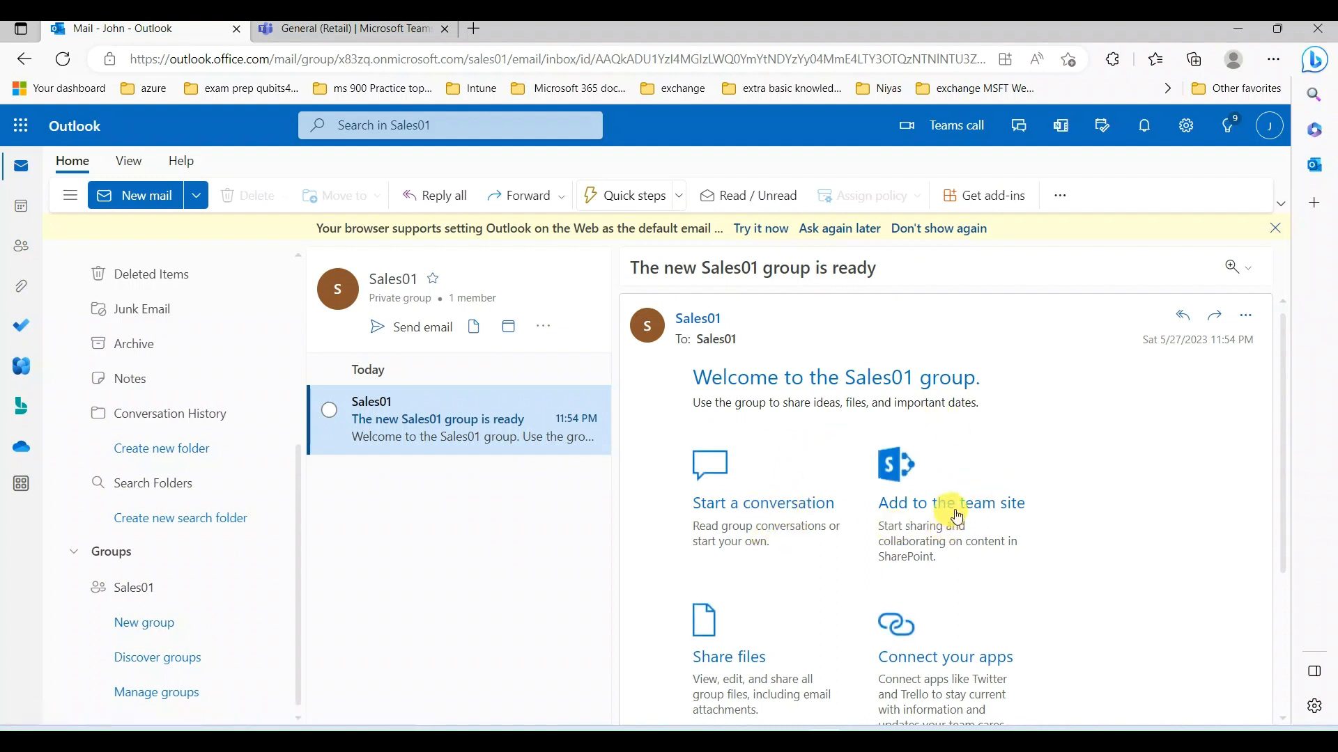
pyautogui.scroll(-2, 788, 600)
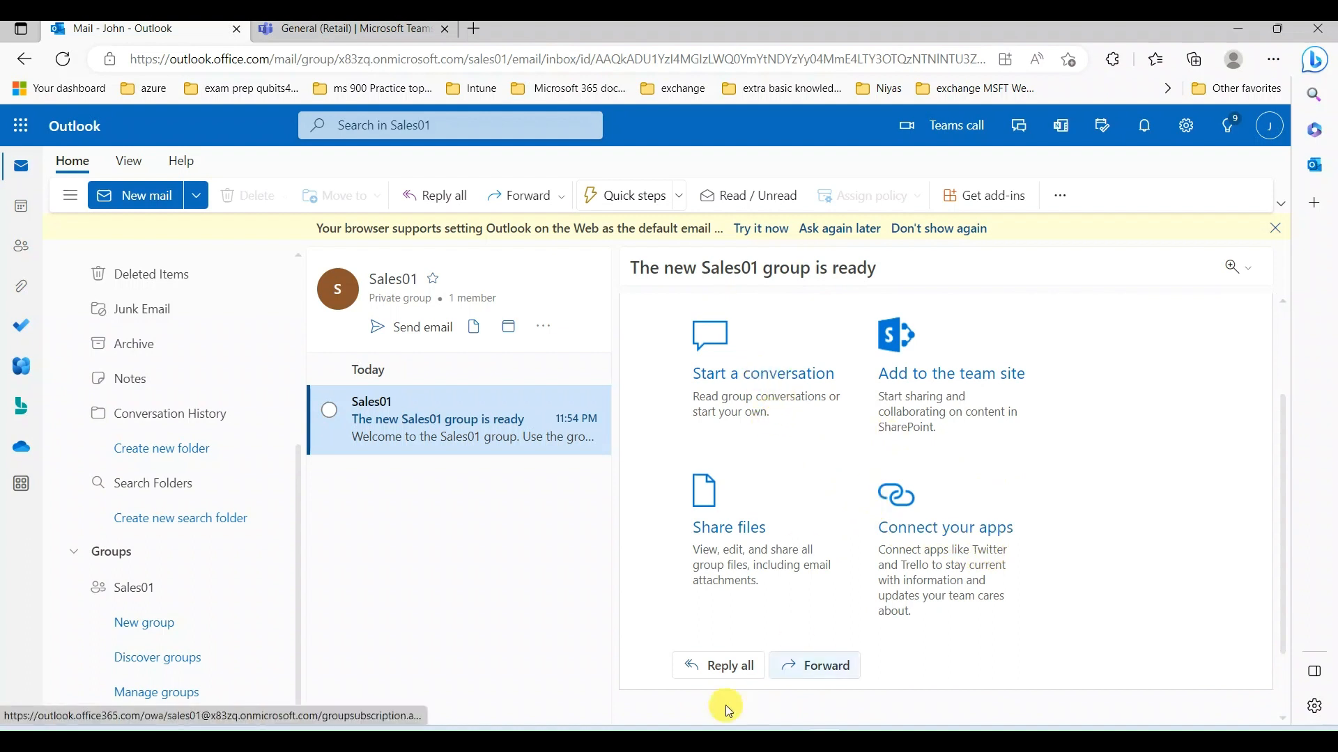
# Close the old Teams page showing the Retail team and launch Microsoft Teams from the member's Outlook.
pyautogui.click(357, 33)
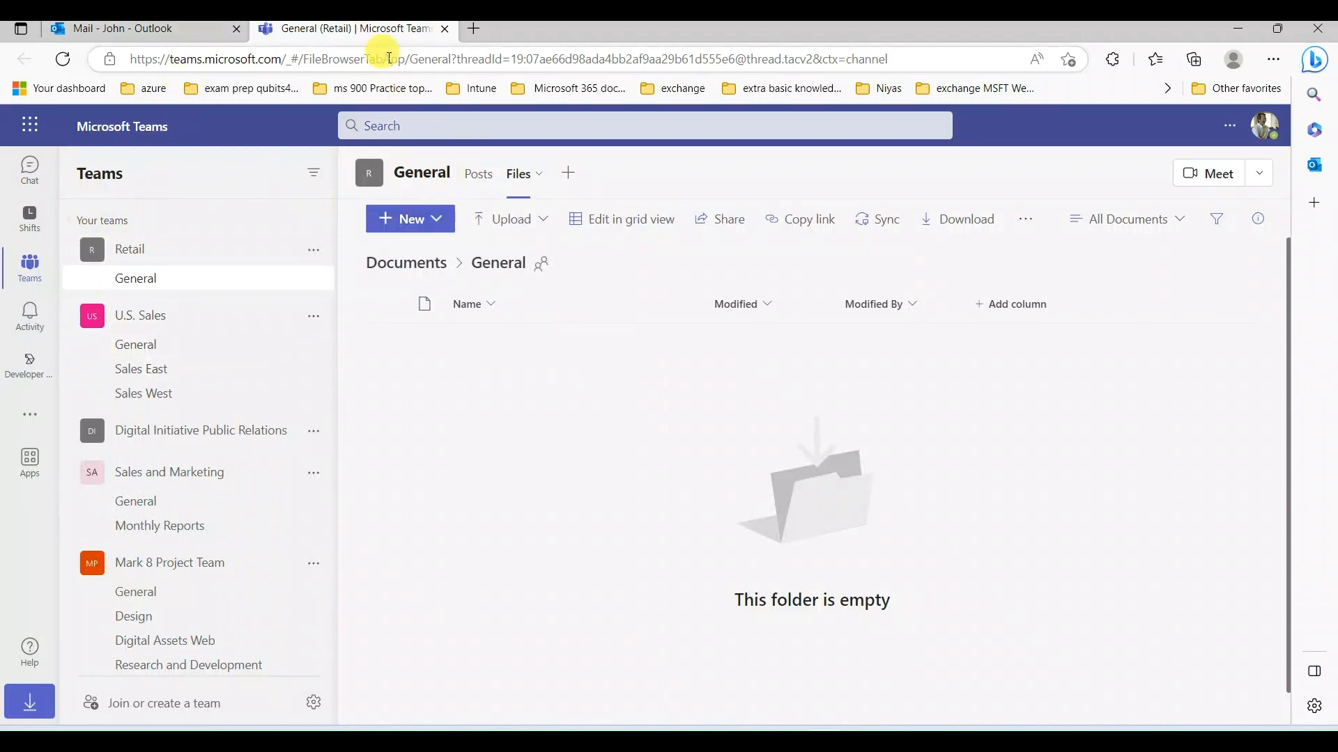
pyautogui.click(157, 30)
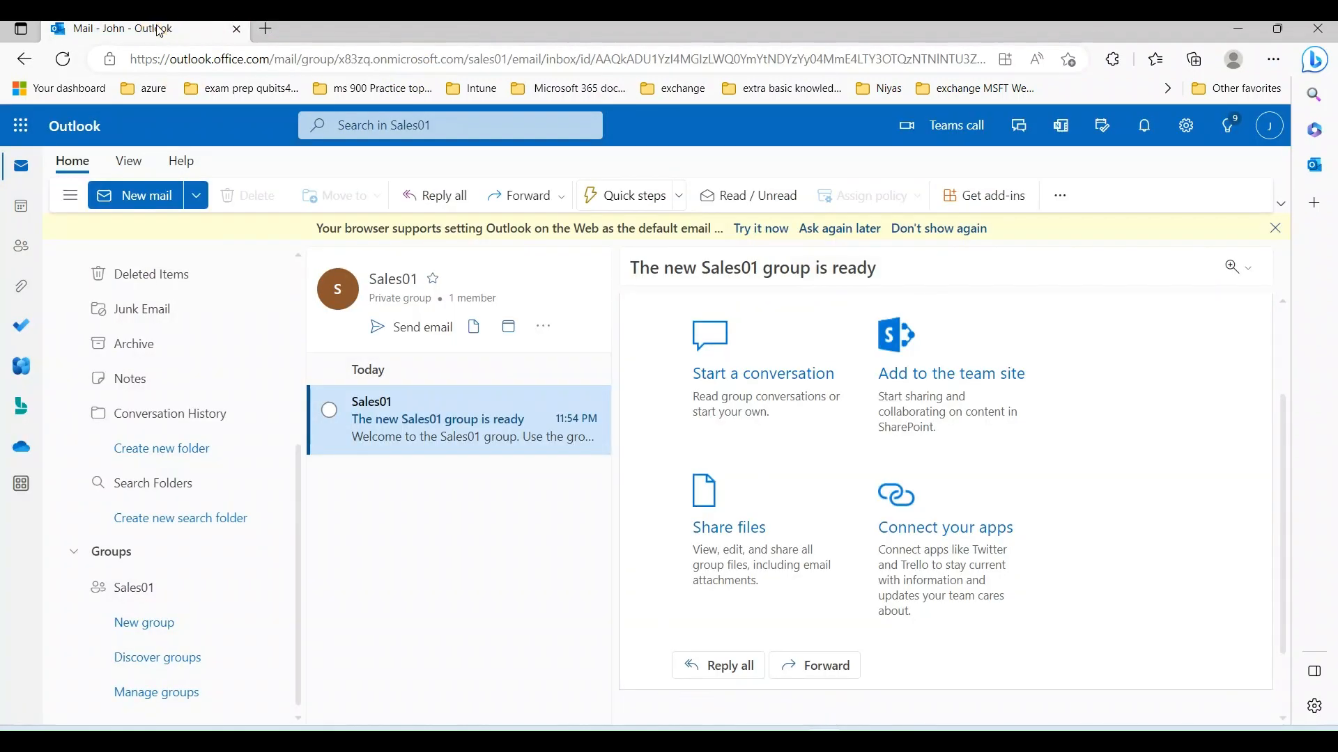
pyautogui.click(21, 126)
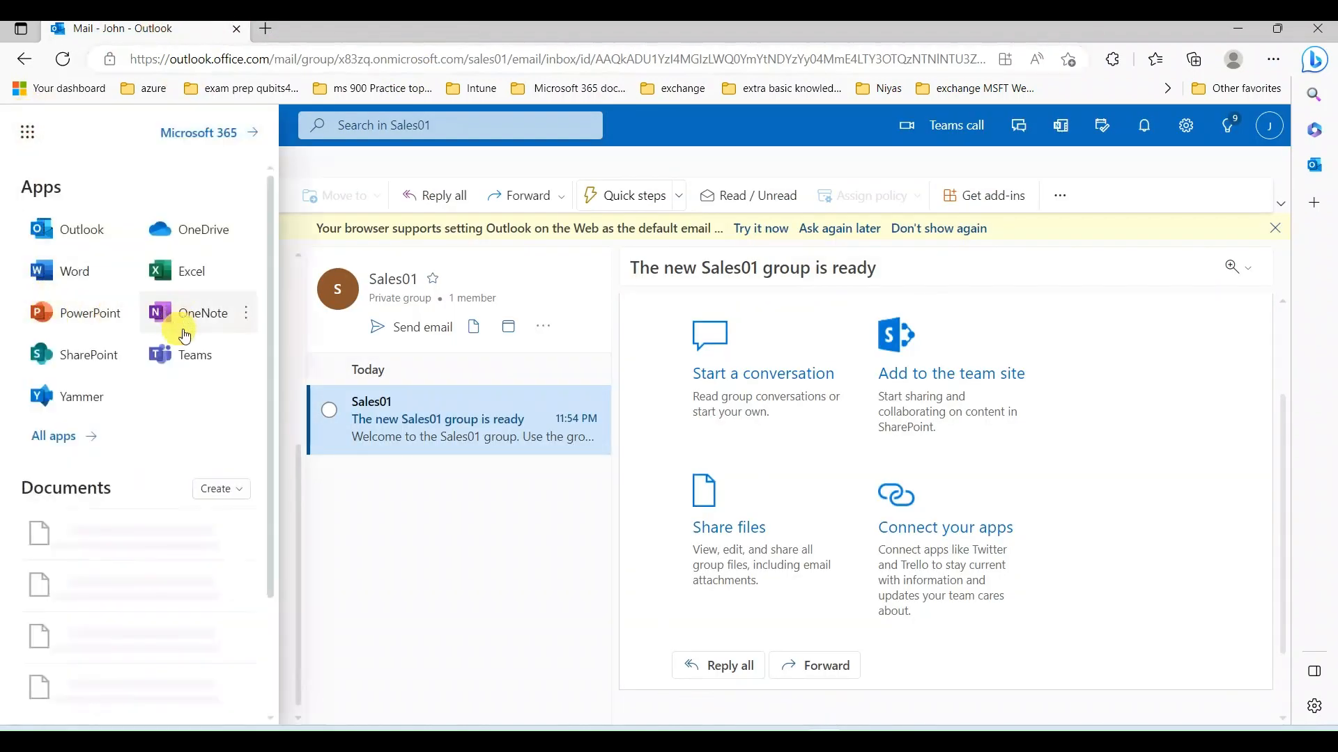
pyautogui.click(176, 354)
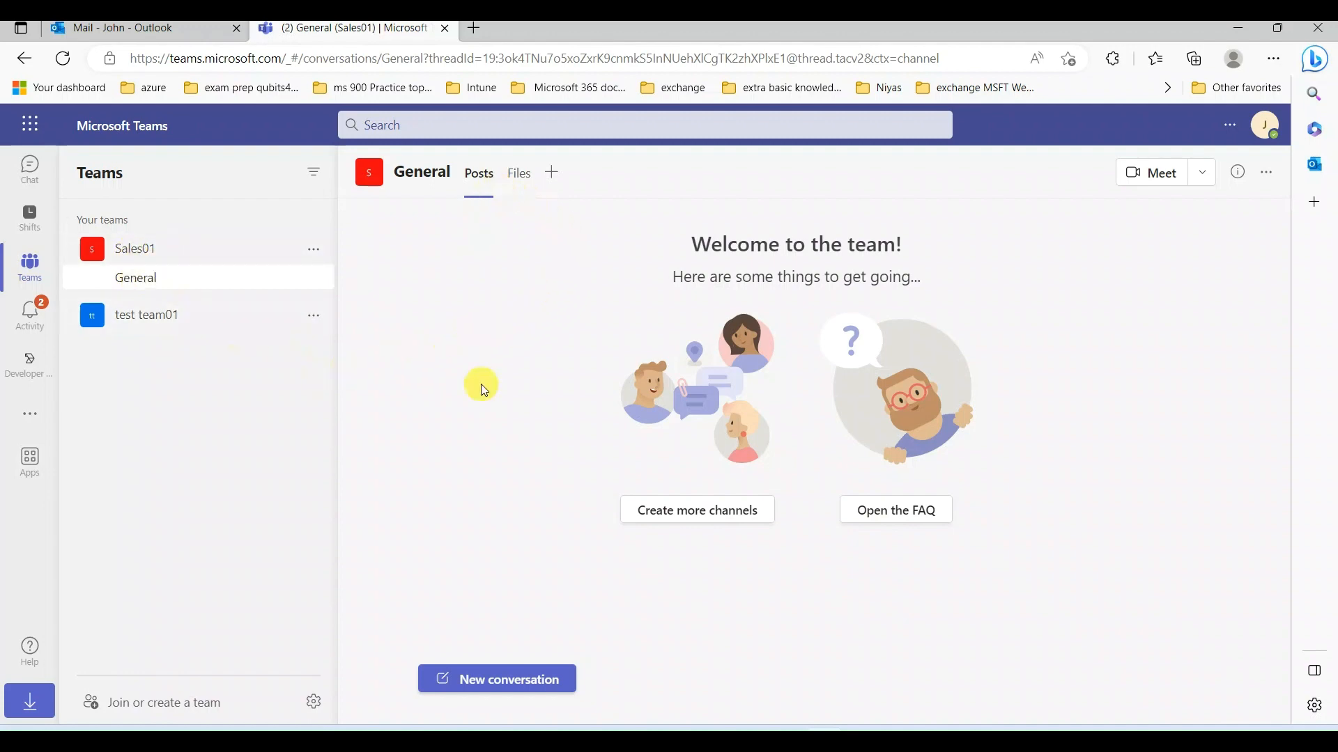
# Post the message "Hi" as a new conversation in the Sales01 team's General channel.
pyautogui.click(505, 679)
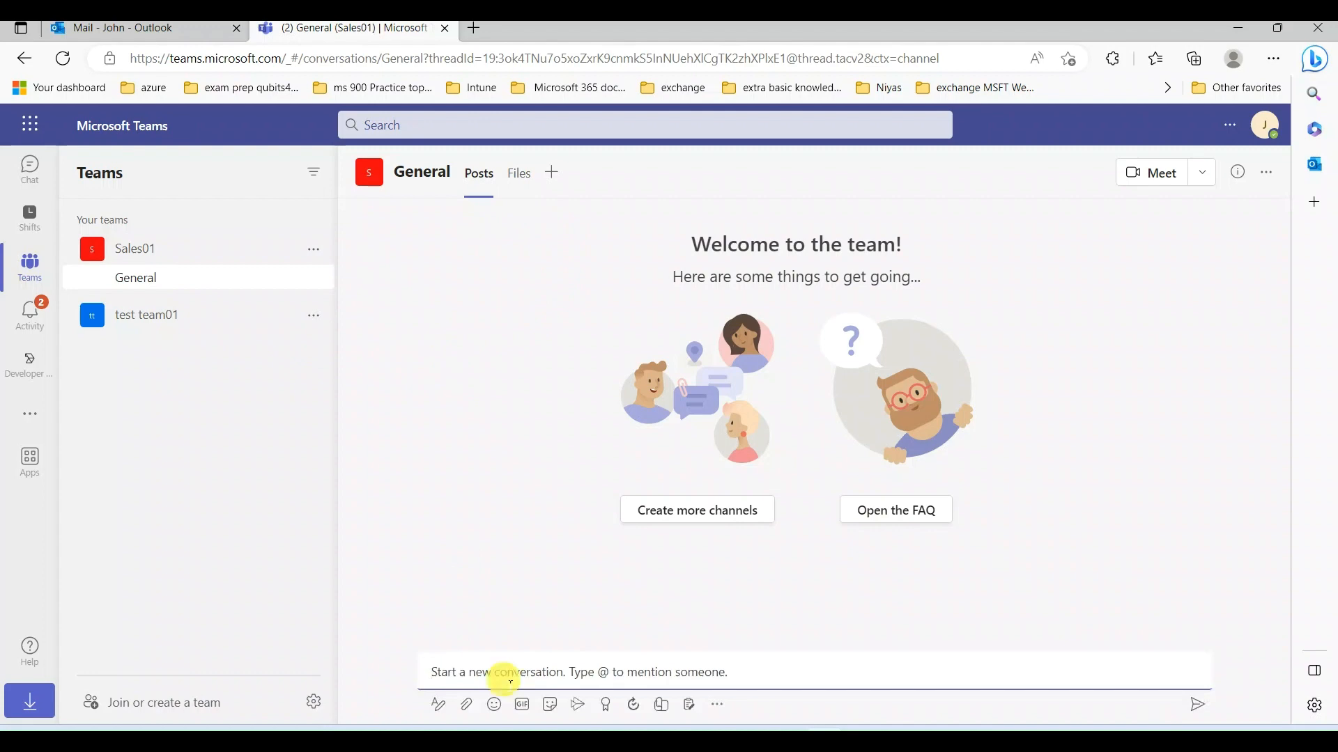
pyautogui.write('Hi')
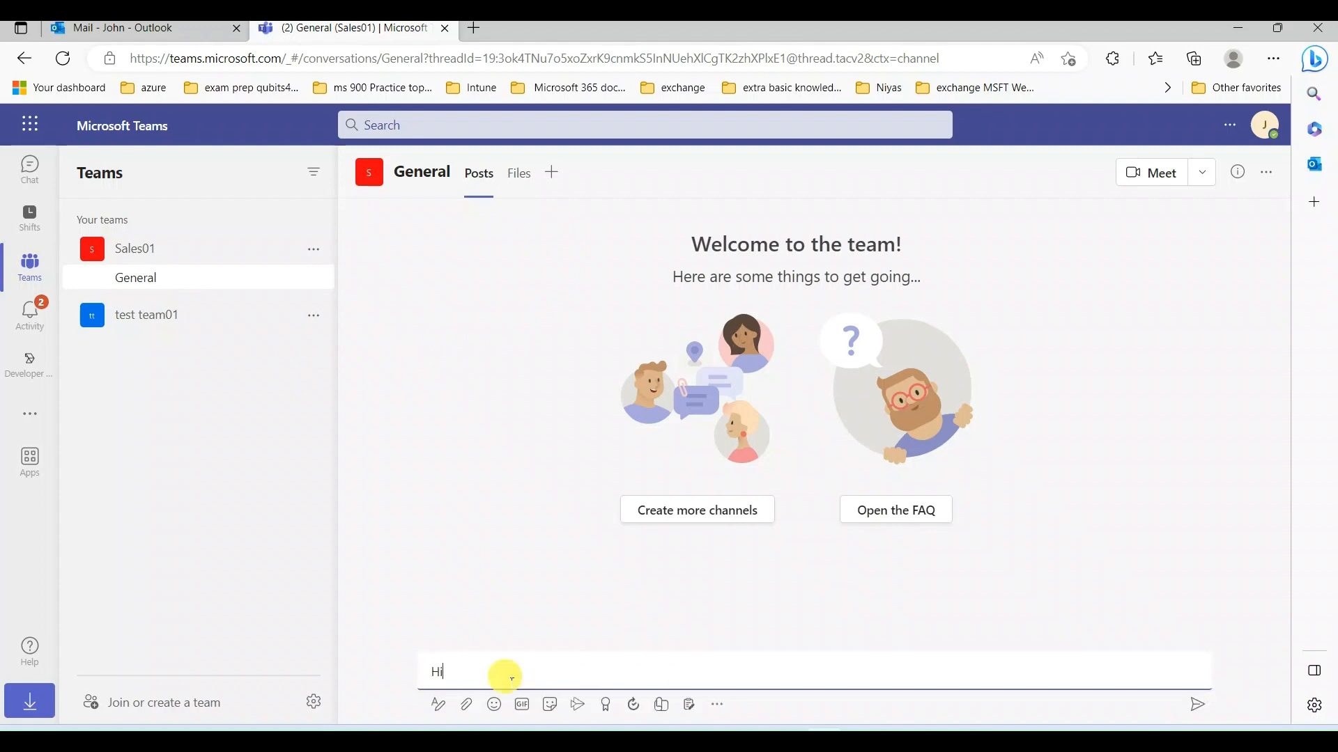
pyautogui.press('Return')
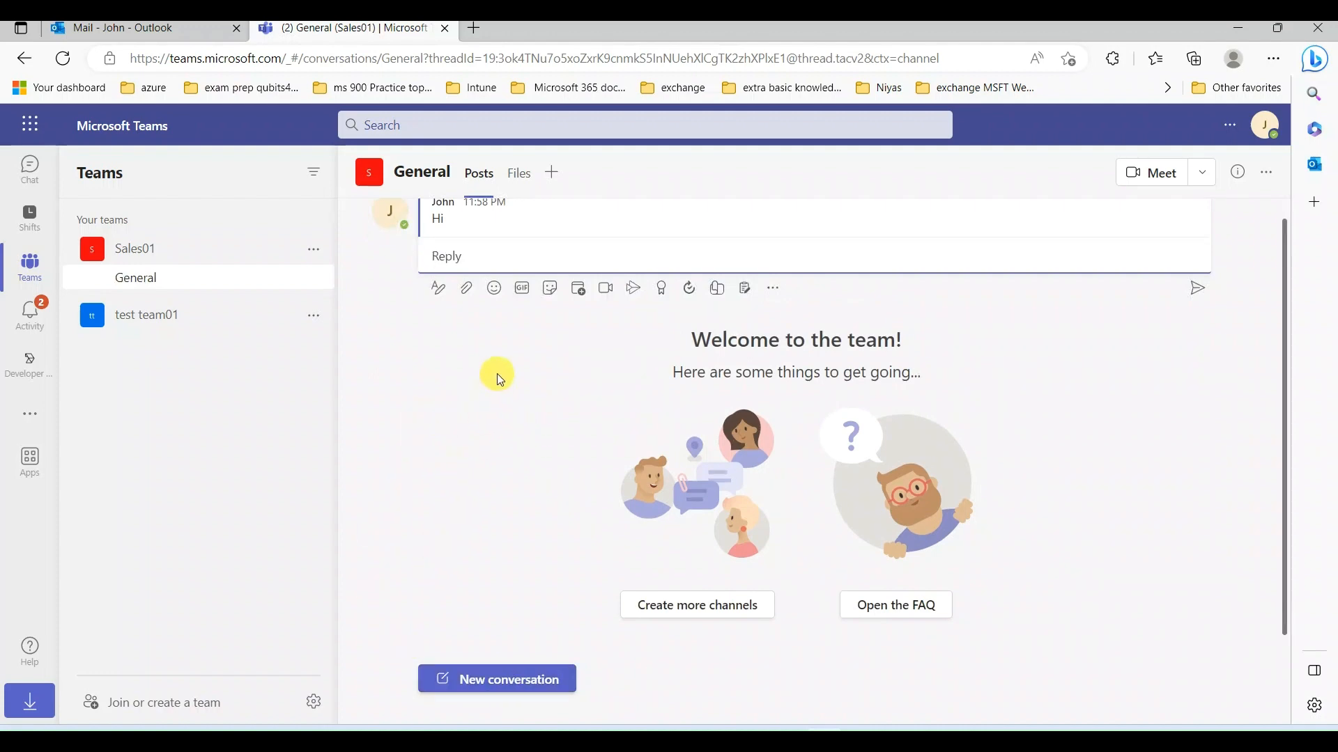
pyautogui.scroll(1, 481, 420)
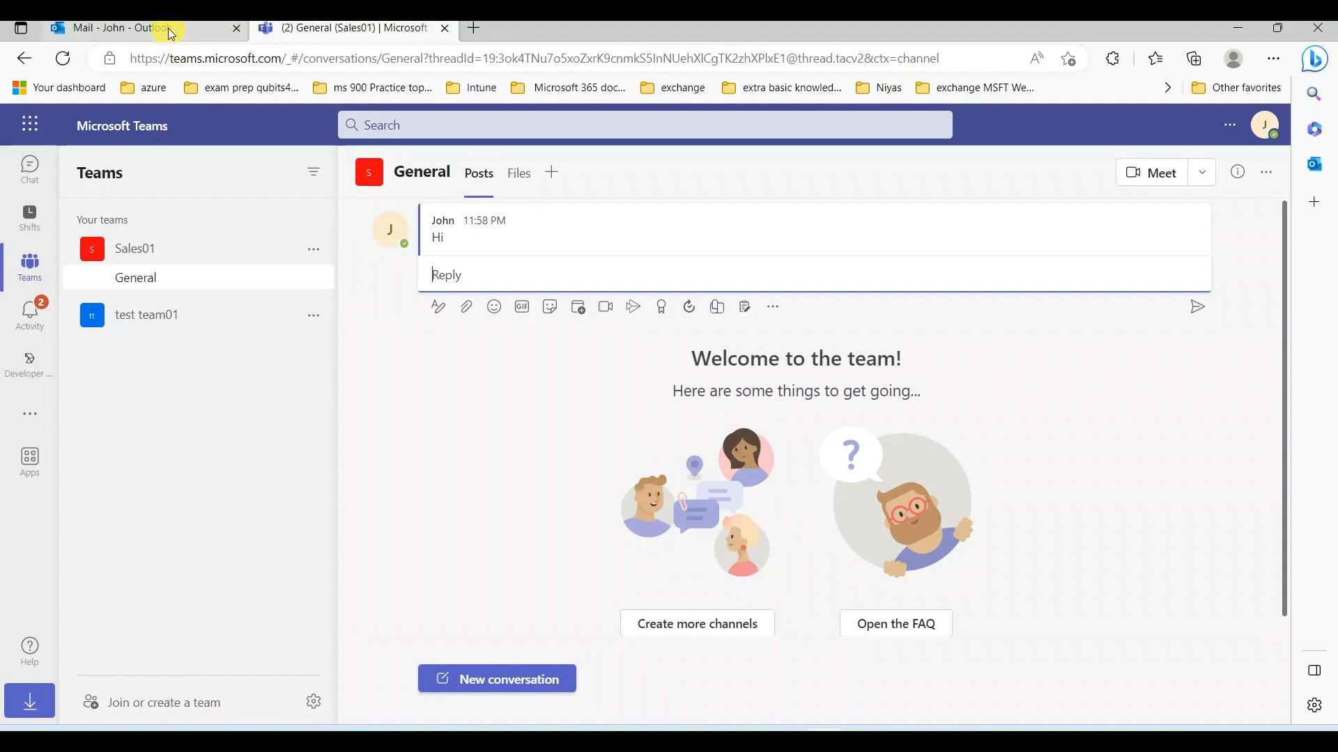
pyautogui.moveTo(169, 28)
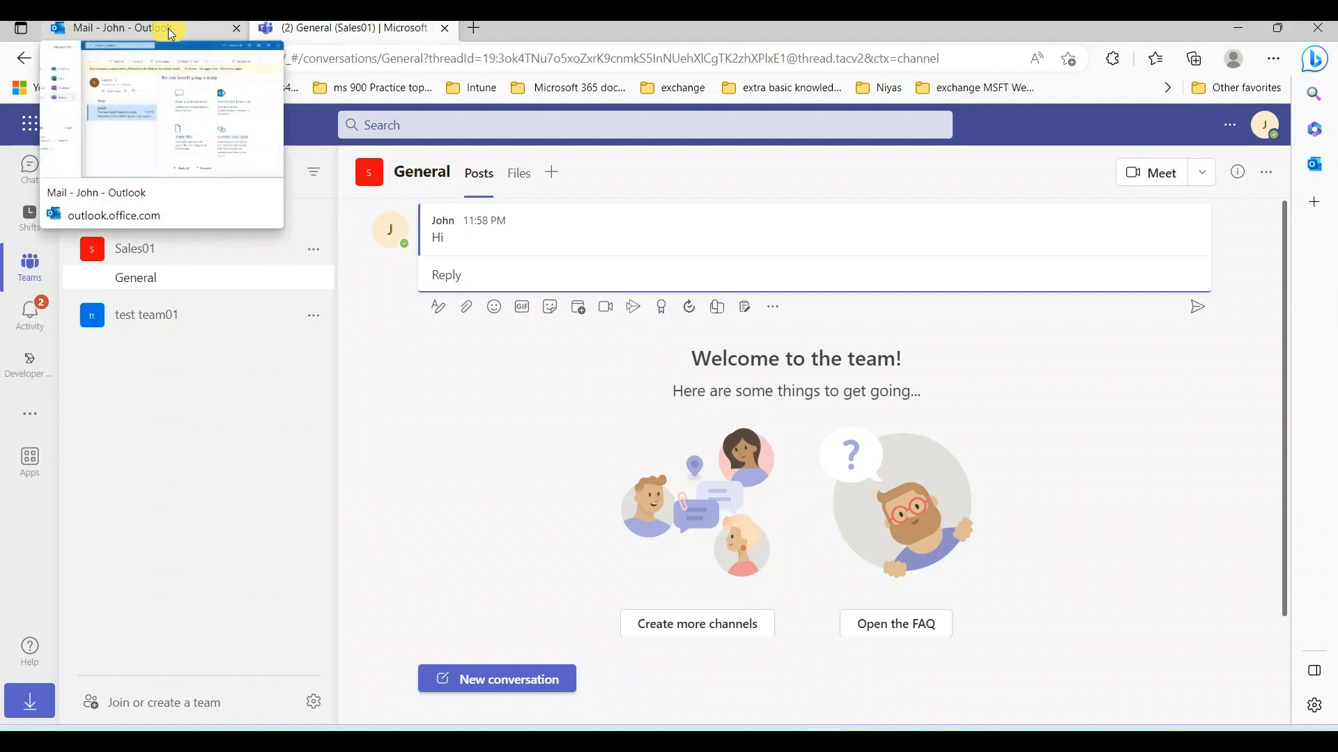
pyautogui.click(509, 396)
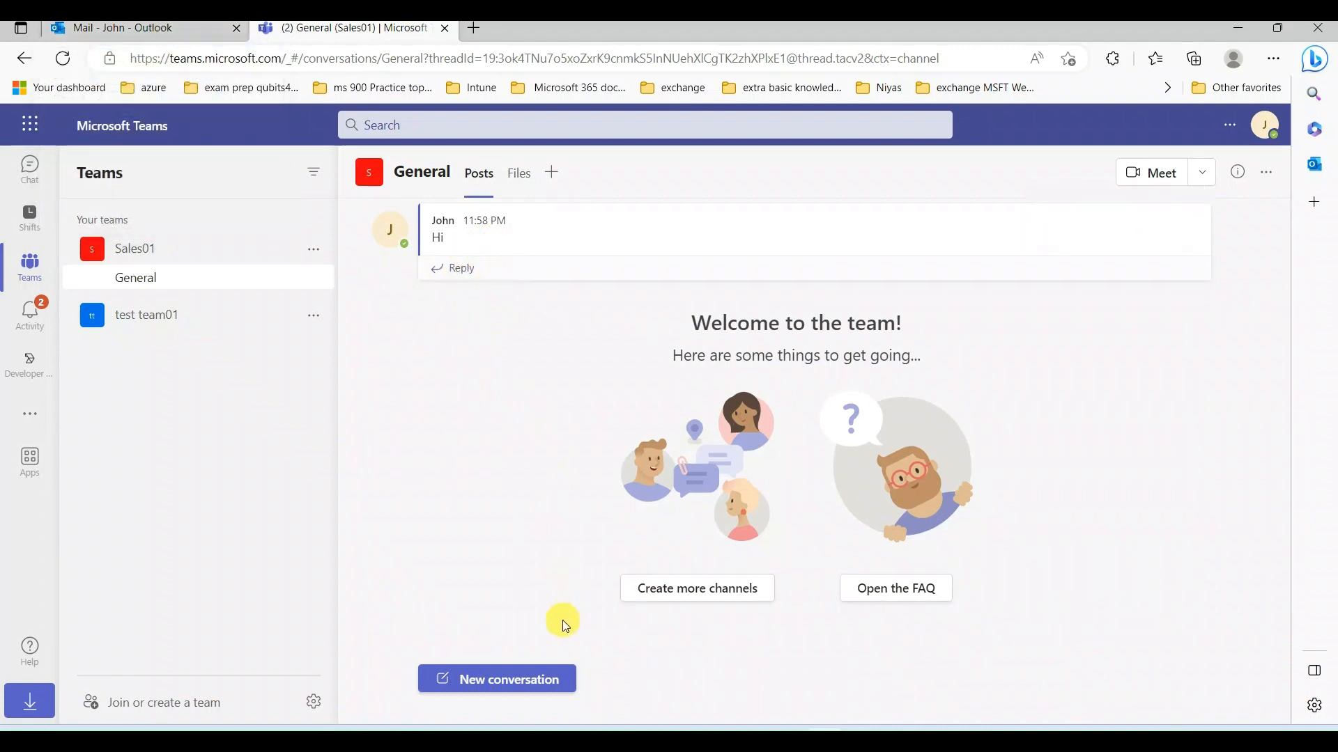
# Try to attach a file to a new conversation in the Sales01 team's General channel.
pyautogui.click(502, 682)
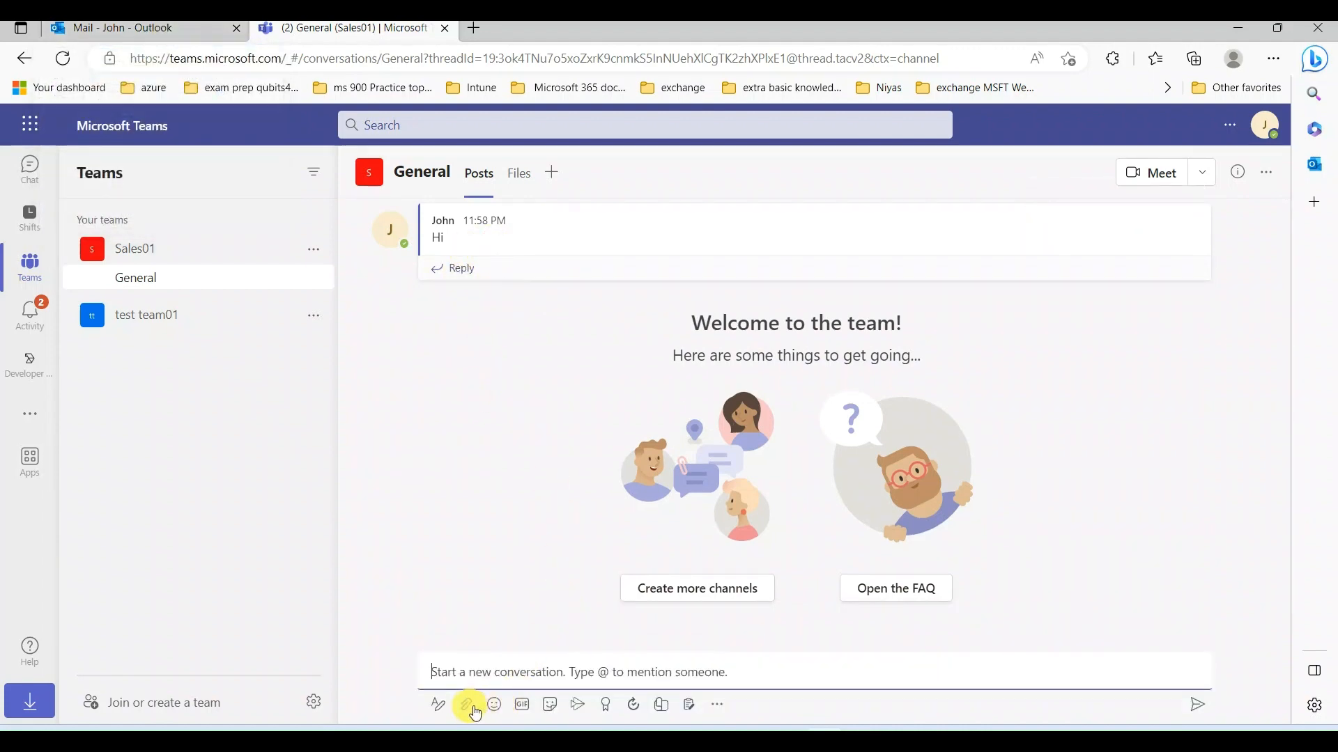
pyautogui.click(468, 707)
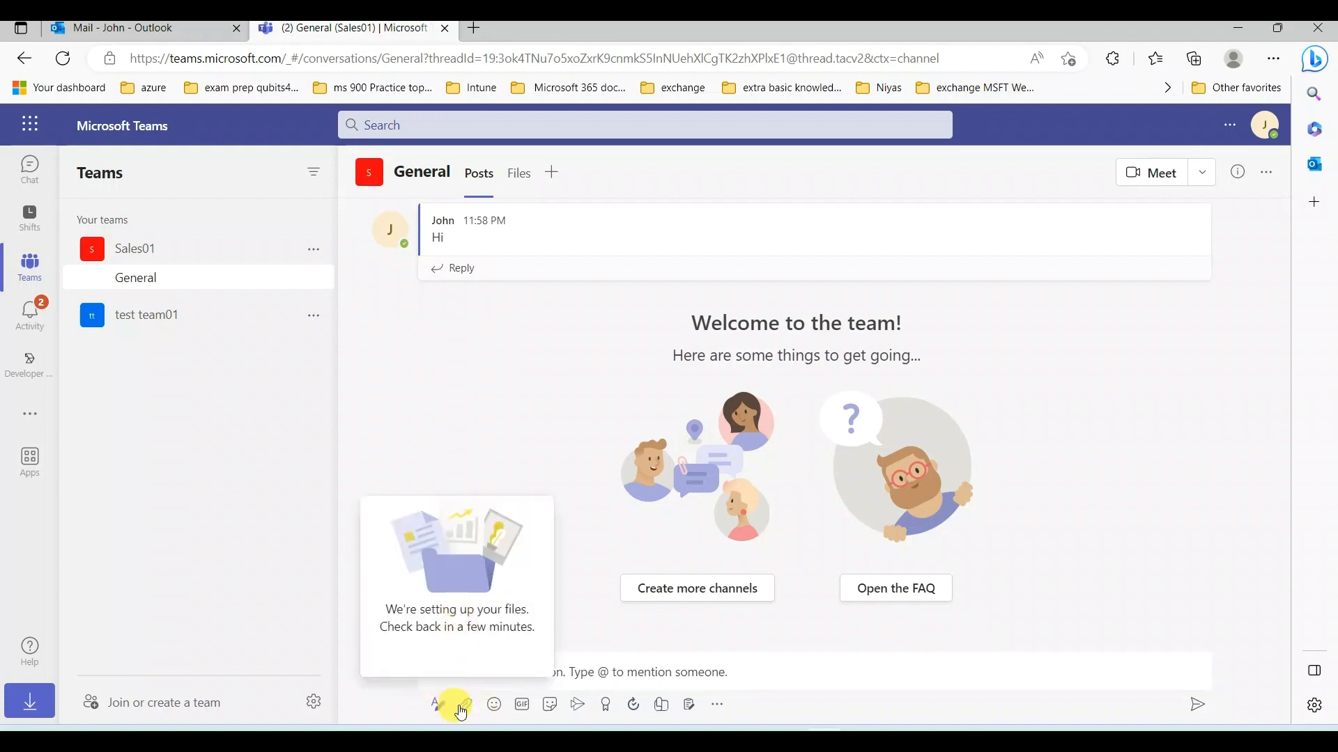
pyautogui.click(474, 711)
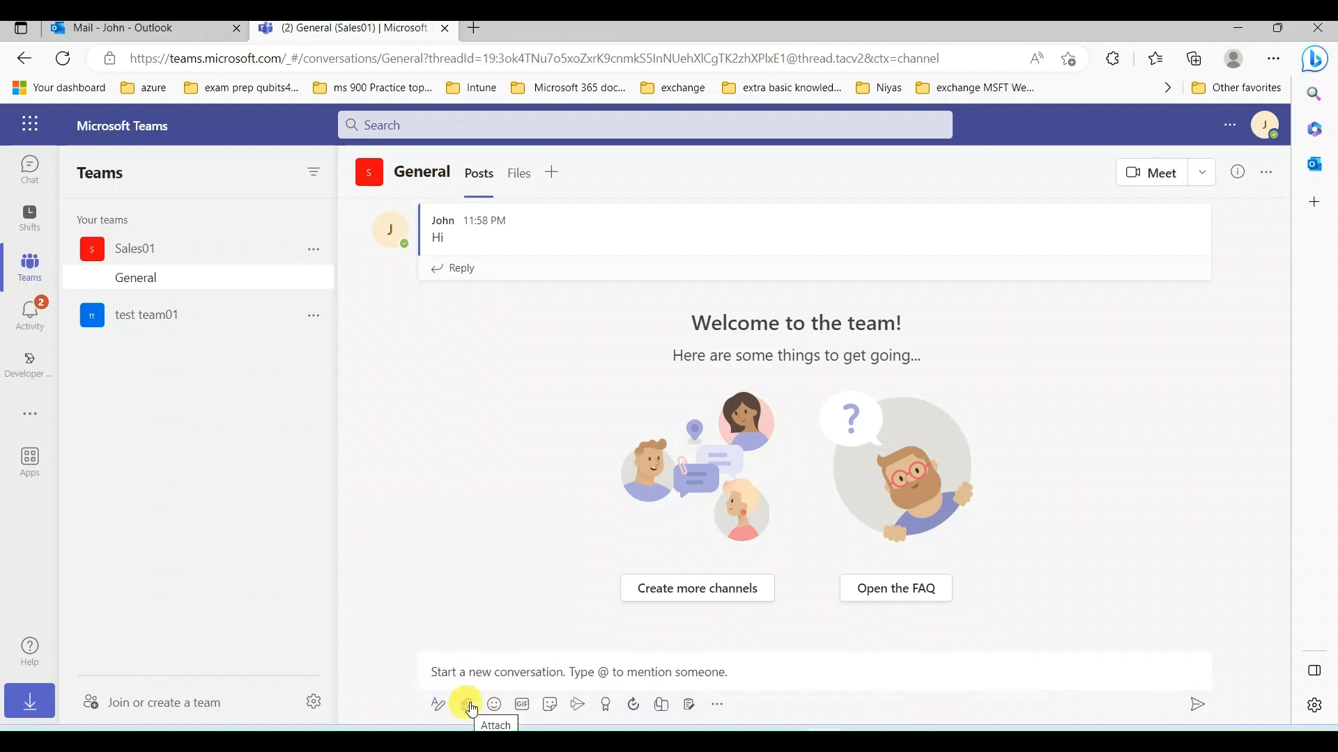
# Return to the Microsoft 365 admin center and start adding a group of the Distribution type.
pyautogui.click(156, 35)
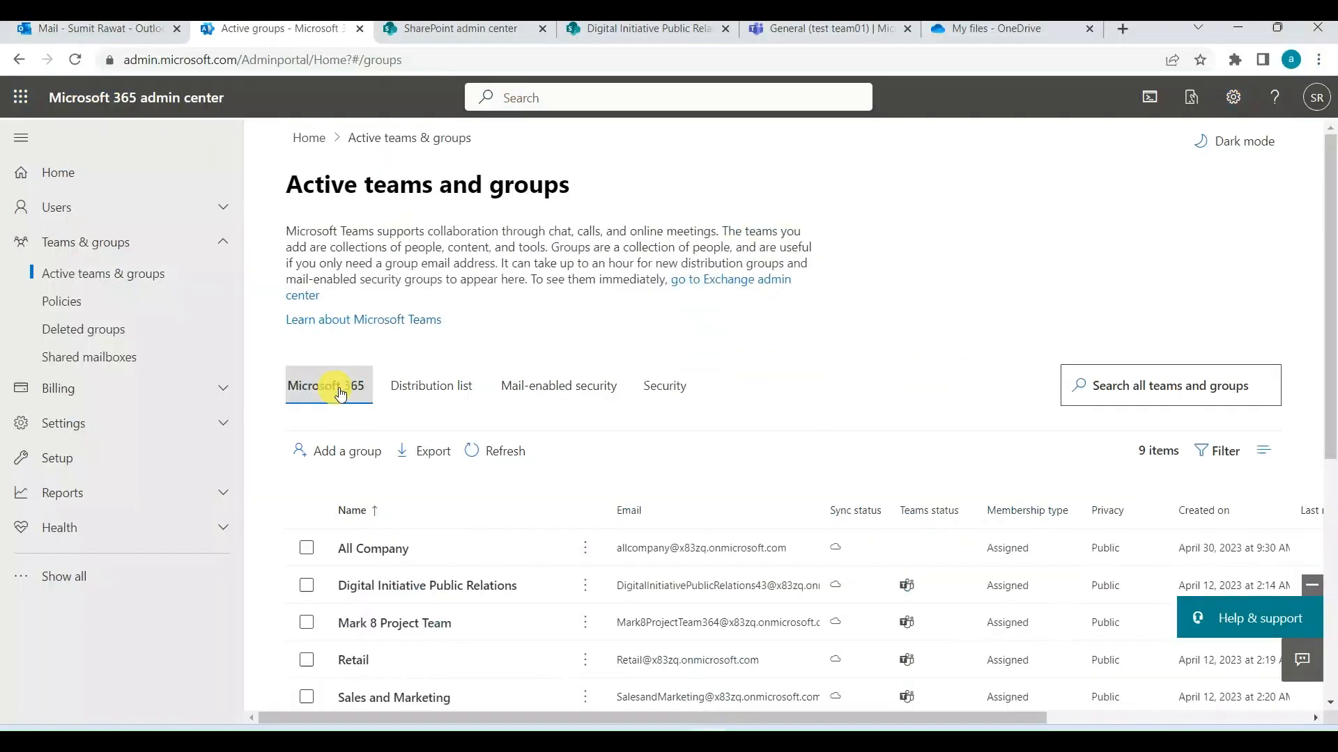
pyautogui.click(442, 395)
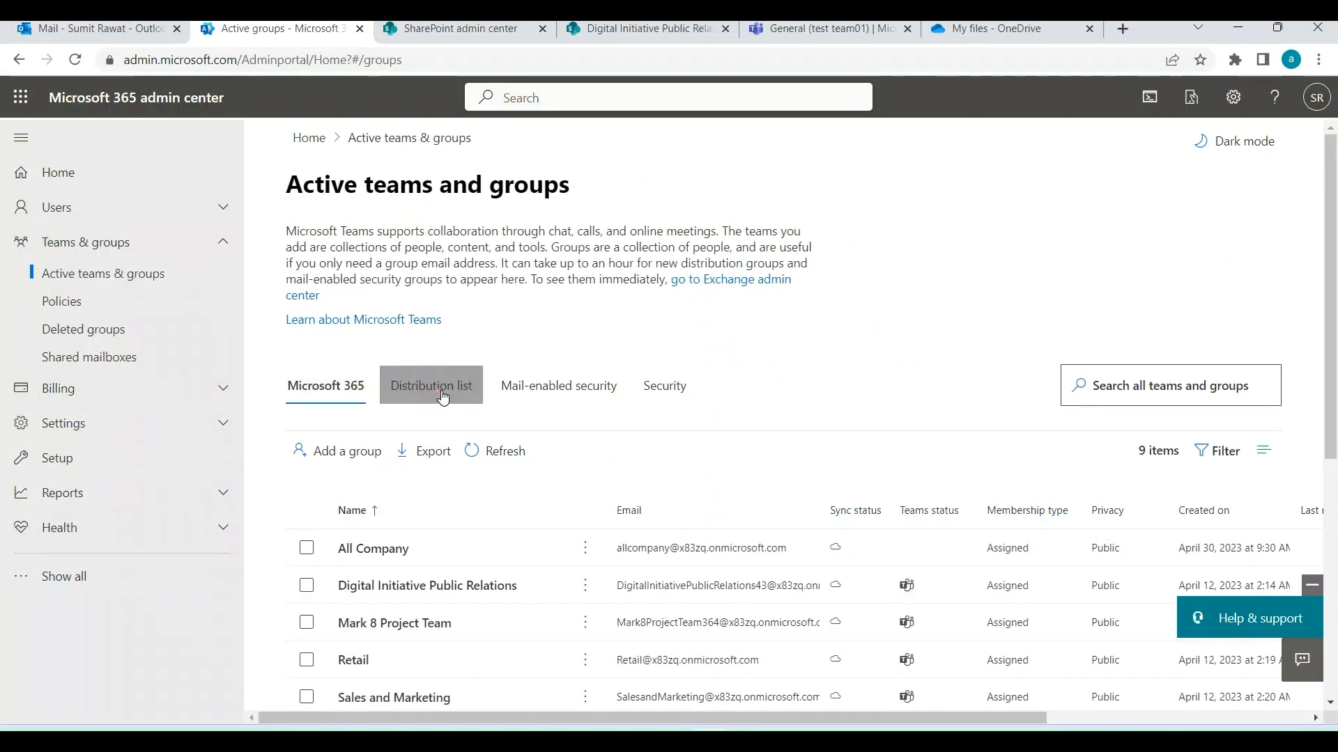
pyautogui.click(361, 453)
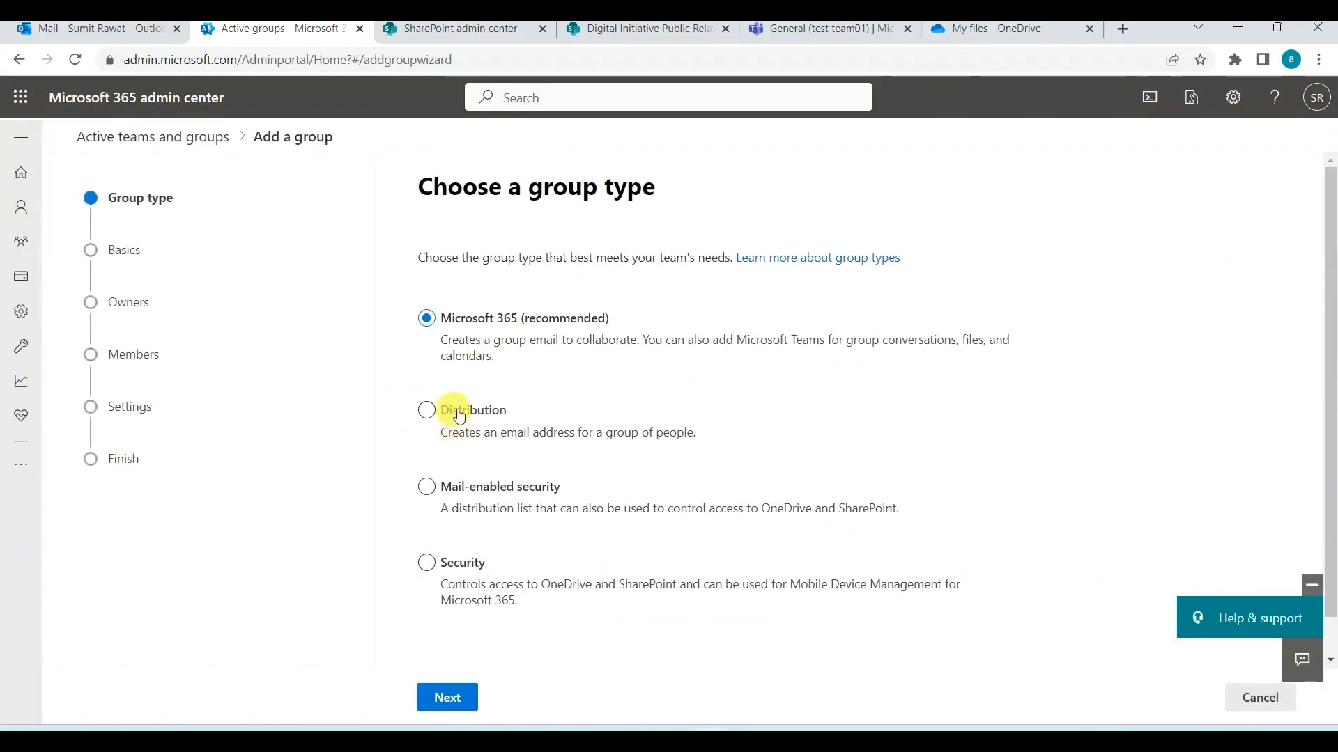
pyautogui.click(460, 417)
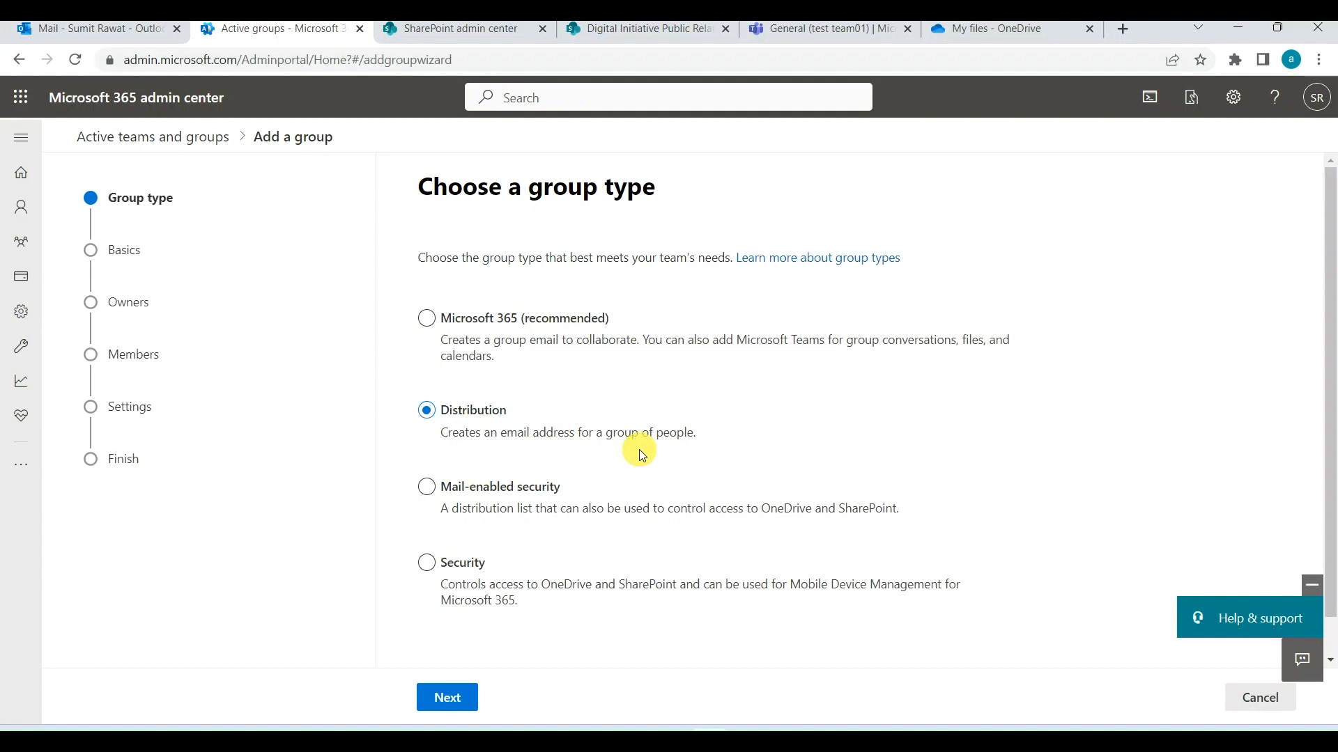
pyautogui.click(453, 700)
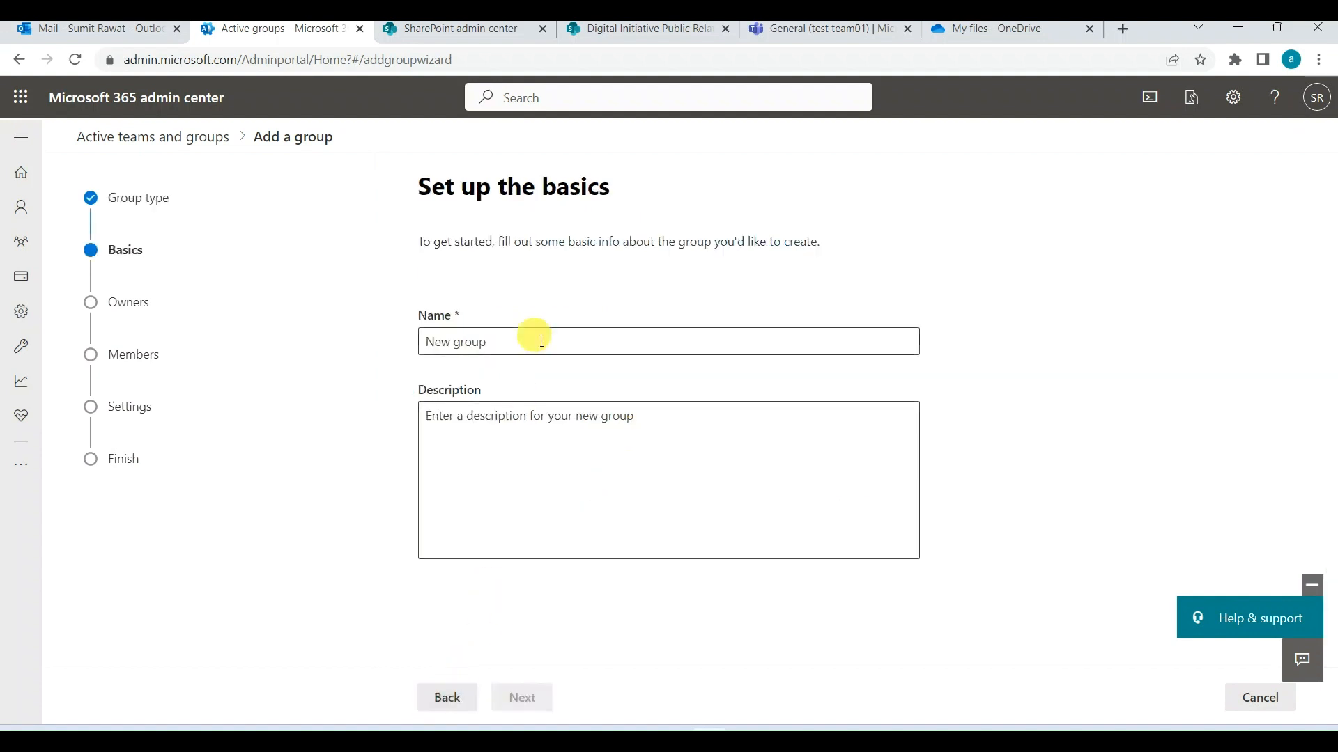
# Name the distribution group DL01, leave its description empty and continue to the owners.
pyautogui.click(541, 345)
pyautogui.write('DL01')
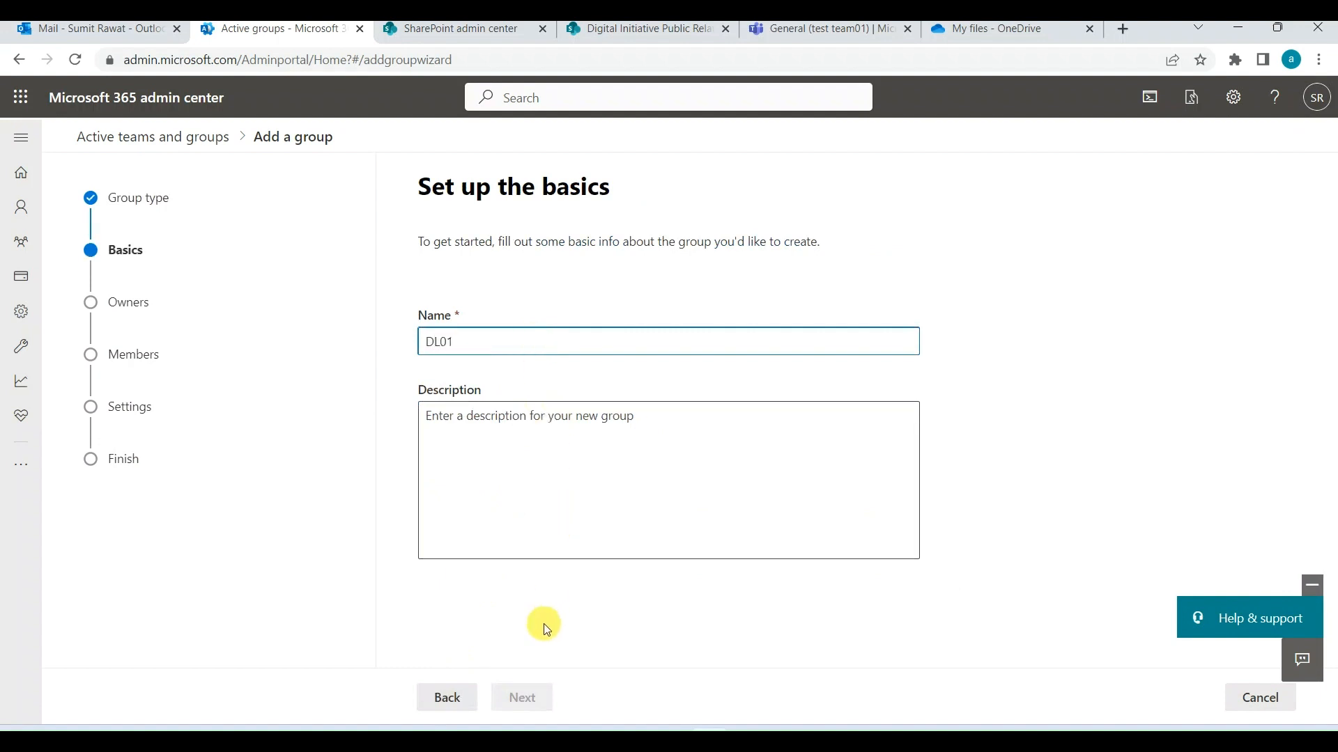
pyautogui.click(501, 524)
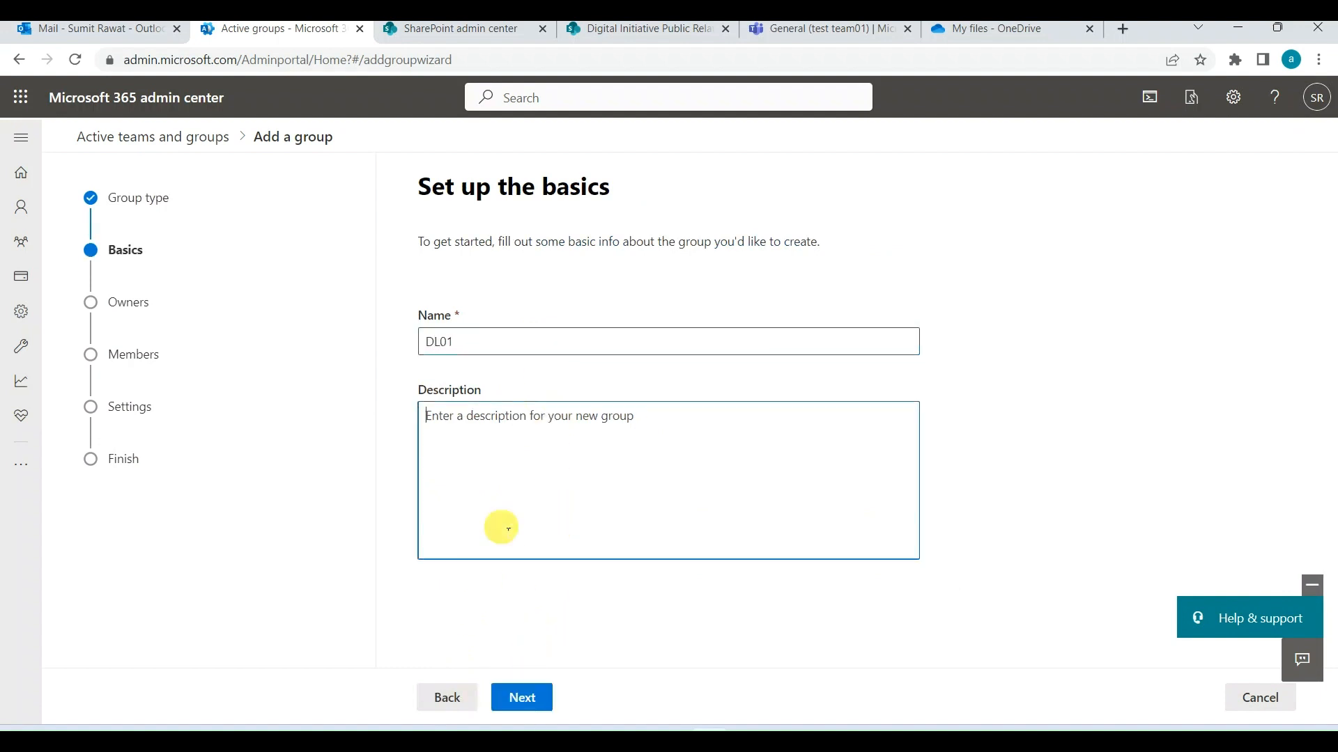
pyautogui.click(525, 696)
# Search for the administrator's account by name, assign it as owner of DL01 and continue to the members.
pyautogui.click(516, 386)
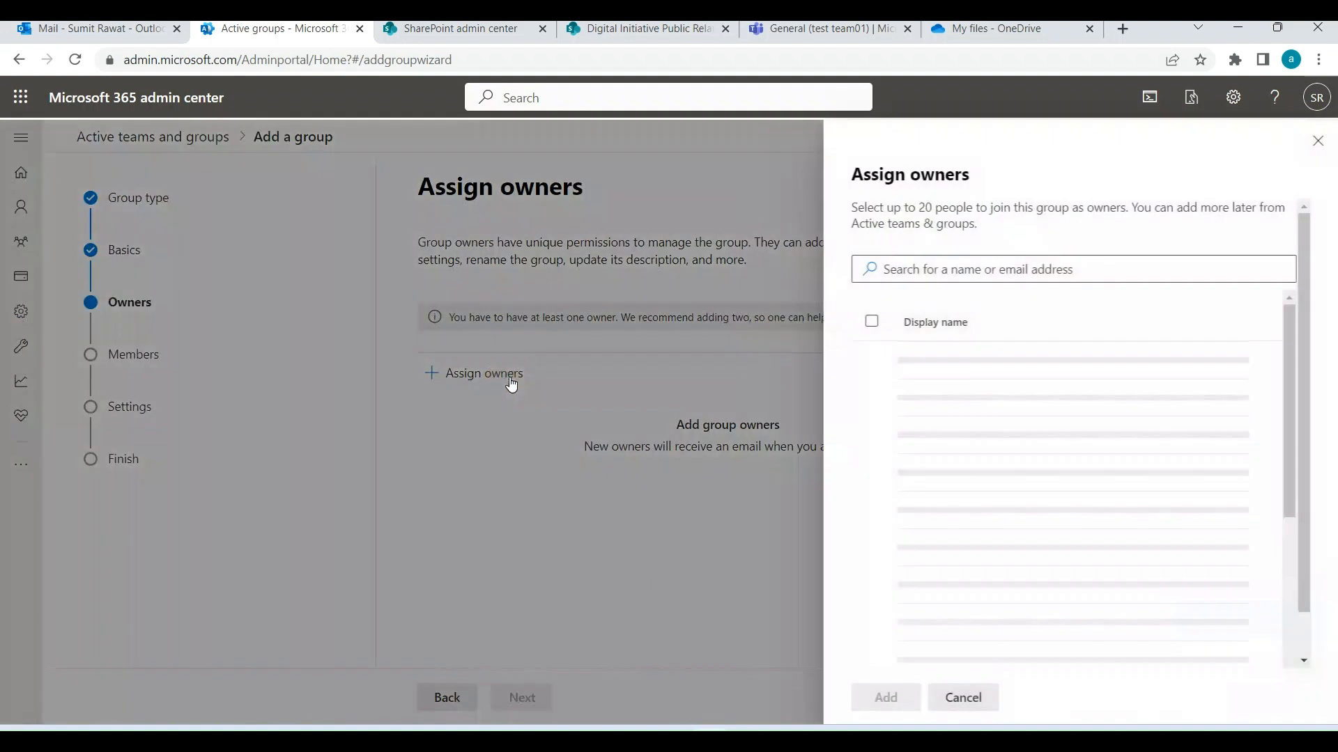
pyautogui.click(966, 272)
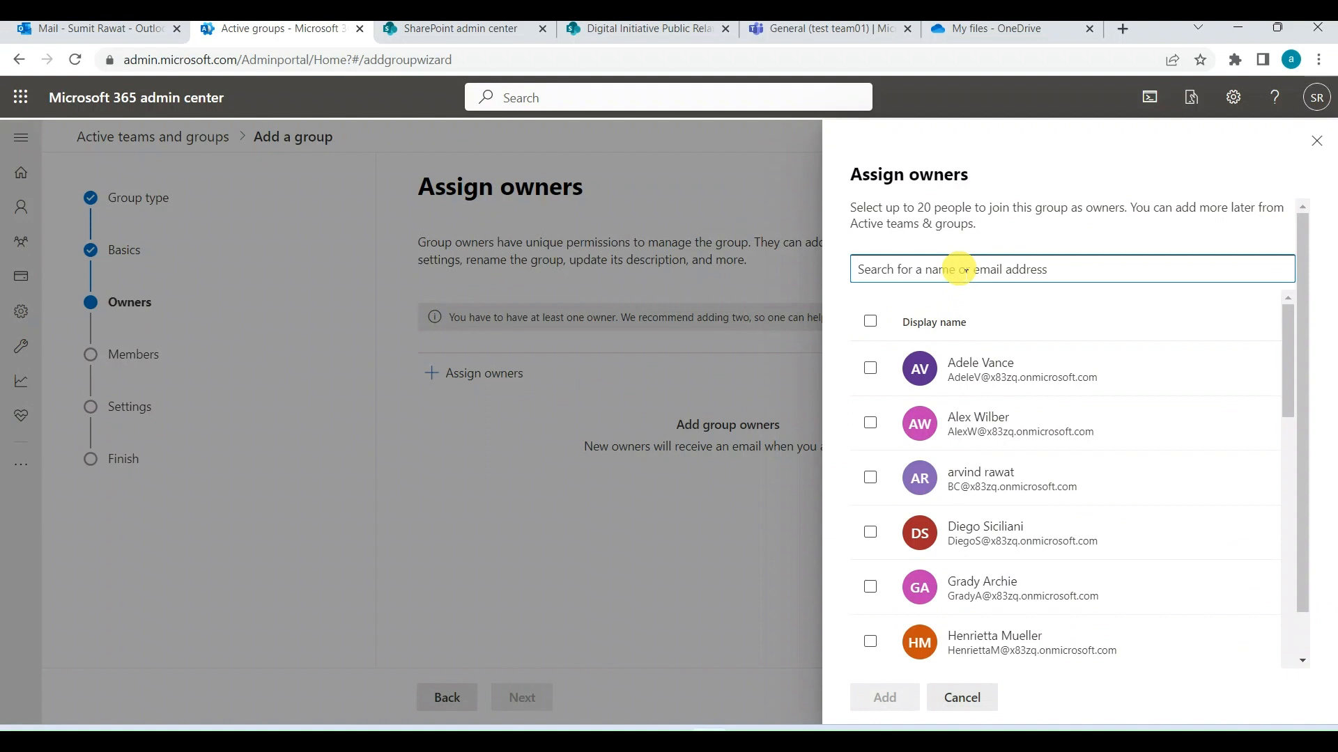
pyautogui.write('sumit')
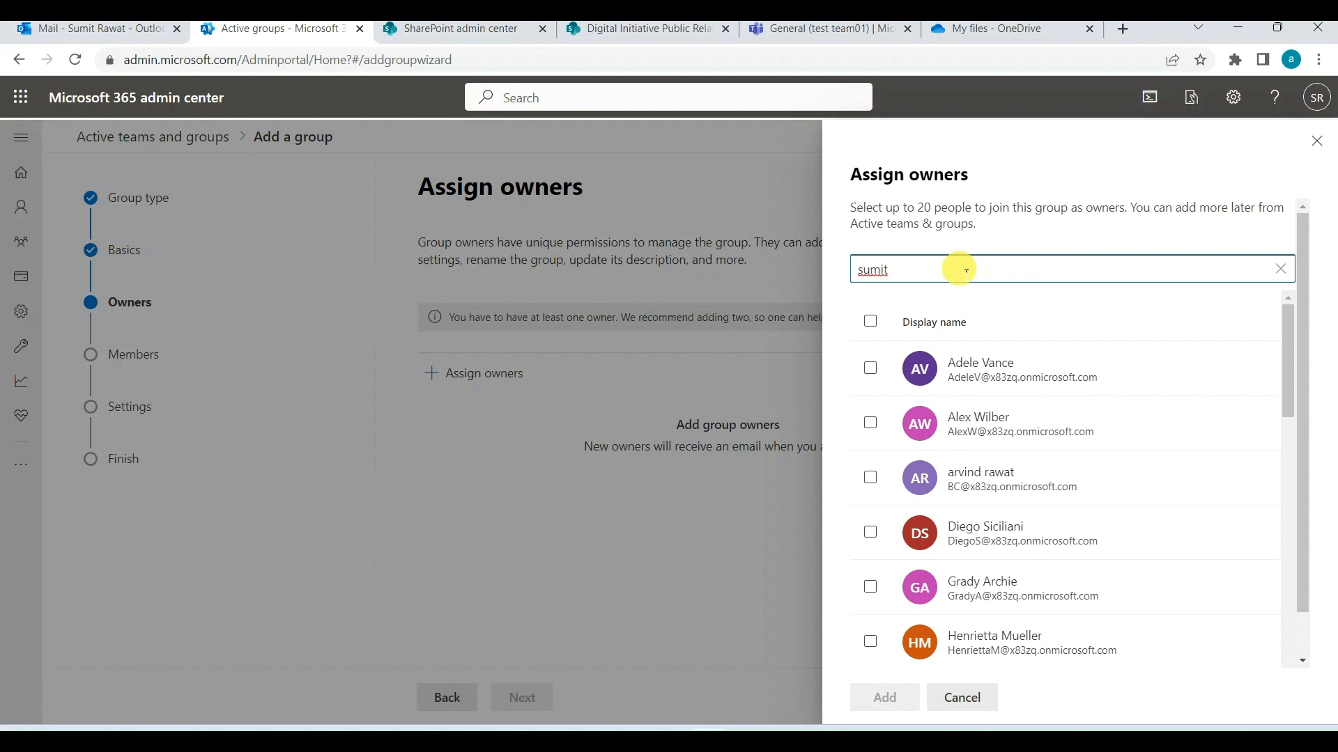
pyautogui.press('Return')
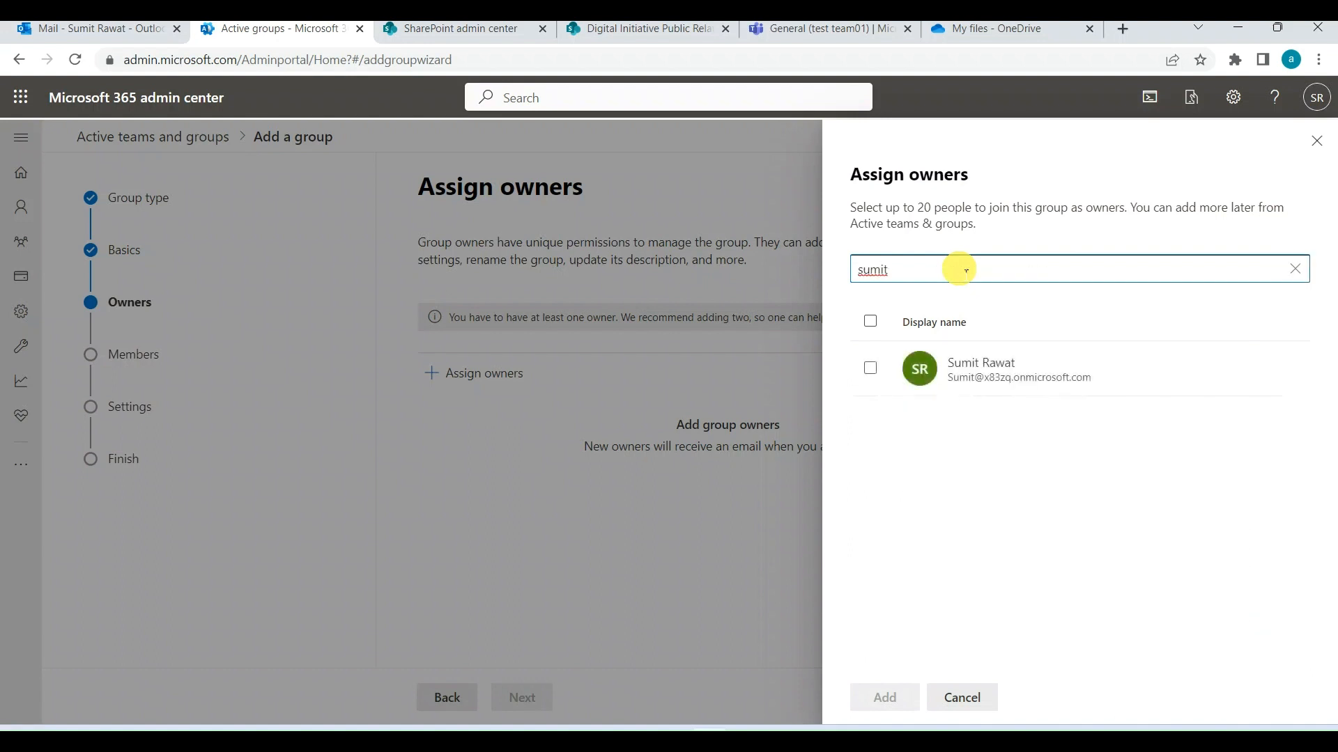
pyautogui.click(871, 369)
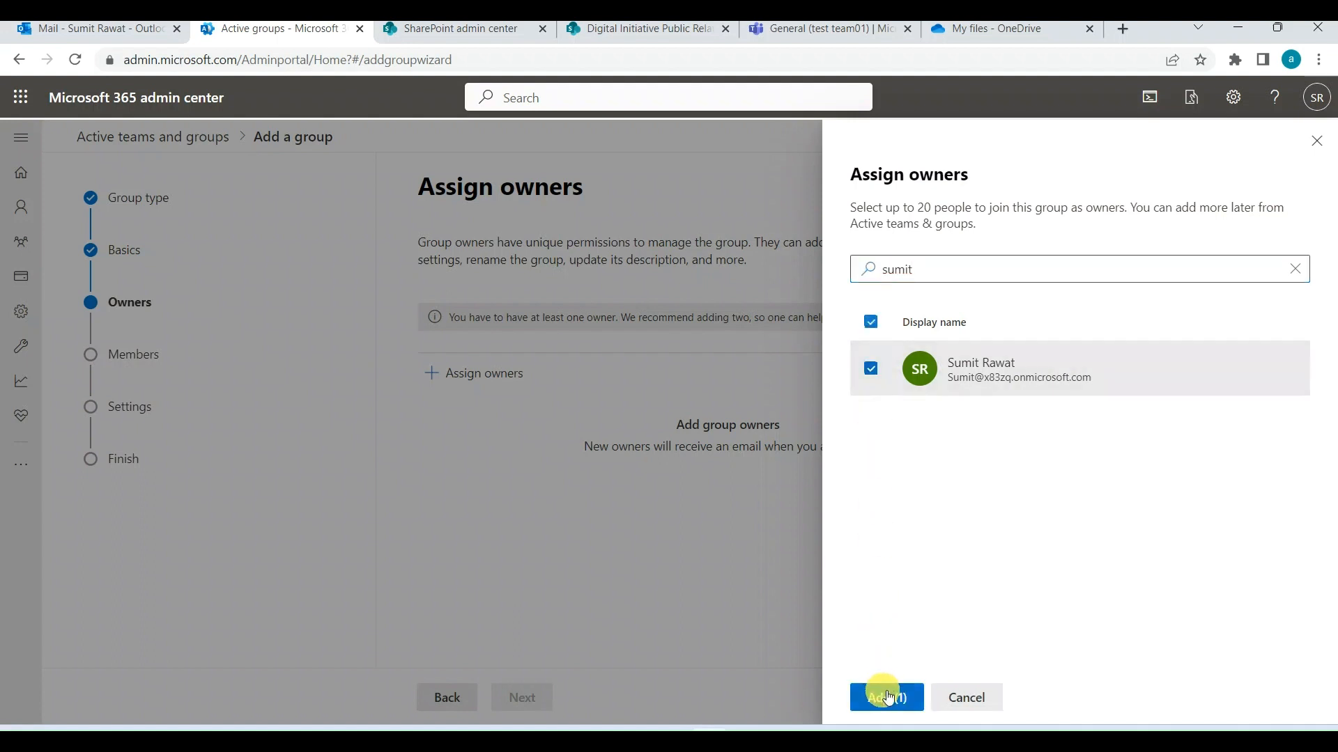
pyautogui.click(887, 696)
pyautogui.click(524, 699)
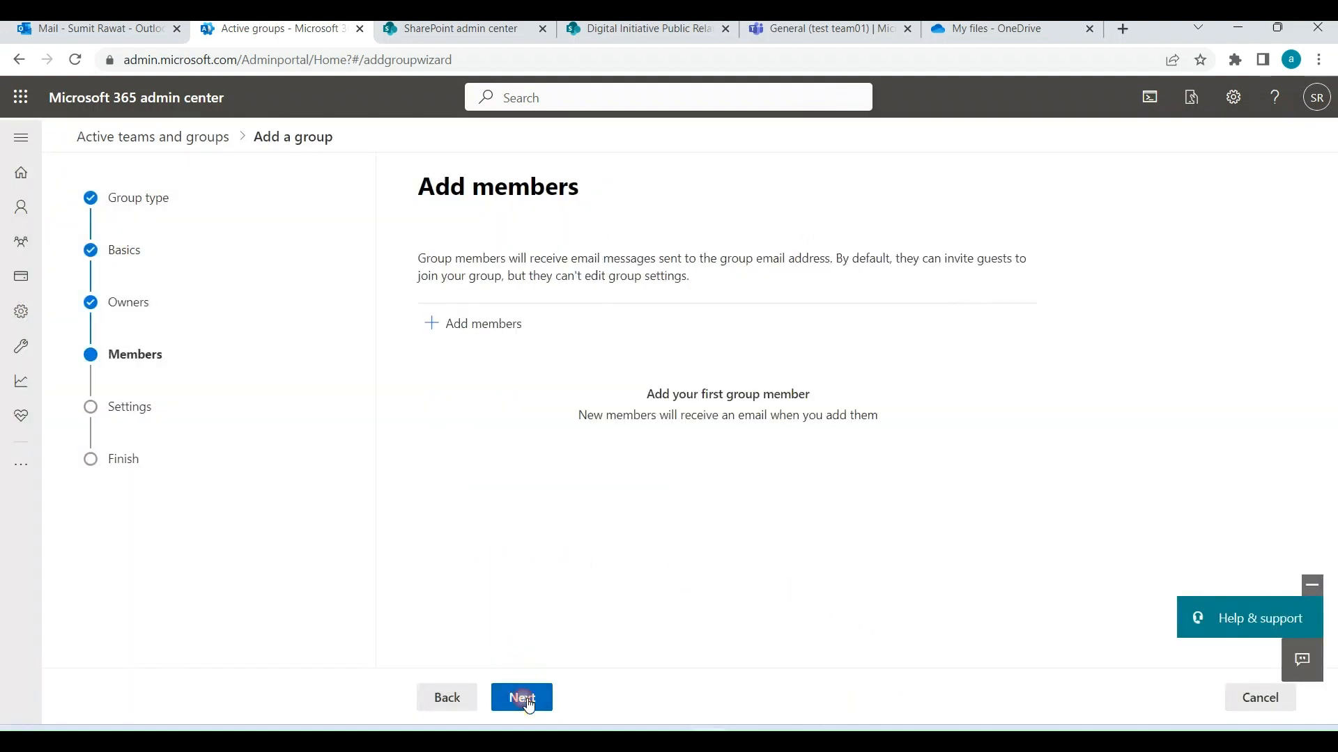
# Search for the member's account by name, add it as a member of DL01 and continue to the settings.
pyautogui.click(463, 323)
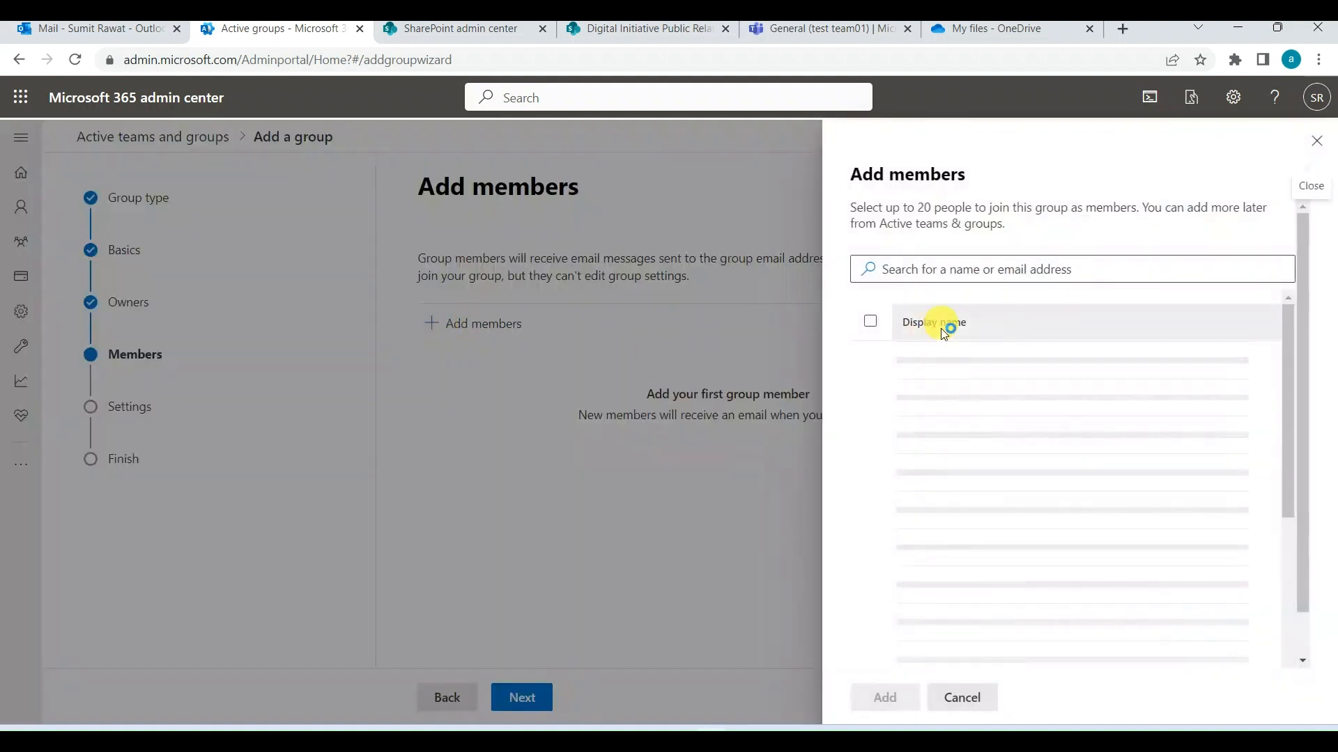
pyautogui.click(977, 269)
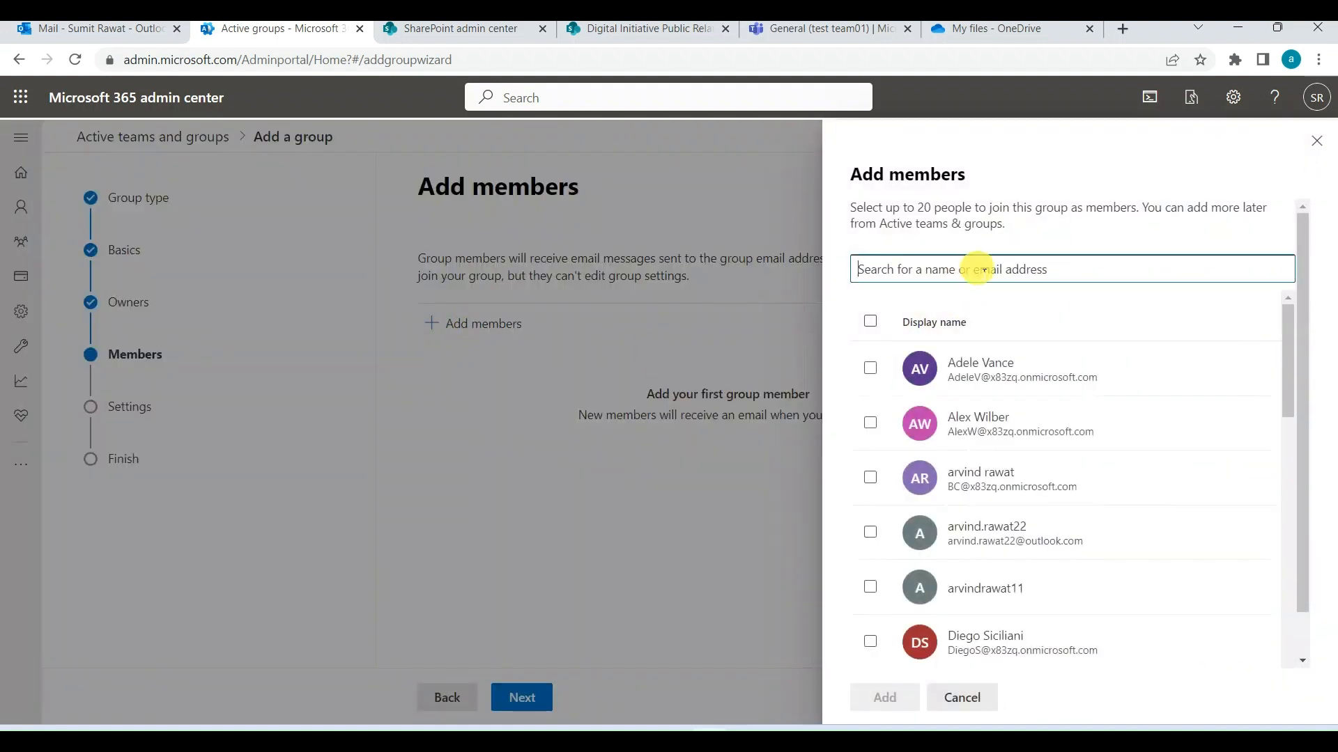
pyautogui.write('john')
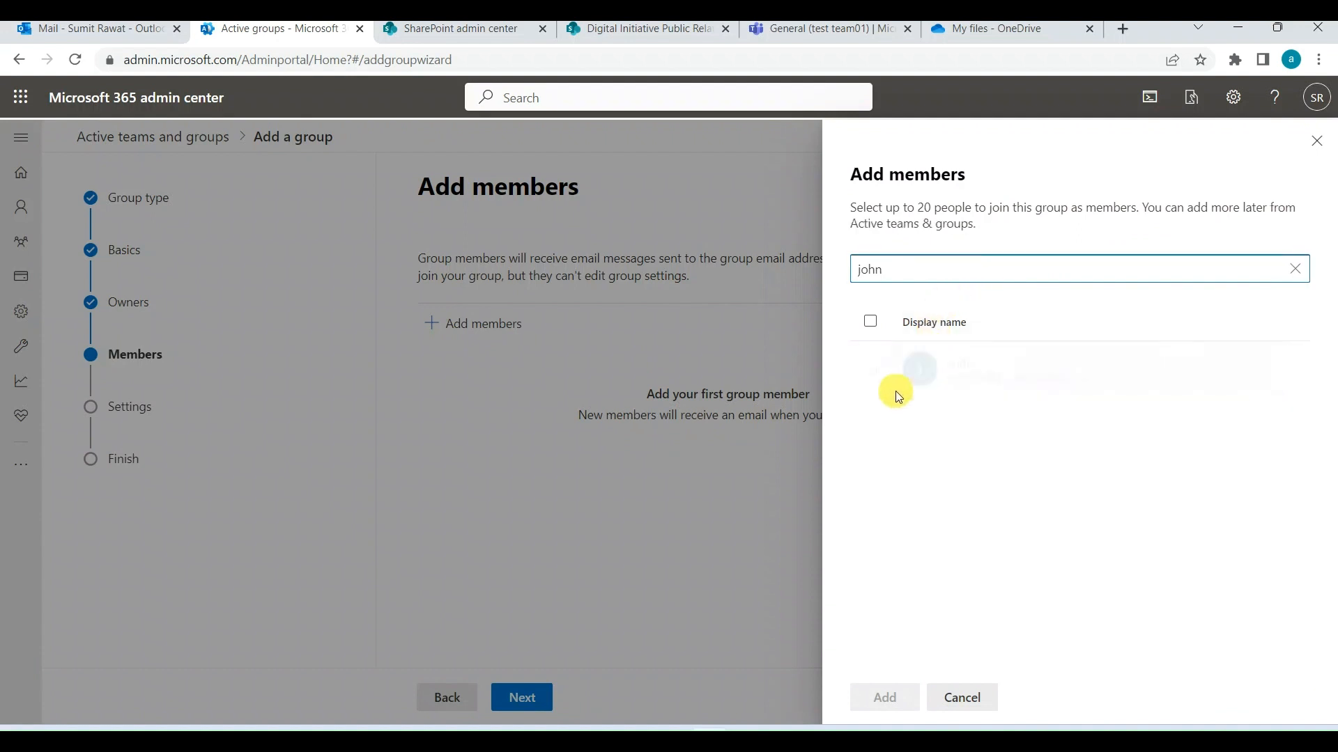
pyautogui.click(870, 368)
pyautogui.click(882, 695)
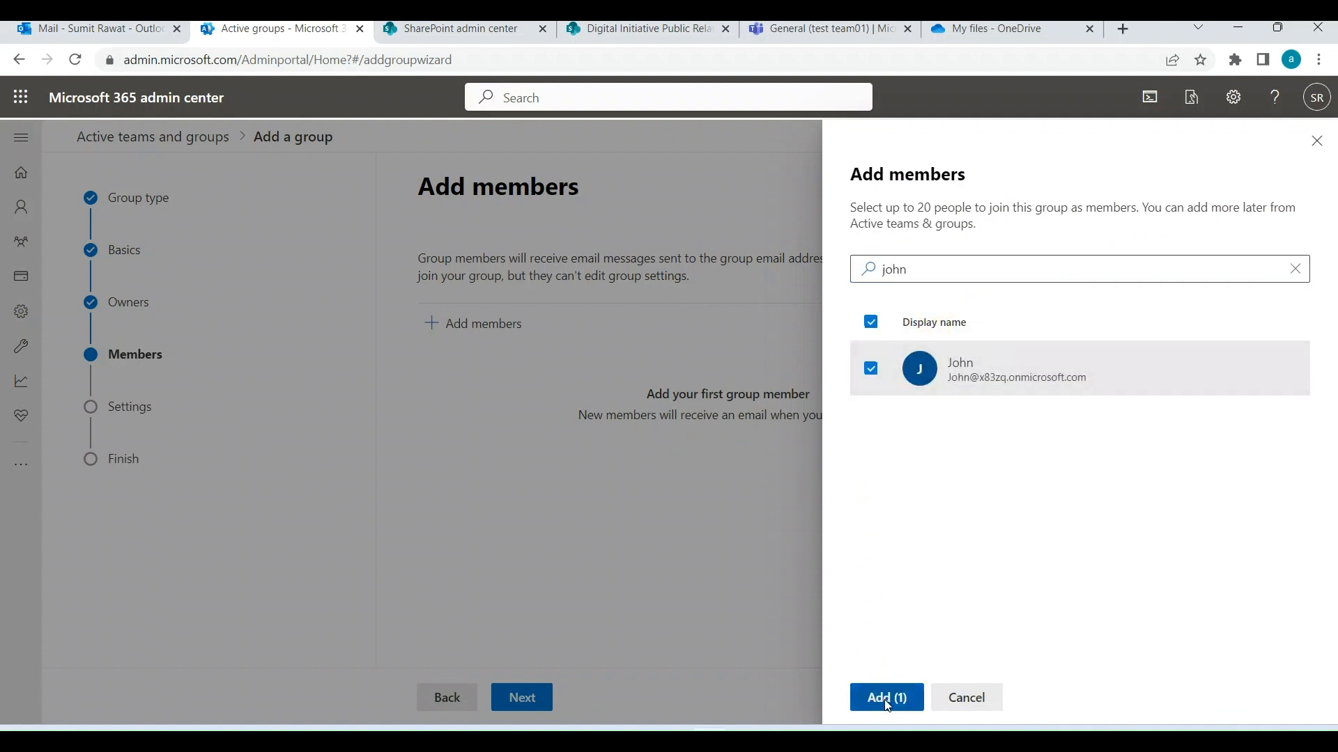
pyautogui.click(520, 700)
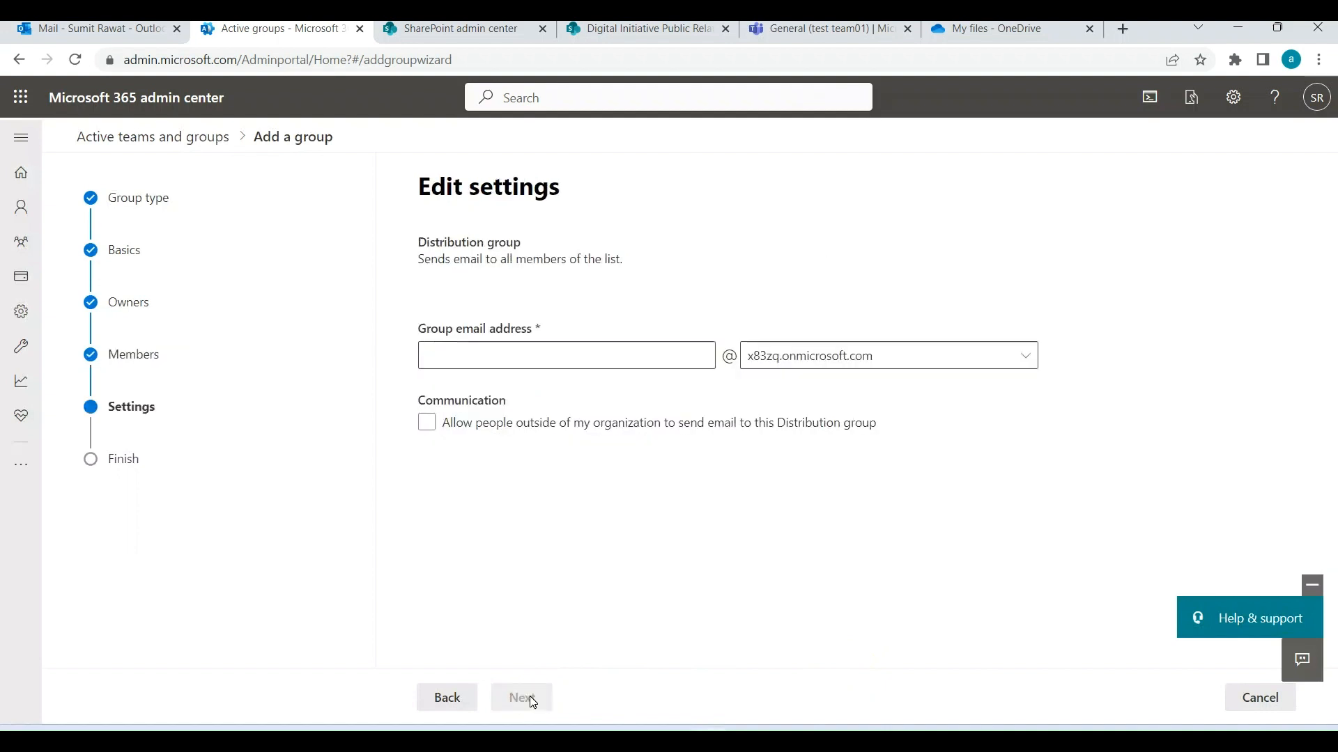
# Set the distribution group's email alias to DL01 on the default domain, then create the group and close the wizard.
pyautogui.click(538, 351)
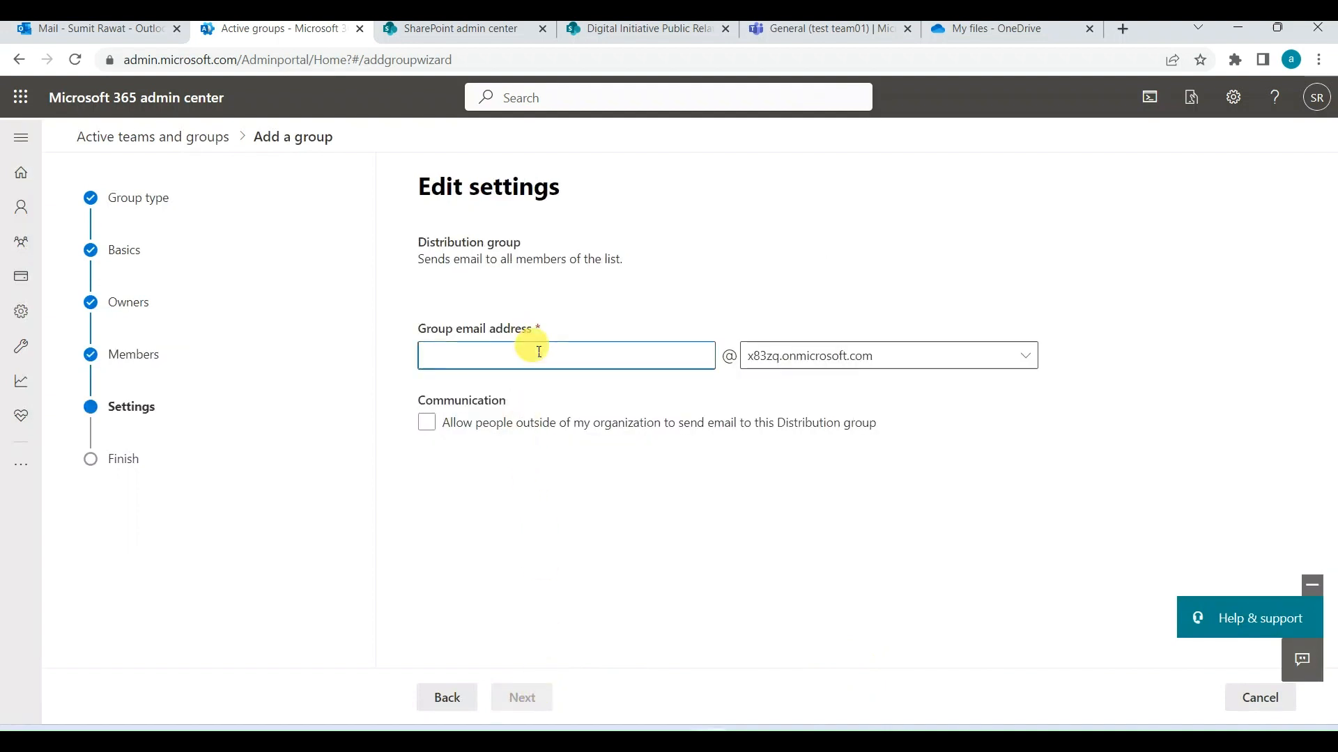
pyautogui.write('DL01')
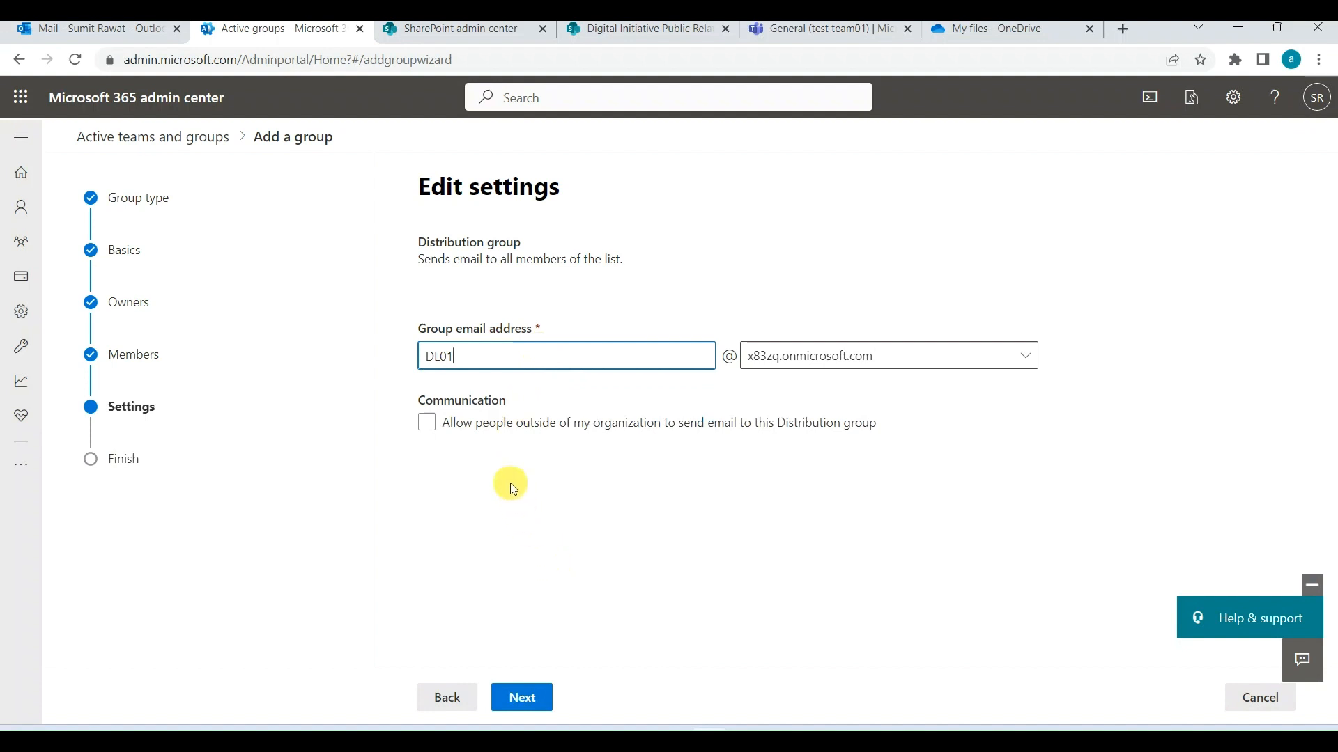
pyautogui.click(430, 422)
pyautogui.click(474, 420)
pyautogui.click(532, 699)
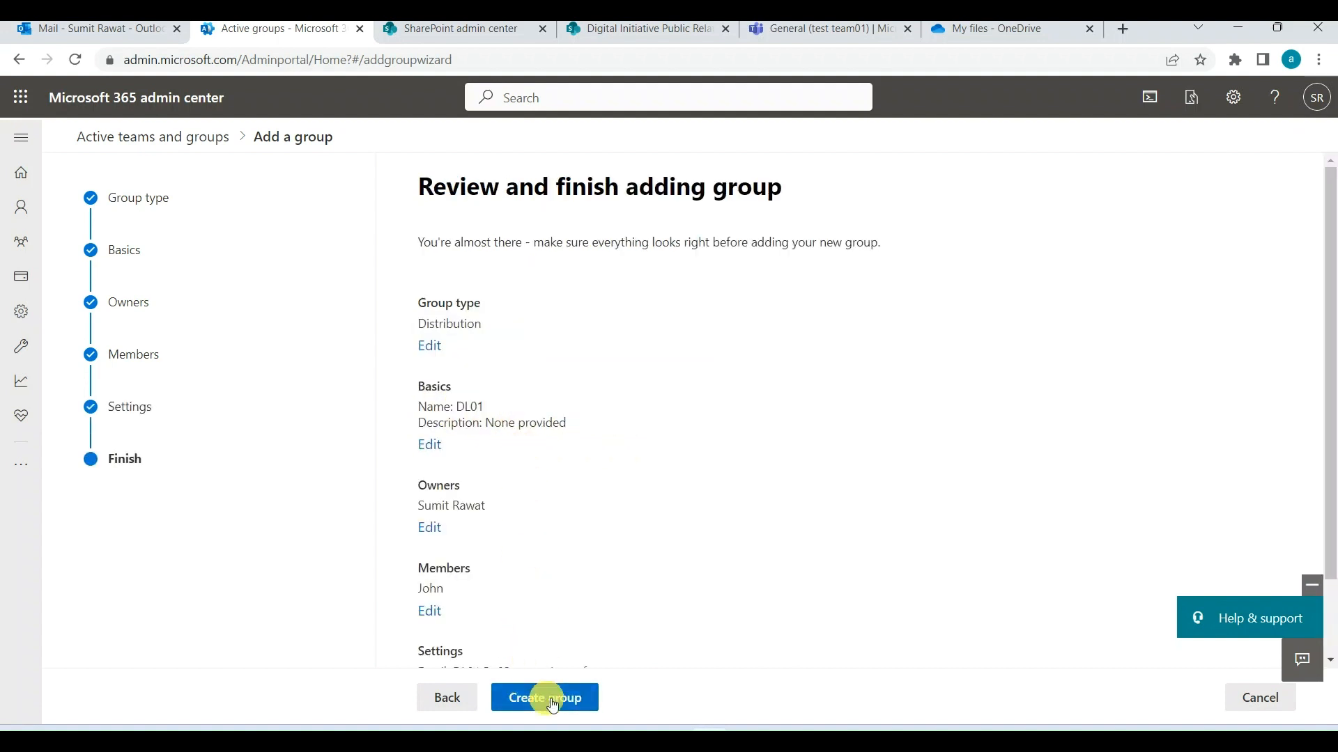
pyautogui.click(548, 699)
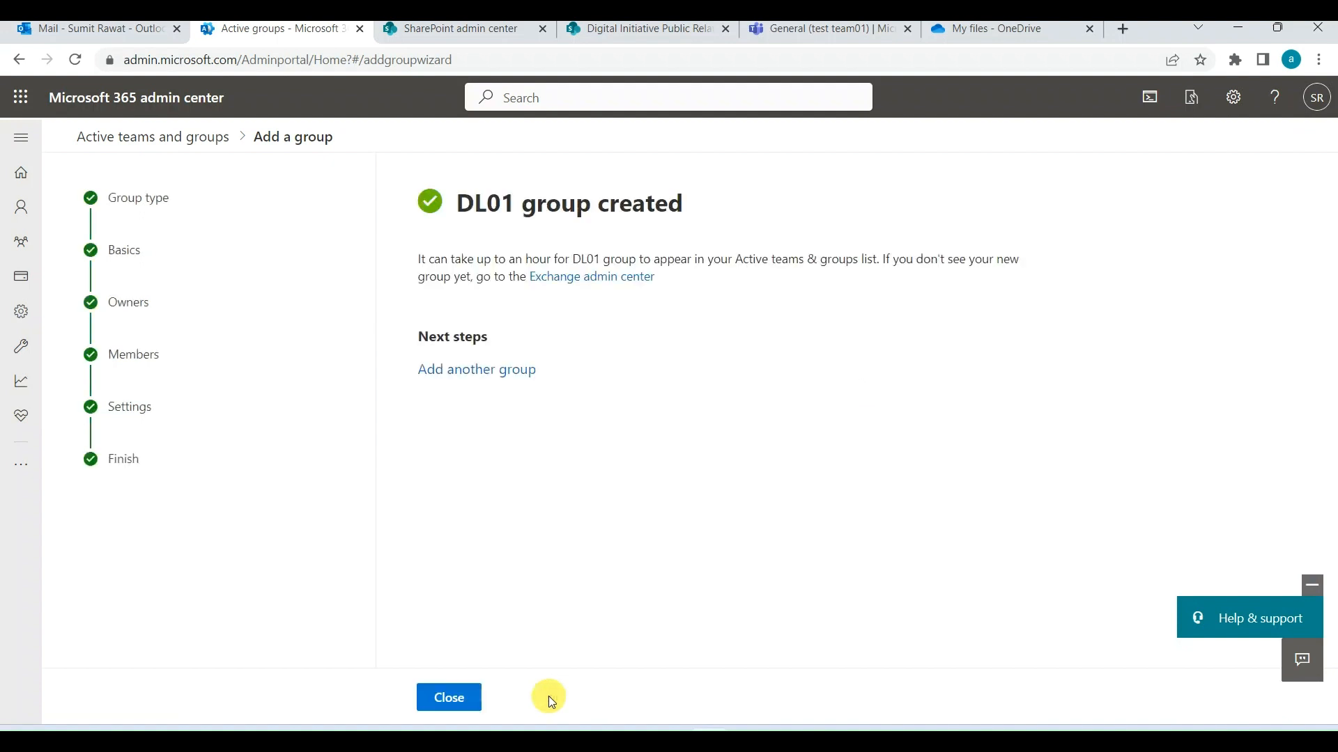
pyautogui.click(451, 697)
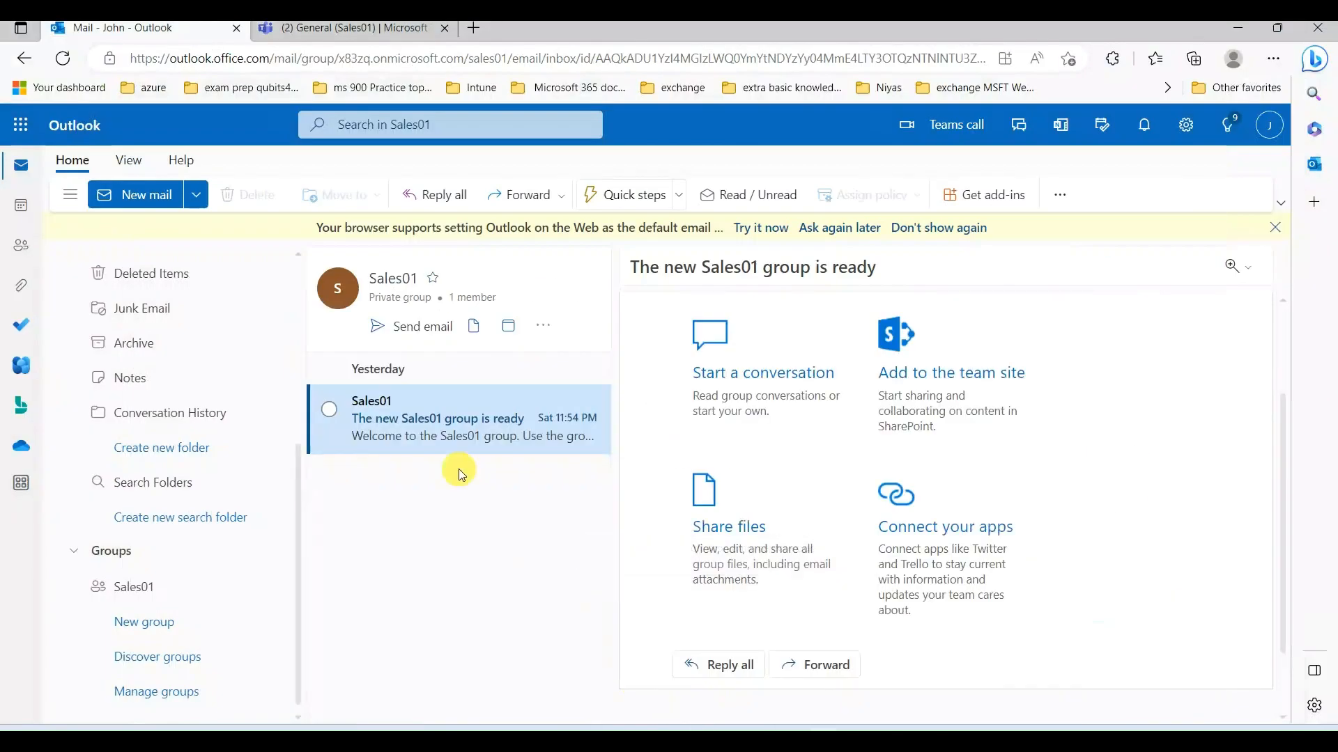
# Switch to the member's Outlook mailbox and check its Inbox.
pyautogui.scroll(5, 170, 299)
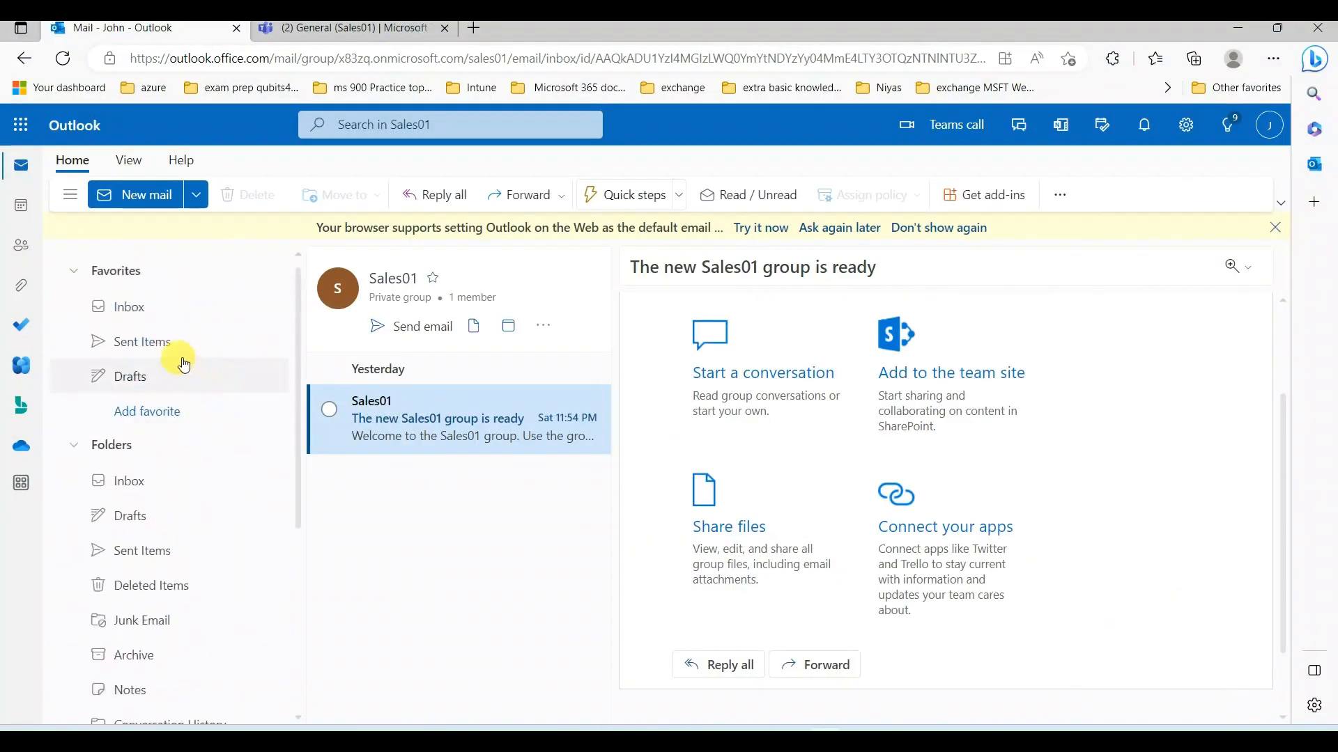
pyautogui.click(143, 310)
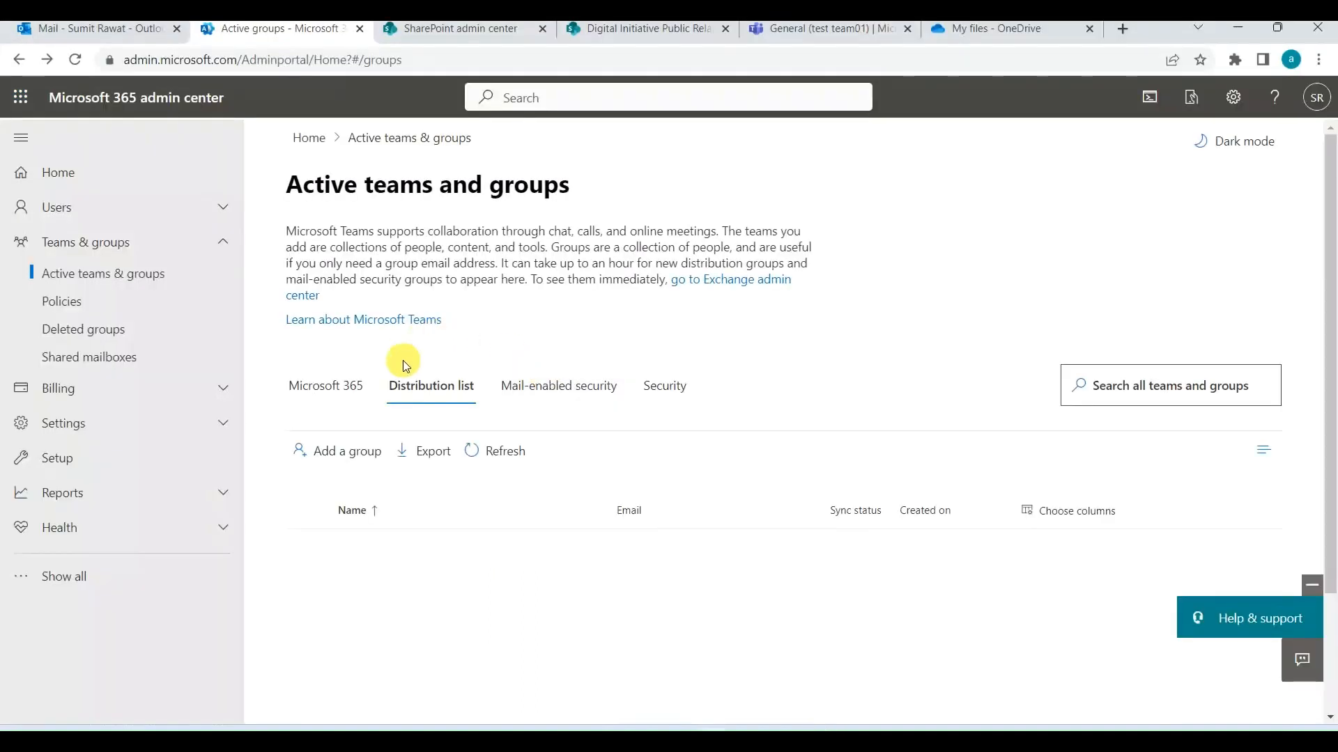
# Return to the Microsoft 365 admin center and start adding a group of the Mail-enabled security type.
pyautogui.click(556, 396)
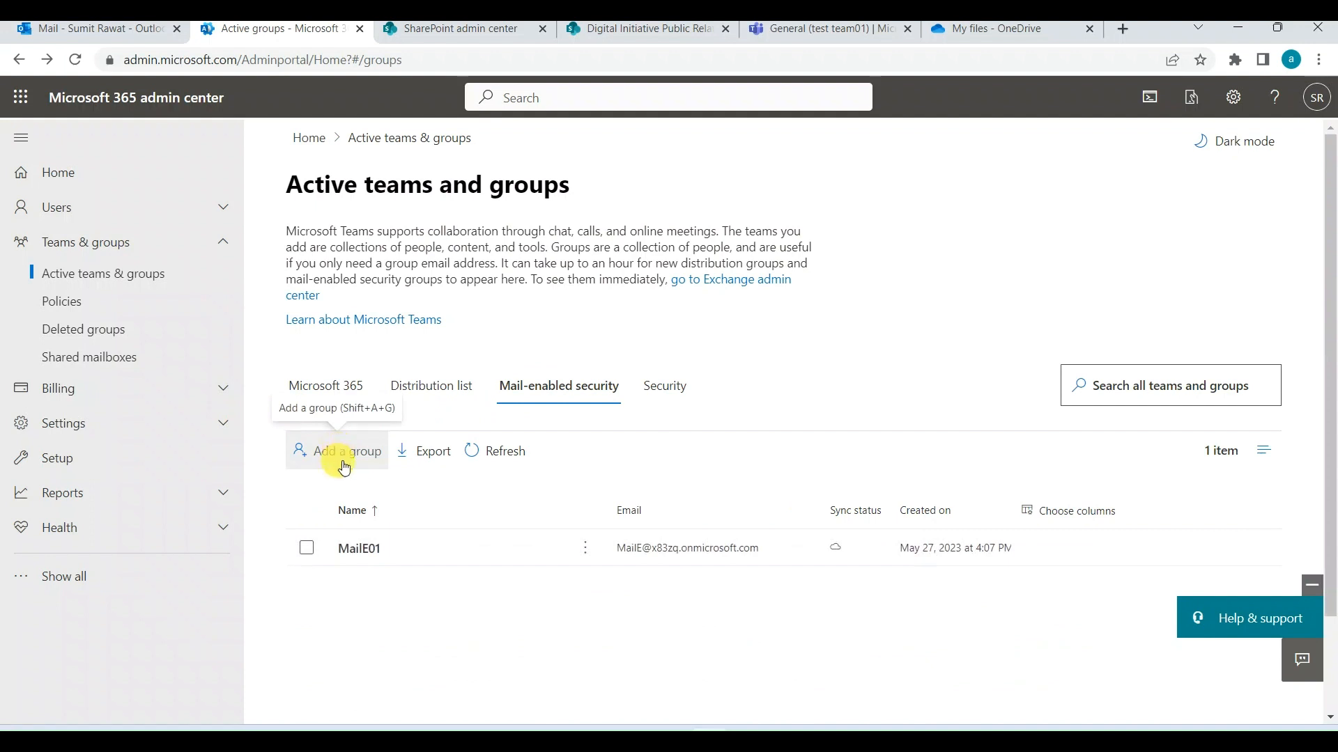
pyautogui.click(344, 456)
pyautogui.click(474, 491)
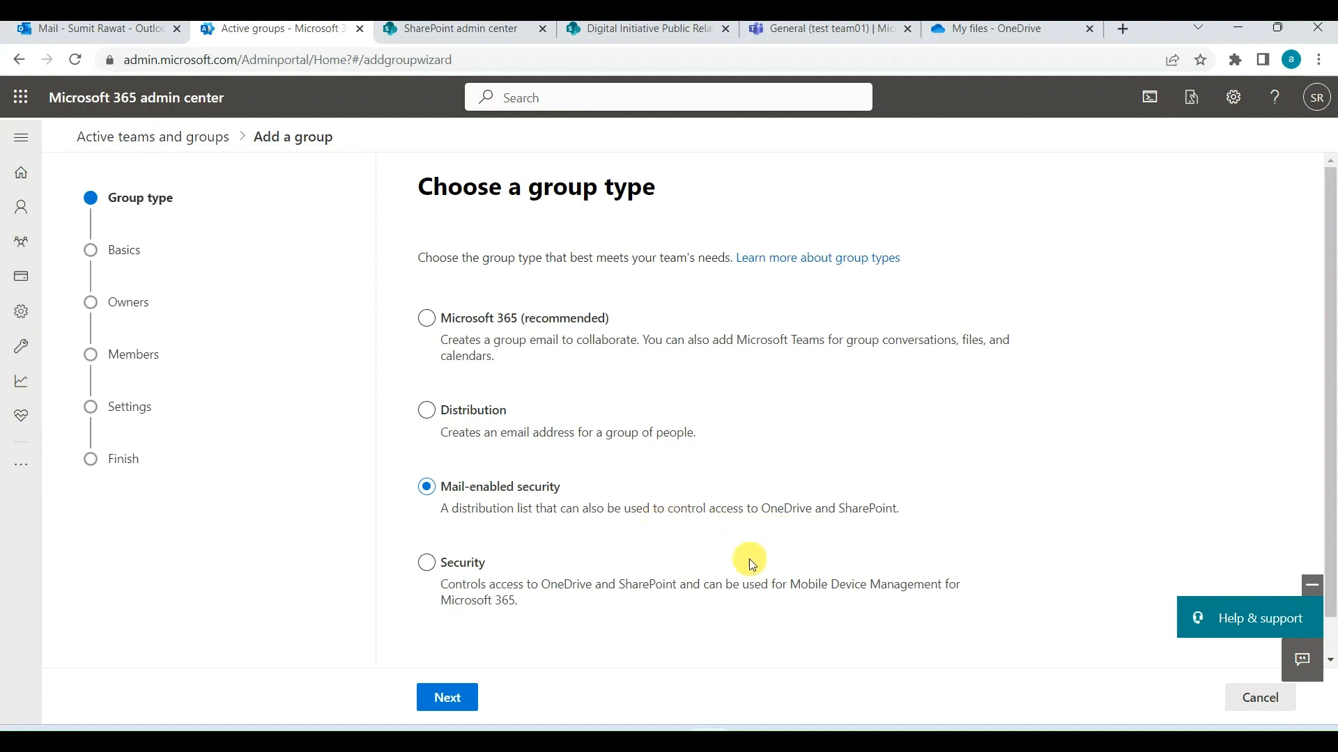
pyautogui.click(450, 697)
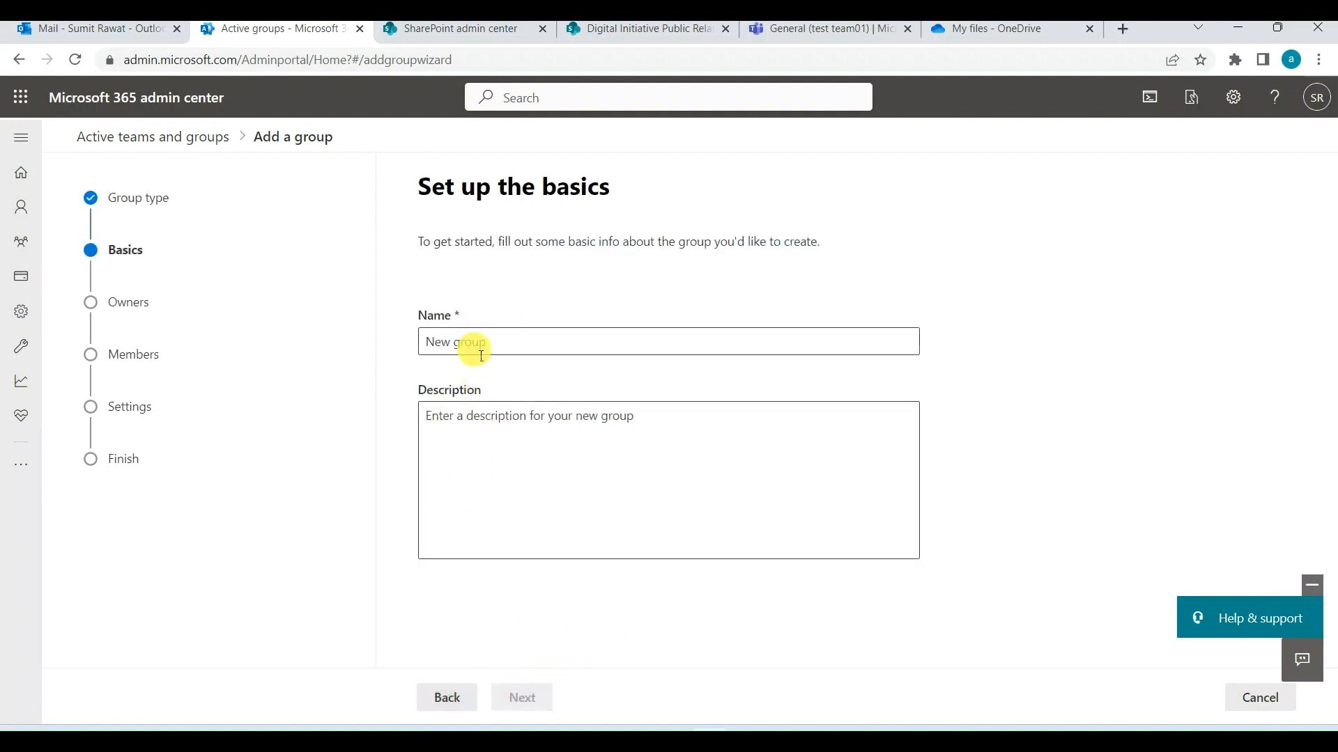
# Name the mail-enabled security group mailenableDL01, leave its description empty and continue to the owners.
pyautogui.click(480, 344)
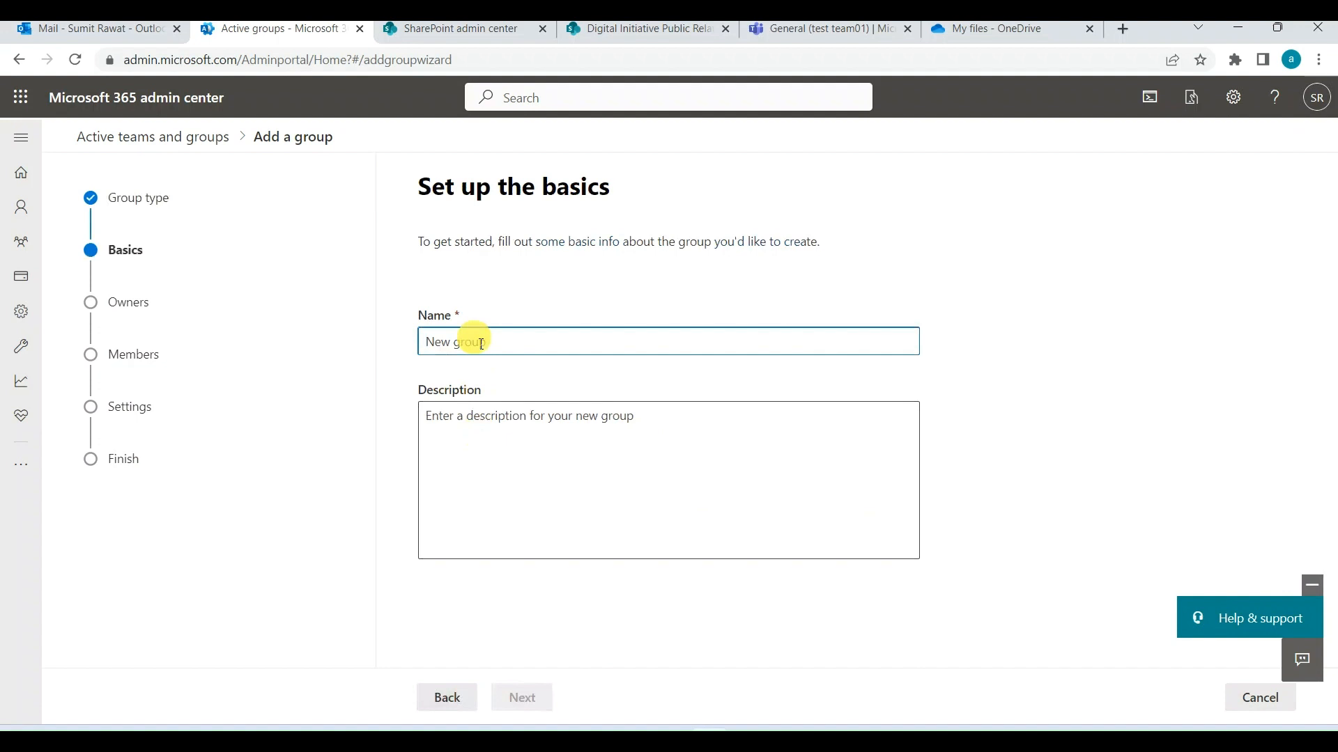
pyautogui.write('mailenab')
pyautogui.write('led')
pyautogui.write('DL01')
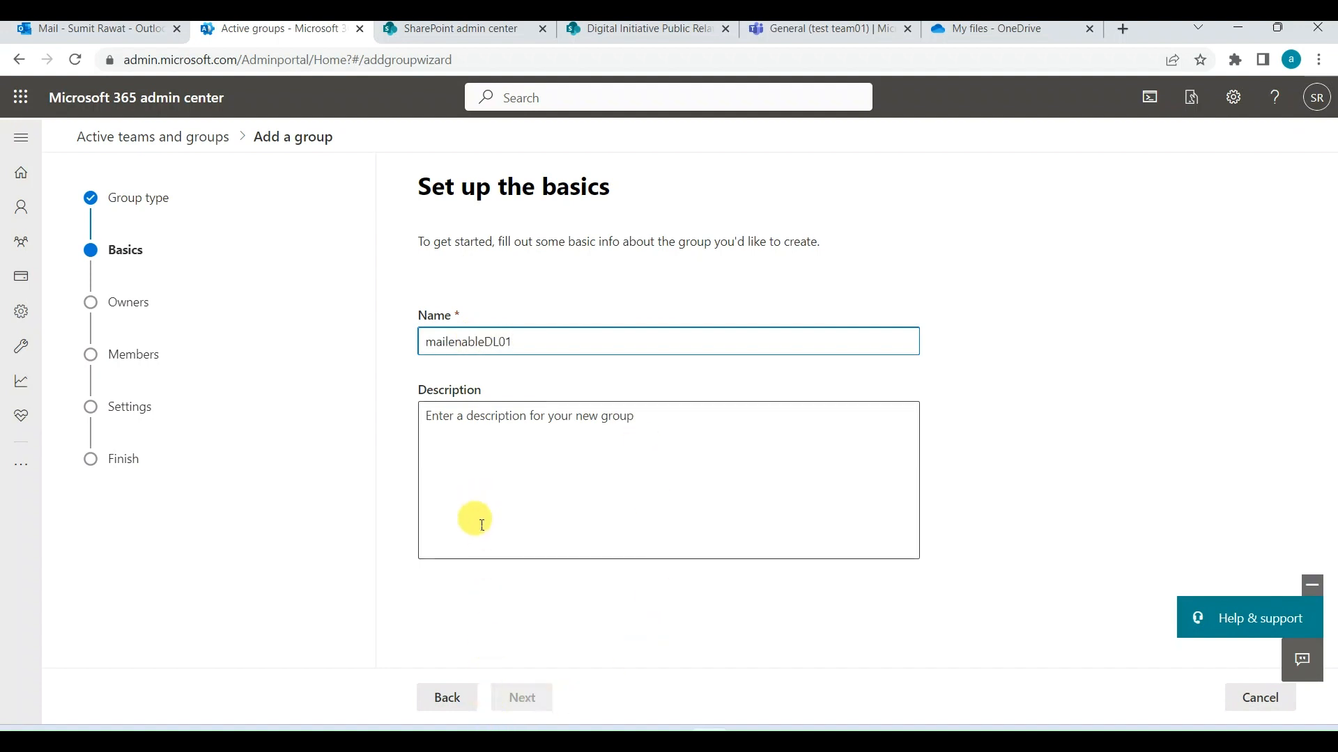
pyautogui.click(528, 547)
pyautogui.click(521, 699)
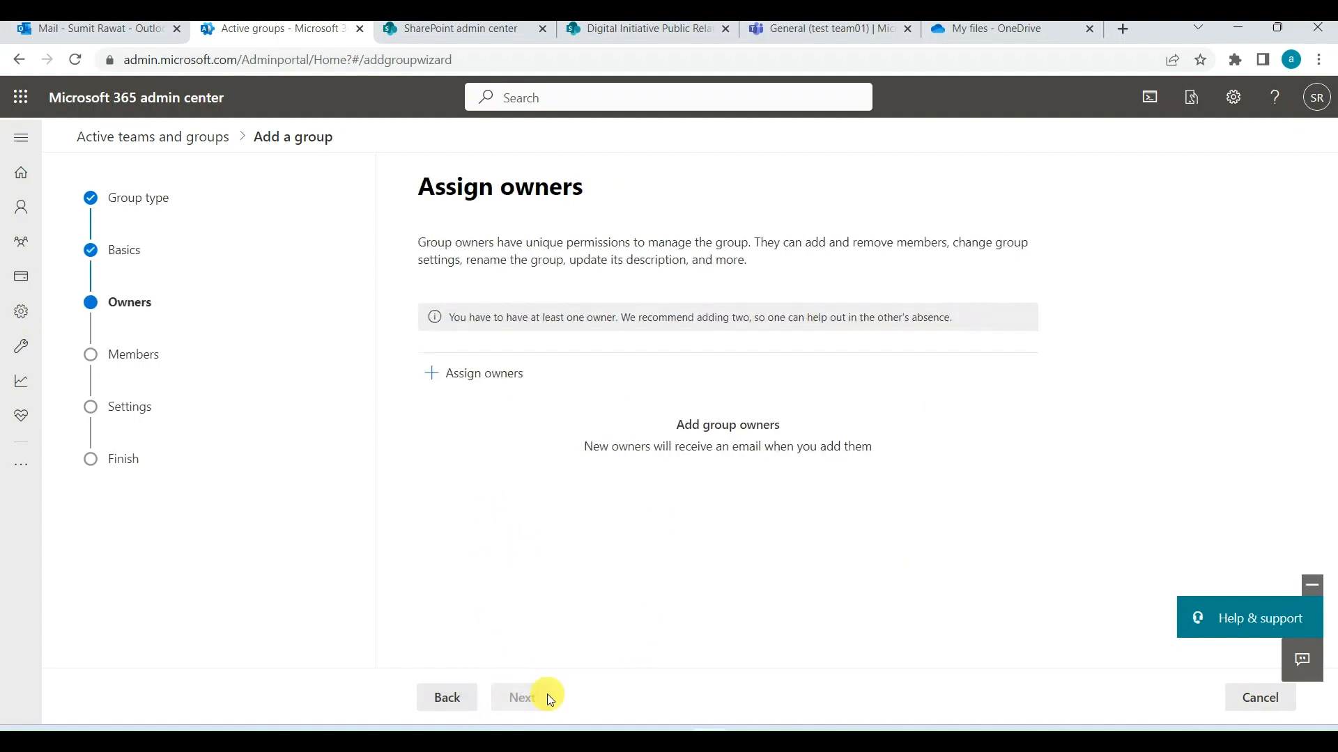
# Search for the administrator's account by name, assign it as owner of mailenableDL01 and continue to the members.
pyautogui.click(507, 385)
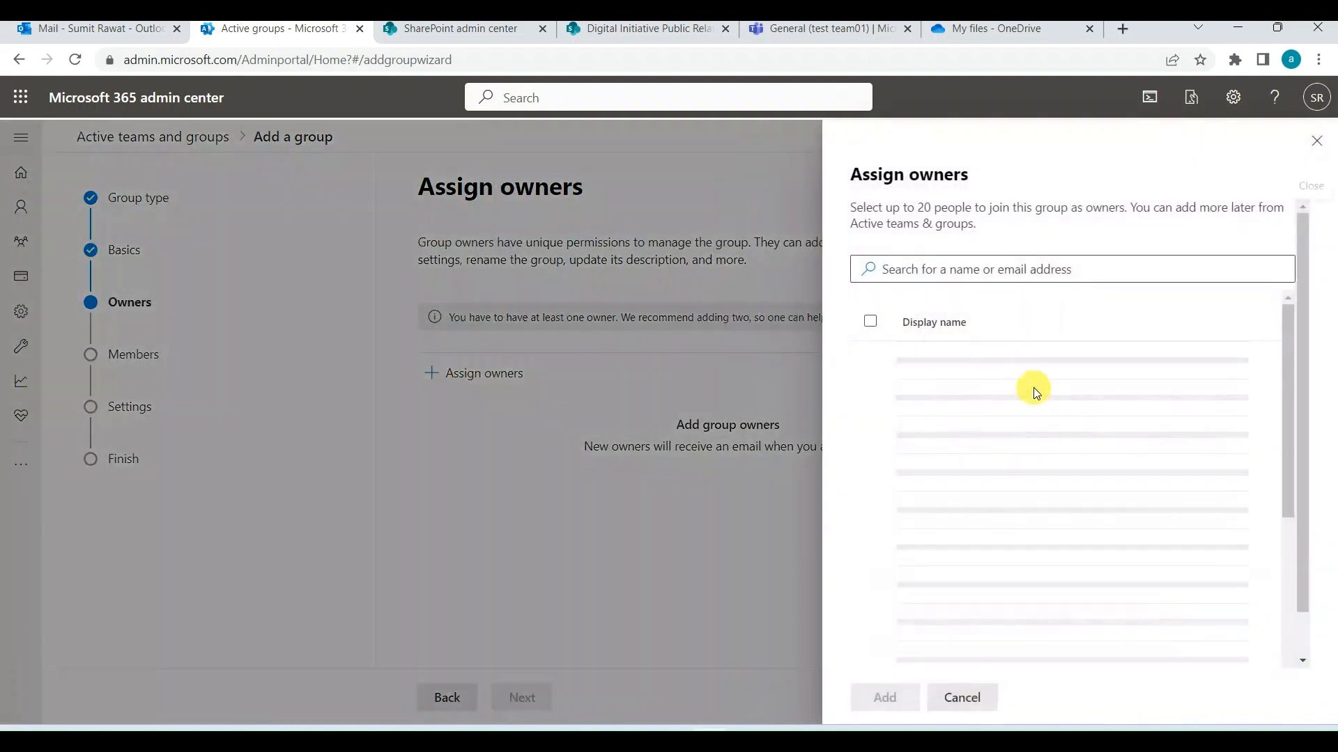
pyautogui.click(980, 269)
pyautogui.write('sum')
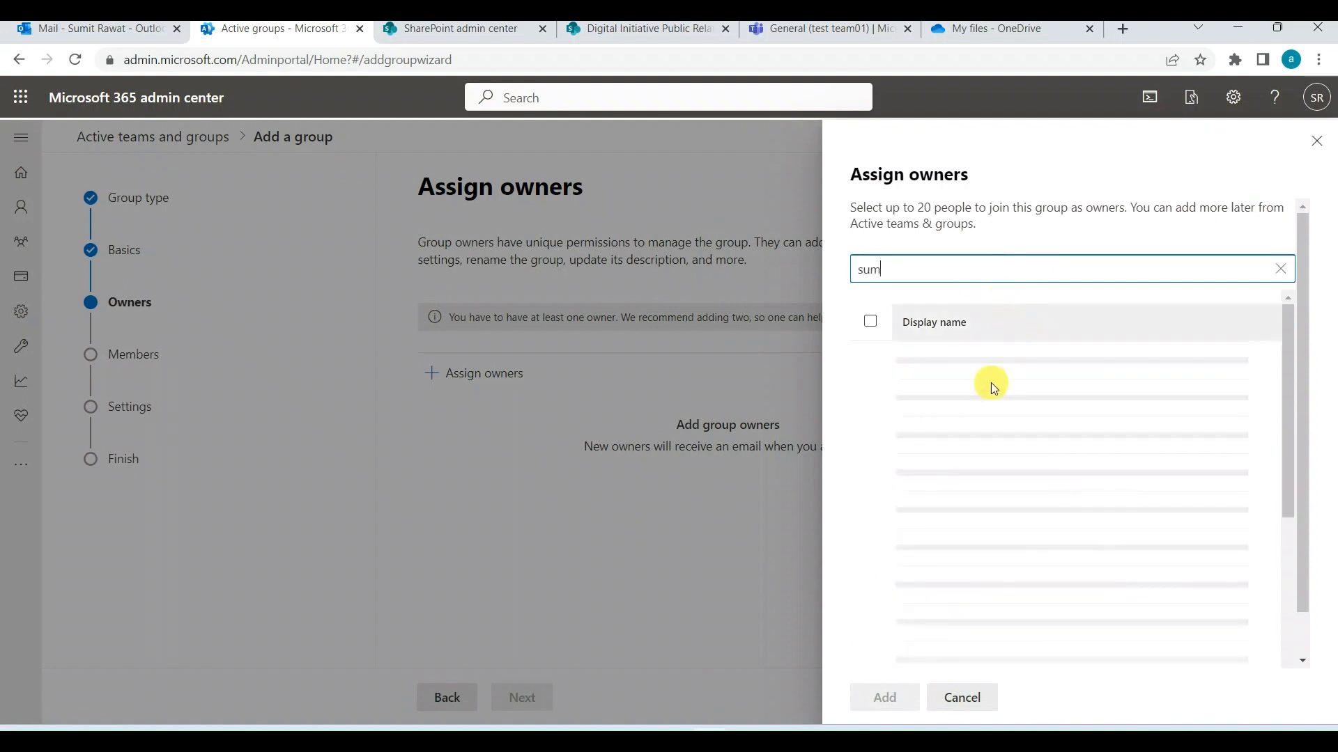
pyautogui.click(870, 370)
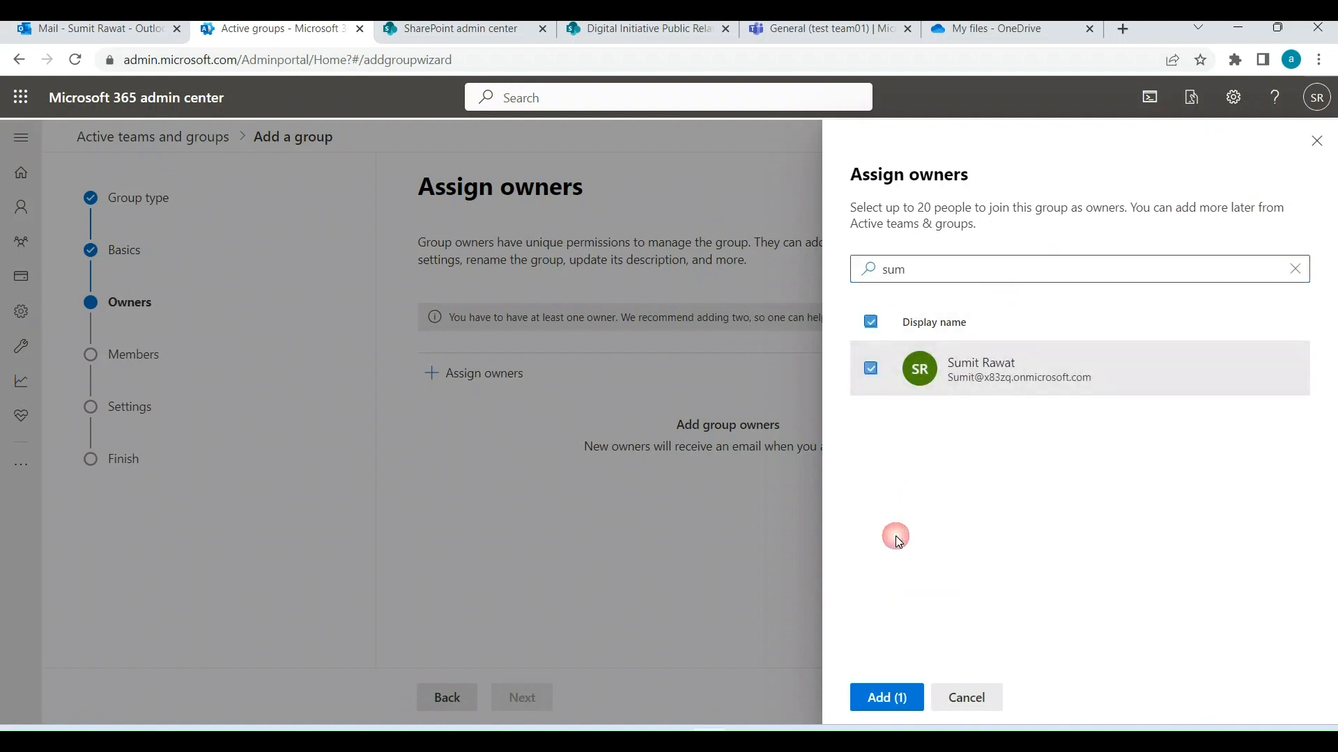
pyautogui.click(884, 698)
pyautogui.click(522, 696)
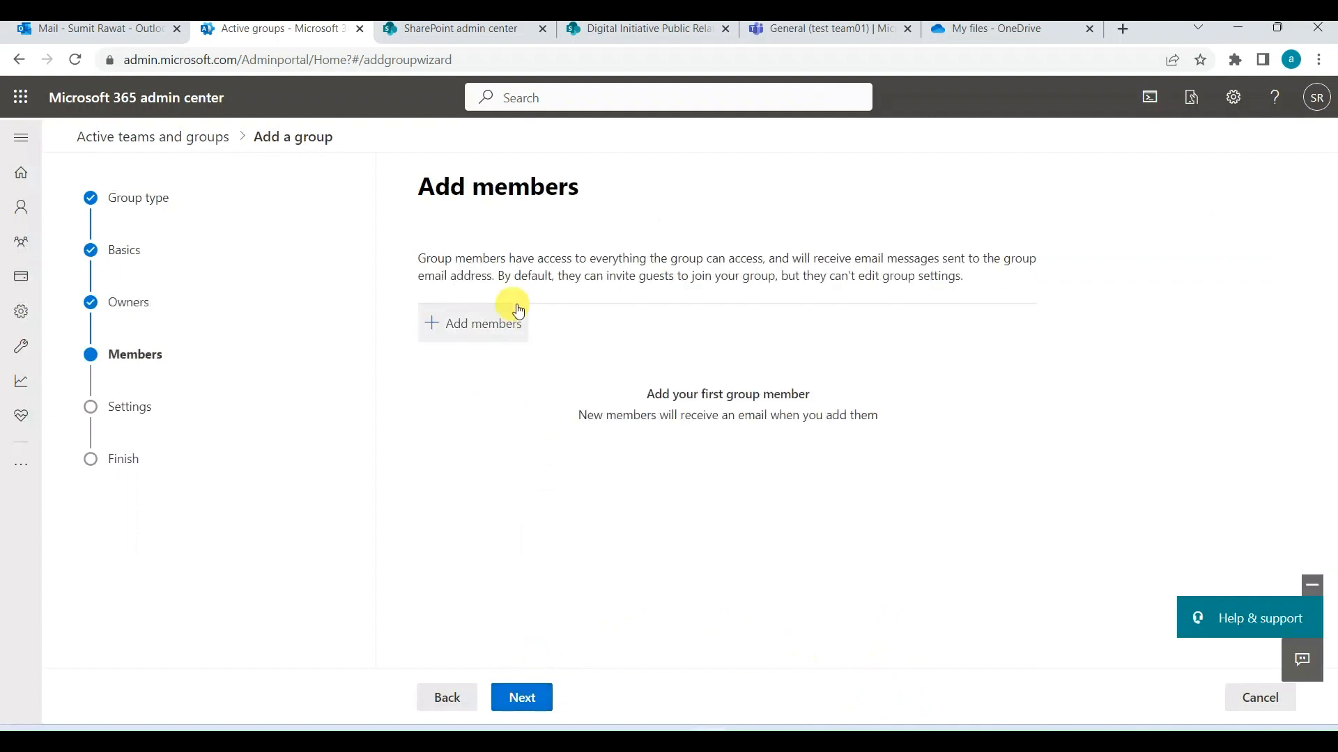
# Search for the member's account by name, add it to mailenableDL01 and continue to the settings.
pyautogui.click(484, 323)
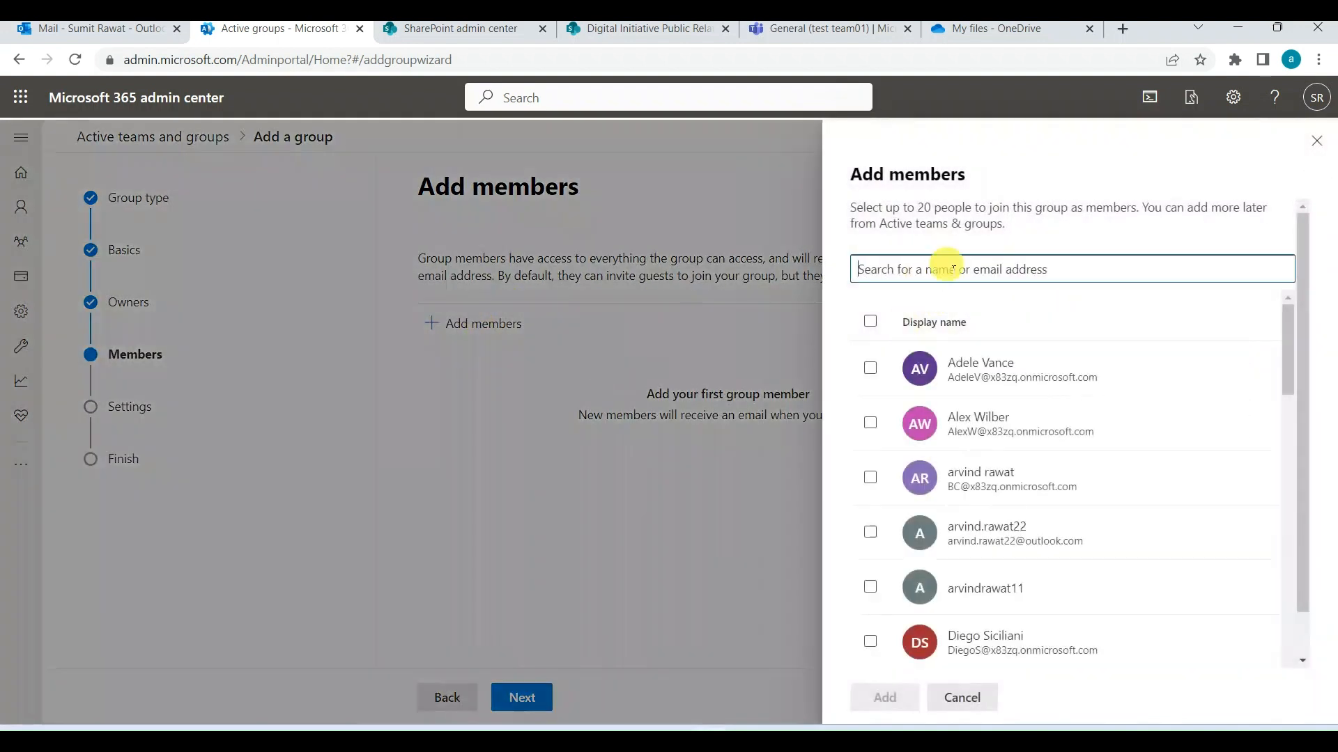
pyautogui.write('john')
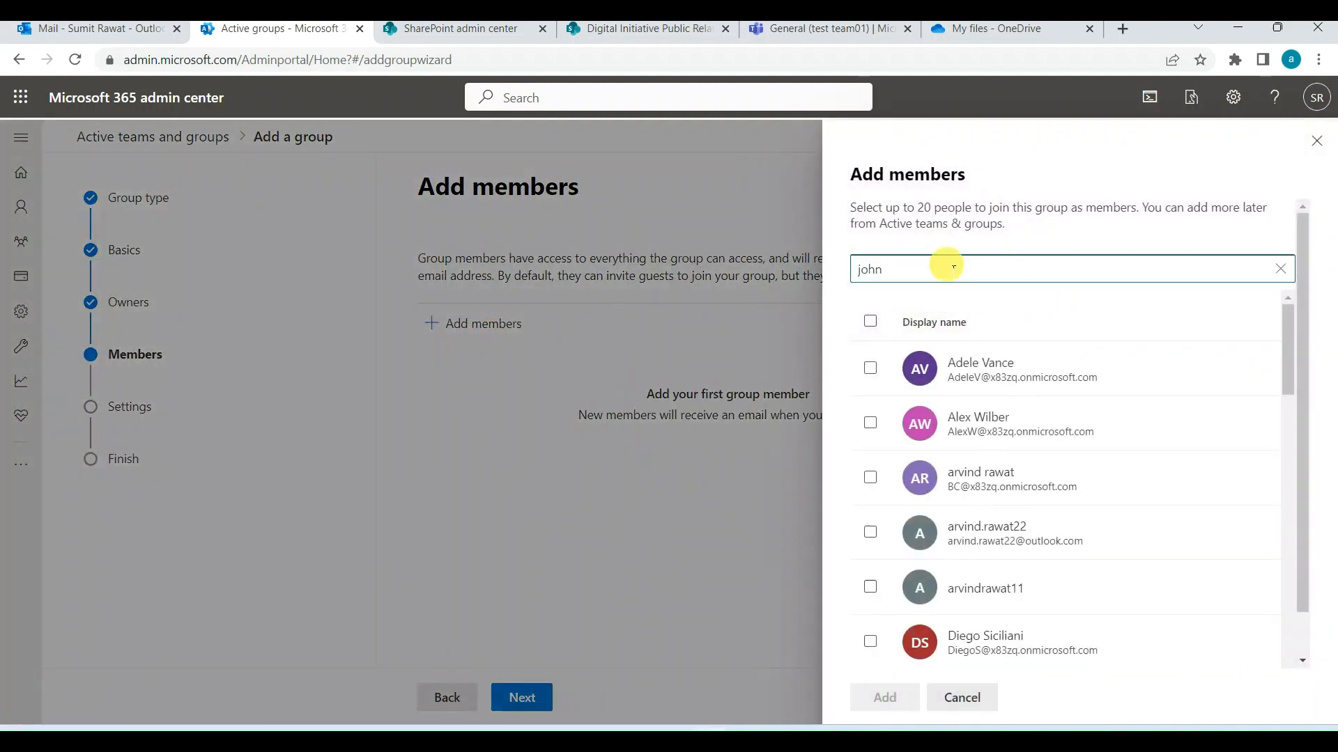
pyautogui.click(874, 371)
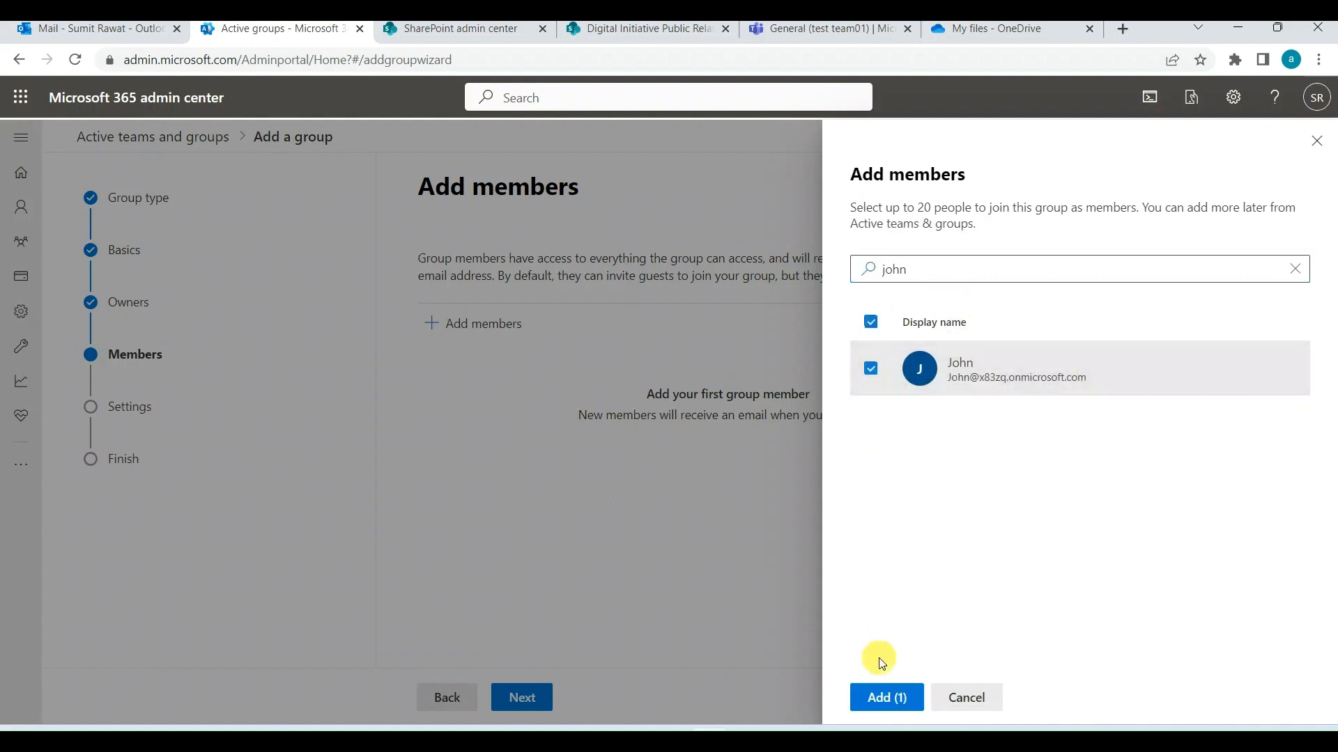
pyautogui.click(885, 697)
pyautogui.click(535, 695)
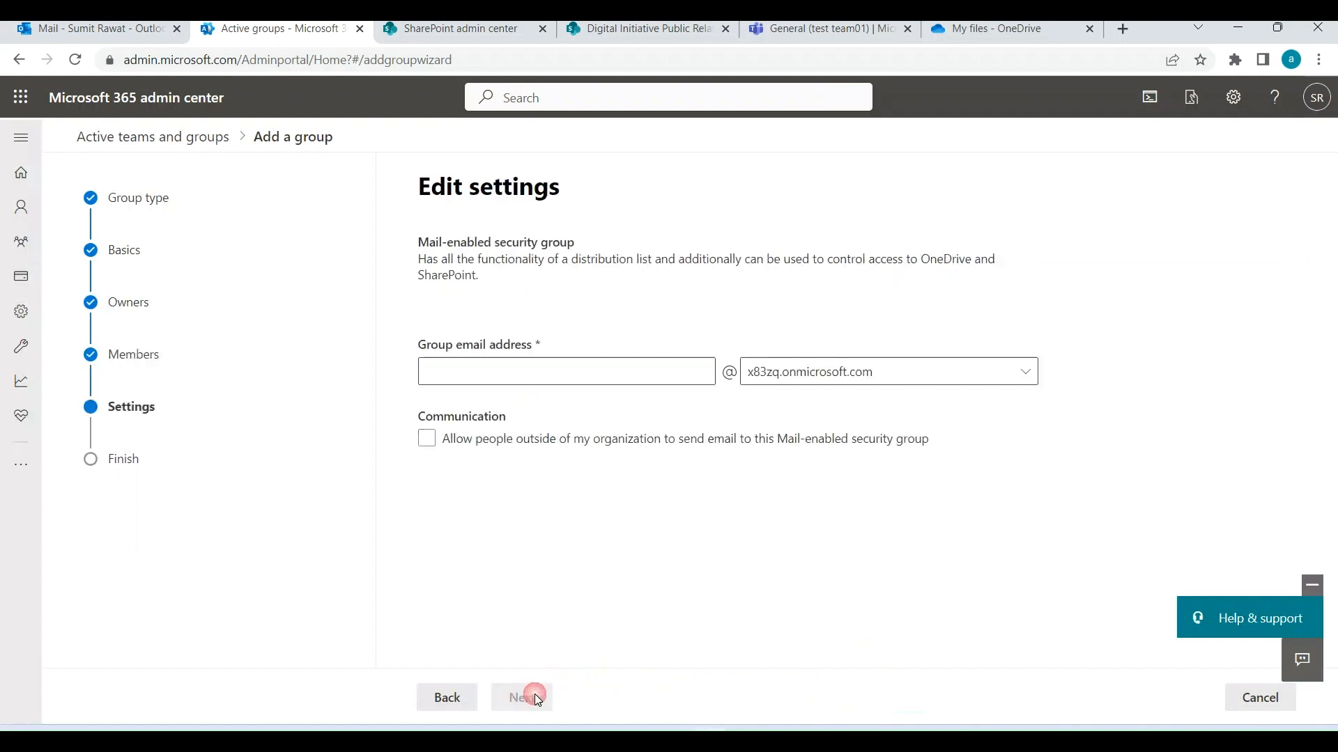
# Set the group's email alias to mailenable01 without allowing outside senders, then create the group and close the wizard.
pyautogui.click(482, 371)
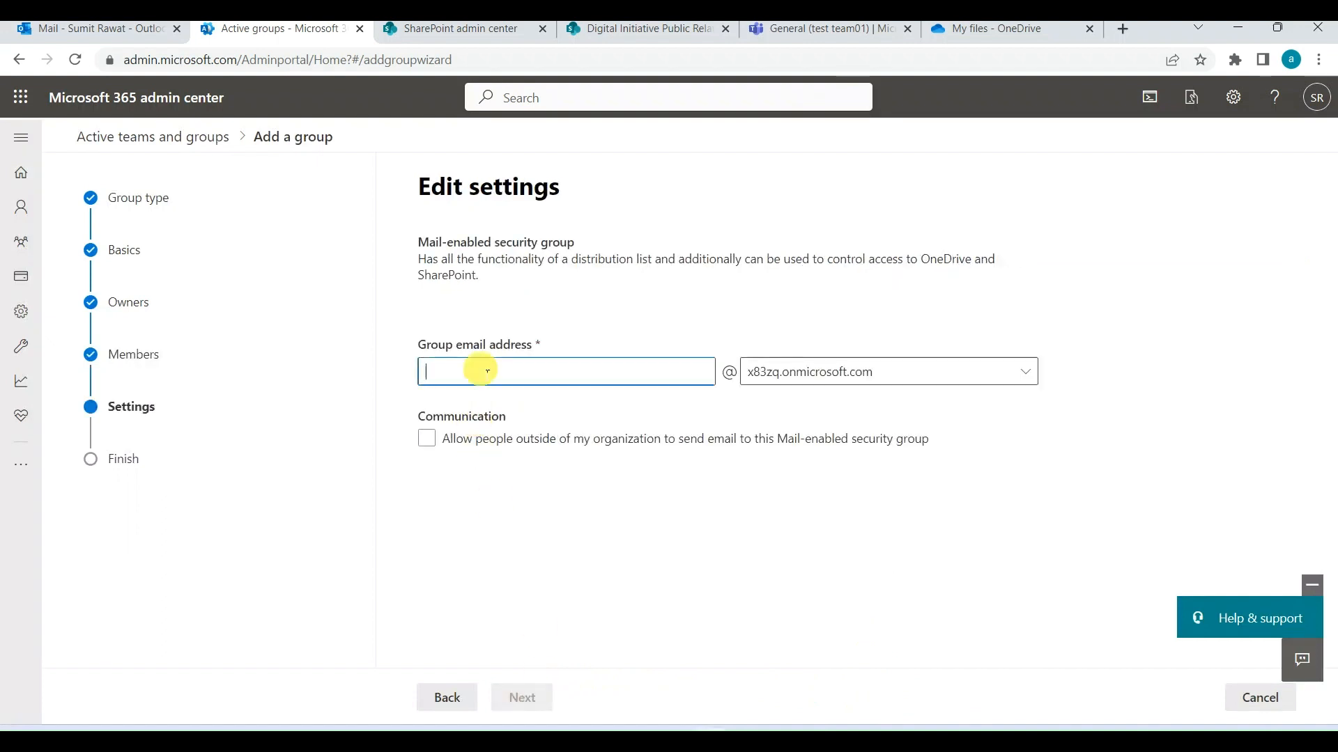
pyautogui.write('mail')
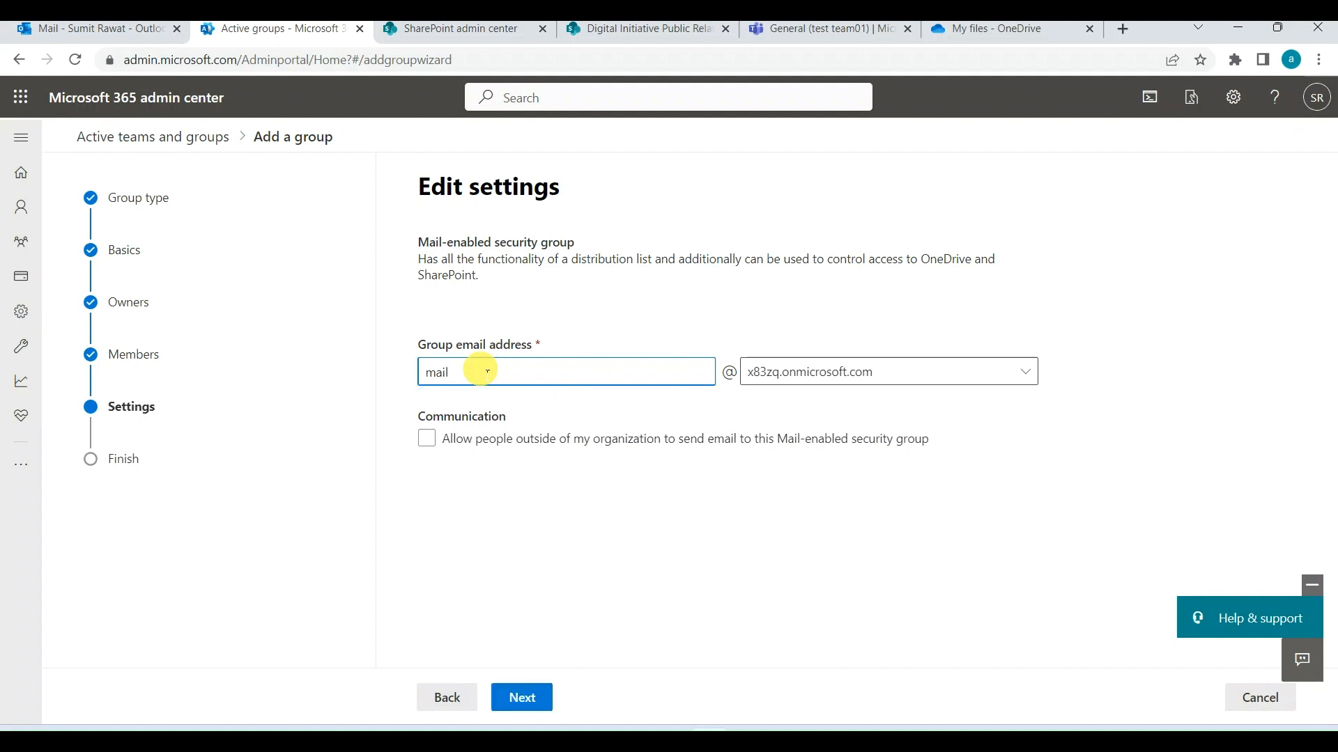
pyautogui.write('enable01')
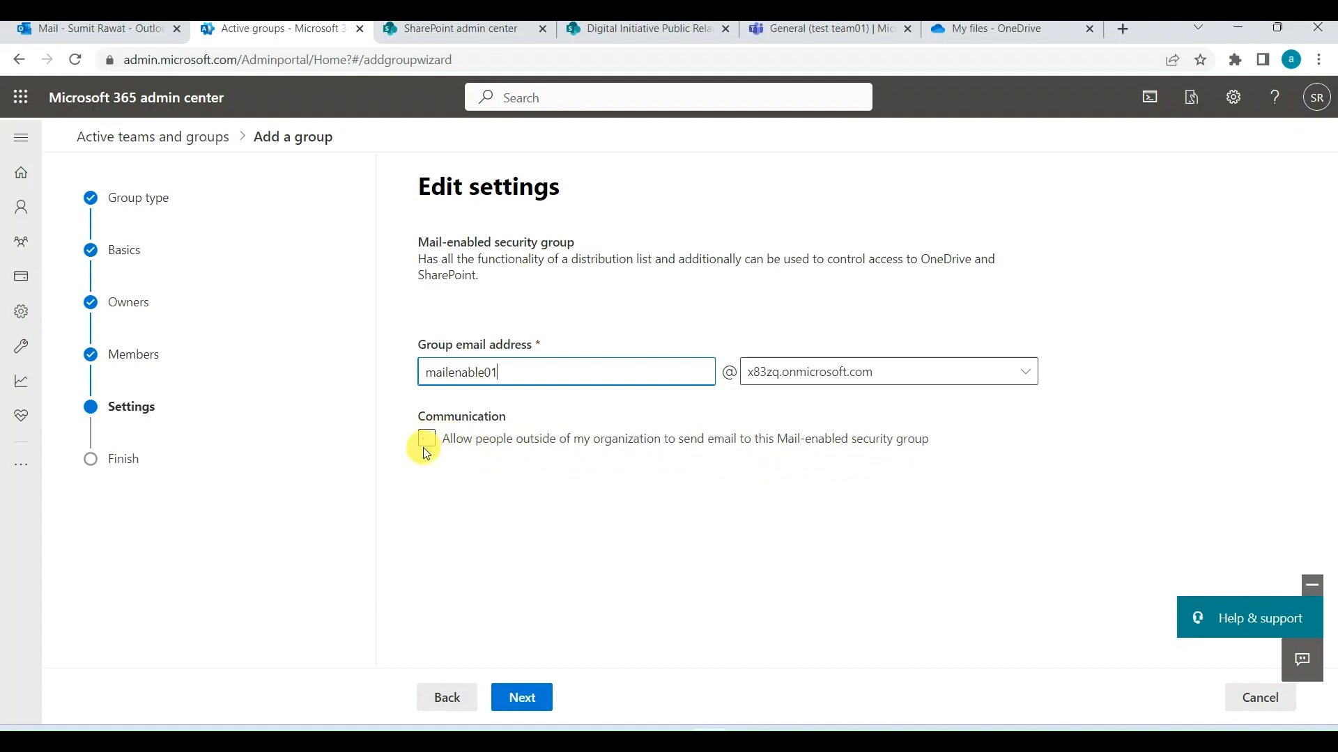
pyautogui.click(527, 702)
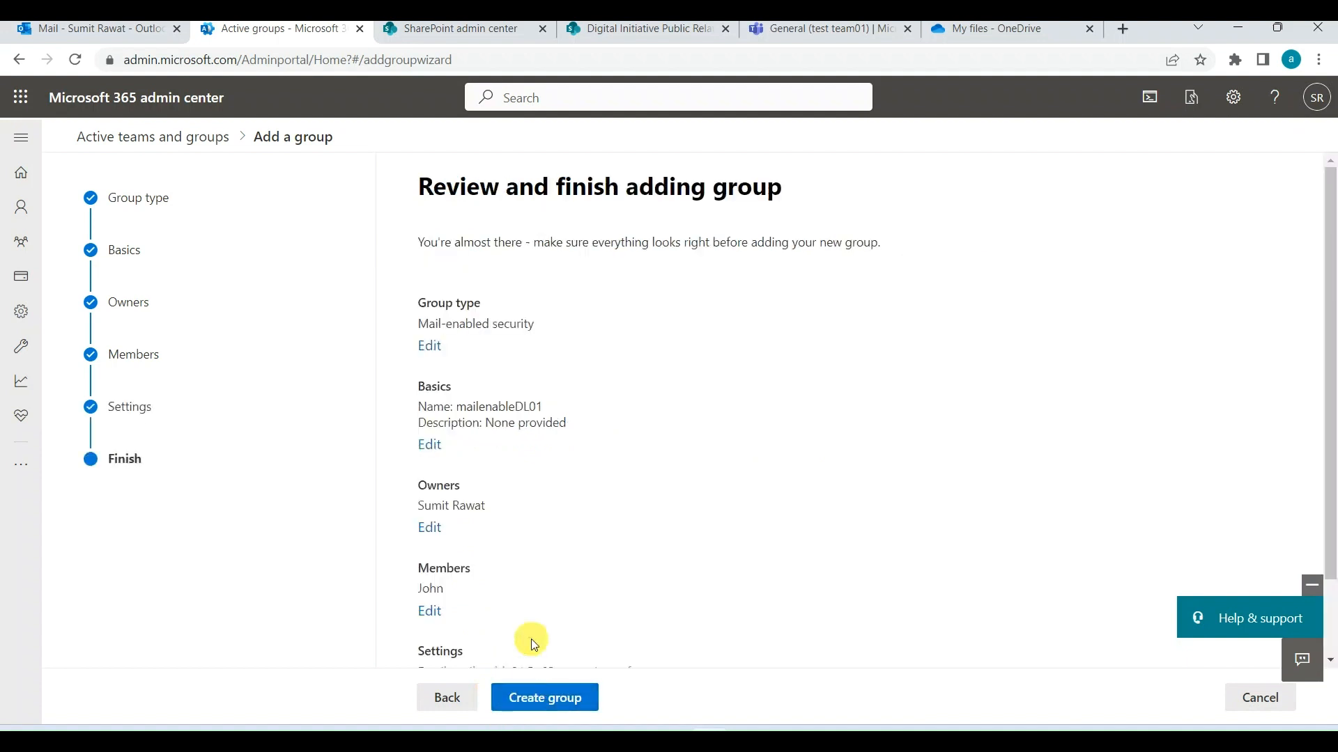
pyautogui.click(547, 697)
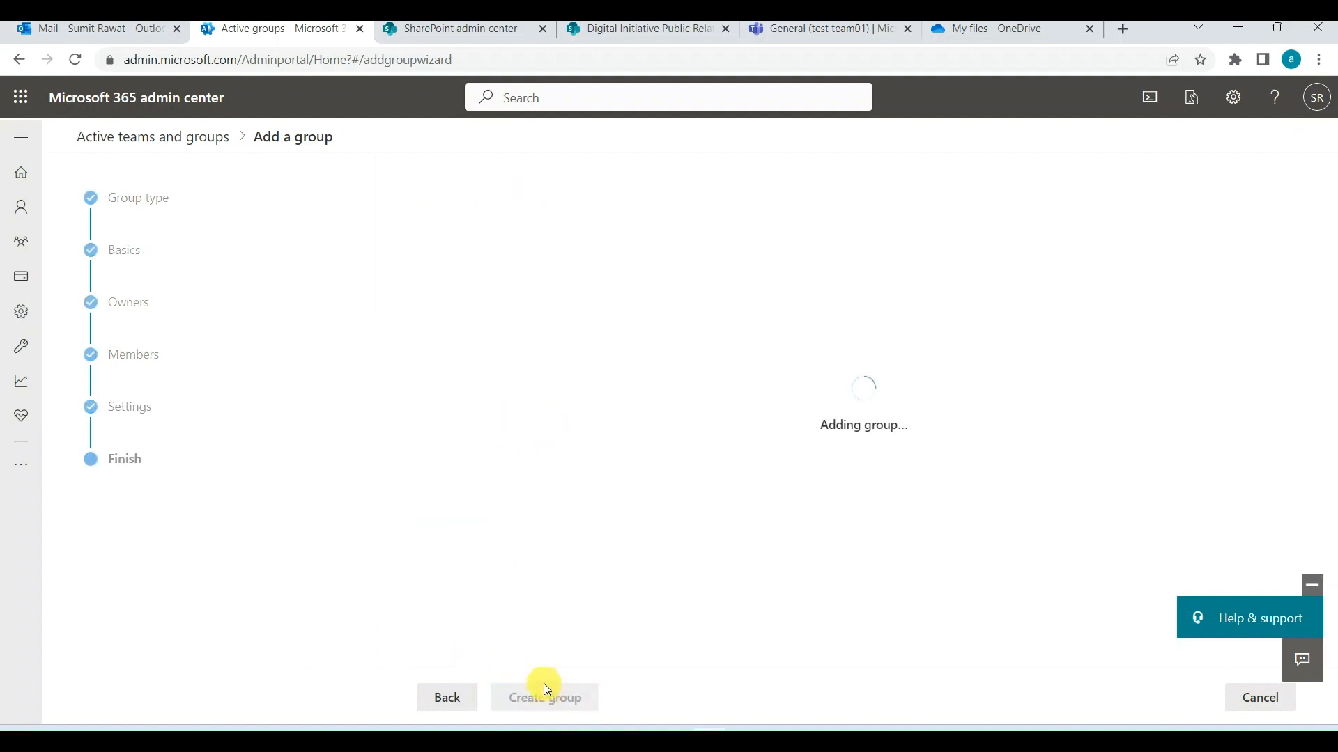
pyautogui.click(450, 698)
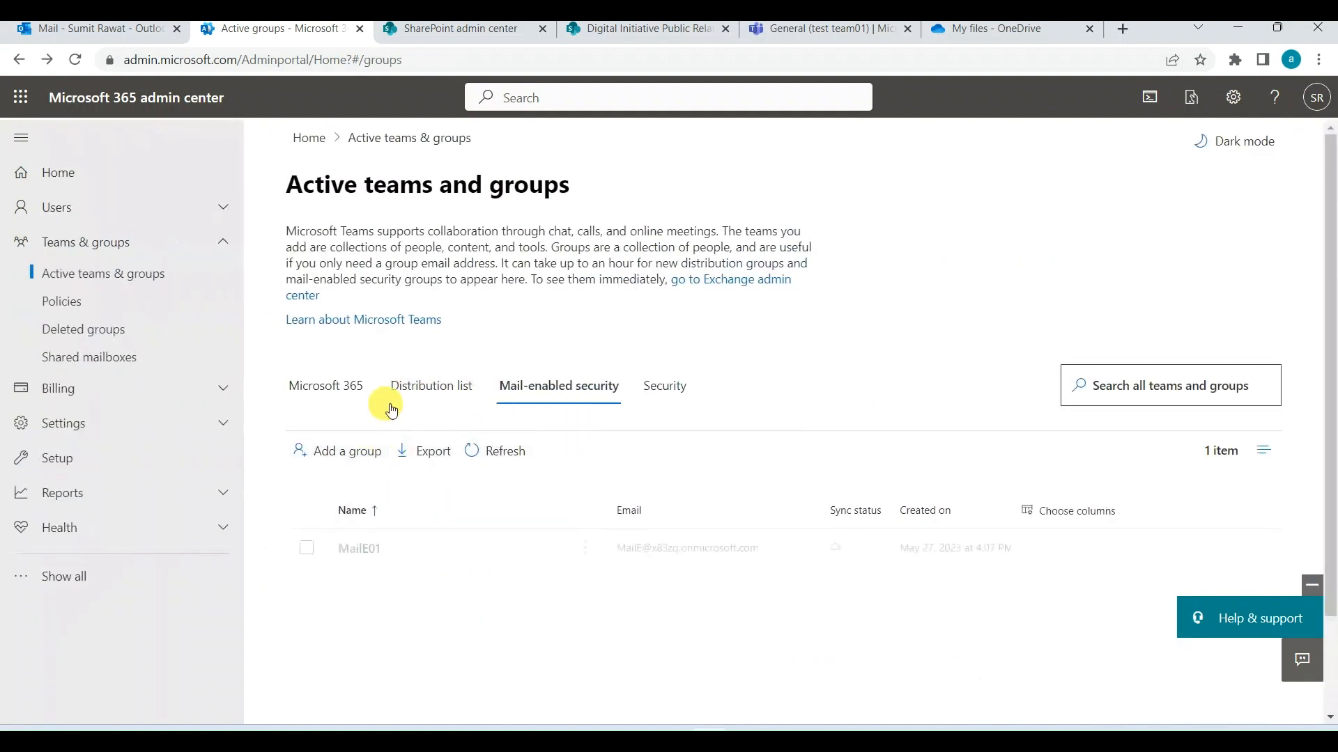
# Search for the member's account by name and add it to the members of mail-enabled security group MailE01.
pyautogui.click(359, 549)
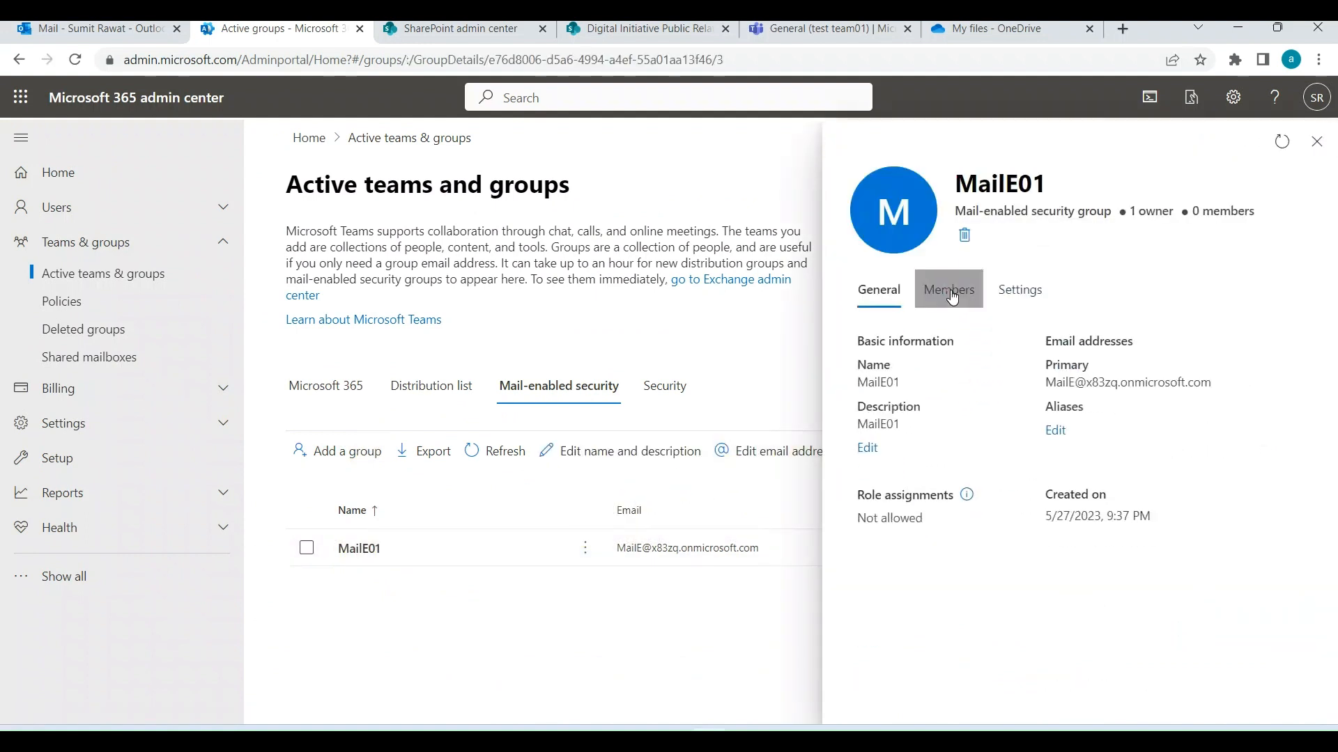
pyautogui.click(950, 292)
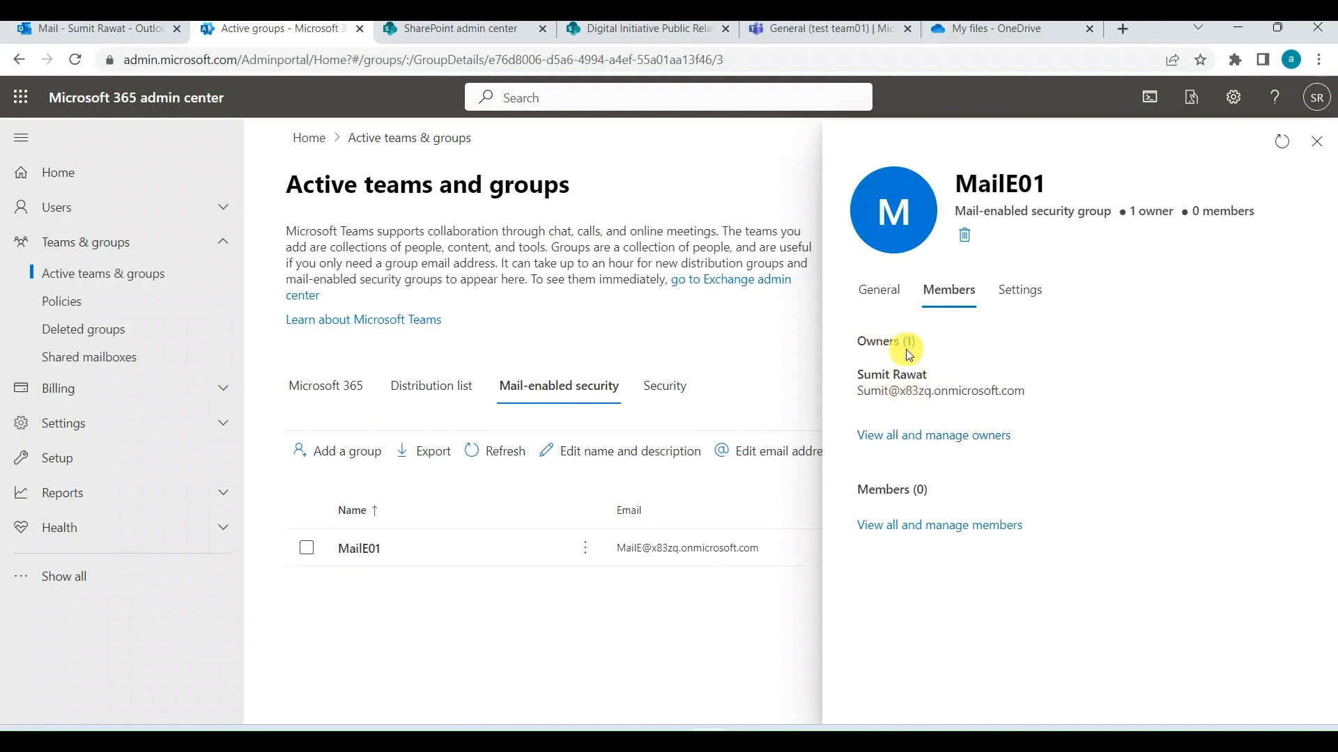
pyautogui.click(906, 533)
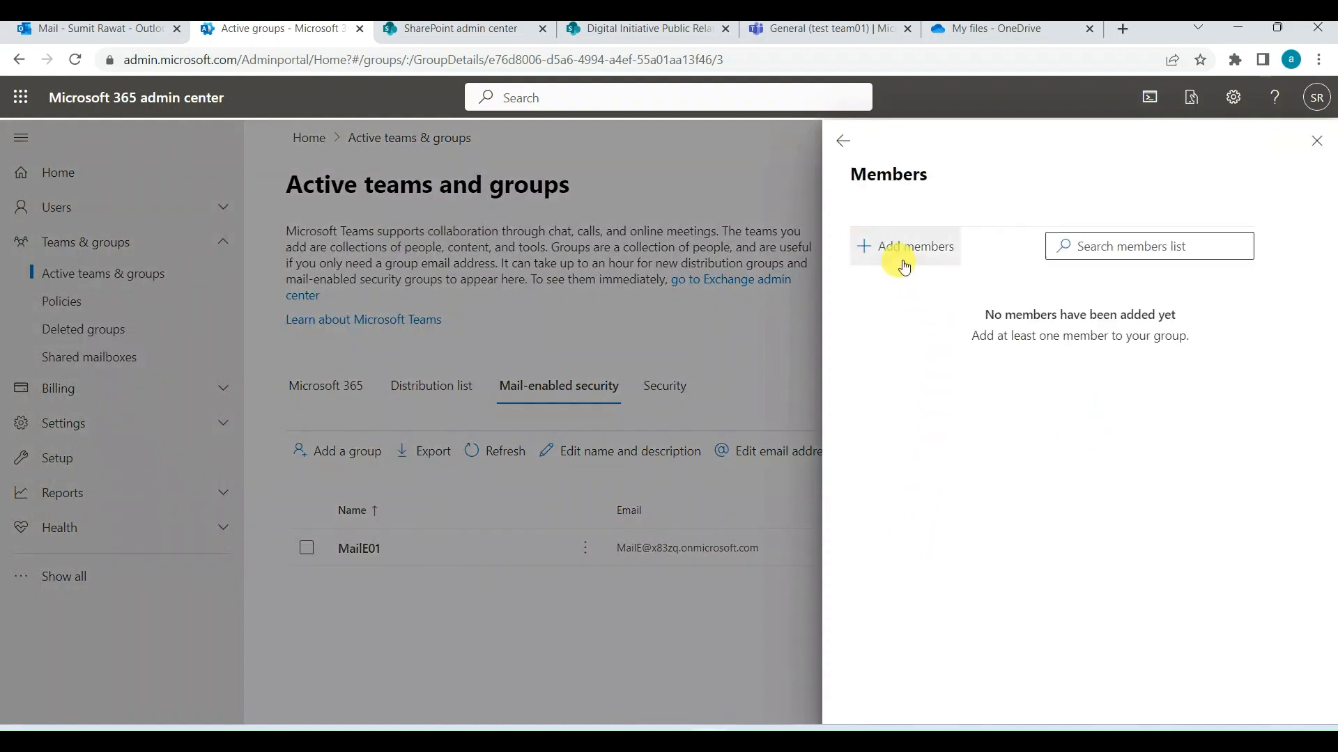
pyautogui.click(896, 248)
pyautogui.click(1074, 225)
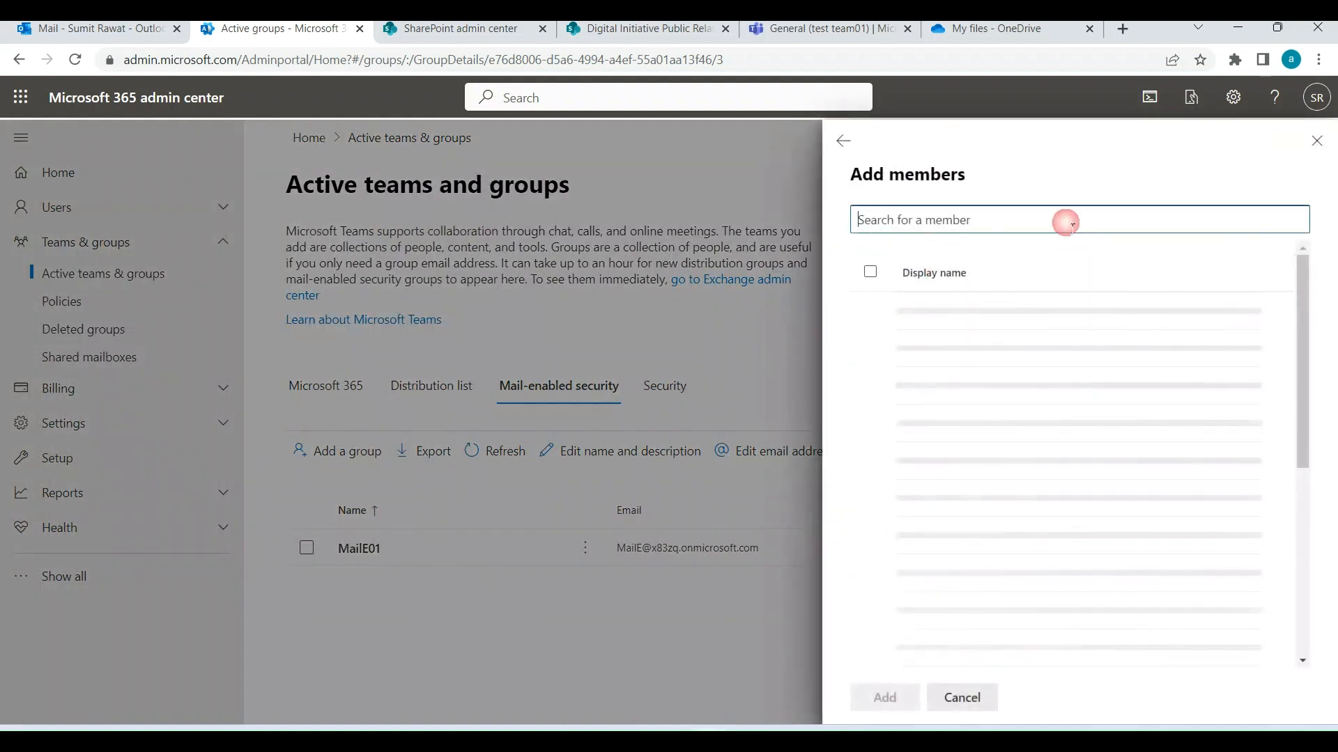
pyautogui.write('john')
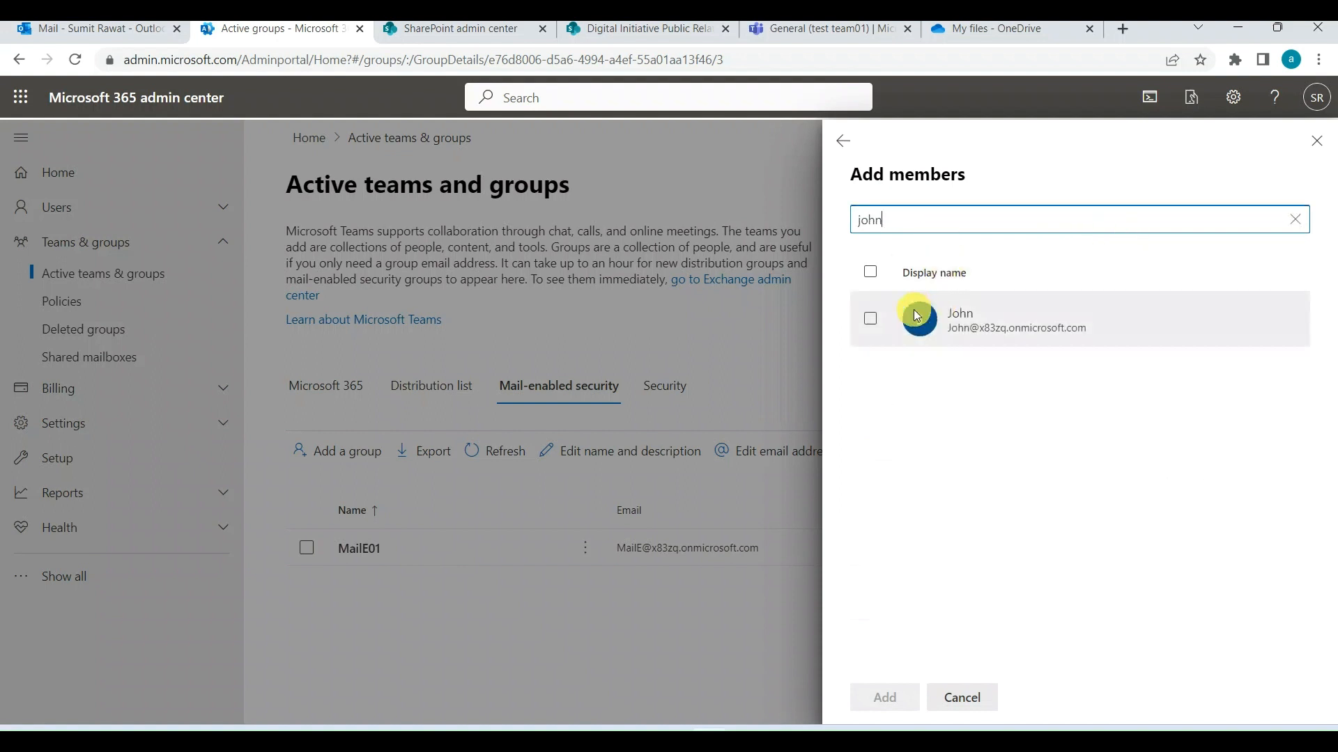
pyautogui.click(870, 318)
pyautogui.click(886, 697)
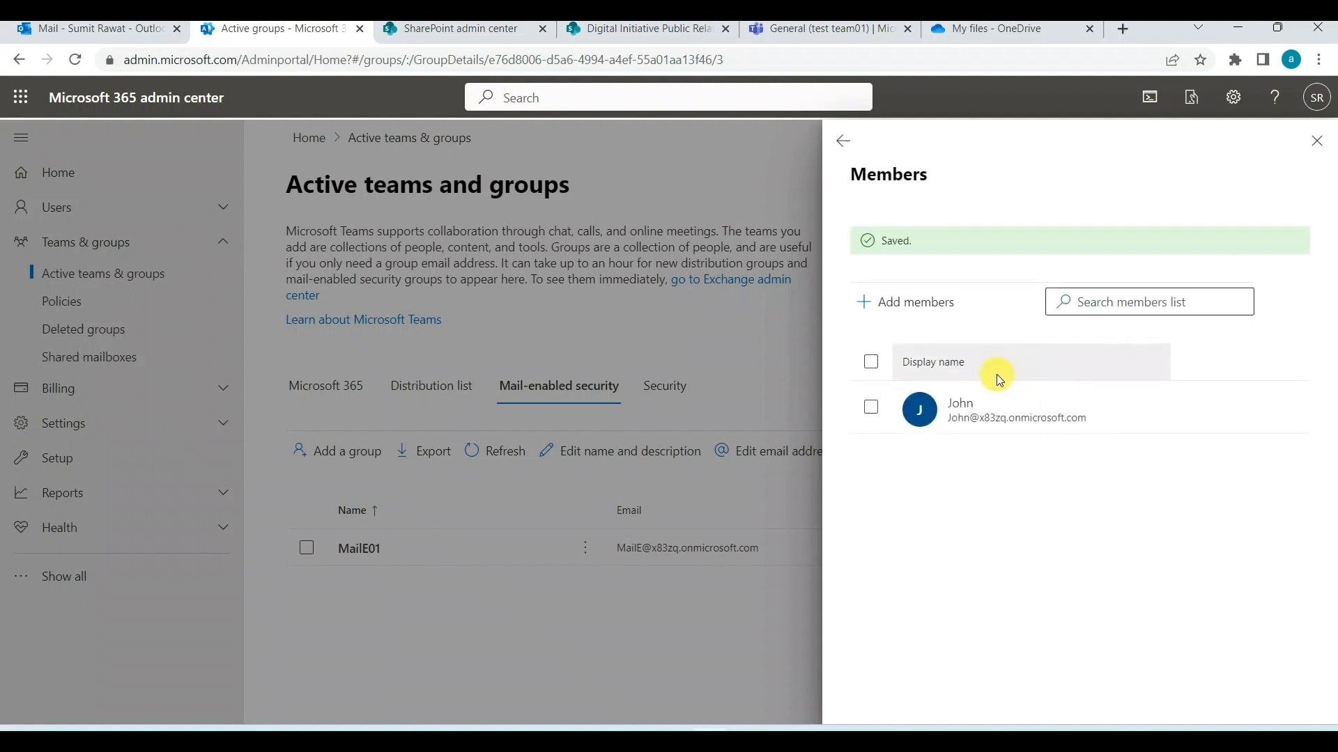
pyautogui.click(845, 147)
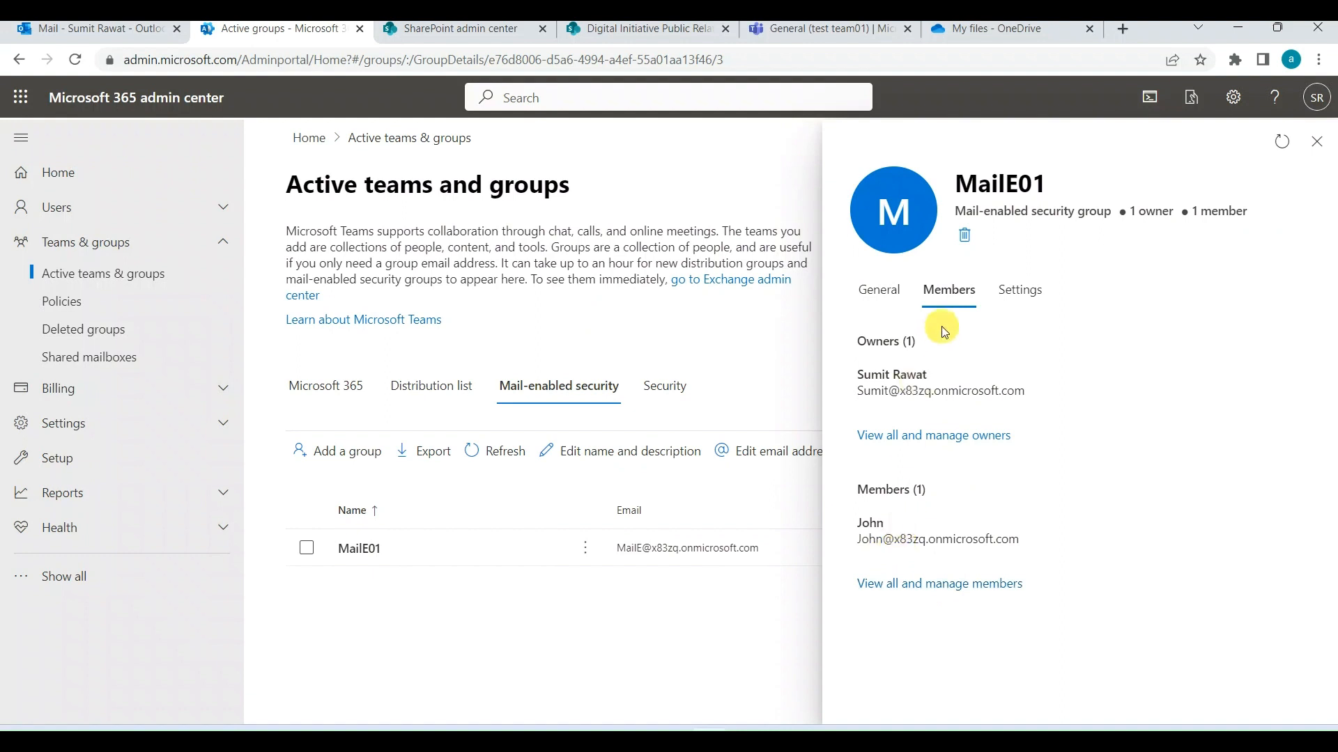
# Review MailE01's external sender setting and general information, then close the group's details.
pyautogui.click(1019, 296)
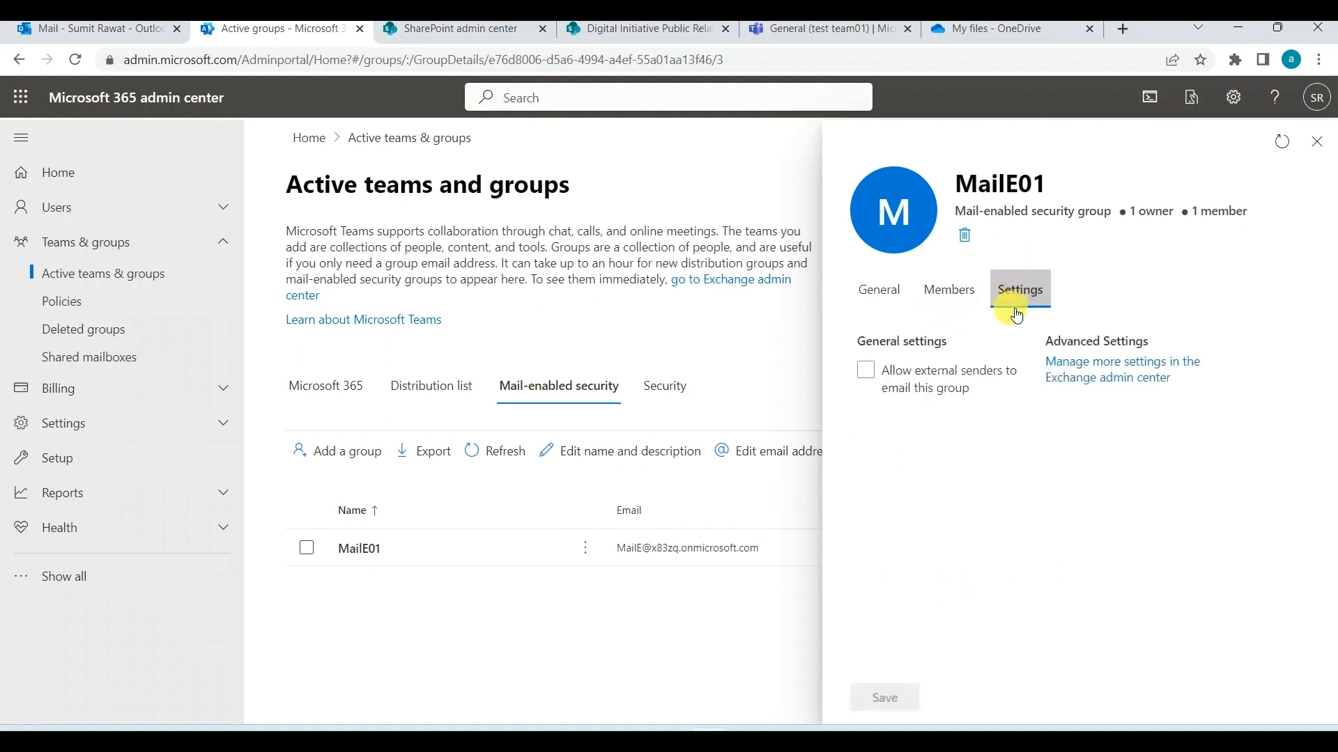
pyautogui.click(999, 389)
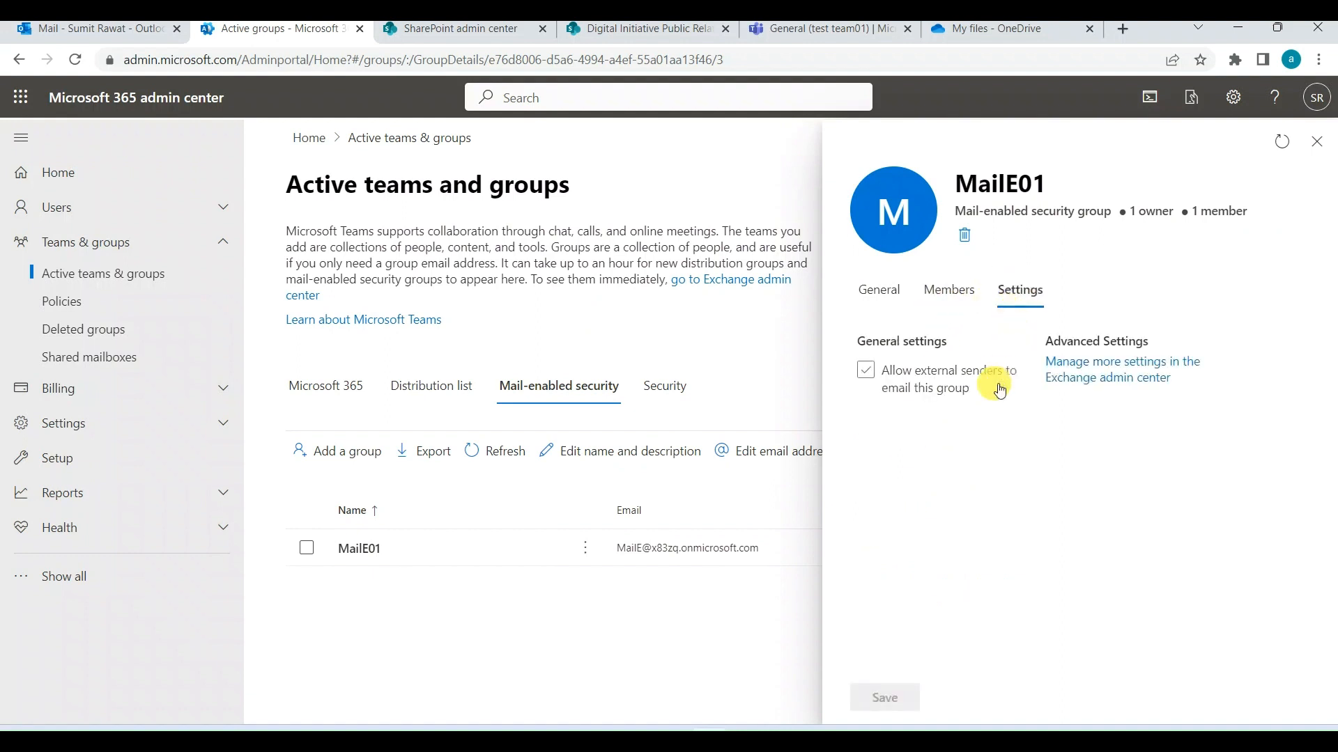
pyautogui.click(948, 393)
pyautogui.click(896, 302)
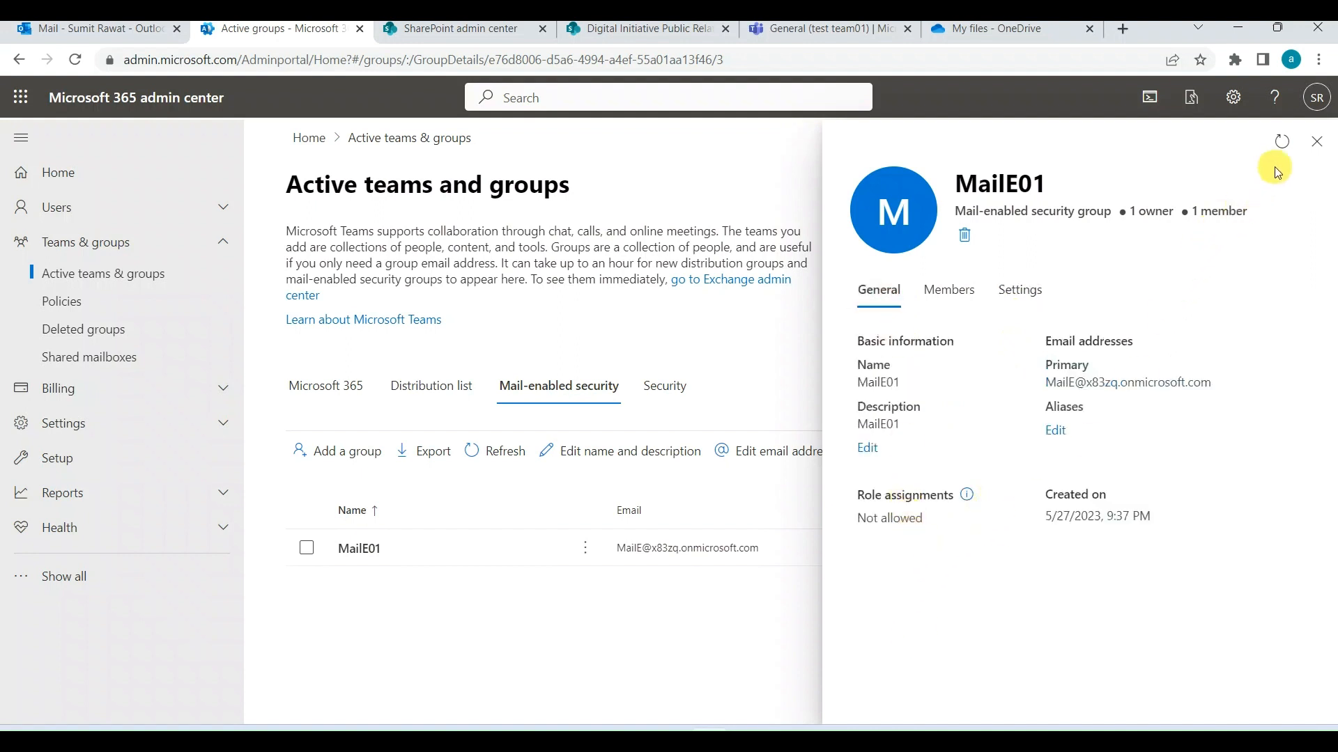
pyautogui.click(1316, 142)
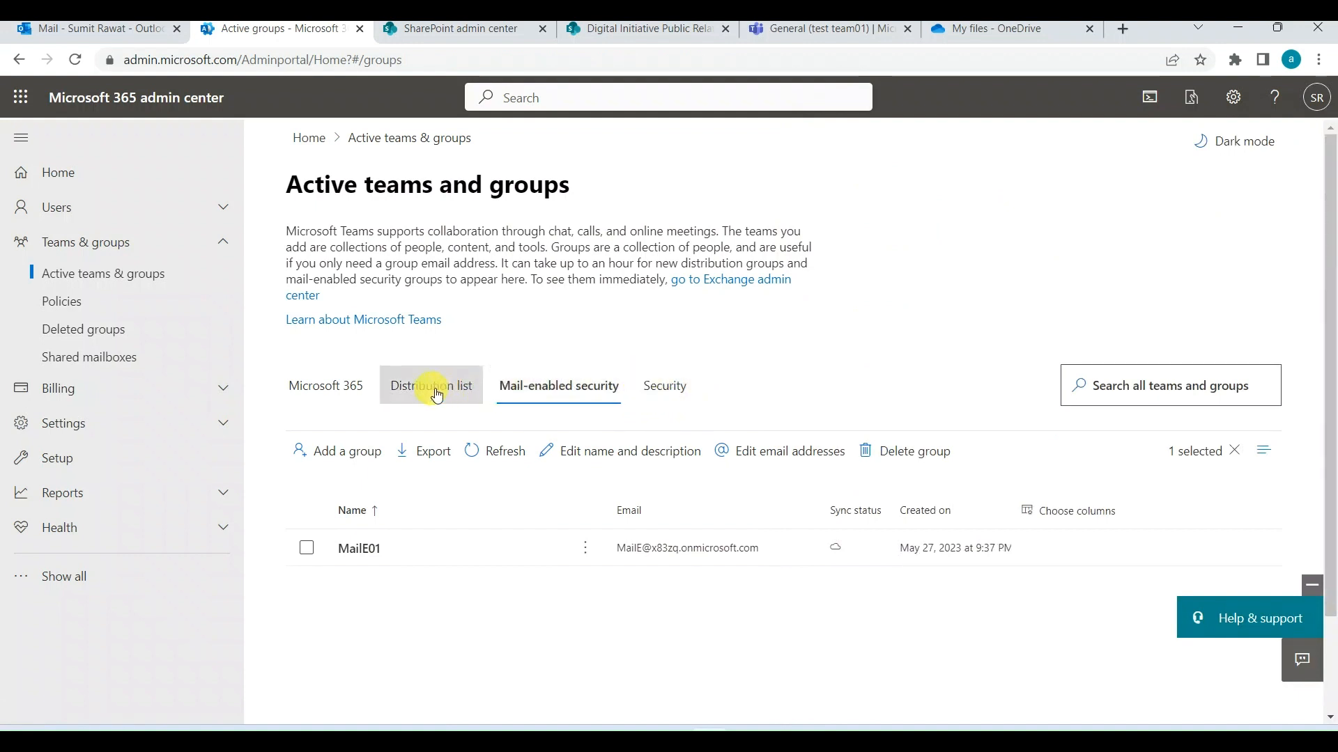
# List the security groups, start adding a group of type Security and continue to the basics.
pyautogui.click(659, 390)
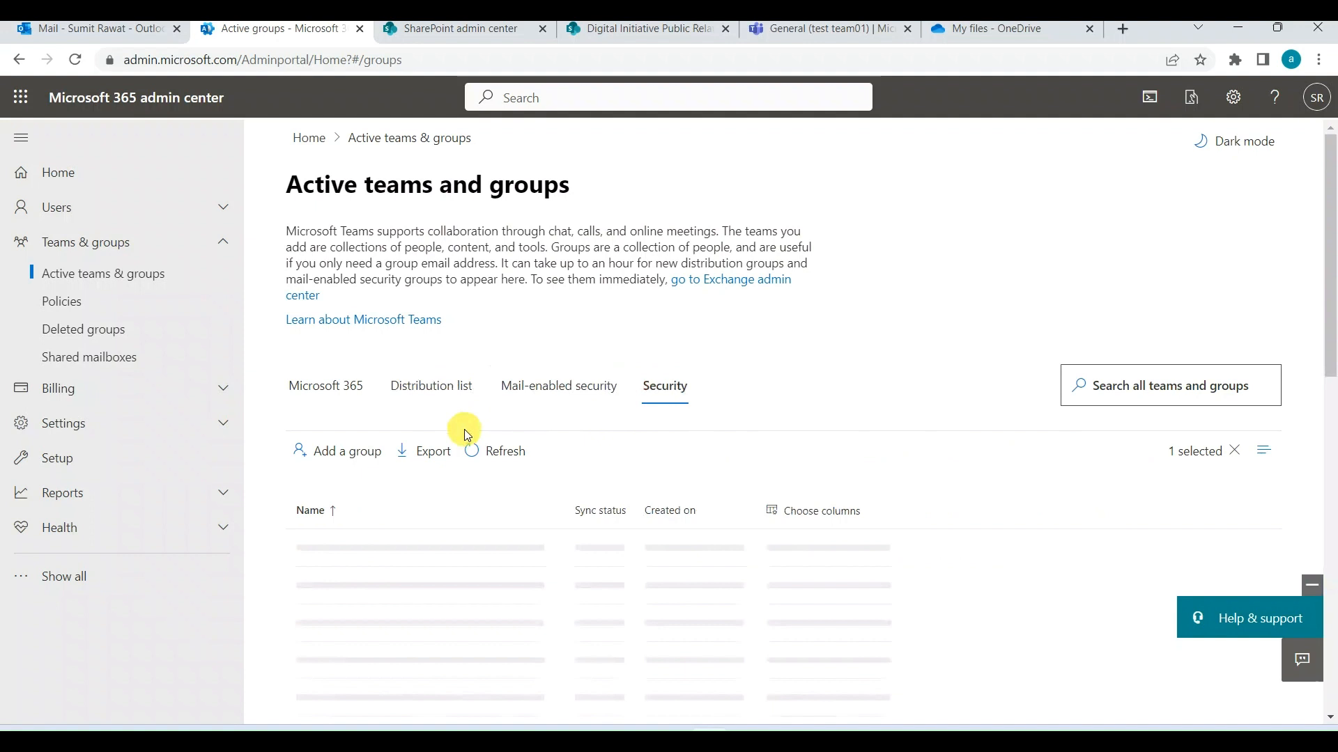
pyautogui.click(348, 450)
pyautogui.click(473, 561)
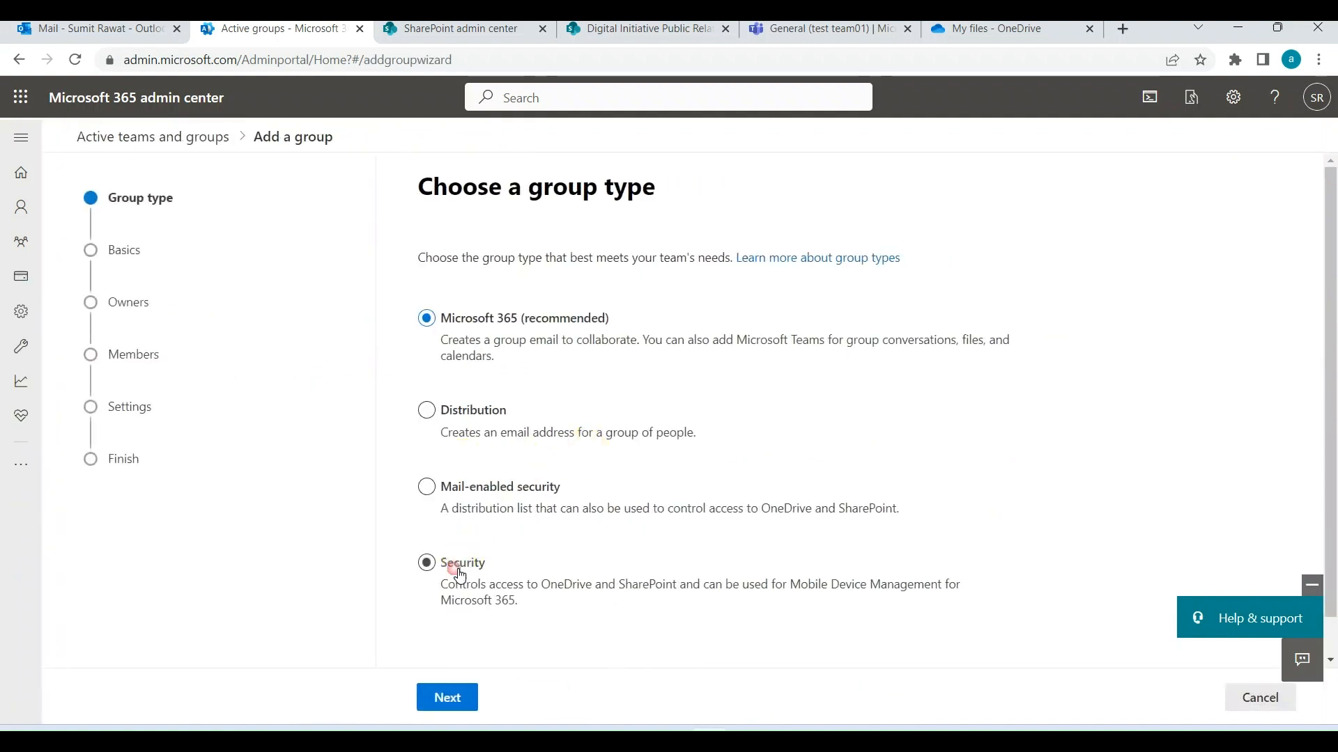
pyautogui.scroll(-1, 523, 568)
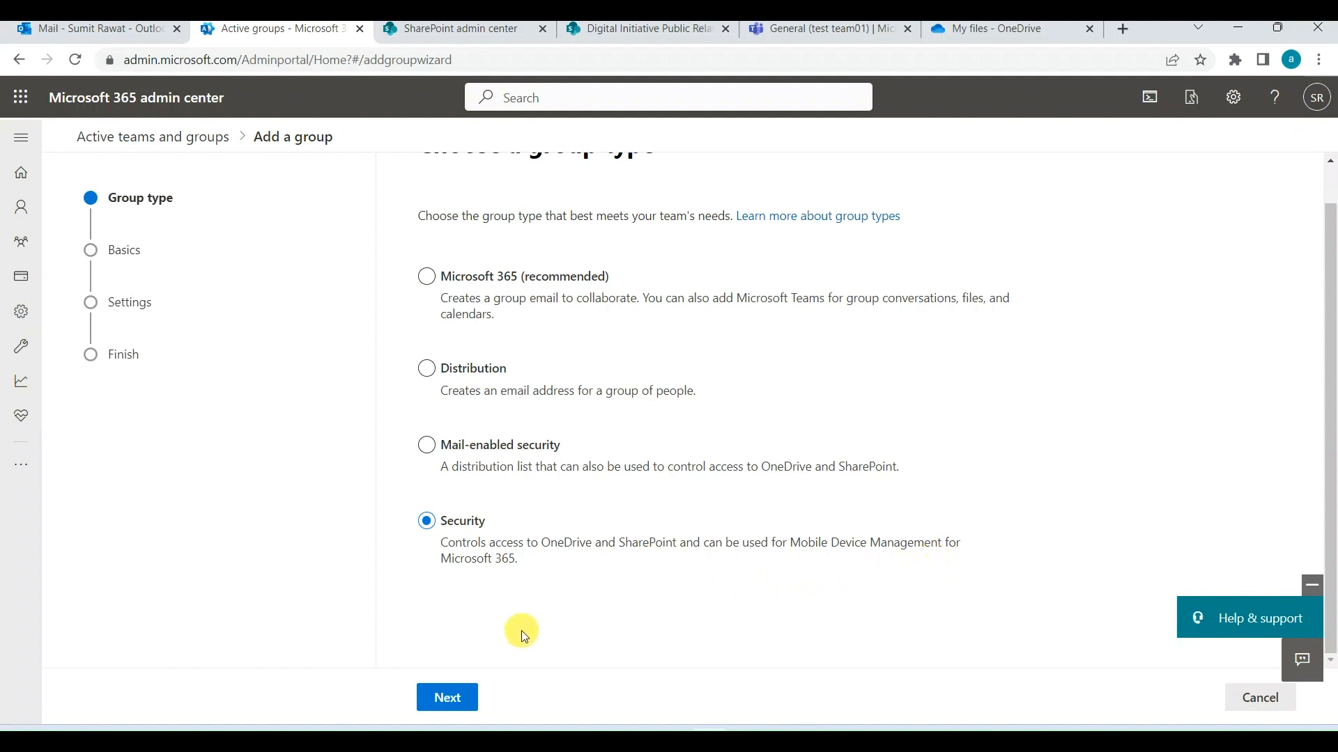
pyautogui.click(463, 702)
# Name the security group SG01, leave its description empty and continue to the settings.
pyautogui.click(517, 351)
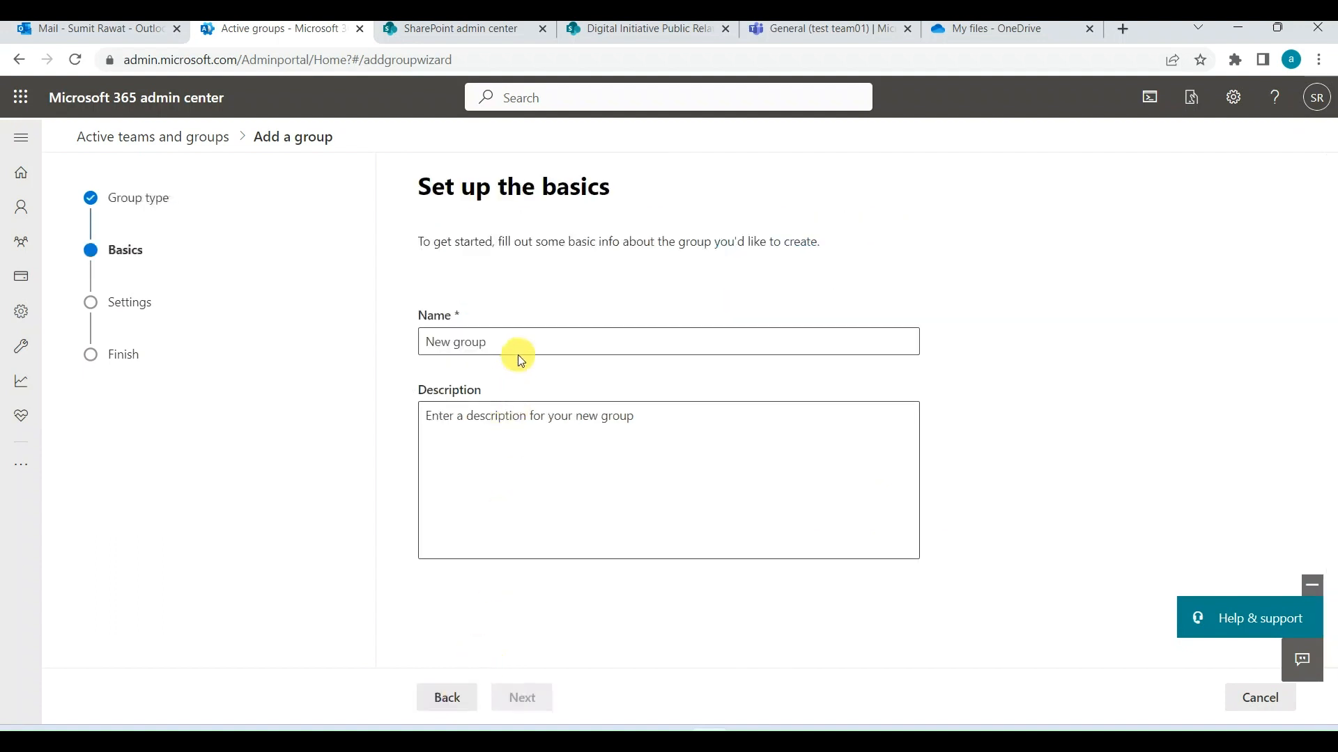
pyautogui.click(526, 351)
pyautogui.write('SG01')
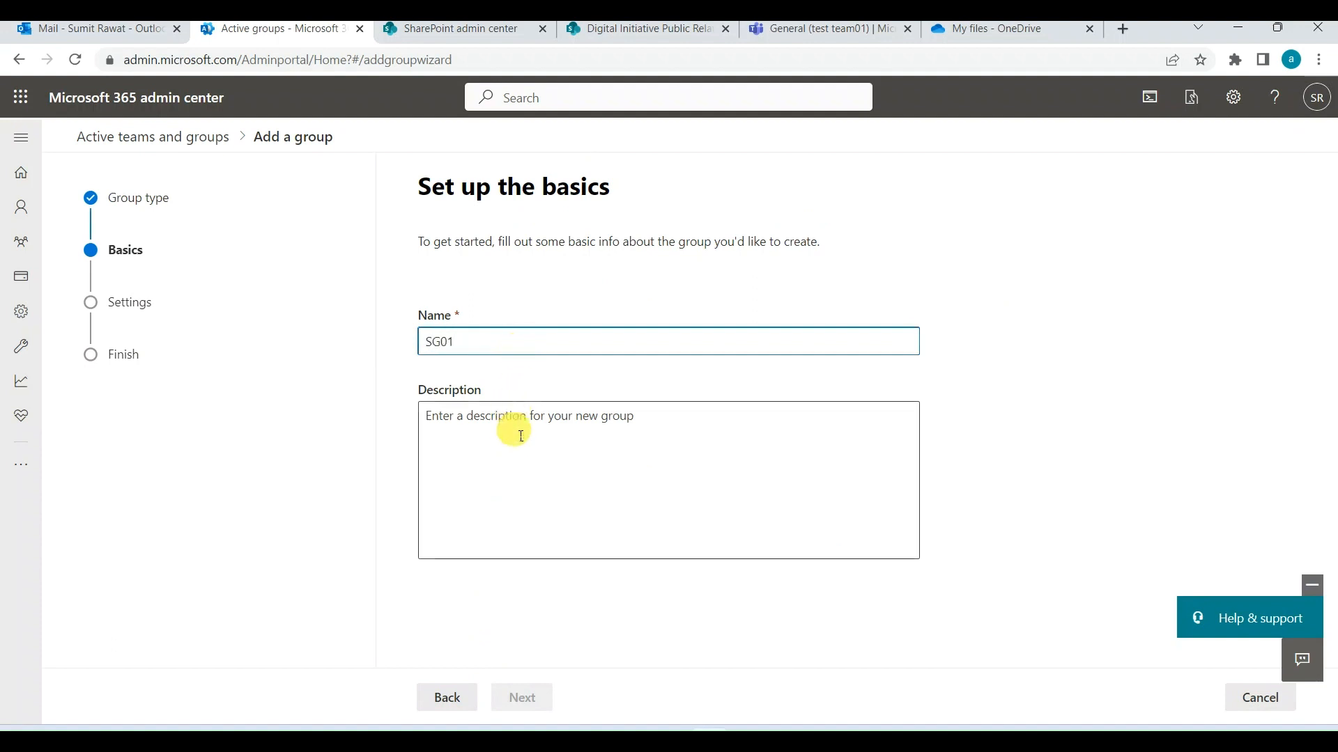
pyautogui.click(540, 702)
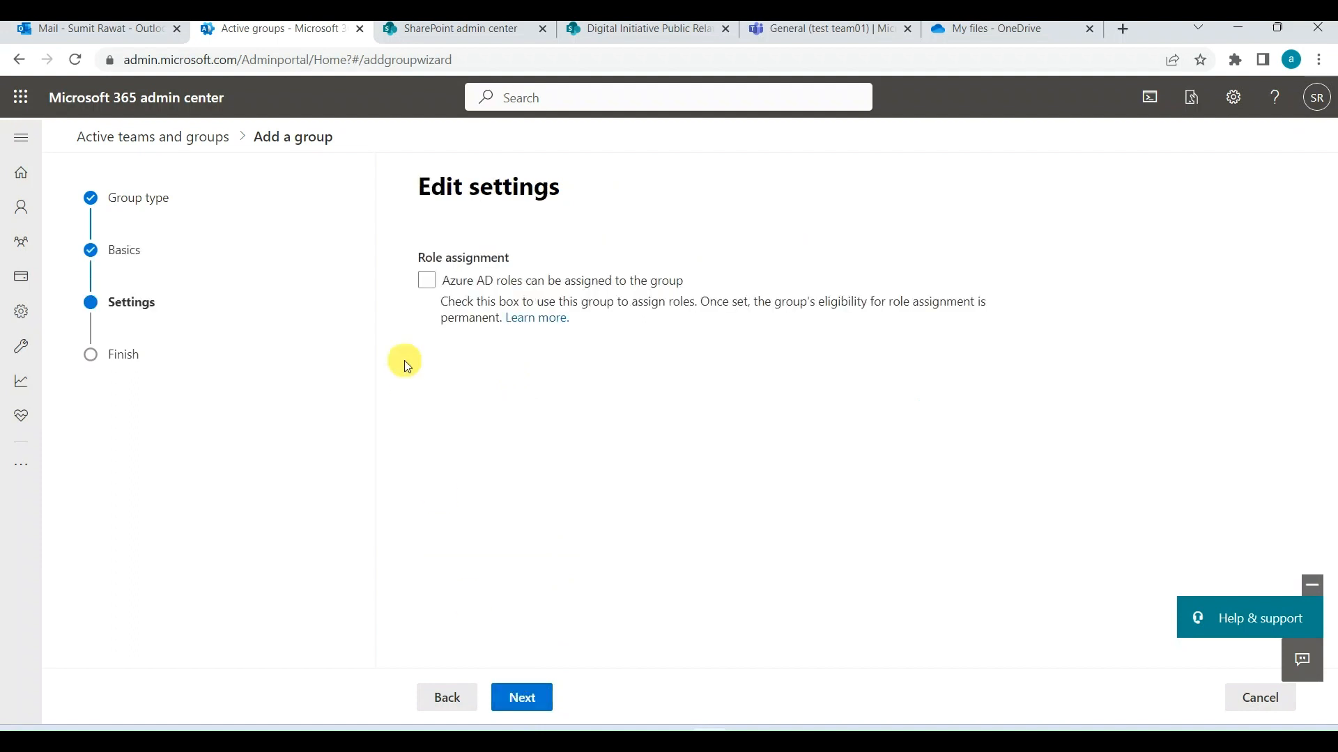
# Leave Azure AD role assignment disabled for SG01, then create the group and close the wizard.
pyautogui.click(463, 289)
pyautogui.click(519, 700)
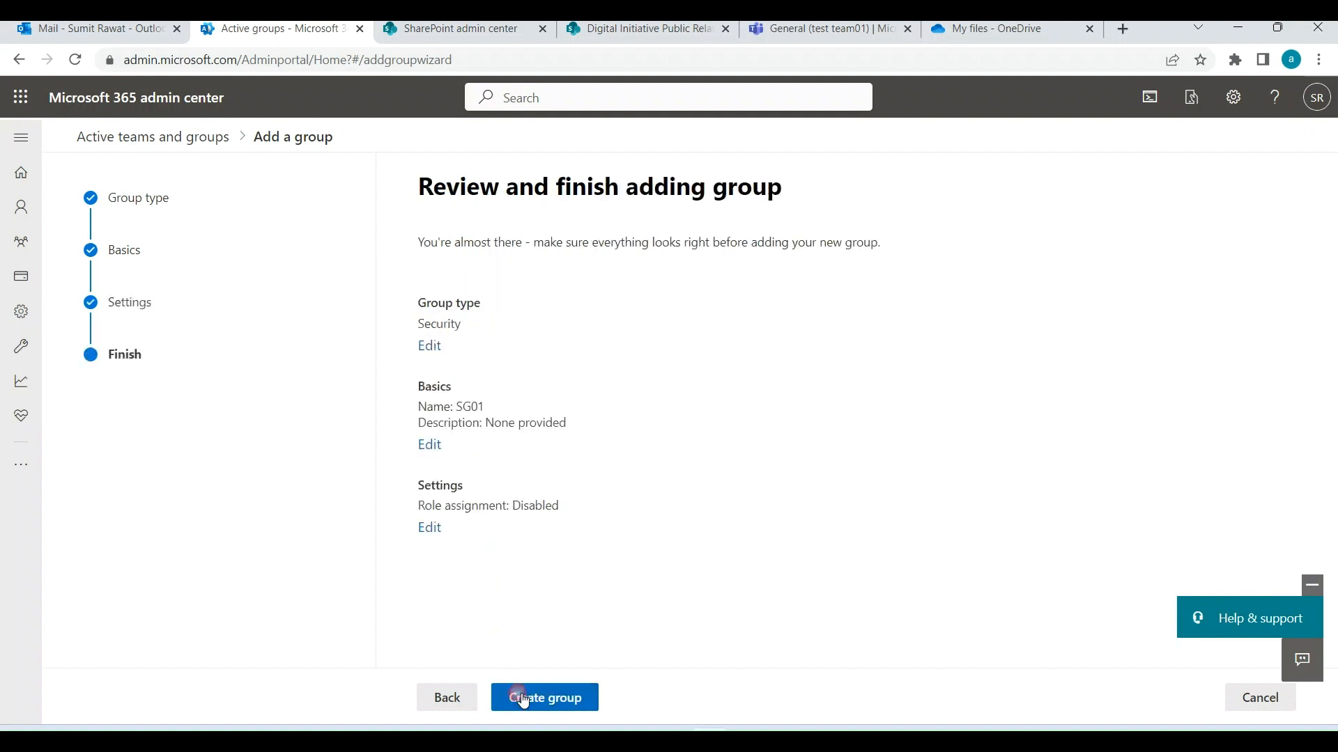
pyautogui.click(525, 700)
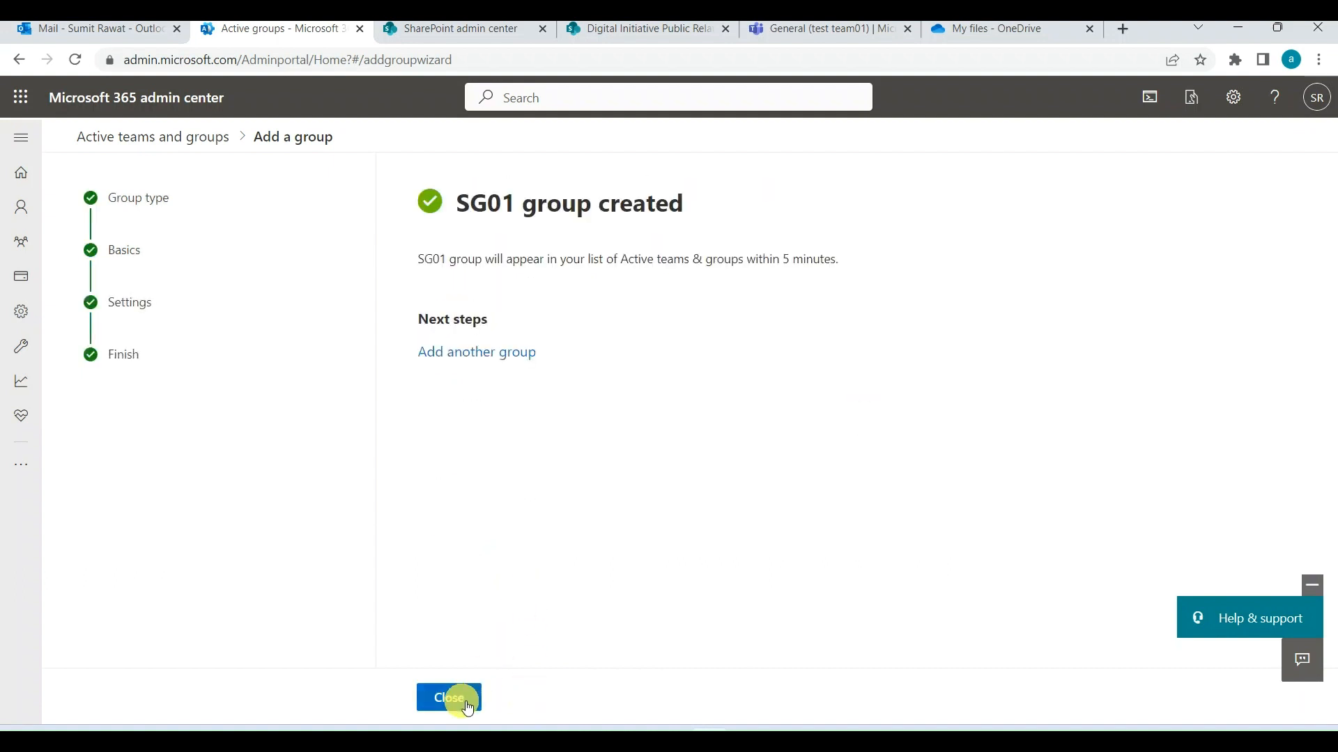
pyautogui.click(465, 705)
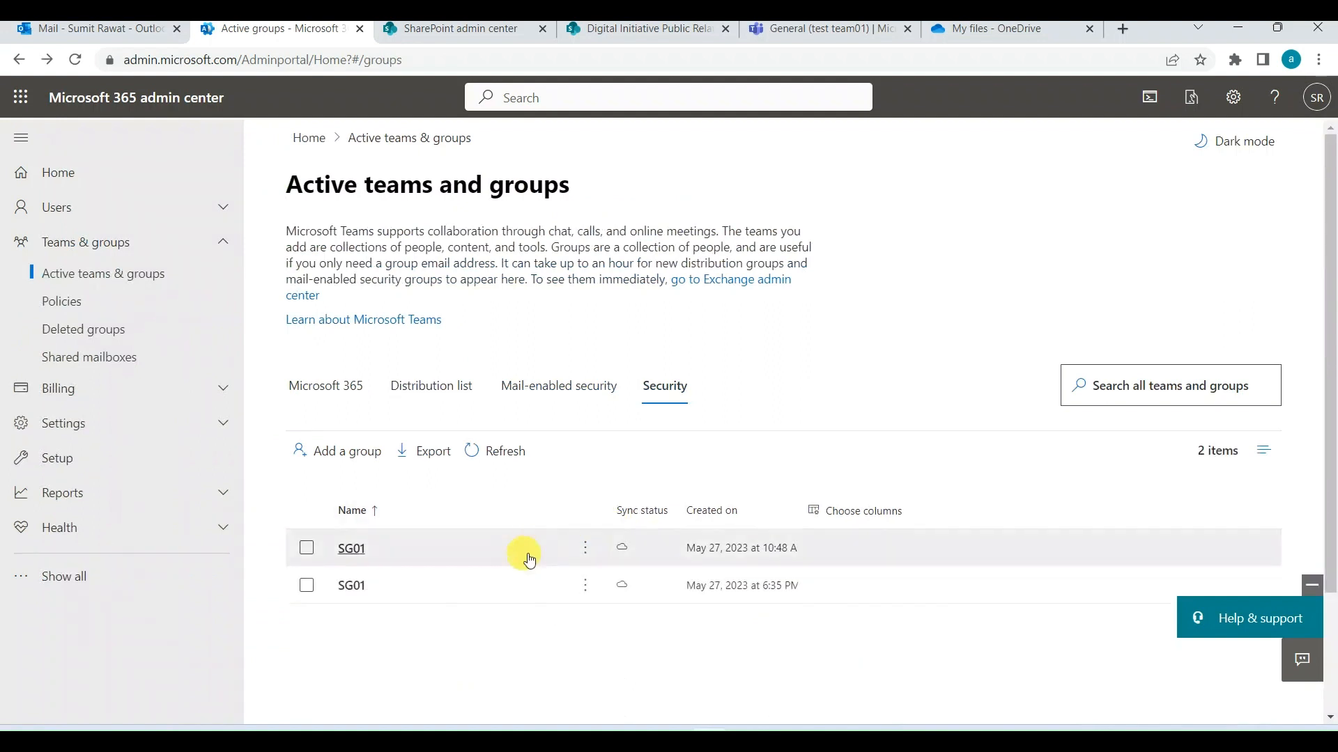
pyautogui.click(308, 549)
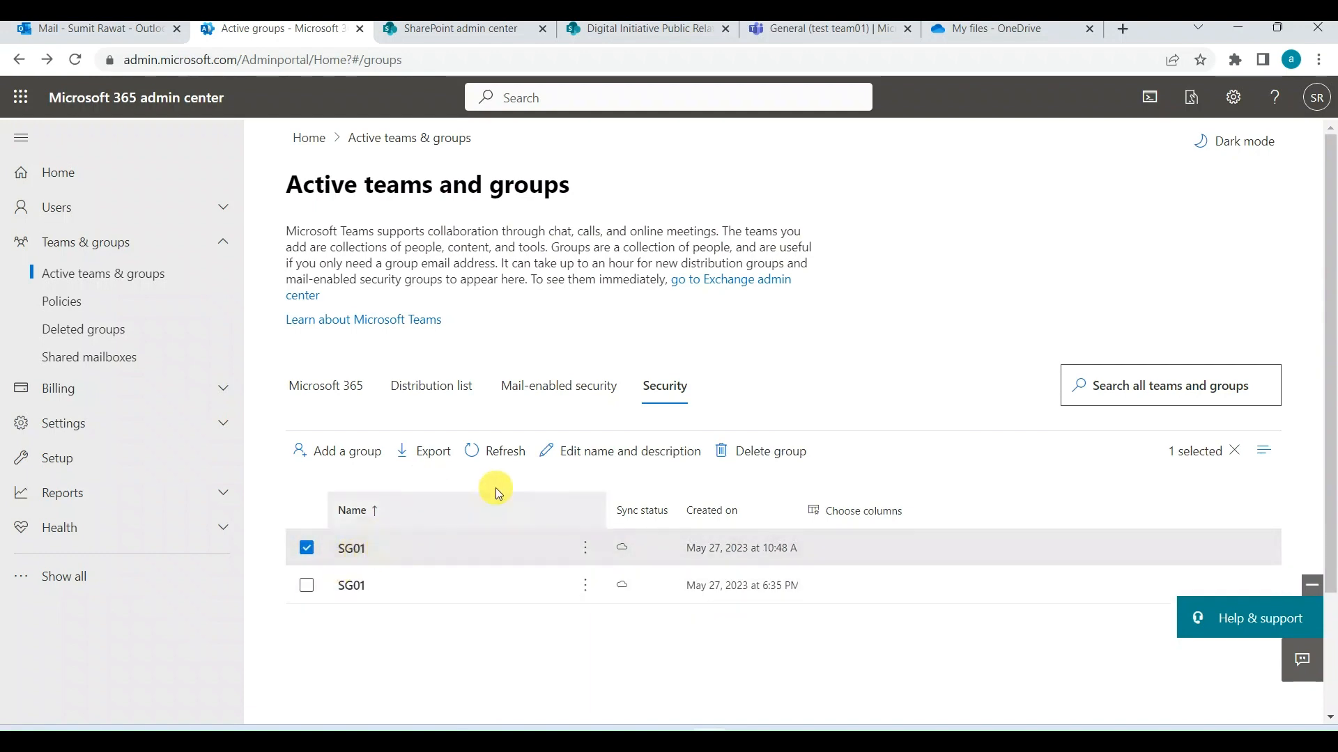
pyautogui.click(767, 453)
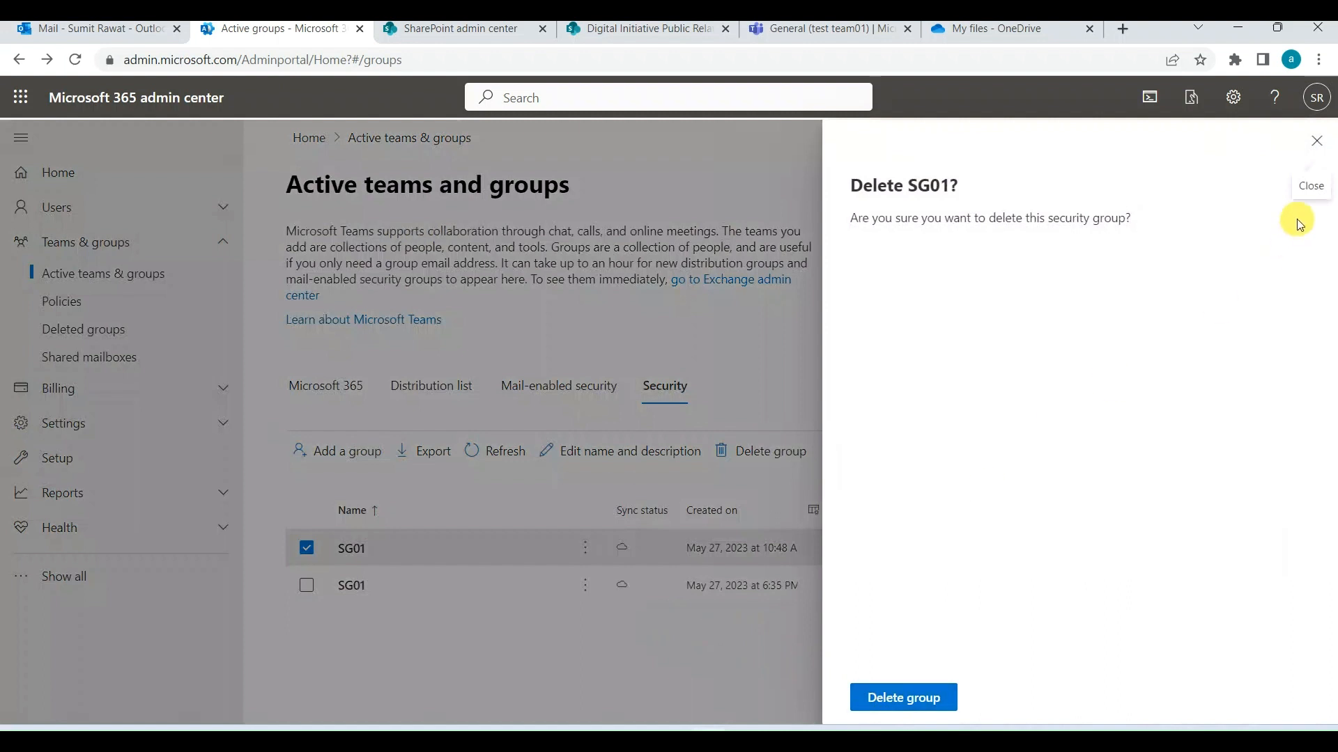
pyautogui.click(1316, 141)
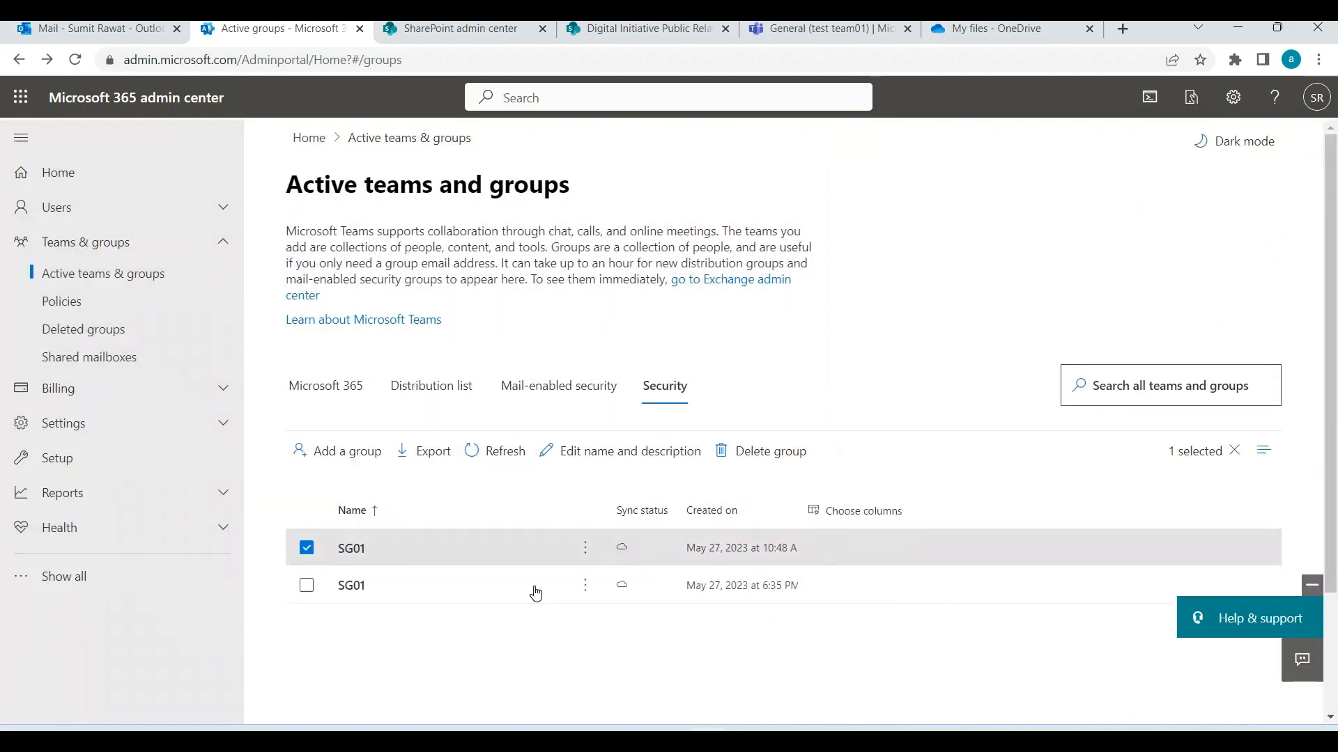
pyautogui.click(307, 549)
# Delete the SG01 security group created on May 27, 2023 at 6:35 PM and close the confirmation.
pyautogui.click(307, 585)
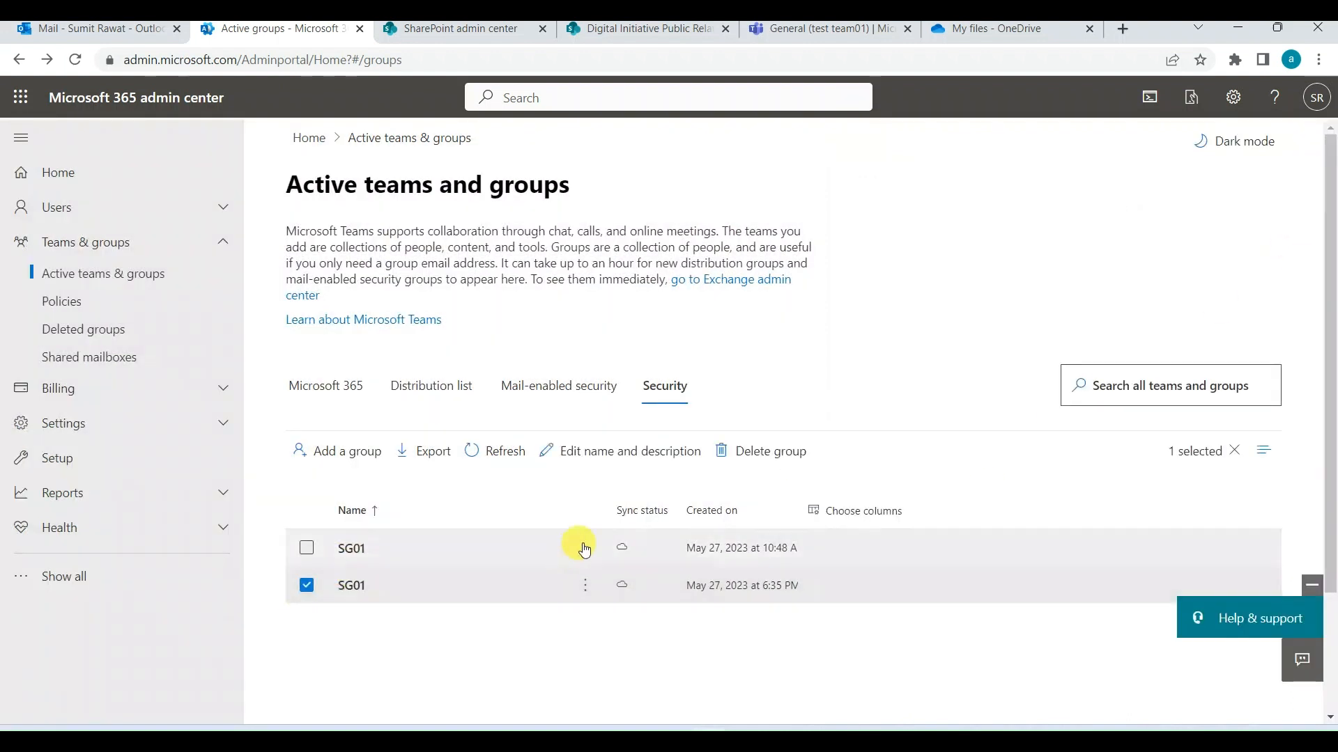
pyautogui.click(753, 453)
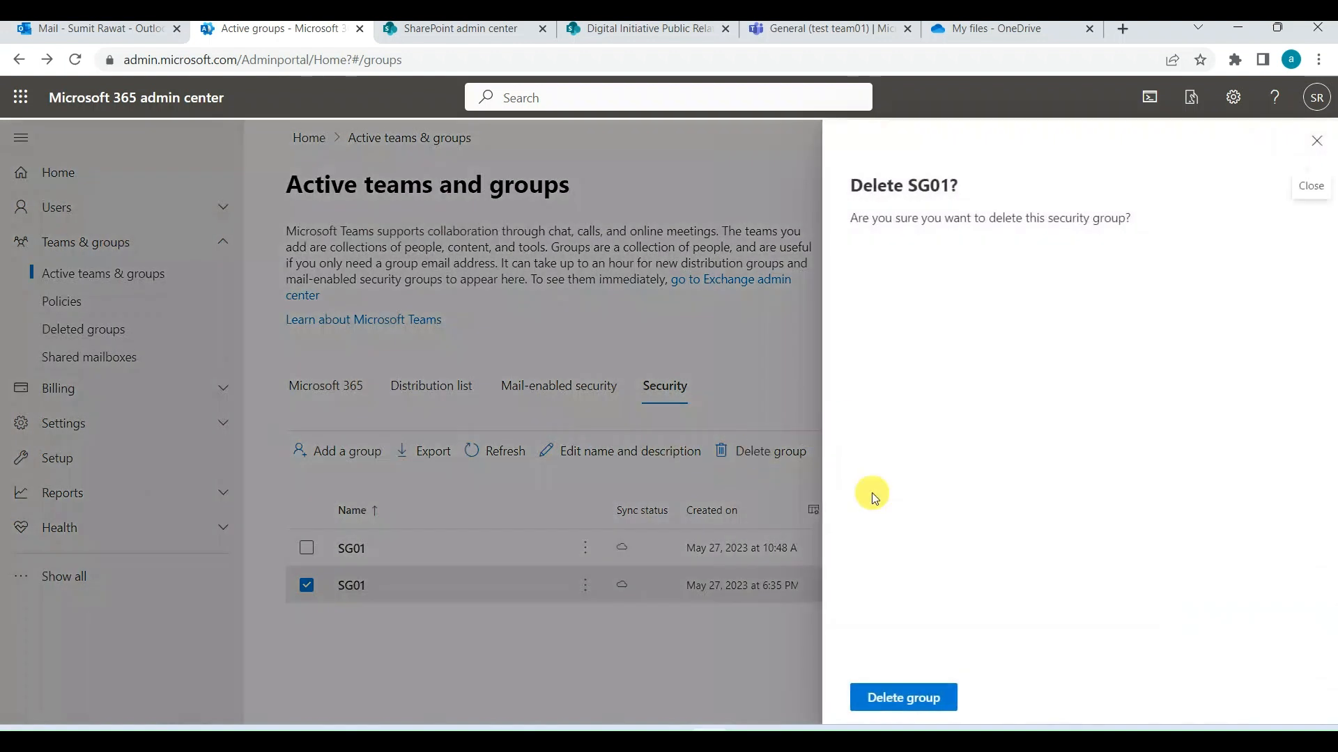
pyautogui.click(898, 698)
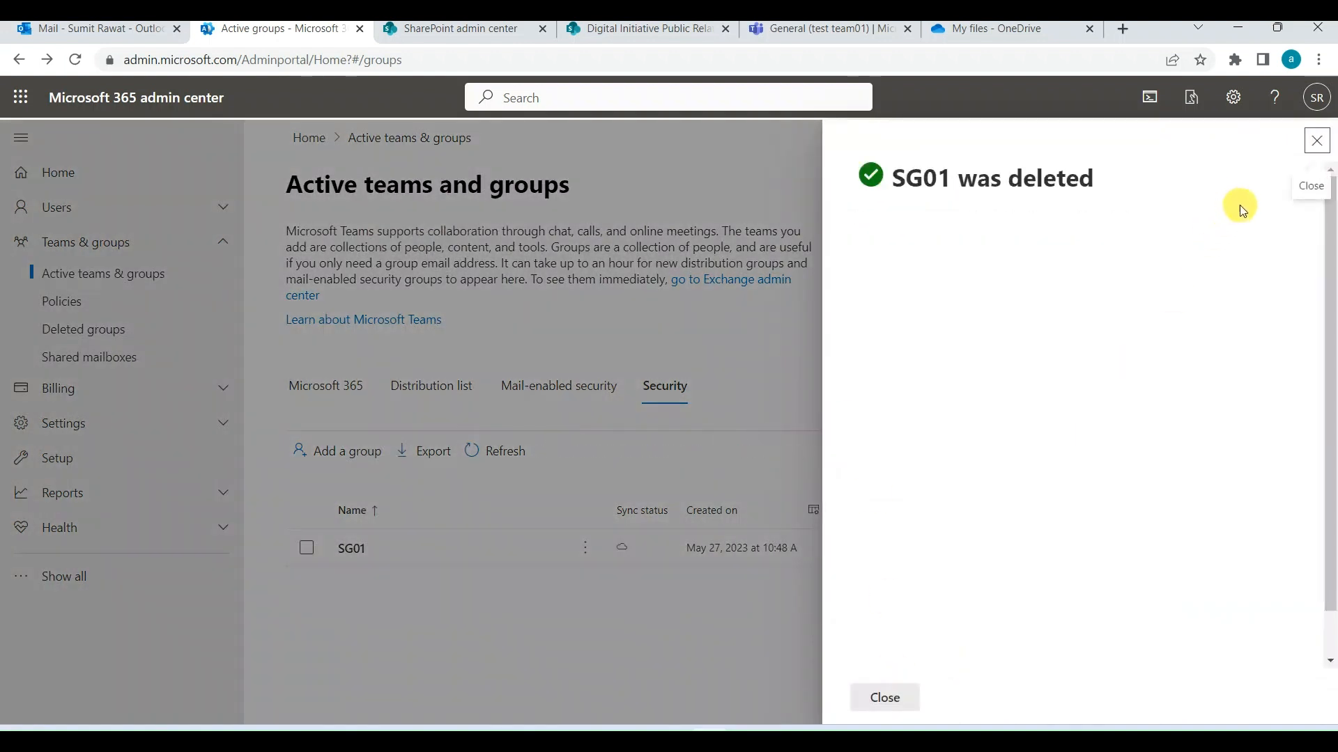
pyautogui.click(1316, 143)
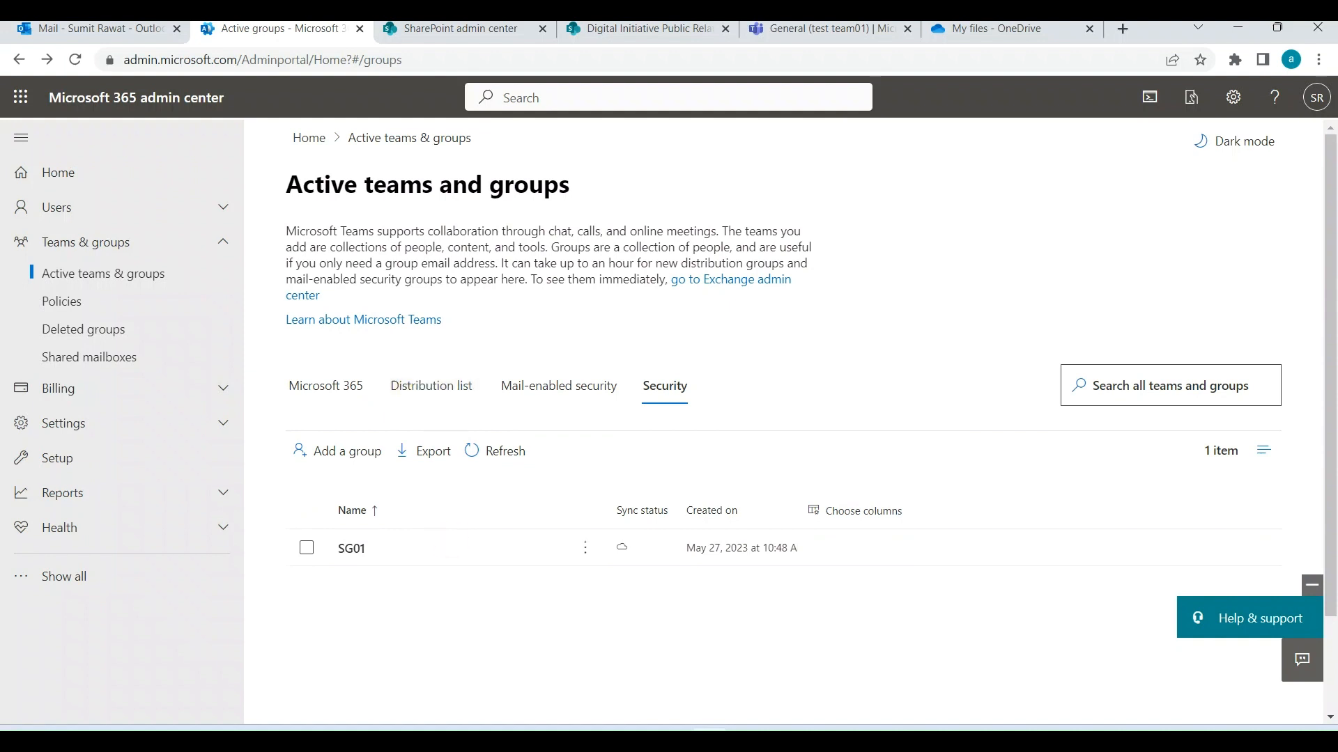
# Switch to the SharePoint admin center, view the Retail site's owners and members, and open the search for adding team members.
pyautogui.click(441, 29)
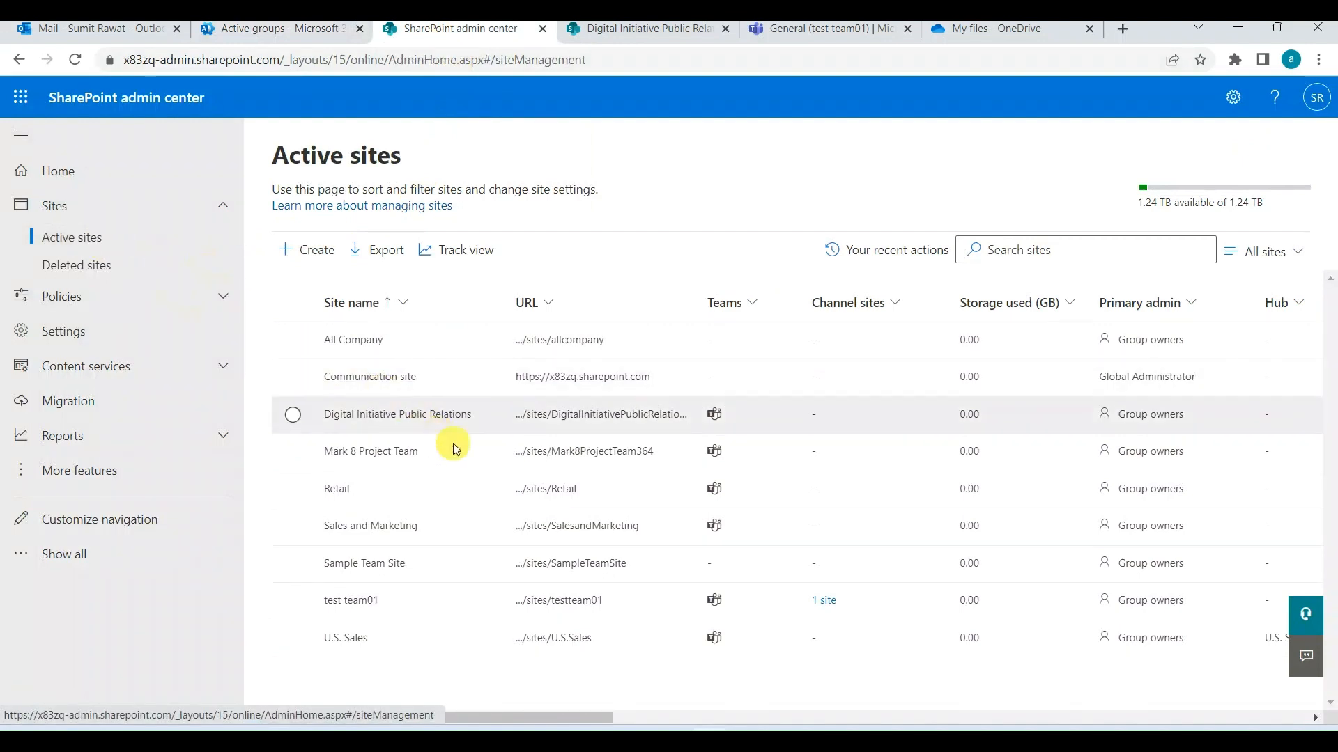
pyautogui.click(563, 496)
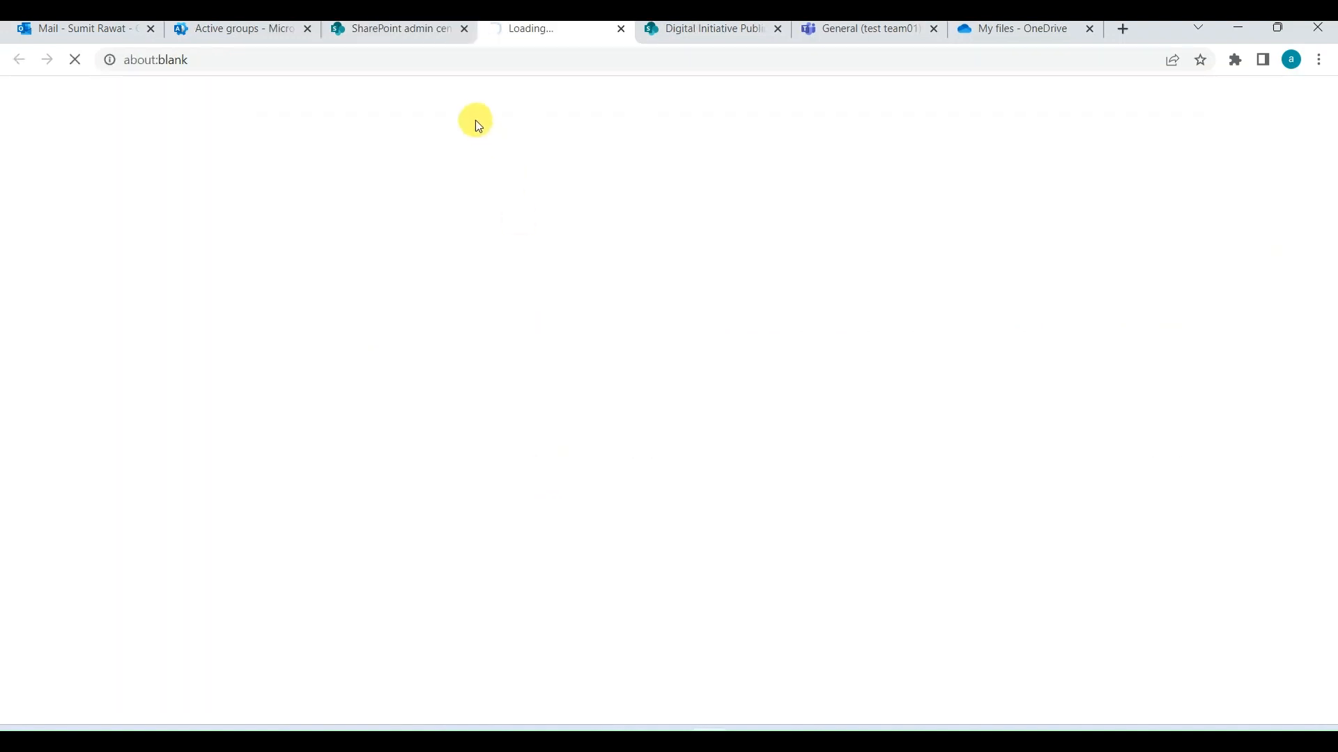
pyautogui.click(395, 29)
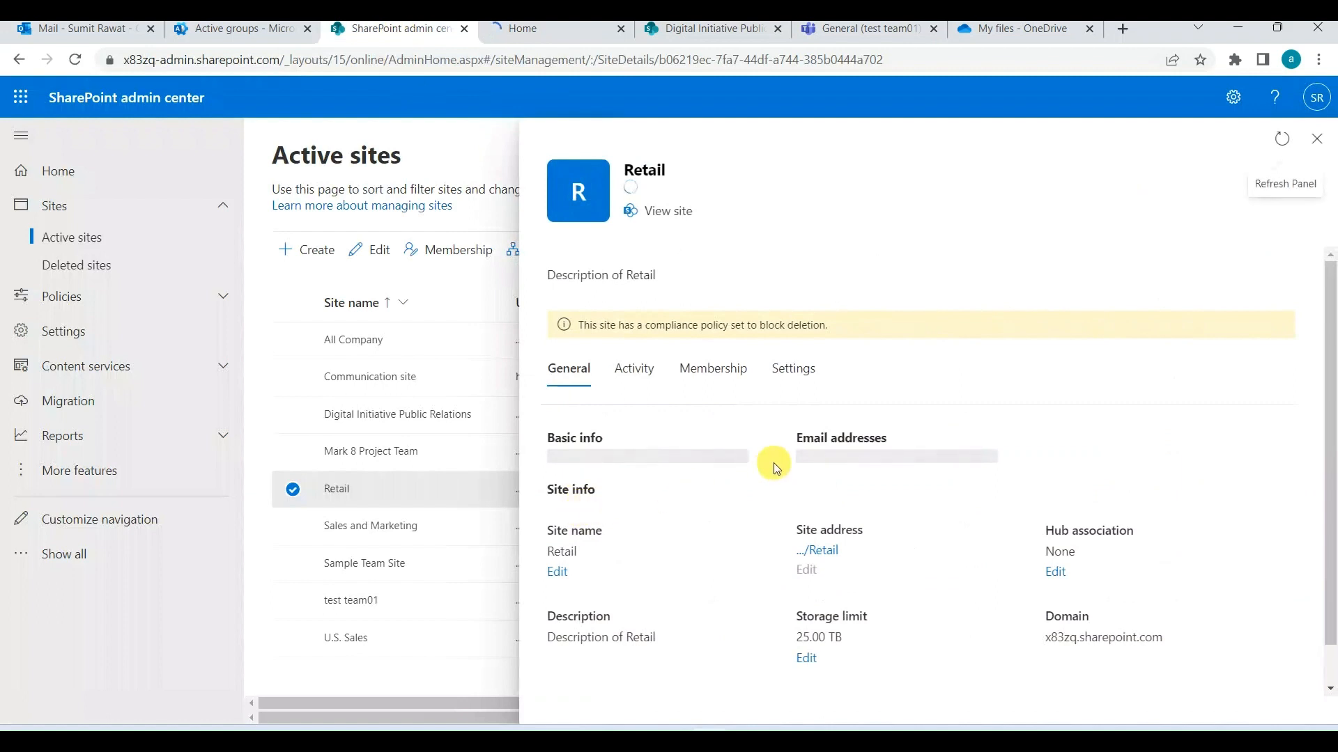
pyautogui.click(714, 374)
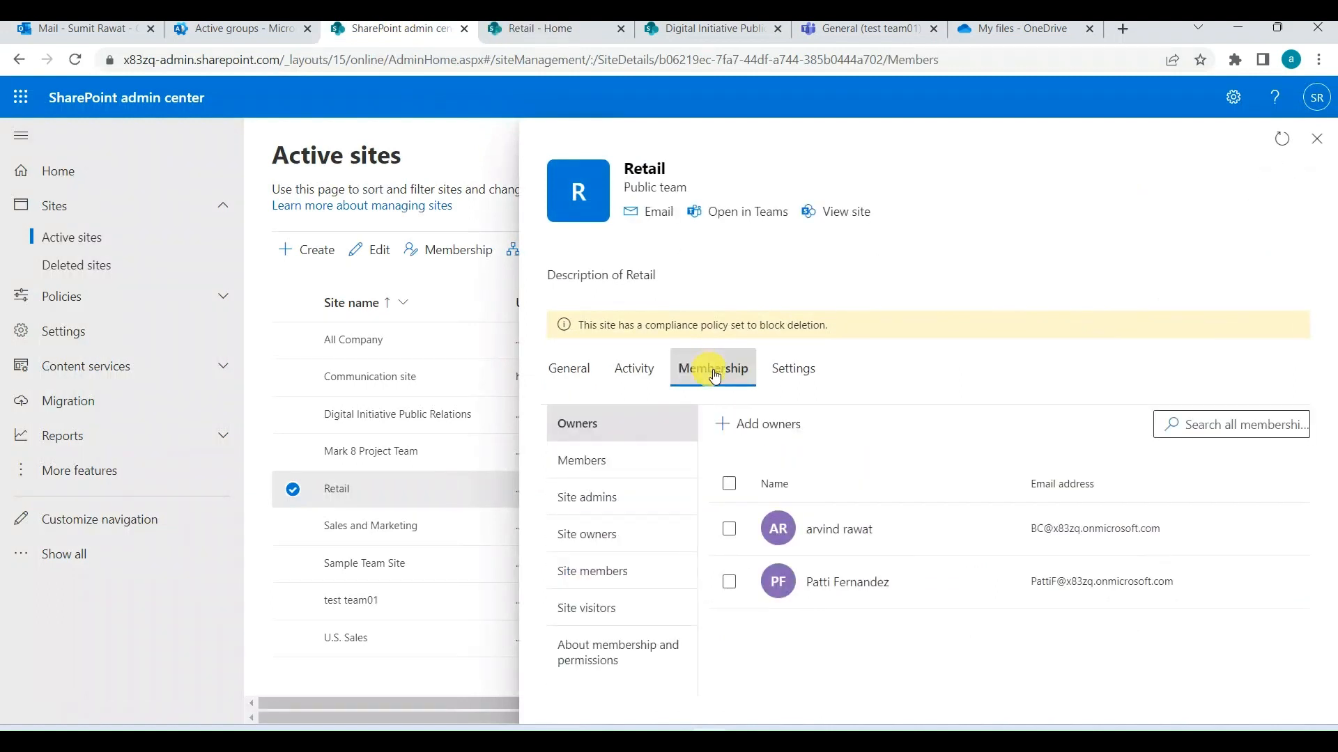
pyautogui.click(592, 461)
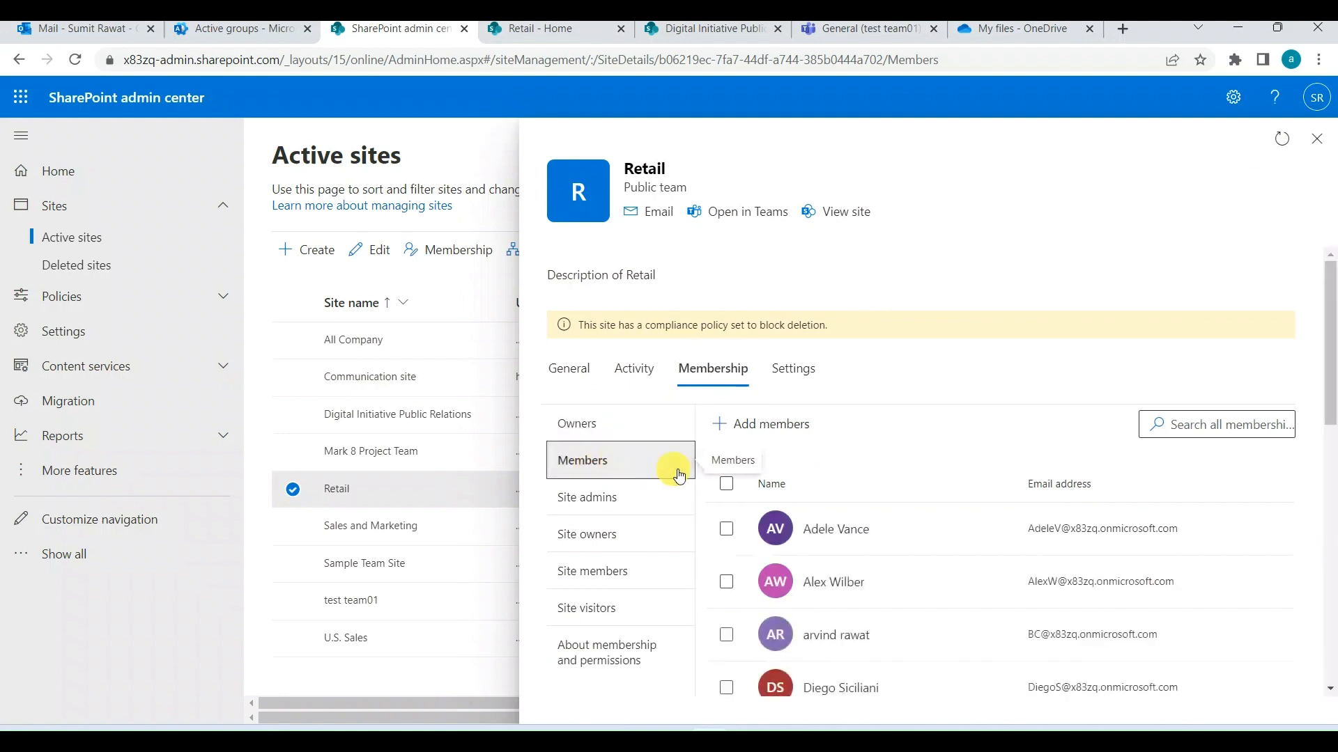
pyautogui.click(769, 433)
pyautogui.click(755, 306)
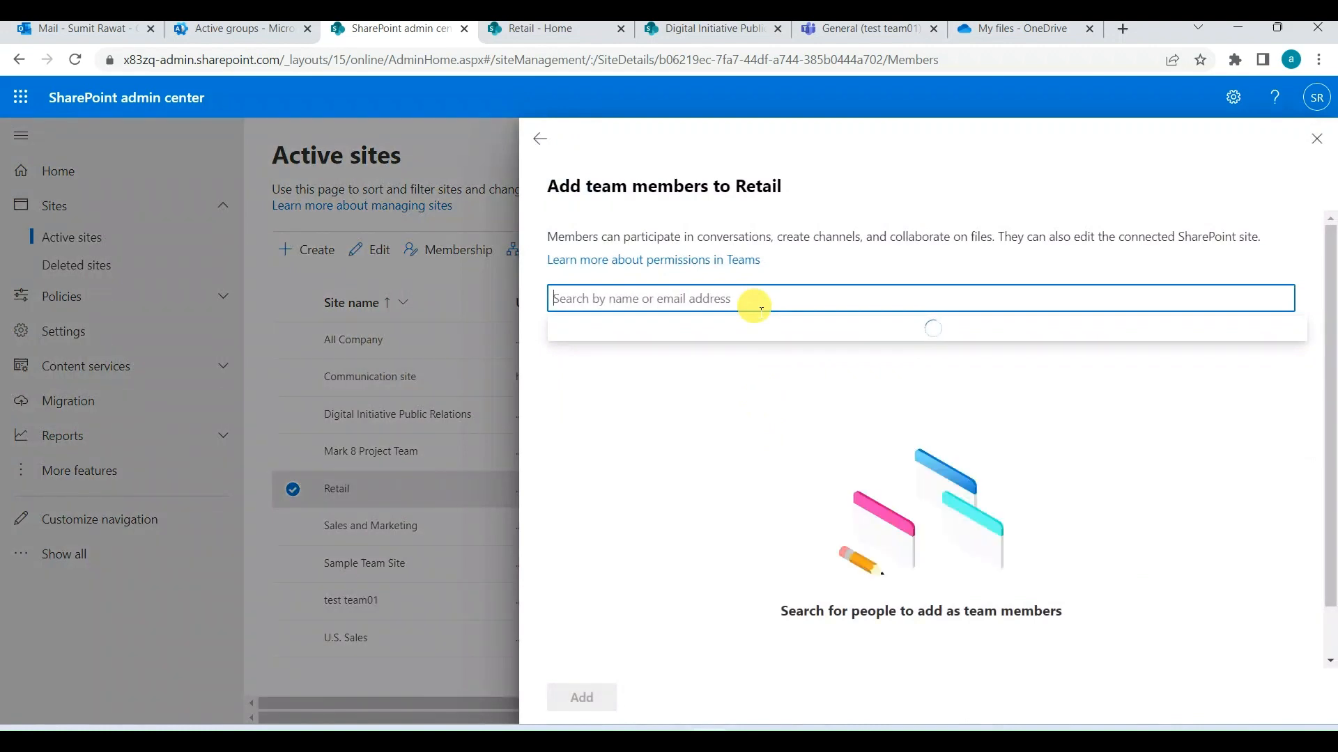
# Review the Microsoft 365 groups in the Microsoft 365 admin center, then search for "sal" among Retail's team member candidates in the SharePoint admin center.
pyautogui.click(223, 28)
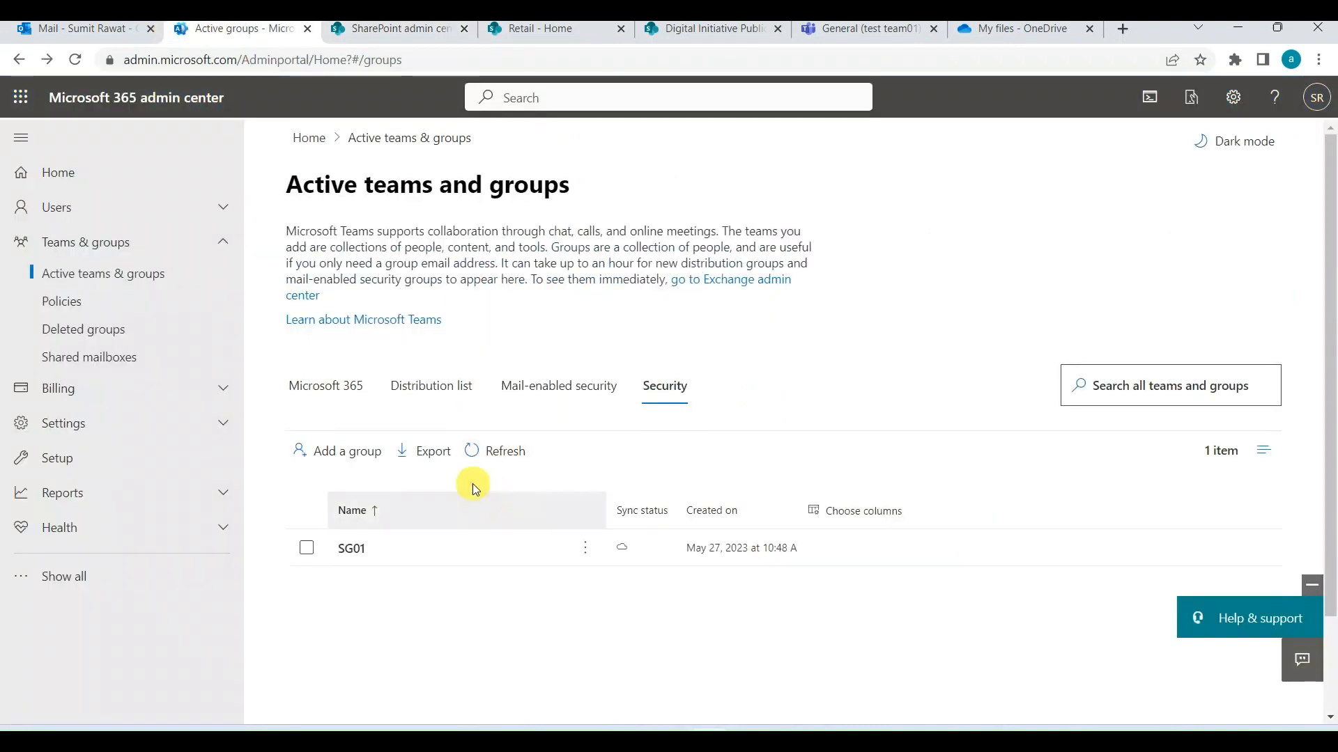
pyautogui.click(345, 387)
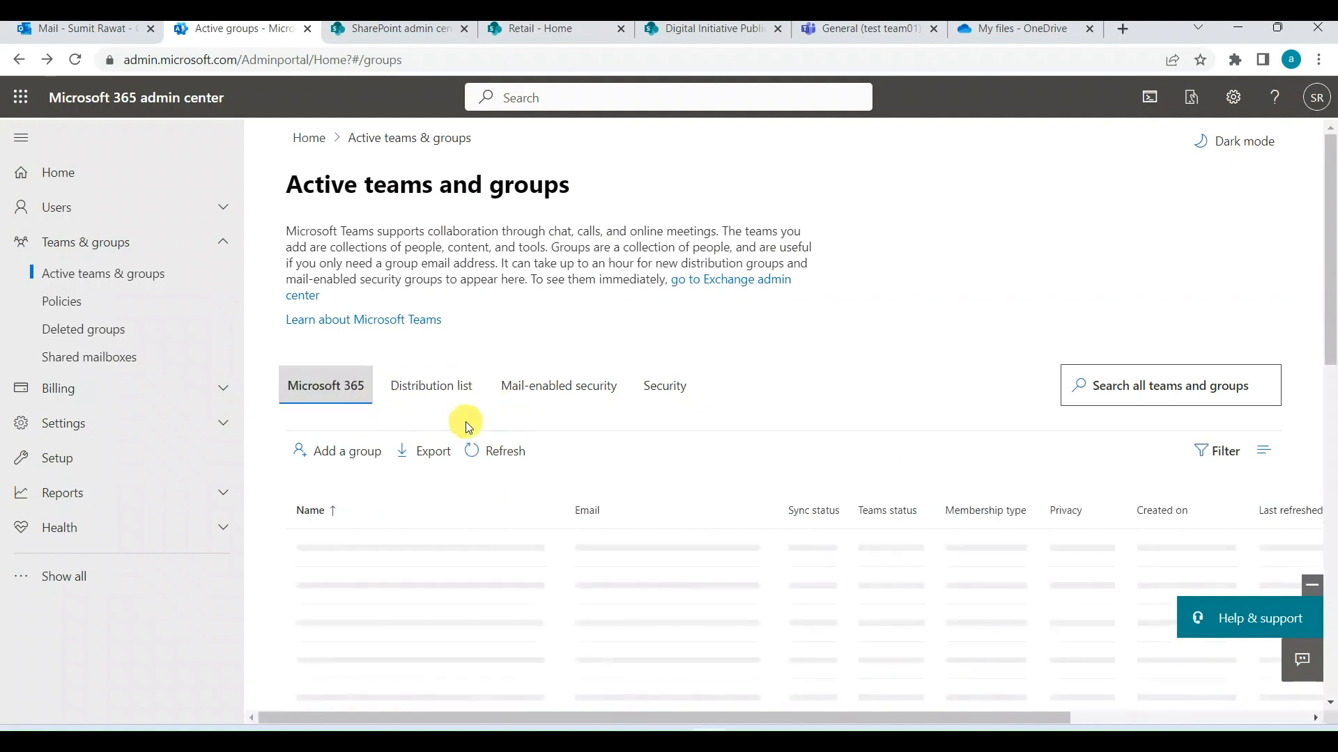
pyautogui.scroll(-1, 471, 528)
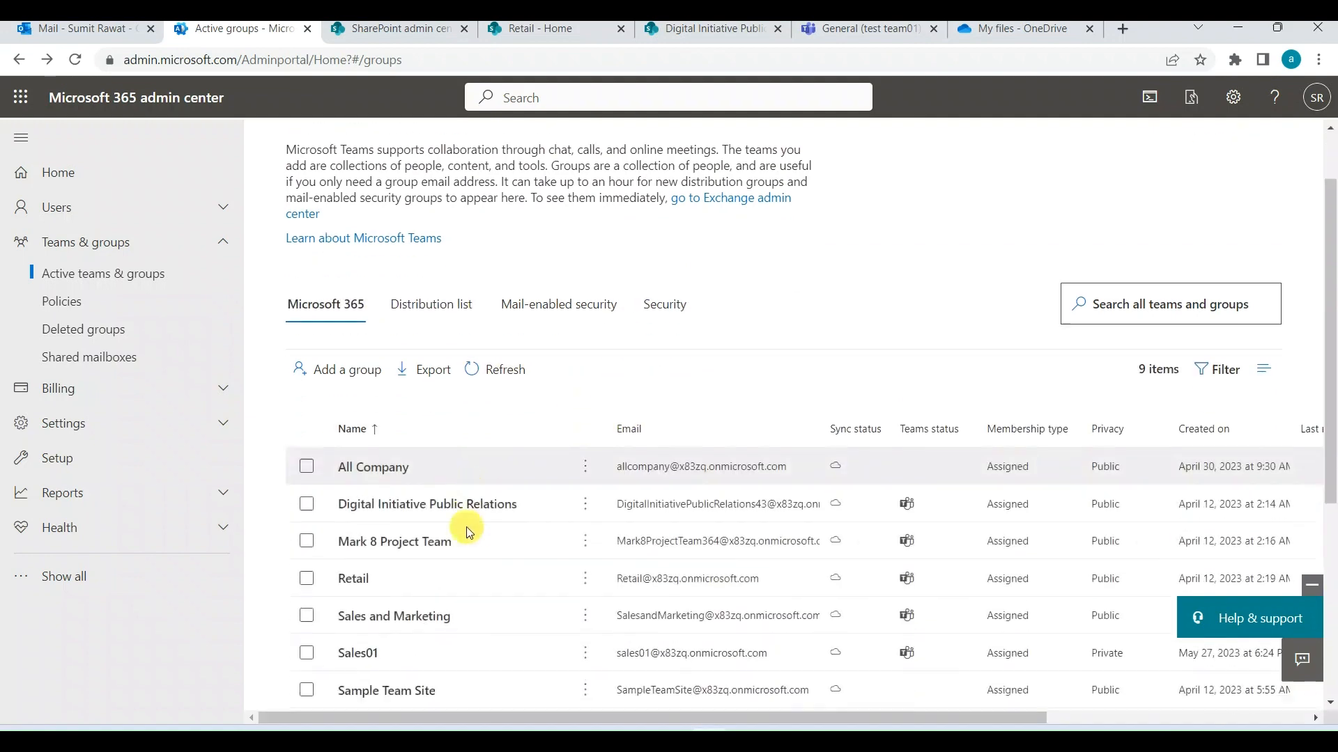
pyautogui.scroll(-3, 467, 530)
pyautogui.scroll(1, 446, 547)
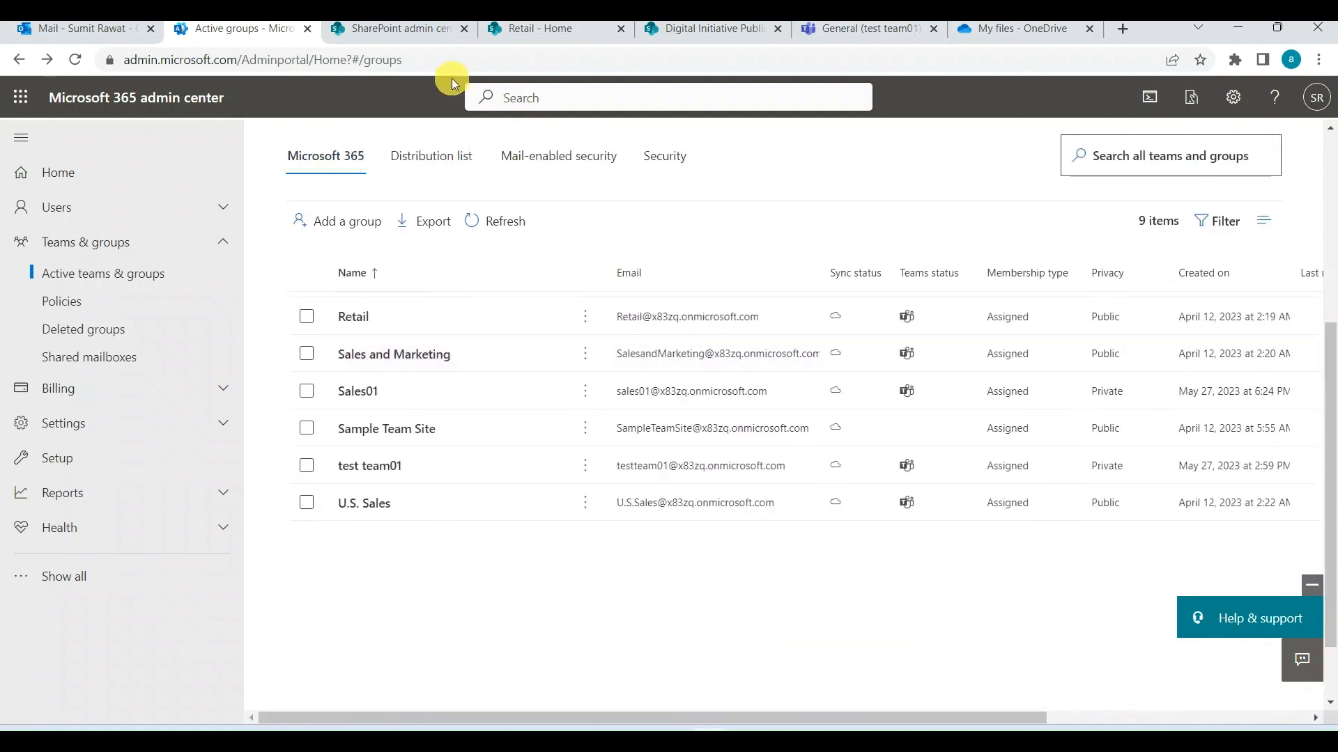
pyautogui.click(408, 35)
pyautogui.write('sal')
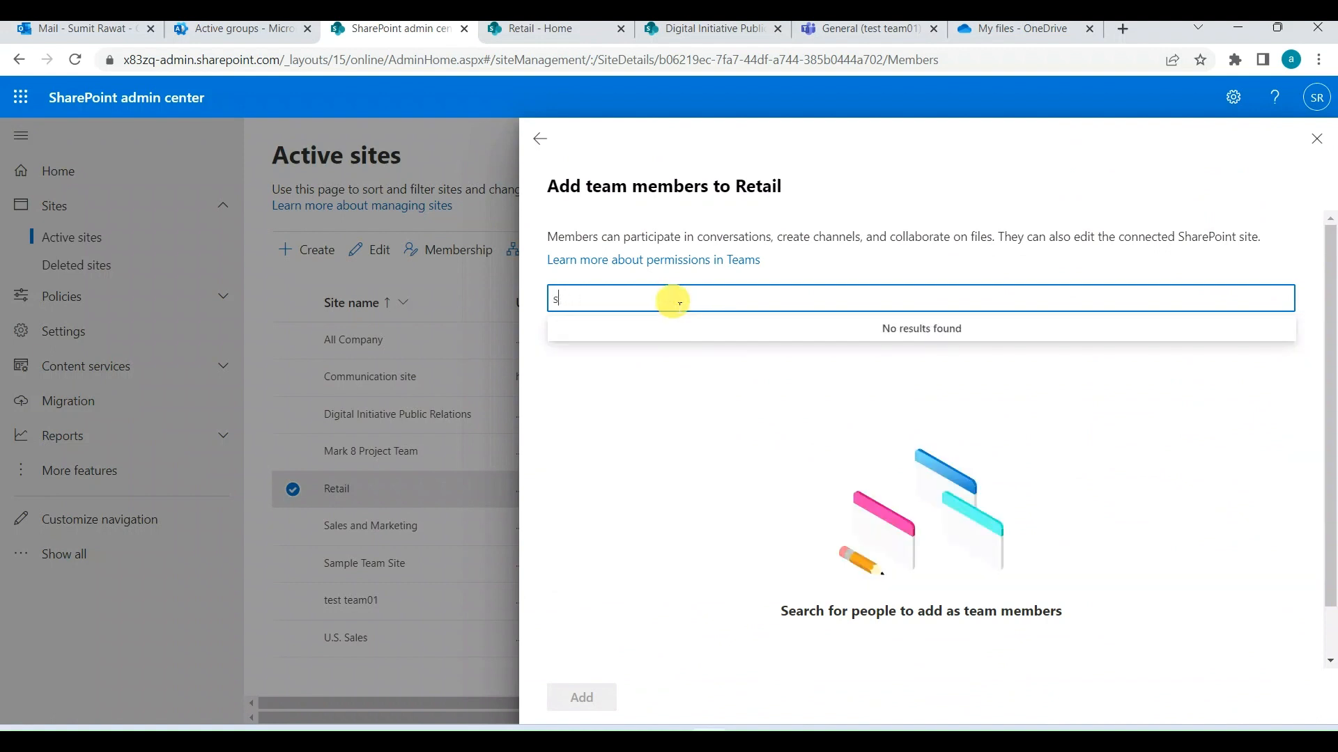
pyautogui.press('BackSpace')
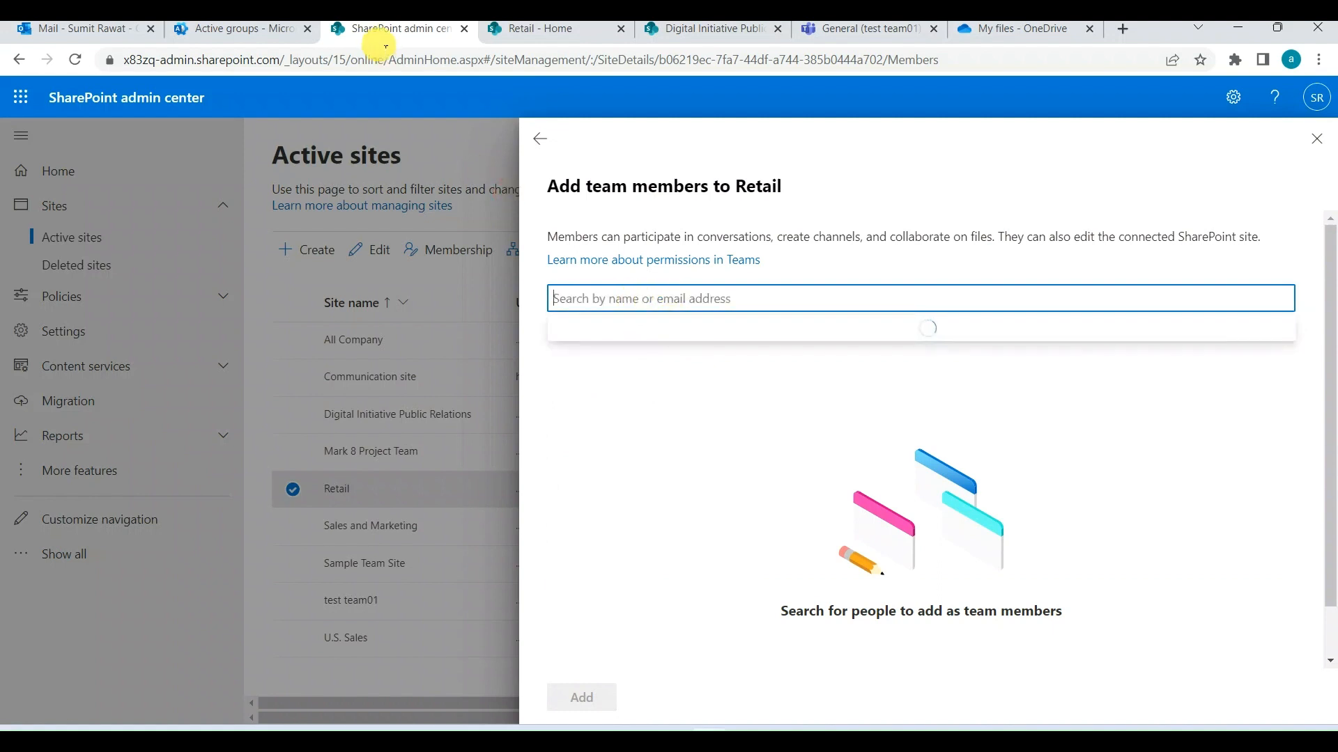
# Check the security groups in the Microsoft 365 admin center, then search Retail's team member candidates for sg01 in the SharePoint admin center.
pyautogui.click(240, 28)
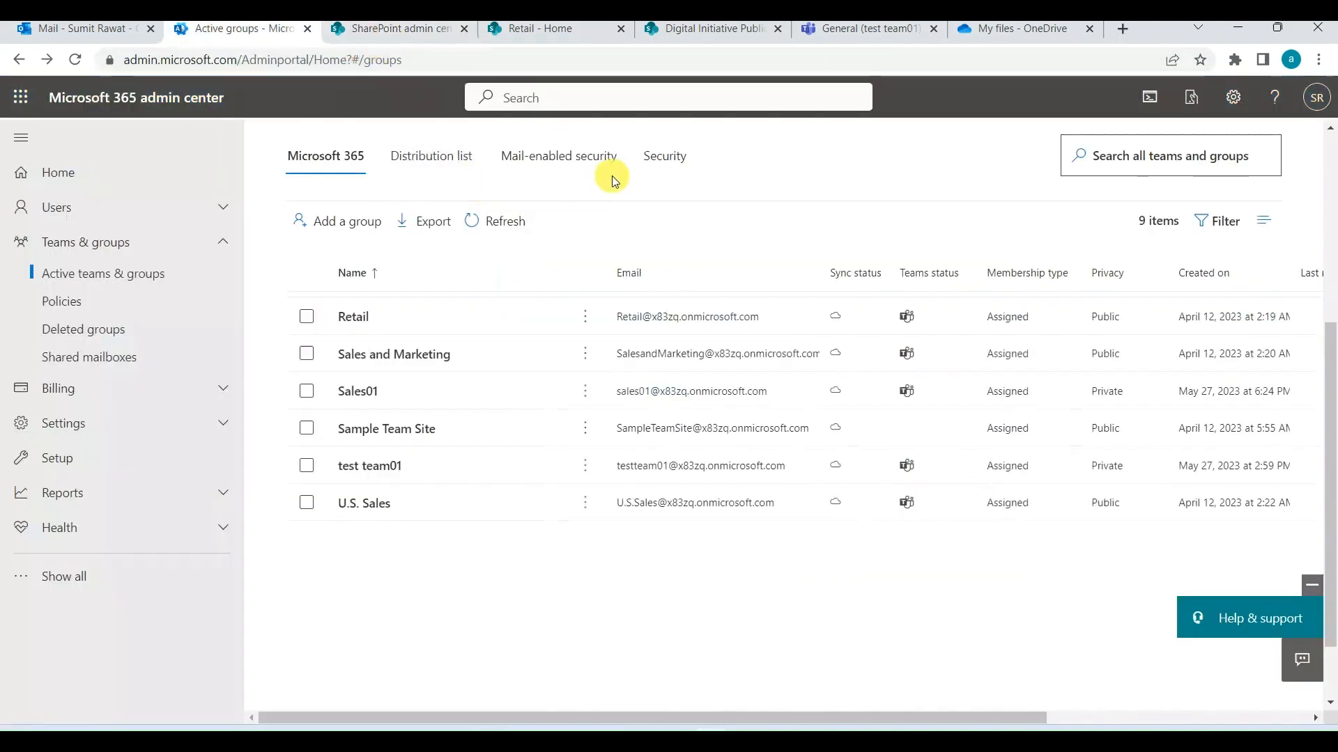
pyautogui.click(662, 156)
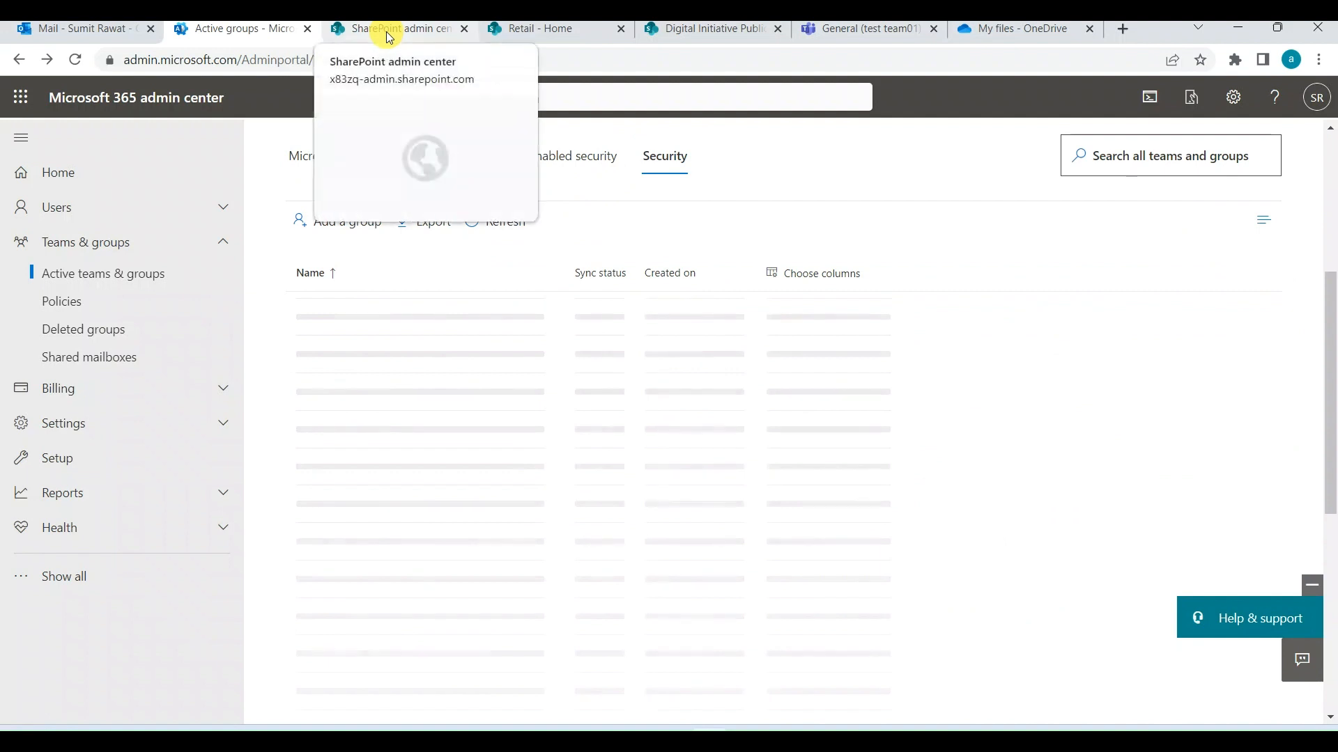
pyautogui.click(388, 29)
pyautogui.click(707, 299)
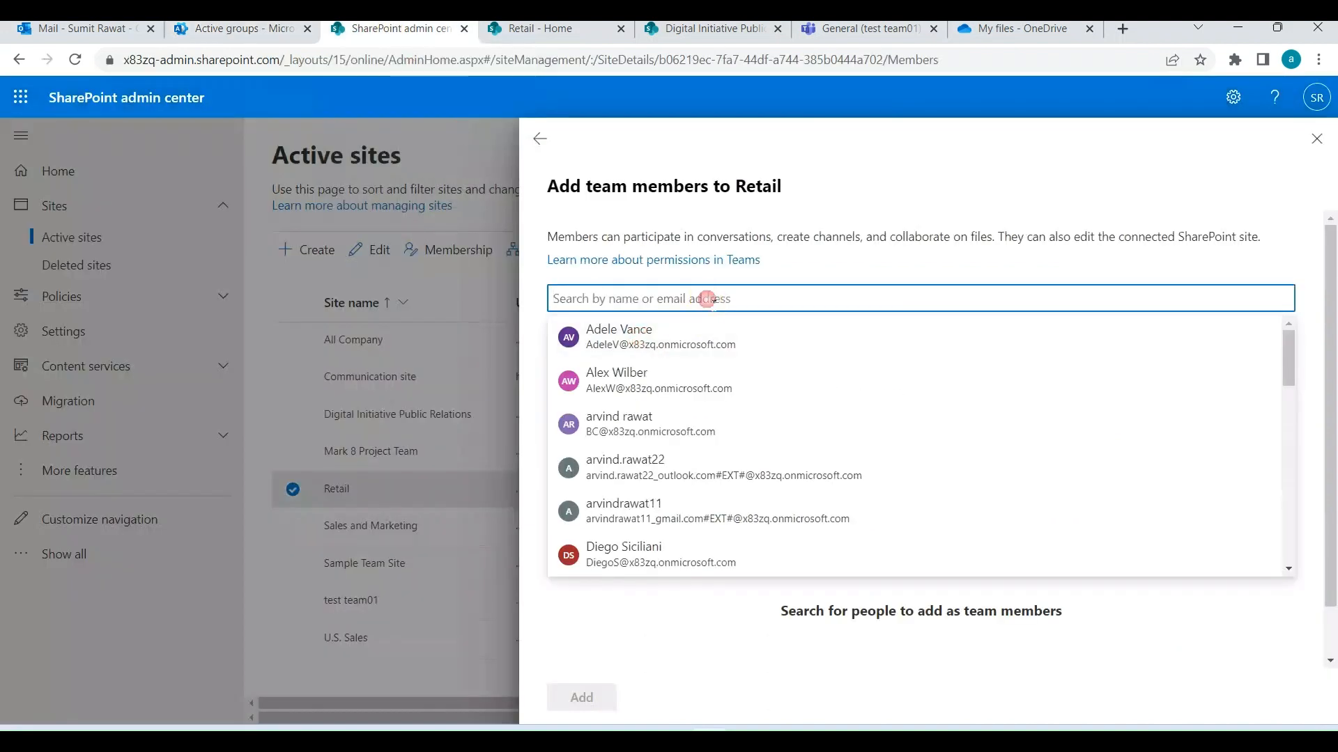
pyautogui.write('sg01')
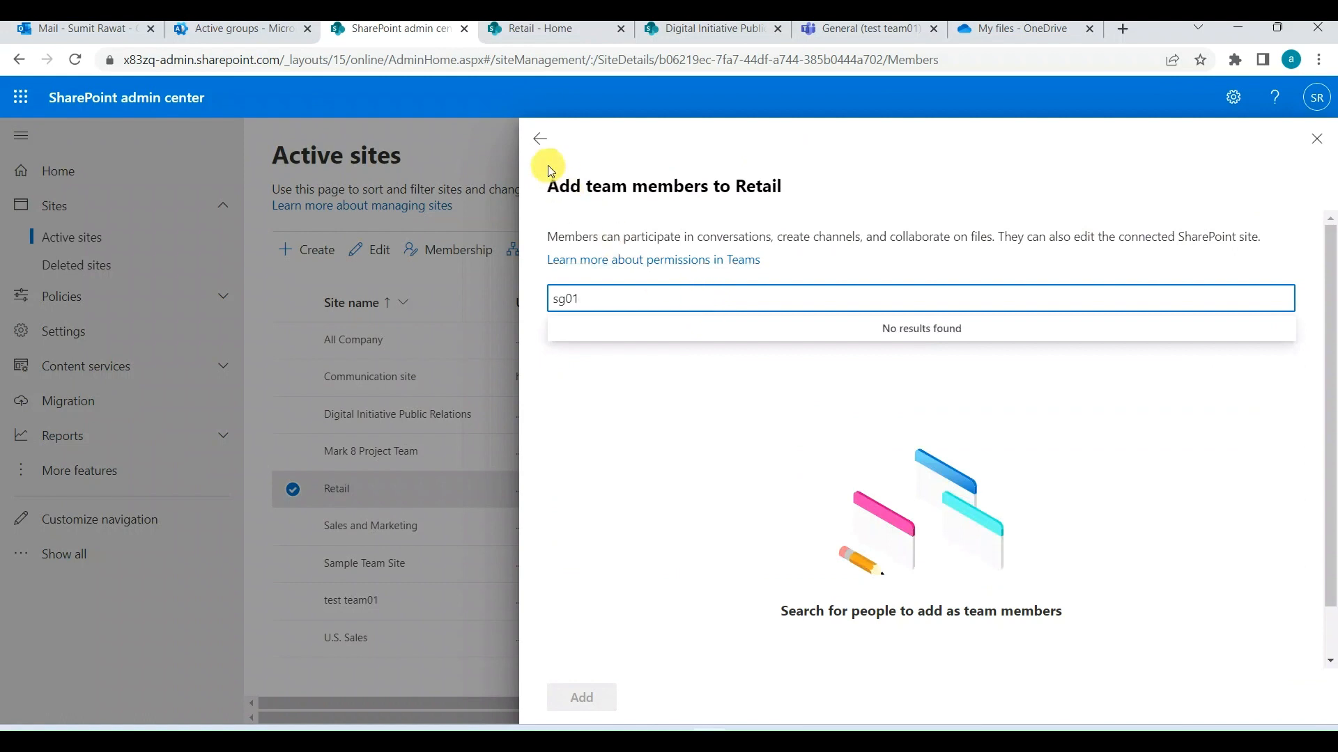
# Reopen the search for adding Retail team members, try "sg" and "sa", and view the Microsoft 365 groups in the Microsoft 365 admin center.
pyautogui.click(540, 139)
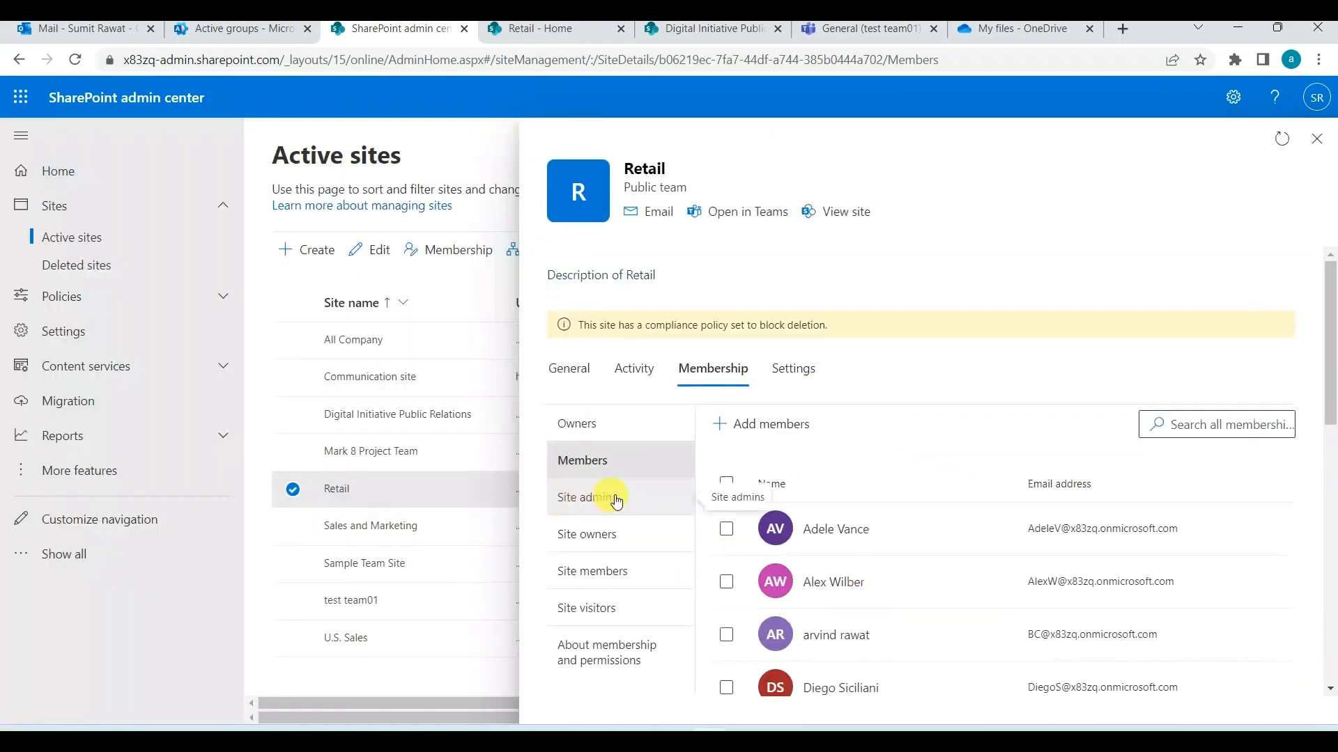
pyautogui.click(598, 569)
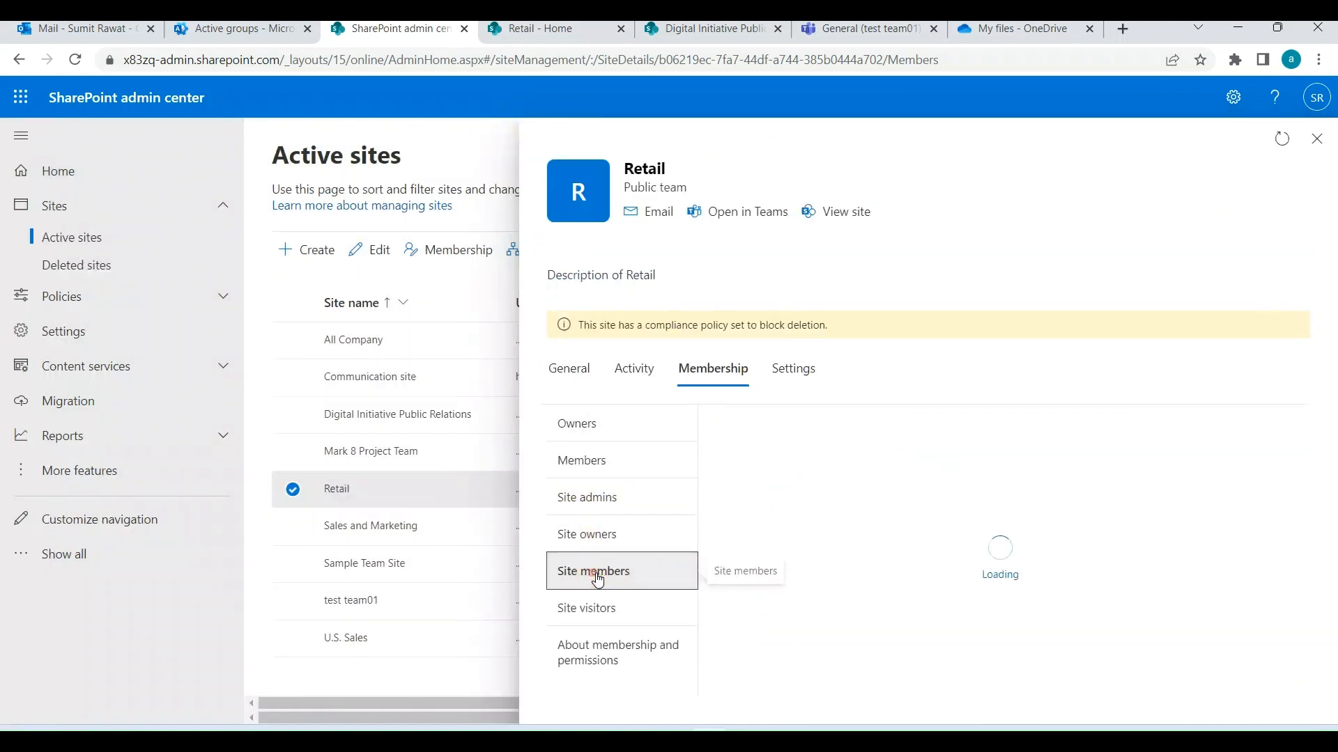
pyautogui.click(594, 472)
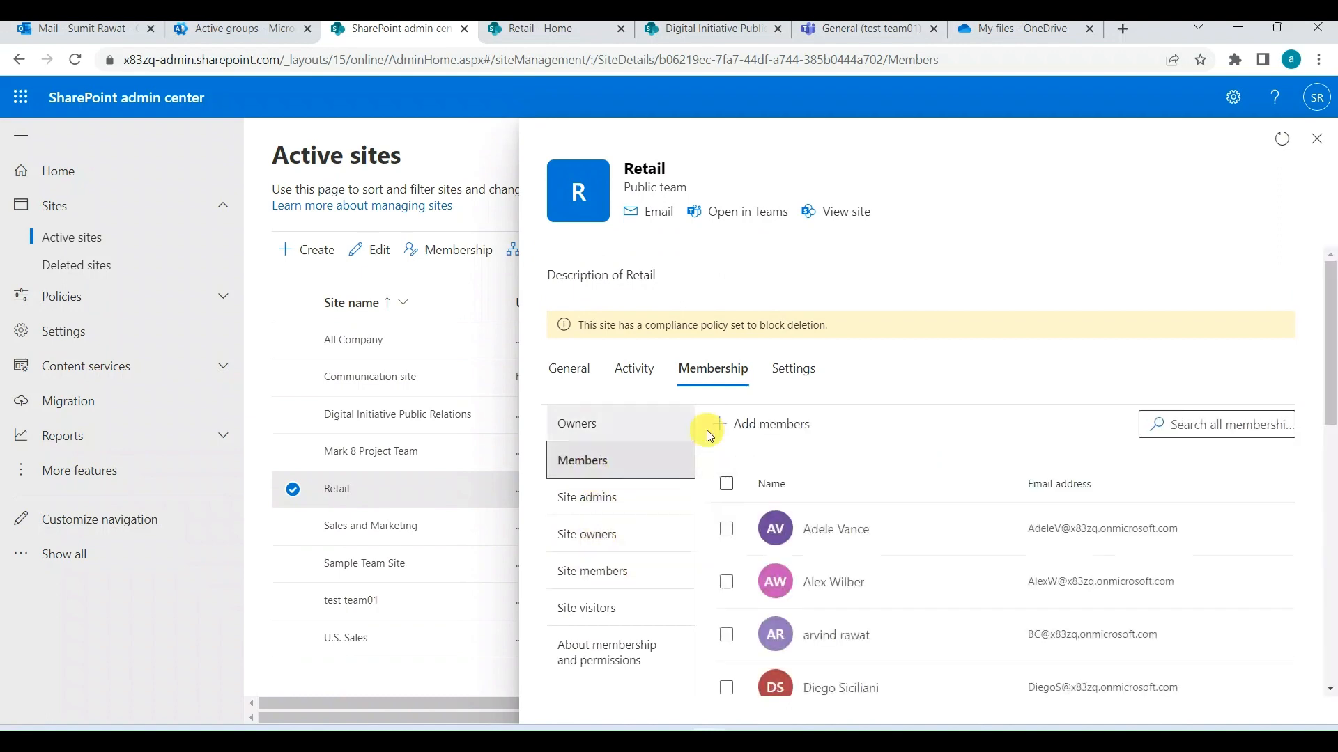
pyautogui.click(740, 424)
pyautogui.click(746, 293)
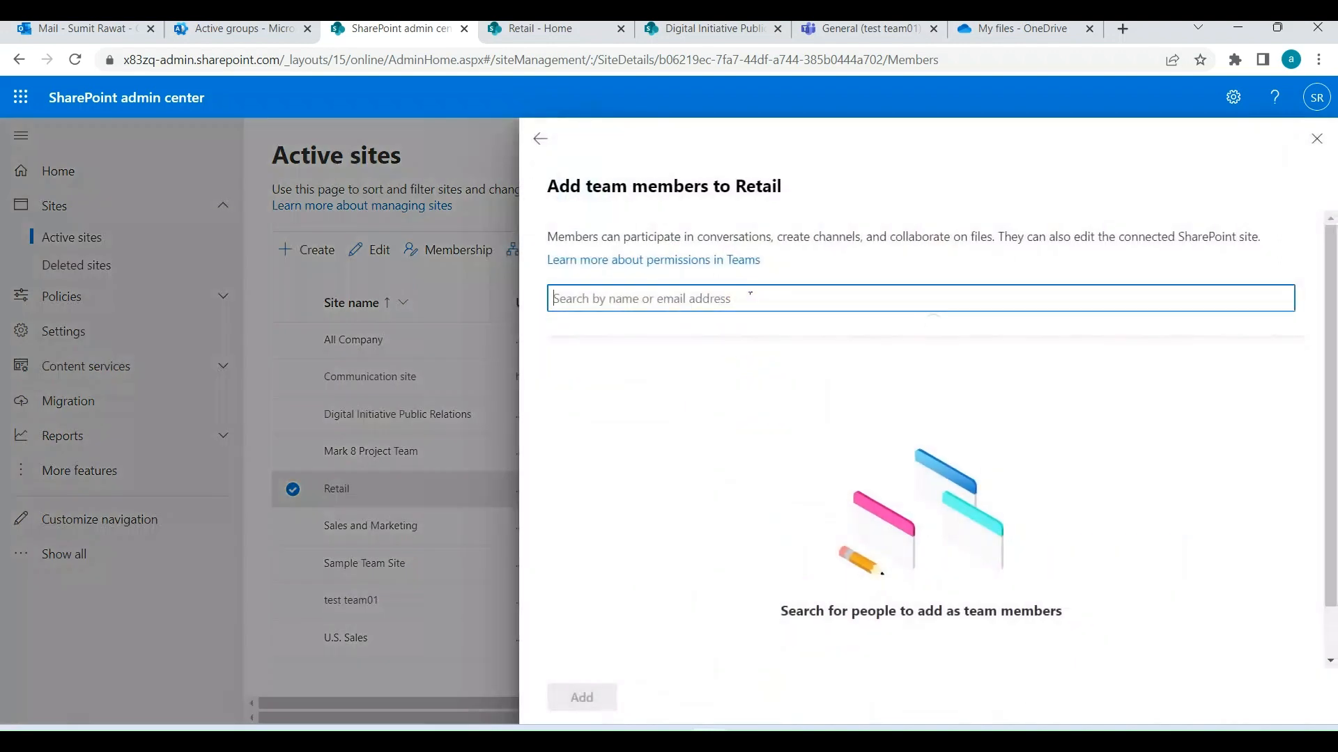
pyautogui.write('sg')
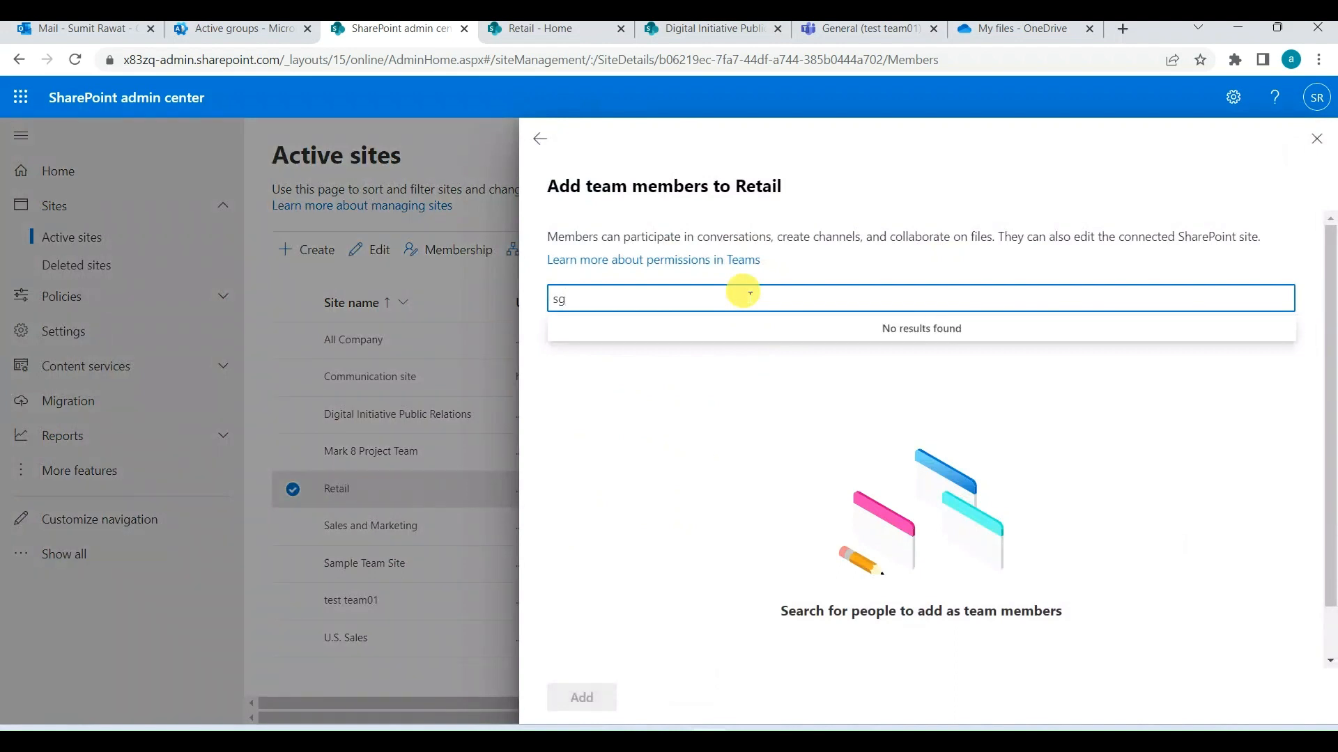
pyautogui.press('BackSpace')
pyautogui.press('BackSpace')
pyautogui.write('sa')
pyautogui.press('BackSpace')
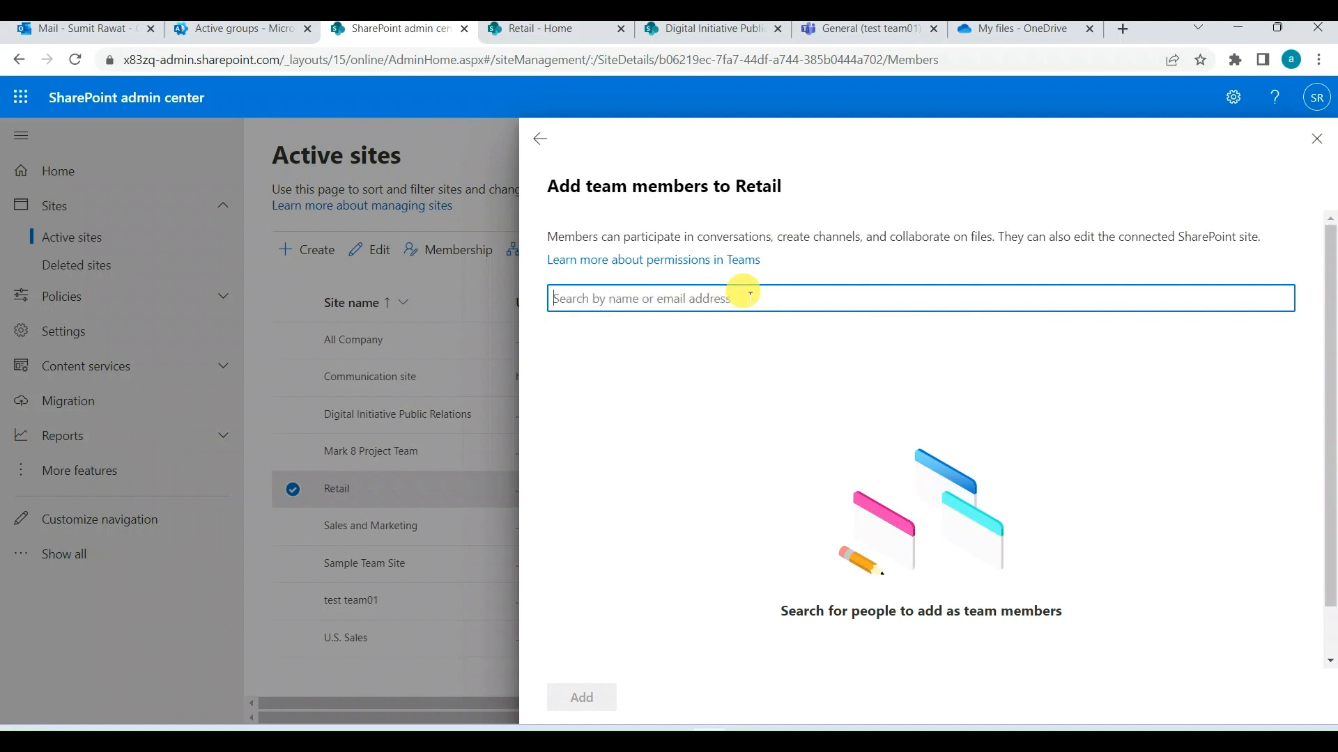
pyautogui.click(230, 28)
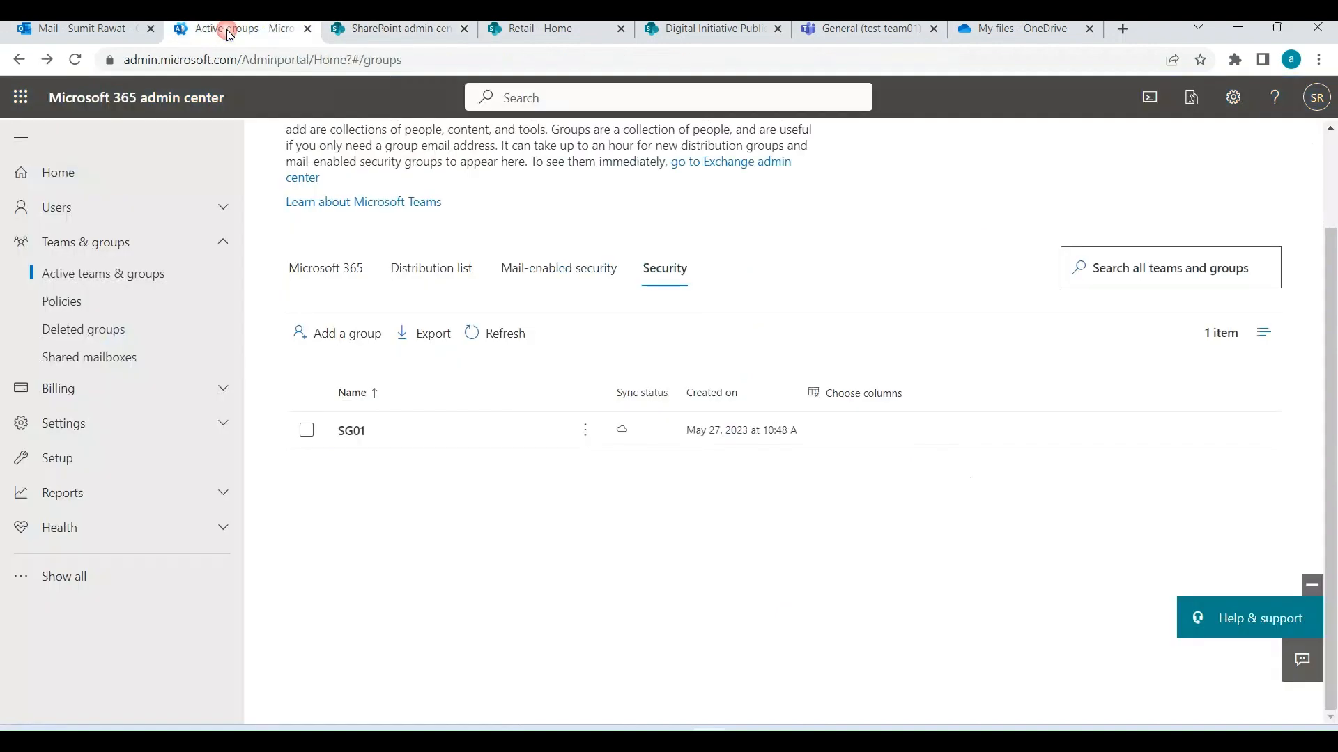
pyautogui.click(325, 269)
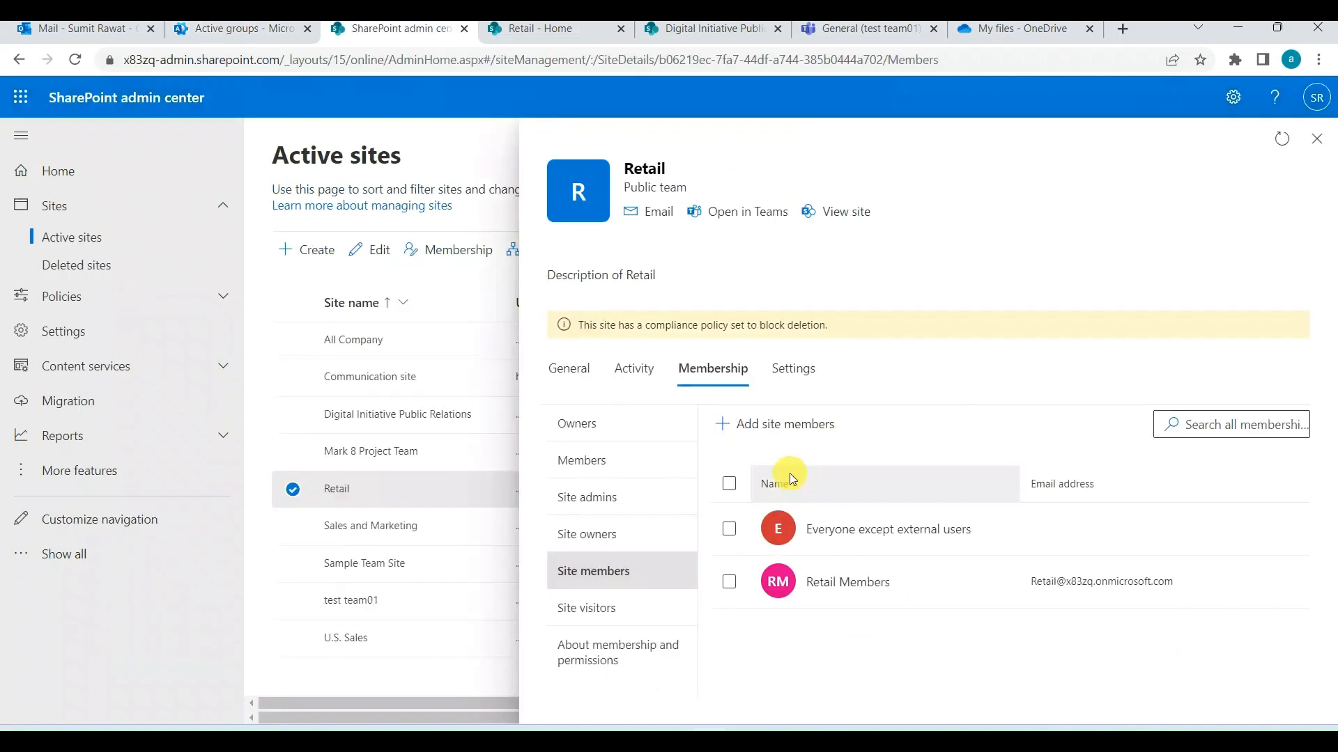
# In the SharePoint admin center, add the mailenableDL01 group to Retail's site members and close the site details.
pyautogui.click(772, 425)
pyautogui.click(720, 315)
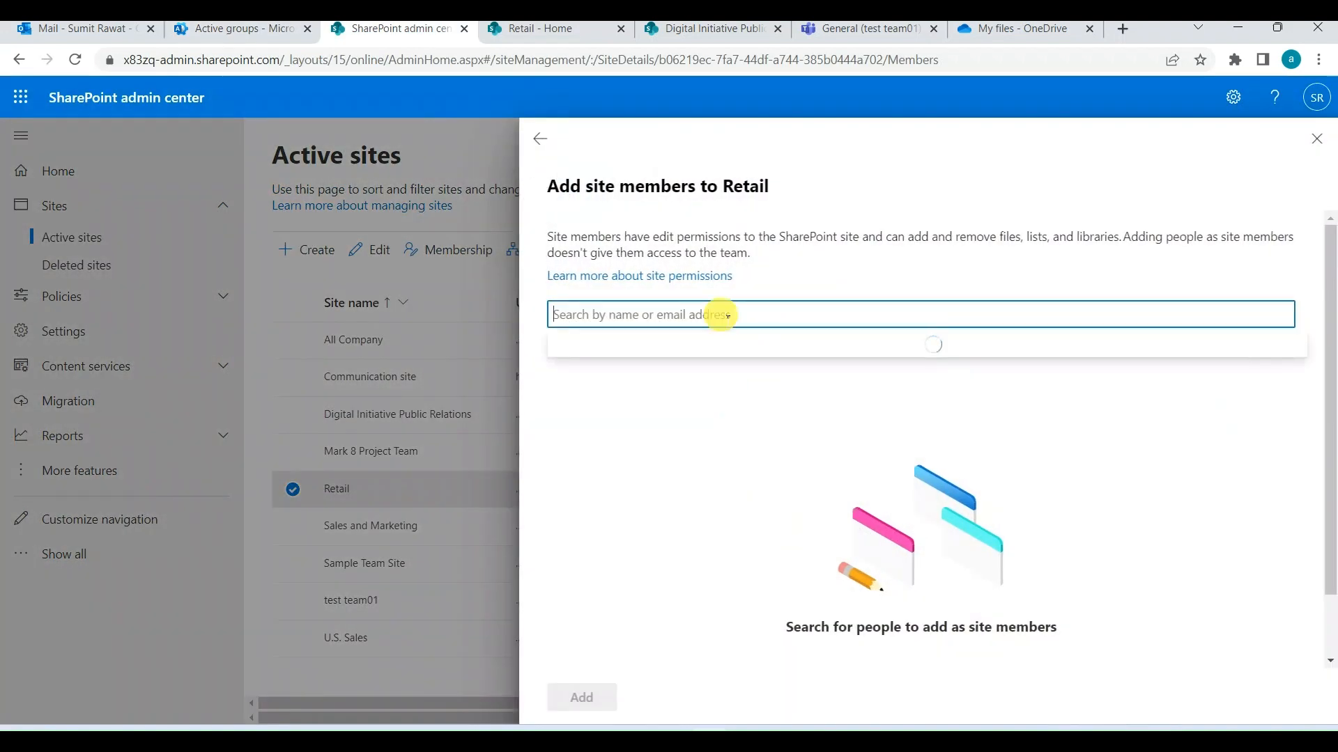
pyautogui.write('mail')
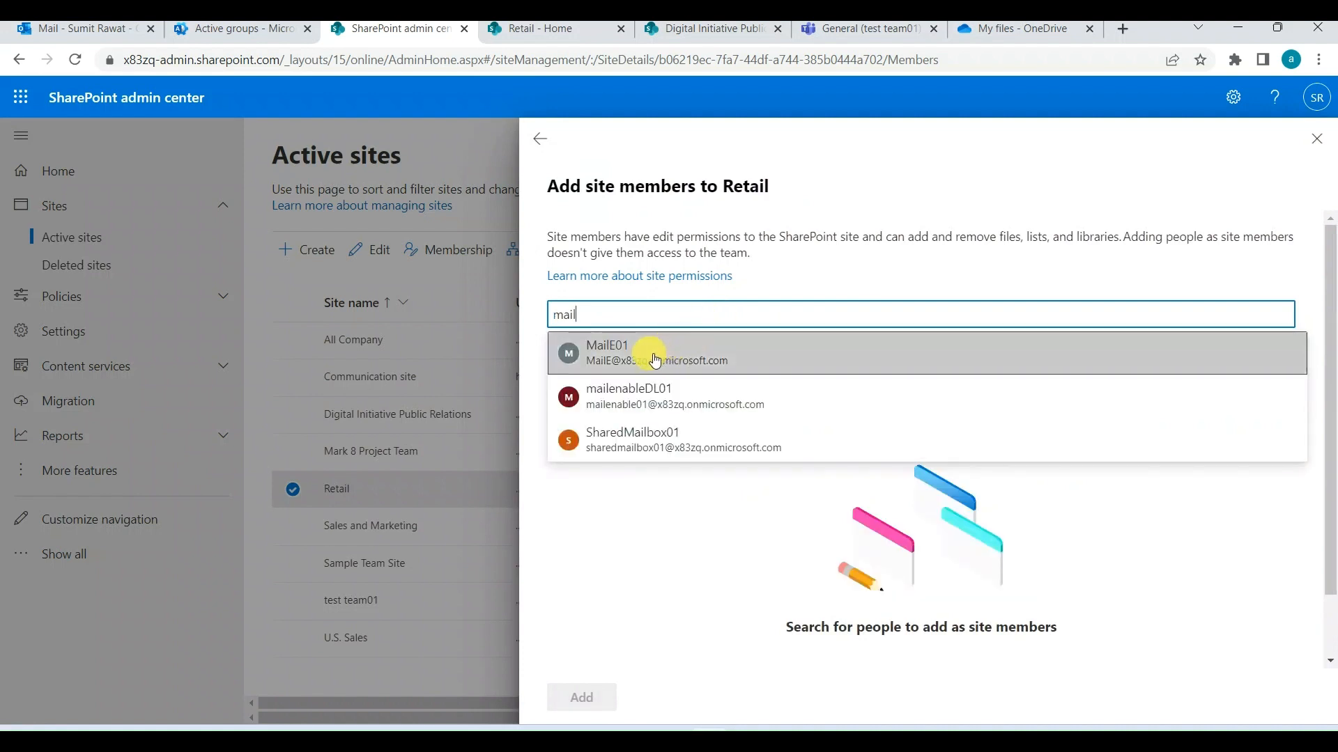
pyautogui.click(644, 396)
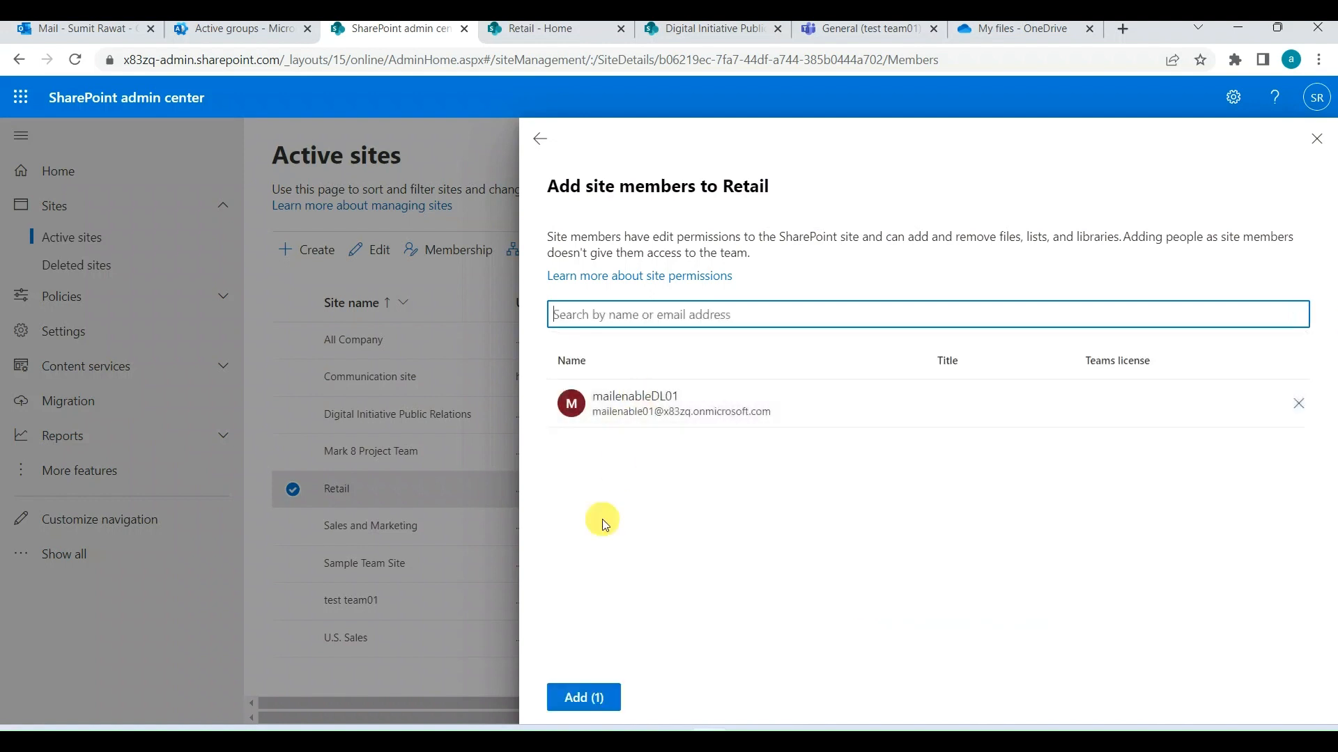
pyautogui.click(582, 697)
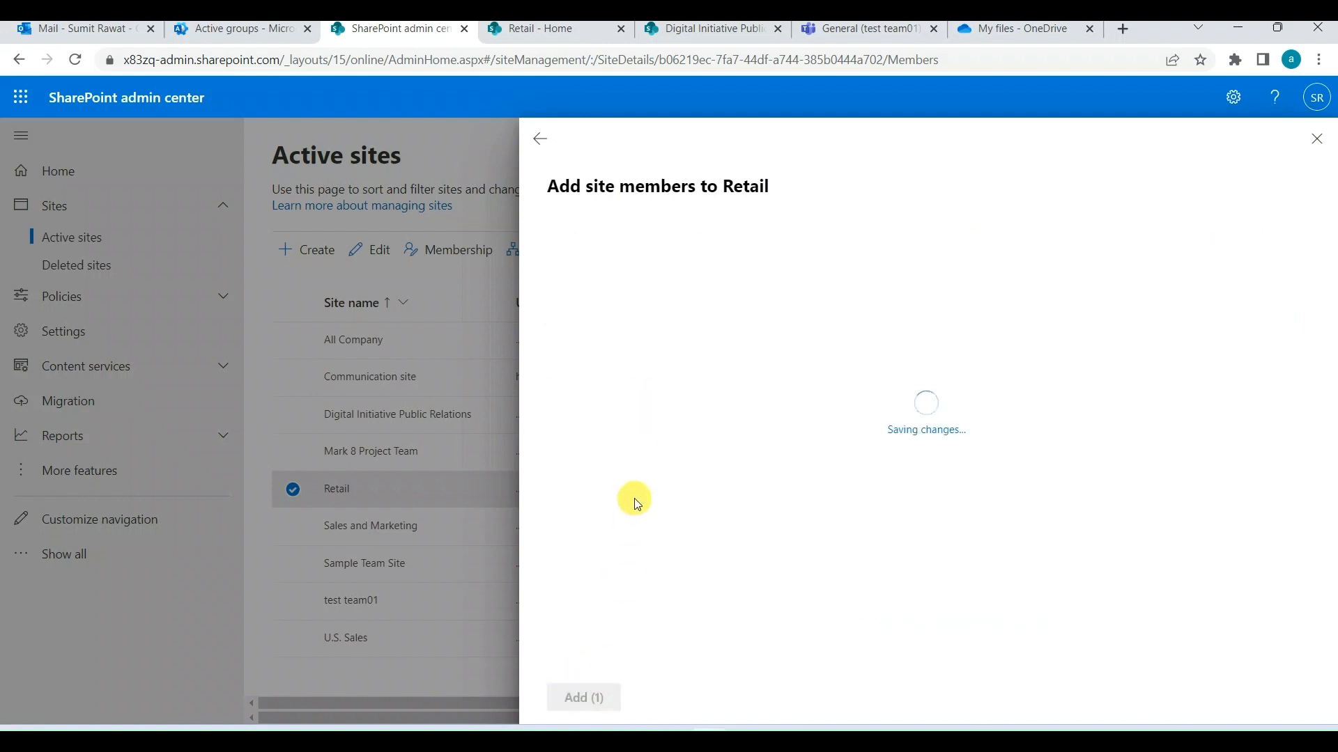
pyautogui.click(540, 141)
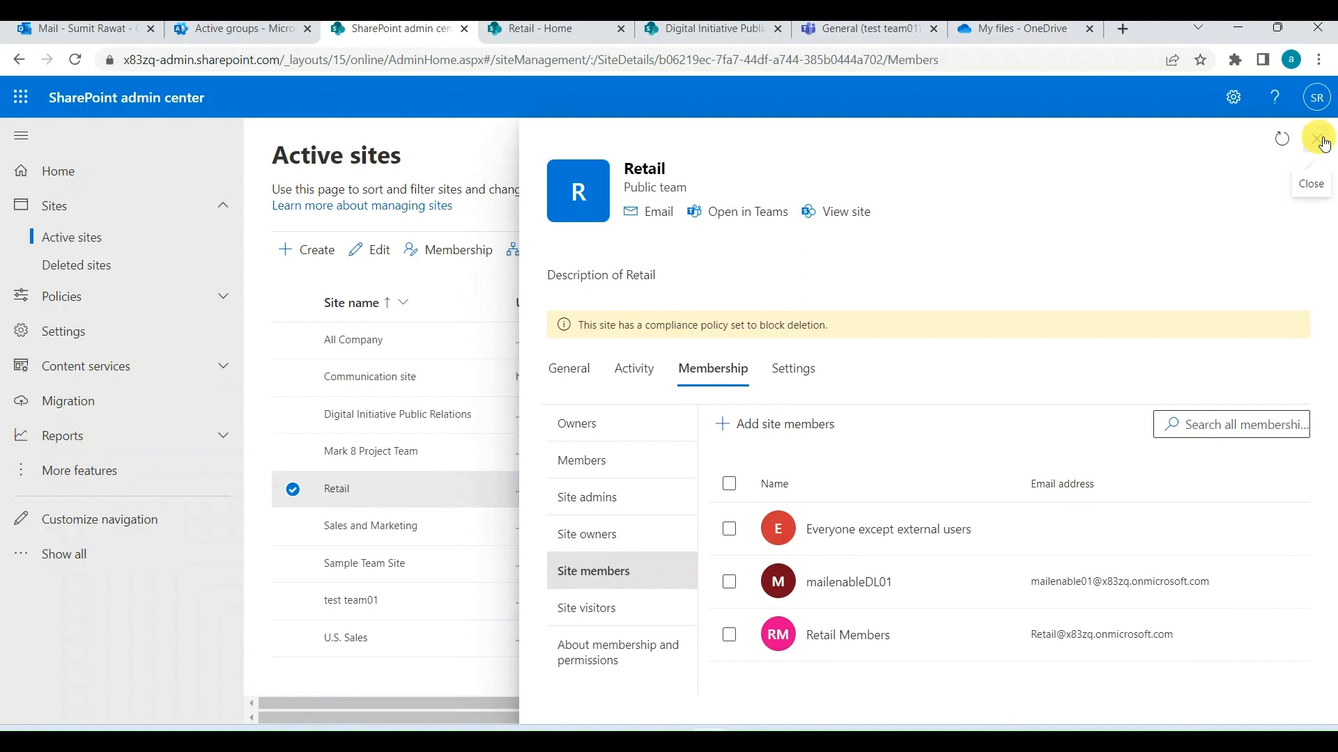
pyautogui.click(1318, 138)
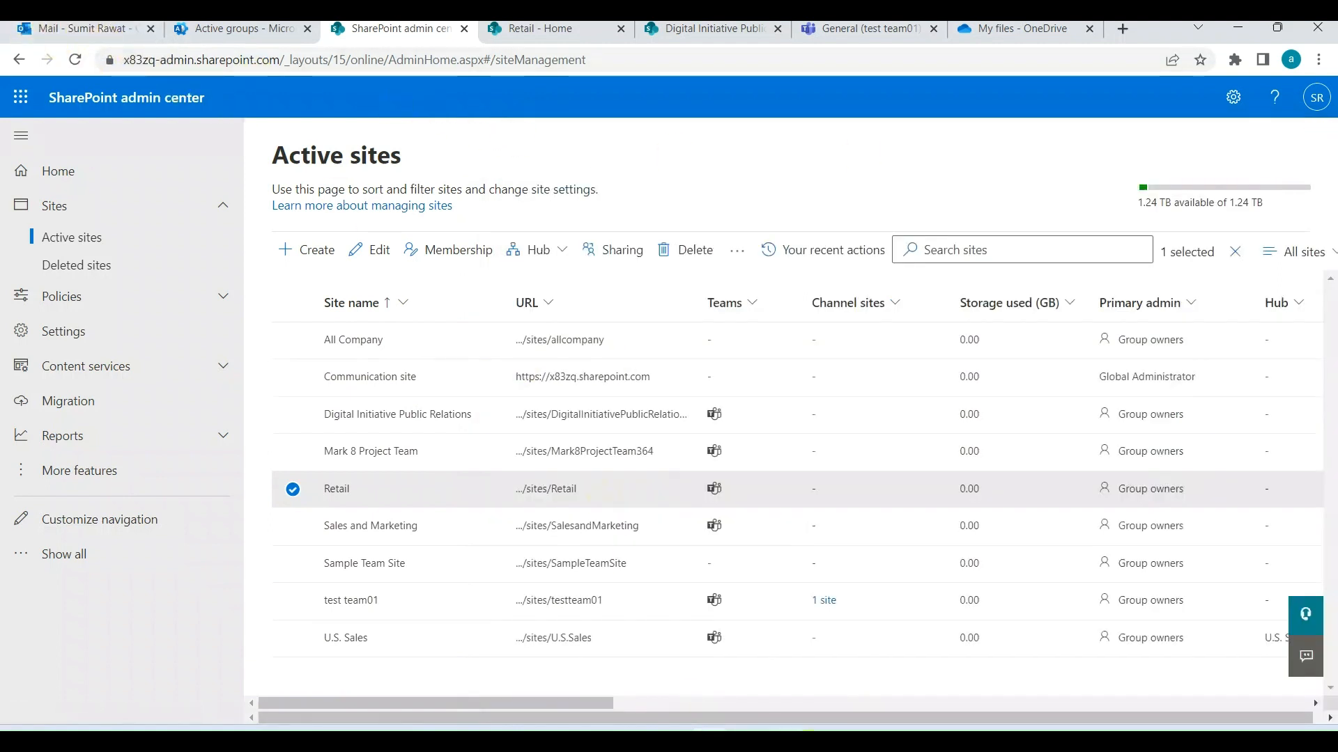
# Switch to the group member's Edge window and refresh the Teams page and the Outlook inbox.
pyautogui.click(802, 718)
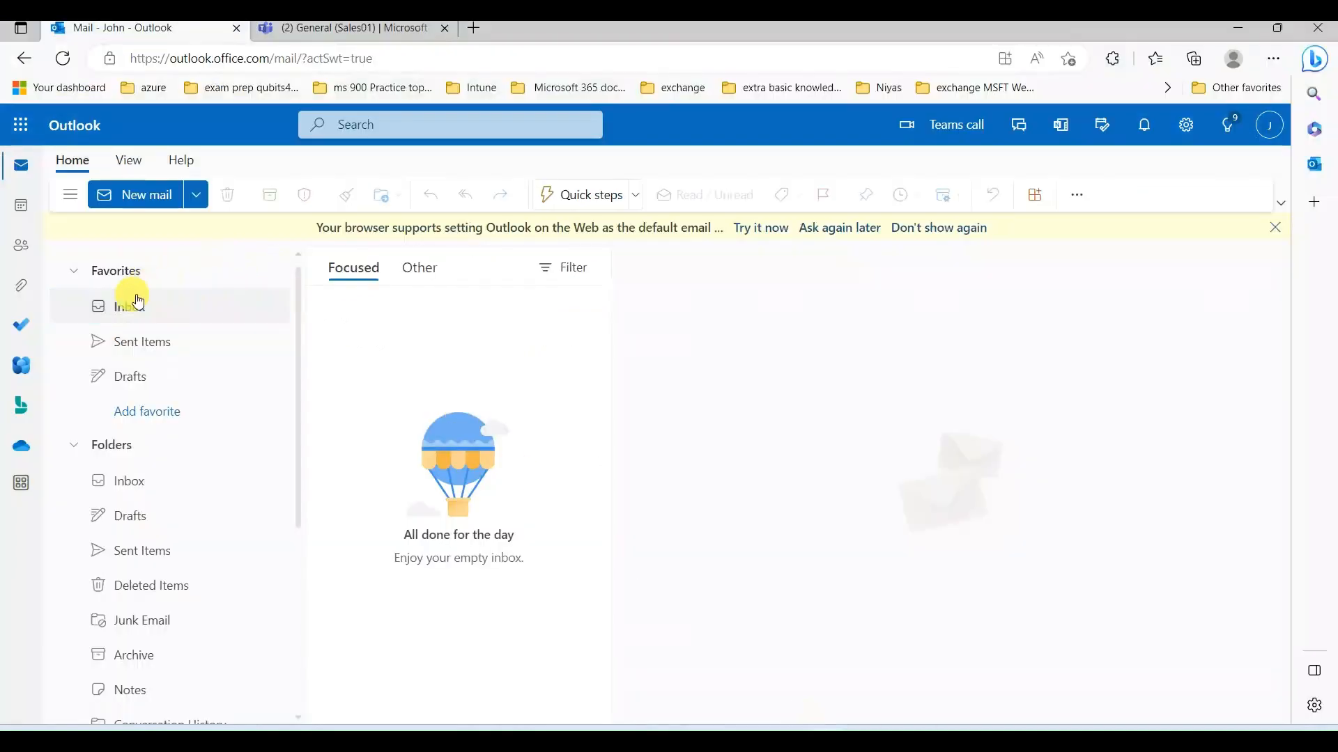
pyautogui.click(331, 34)
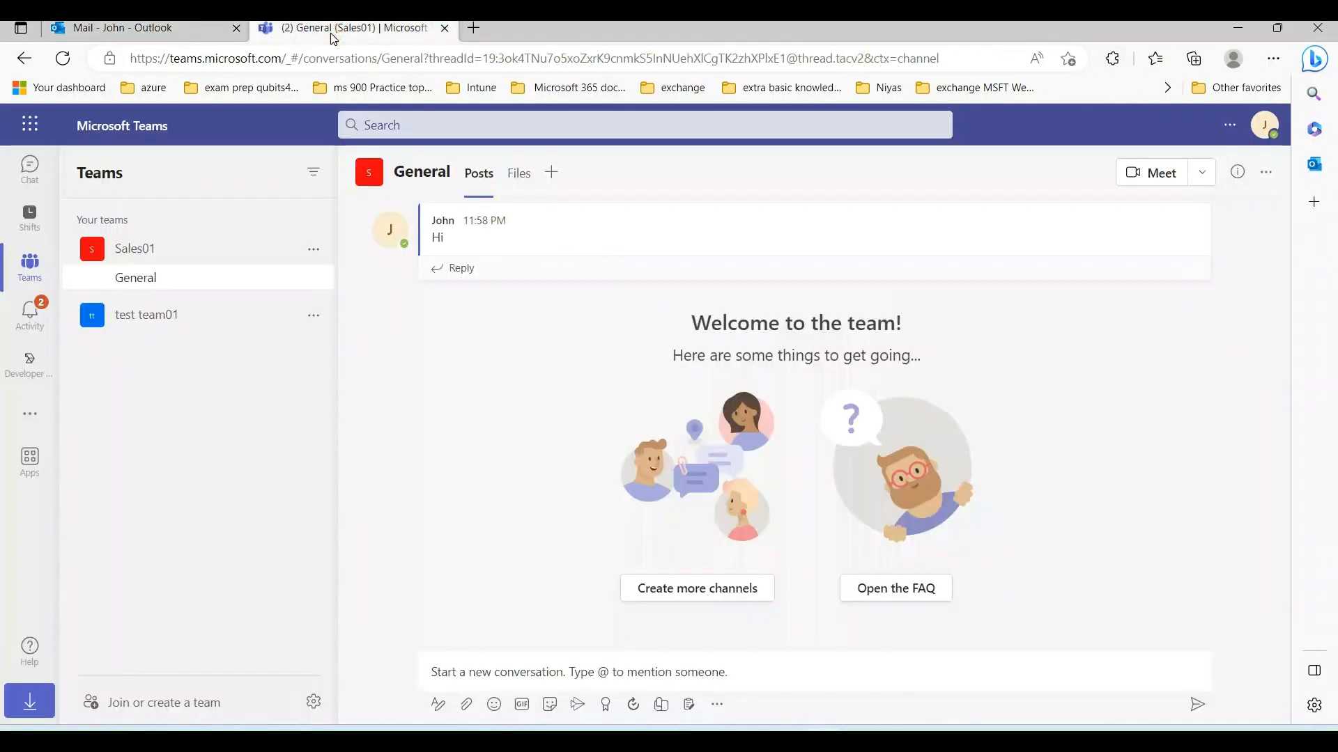
pyautogui.click(63, 58)
pyautogui.click(119, 32)
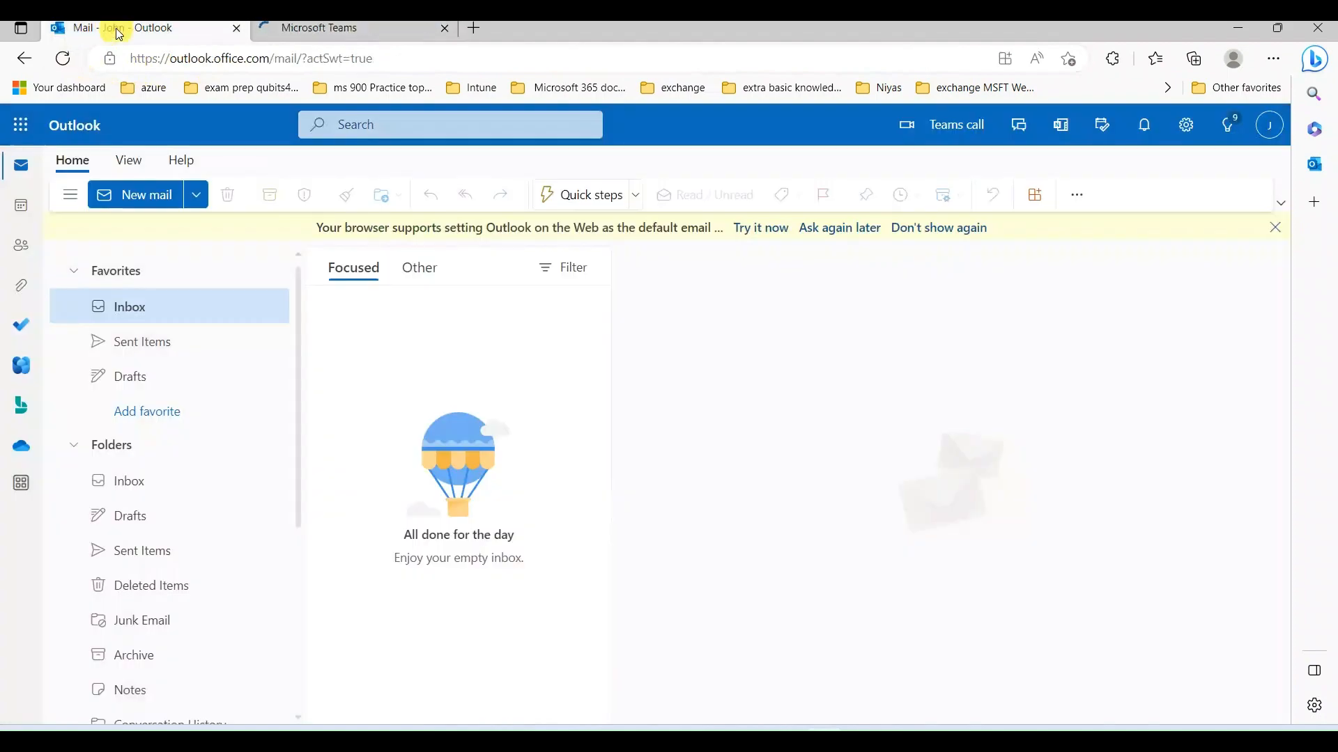
pyautogui.click(144, 314)
pyautogui.click(63, 59)
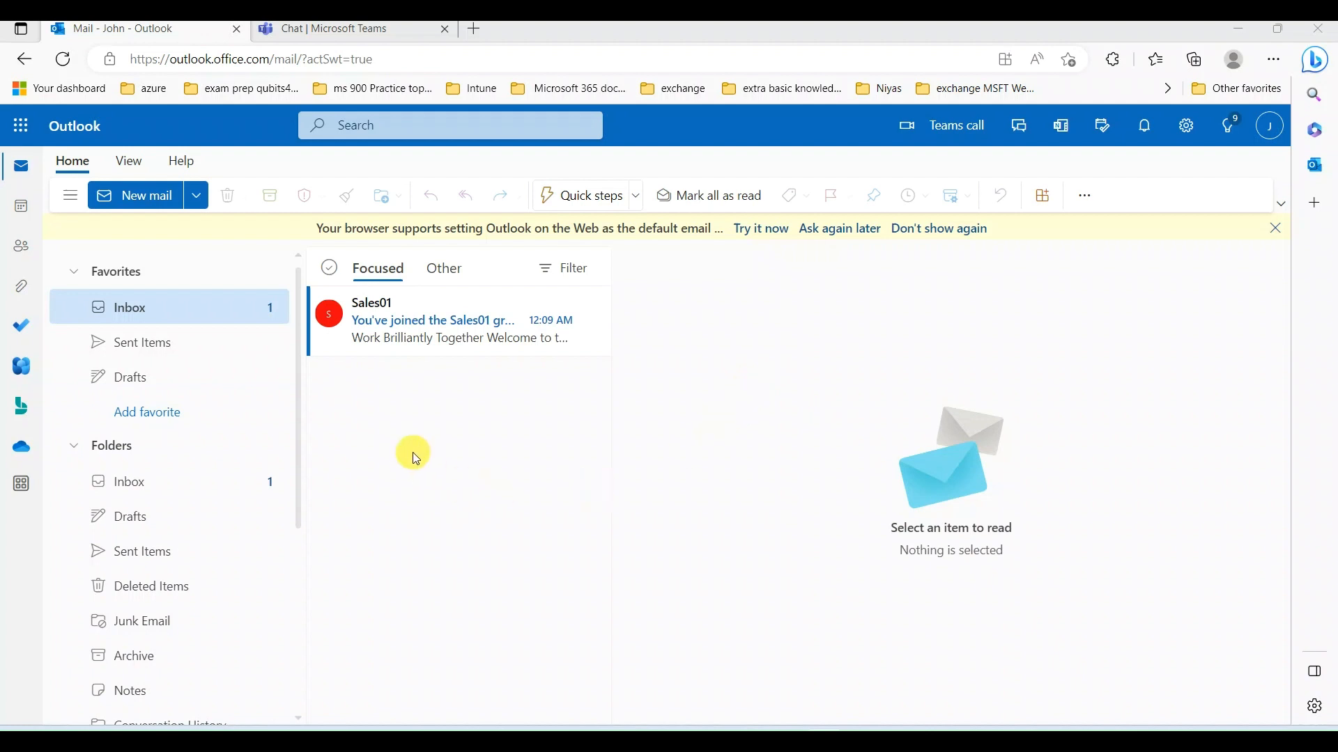
# Open the "You've joined the Sales01 group" message in the inbox and read through its welcome content.
pyautogui.click(388, 332)
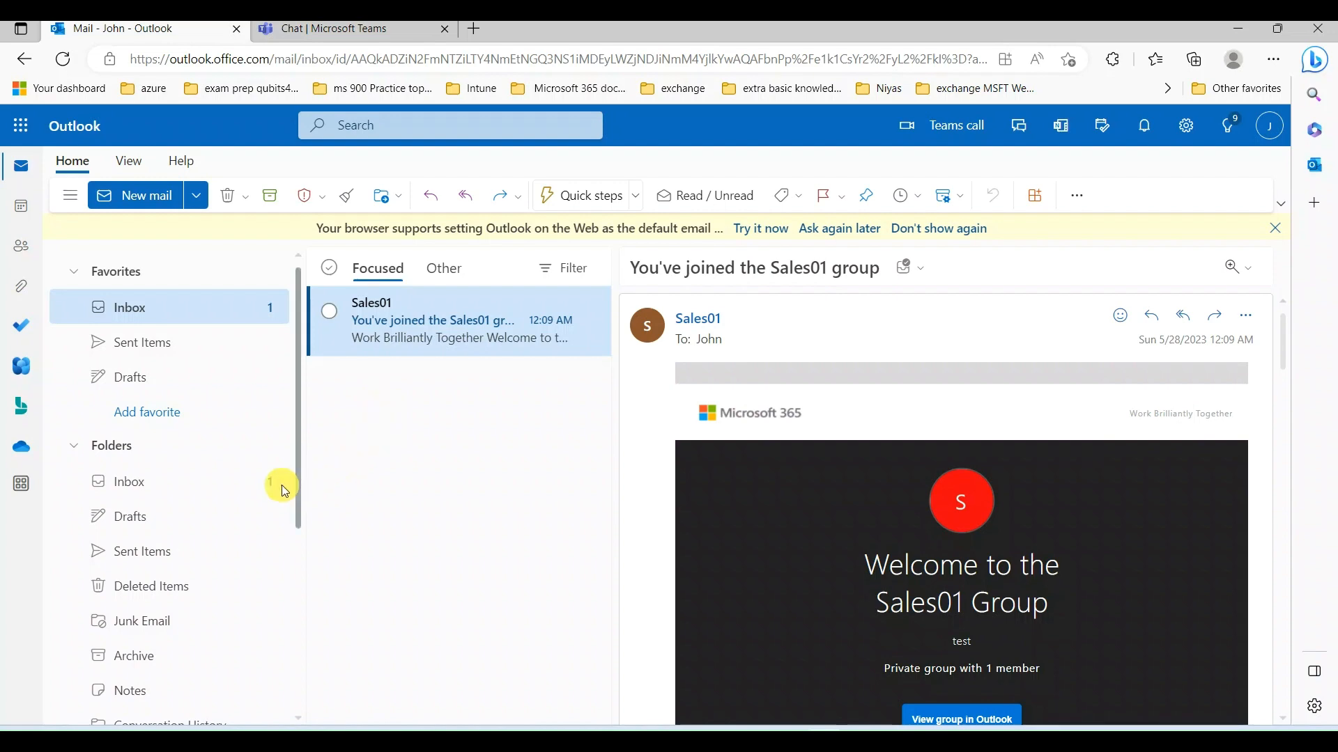
pyautogui.click(140, 482)
pyautogui.click(163, 318)
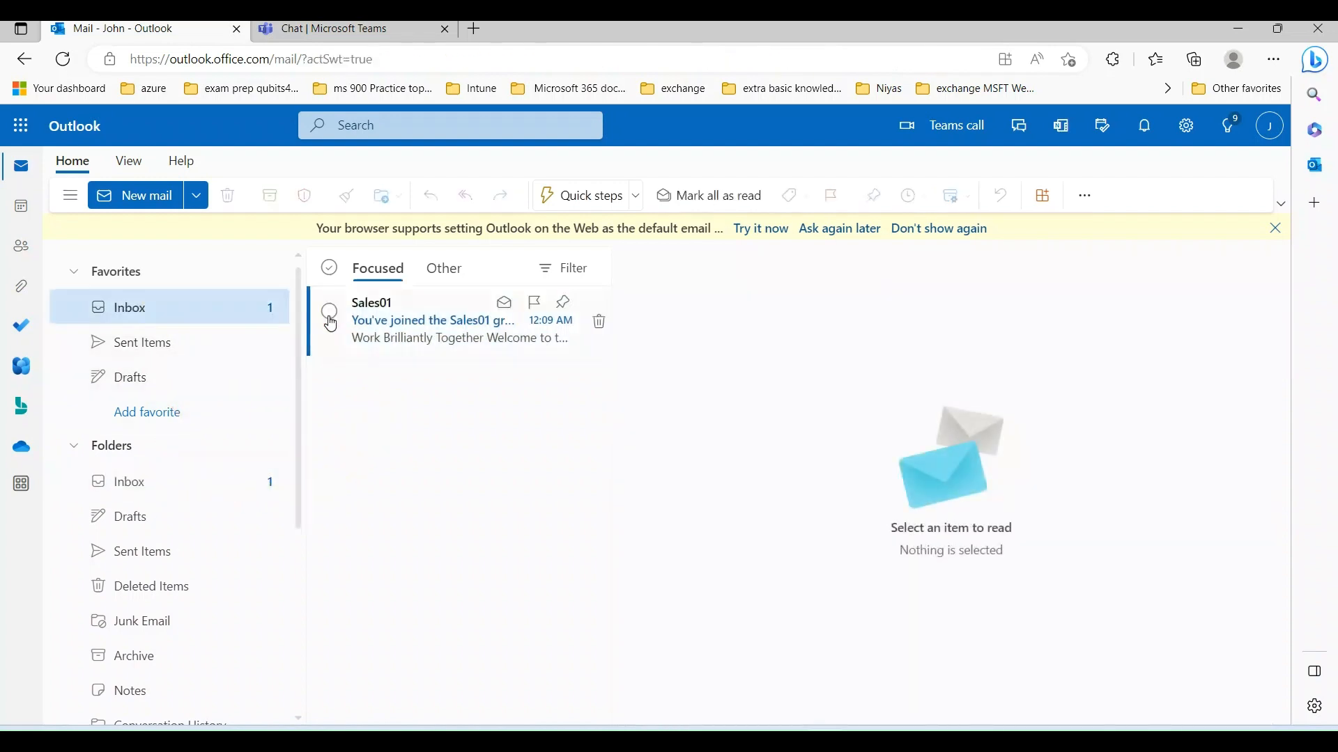
pyautogui.click(404, 333)
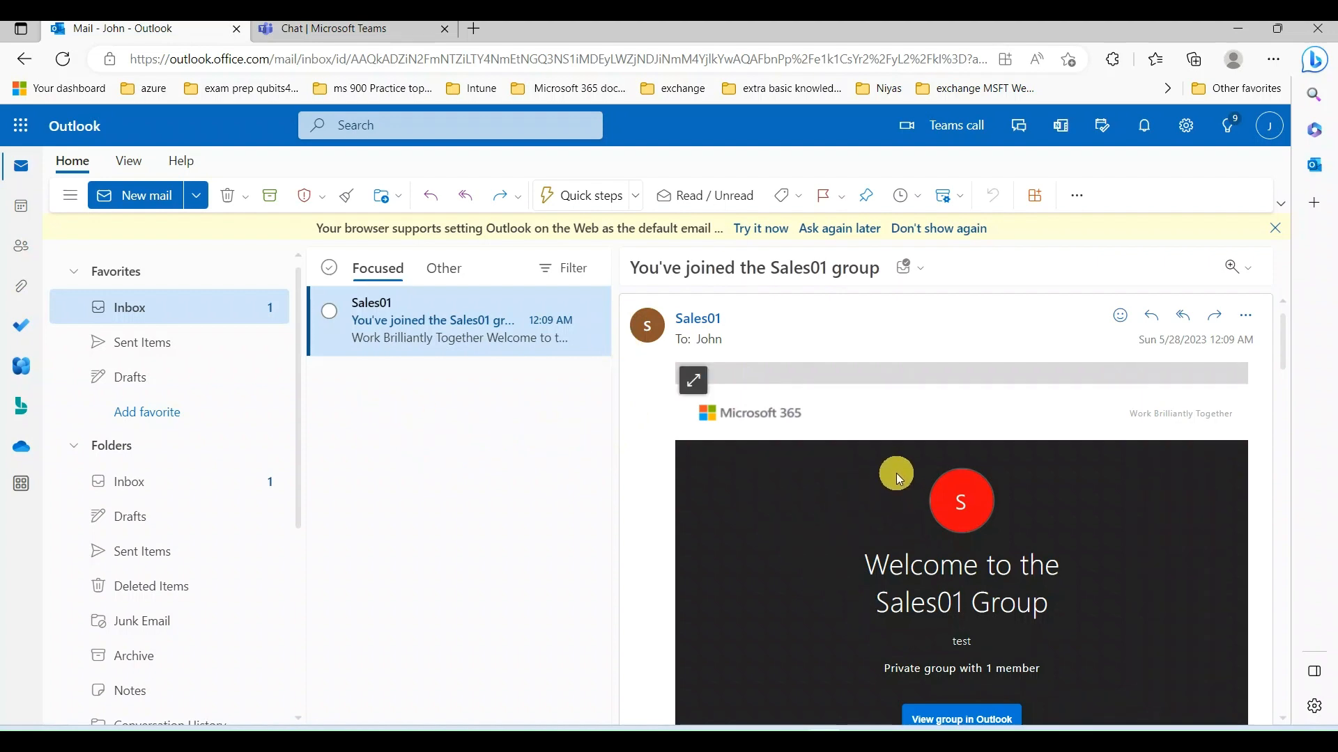
pyautogui.scroll(-5, 785, 468)
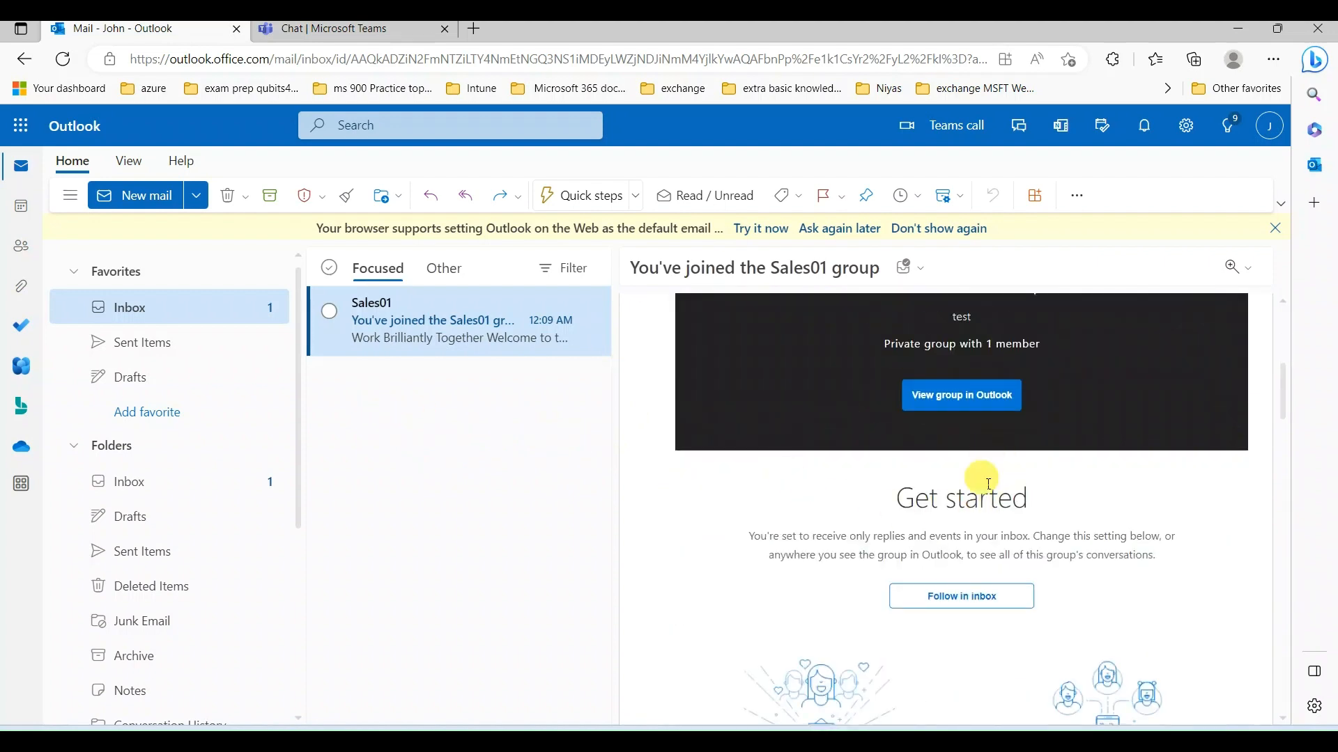
# View the Sales01 group in Outlook from its welcome message, continuing with the group member's signed-in account.
pyautogui.click(959, 403)
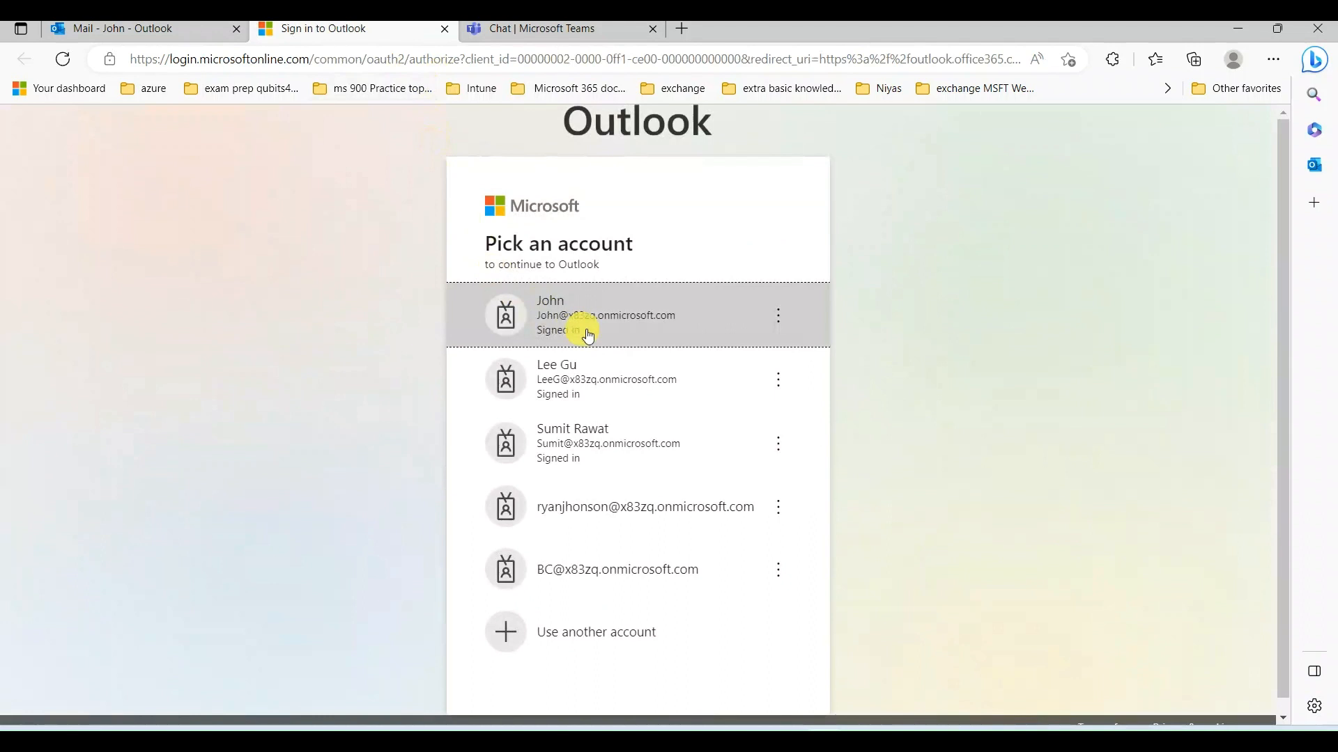
pyautogui.click(591, 333)
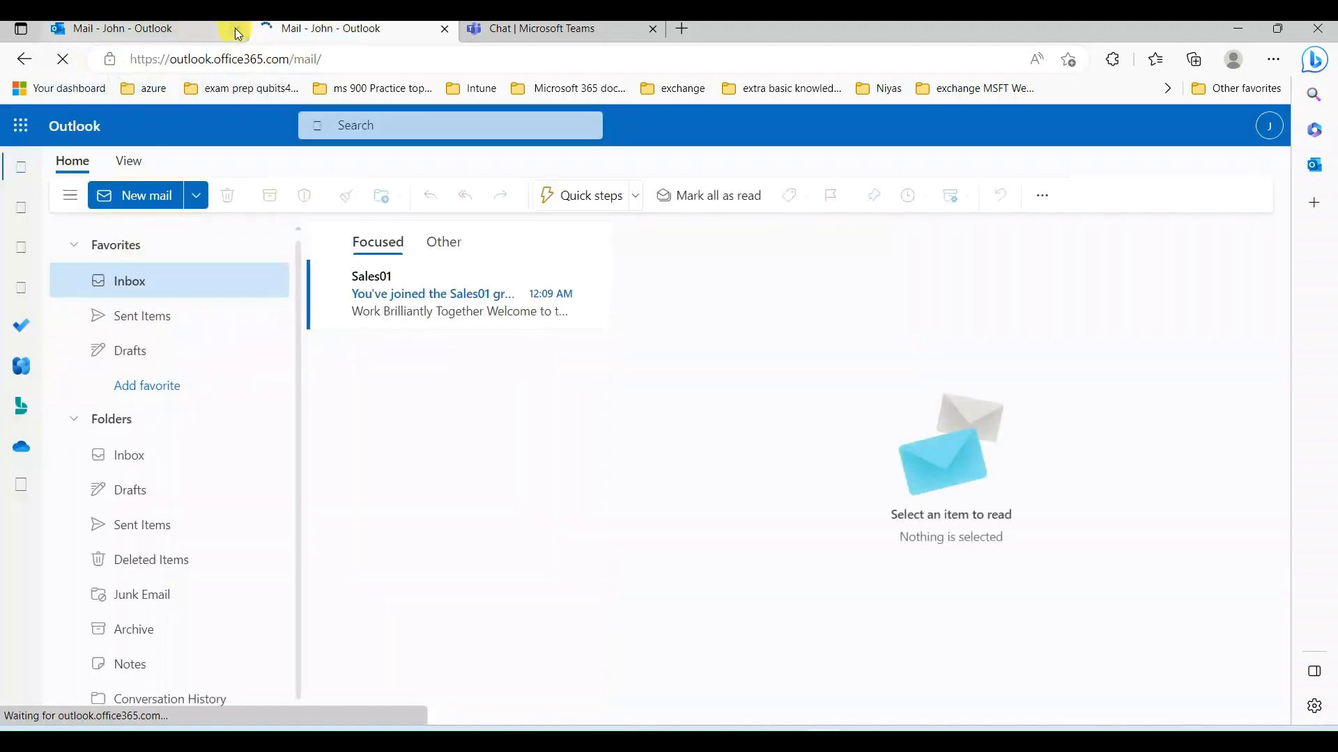
pyautogui.scroll(-1, 150, 377)
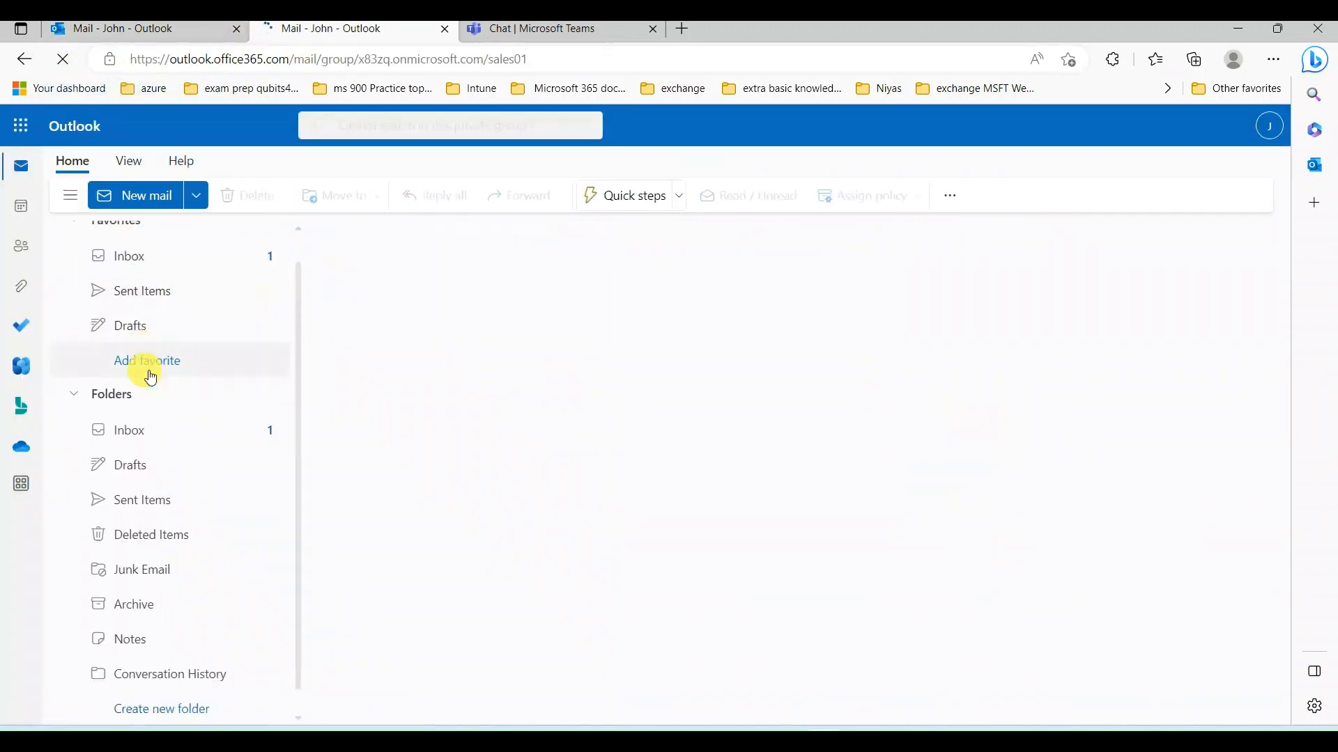
# Return to the first Outlook mailbox page and open the Sales01 group from its folder list.
pyautogui.scroll(-1, 150, 377)
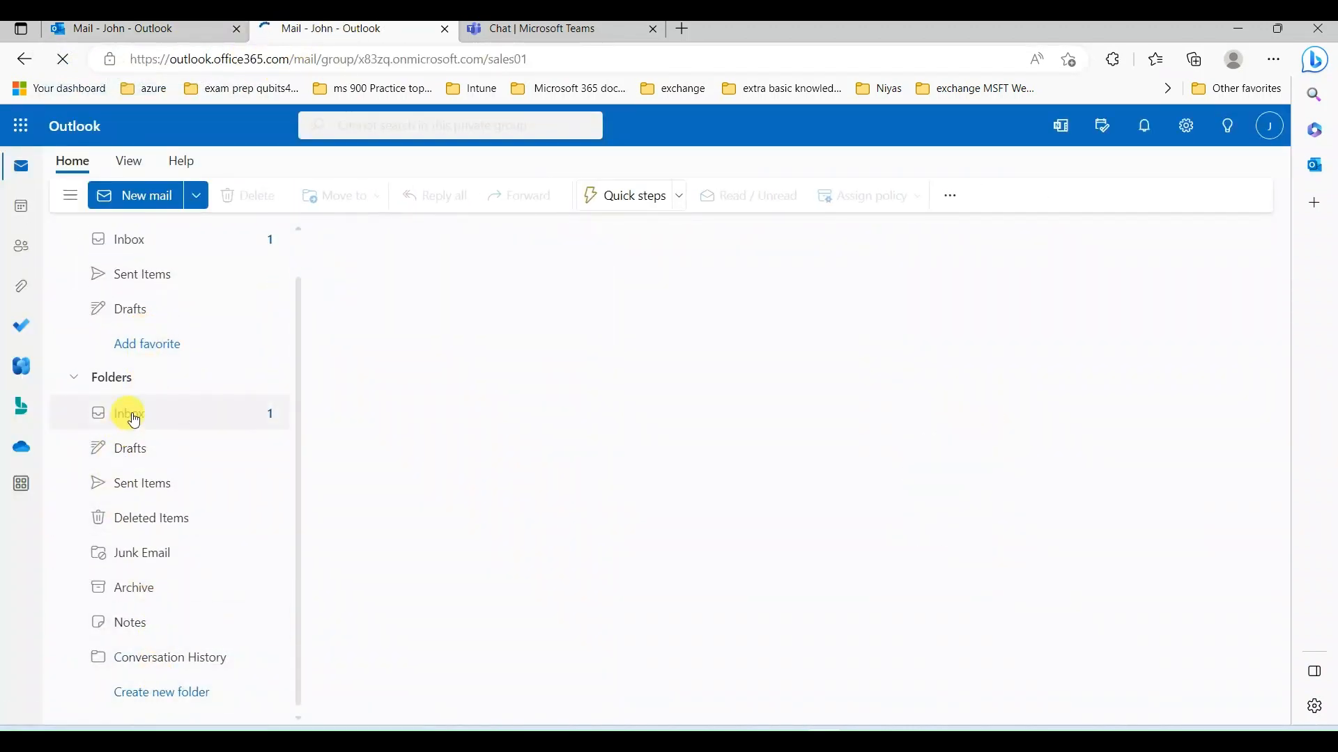
pyautogui.click(134, 420)
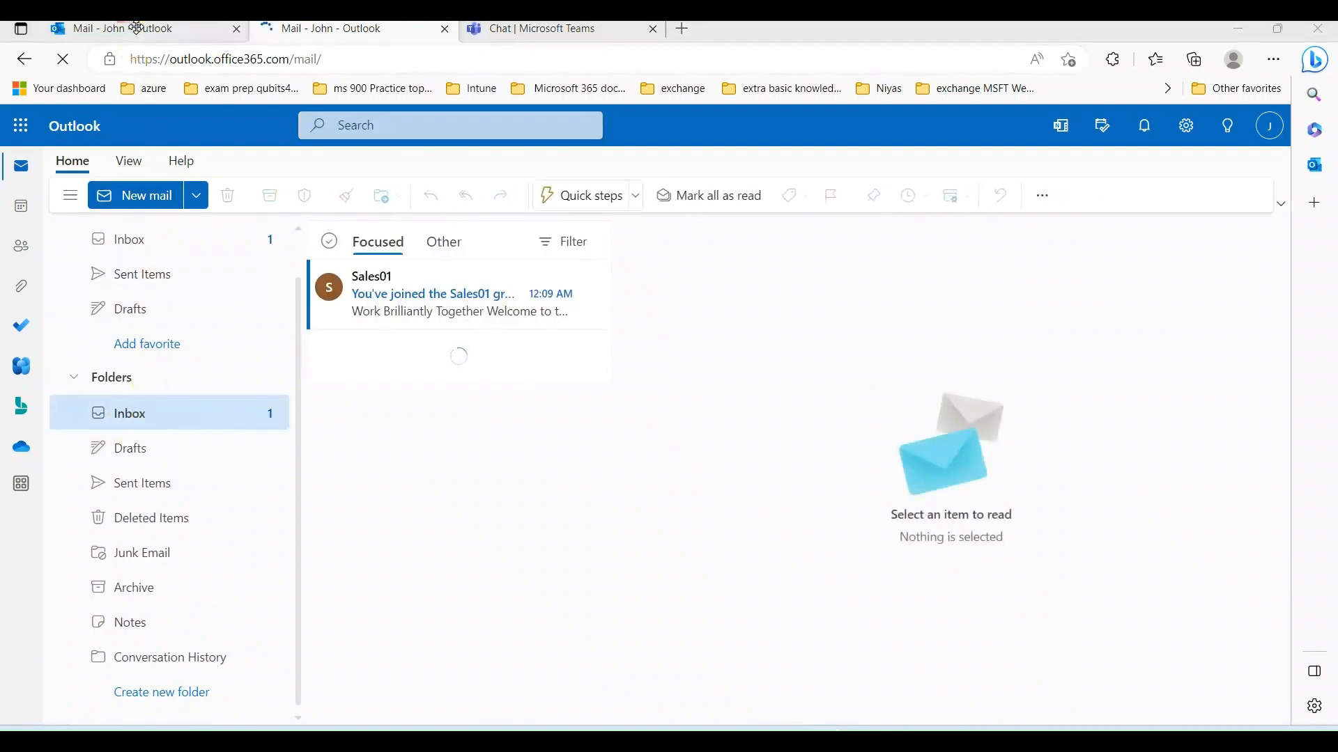
pyautogui.click(136, 27)
pyautogui.scroll(-4, 139, 488)
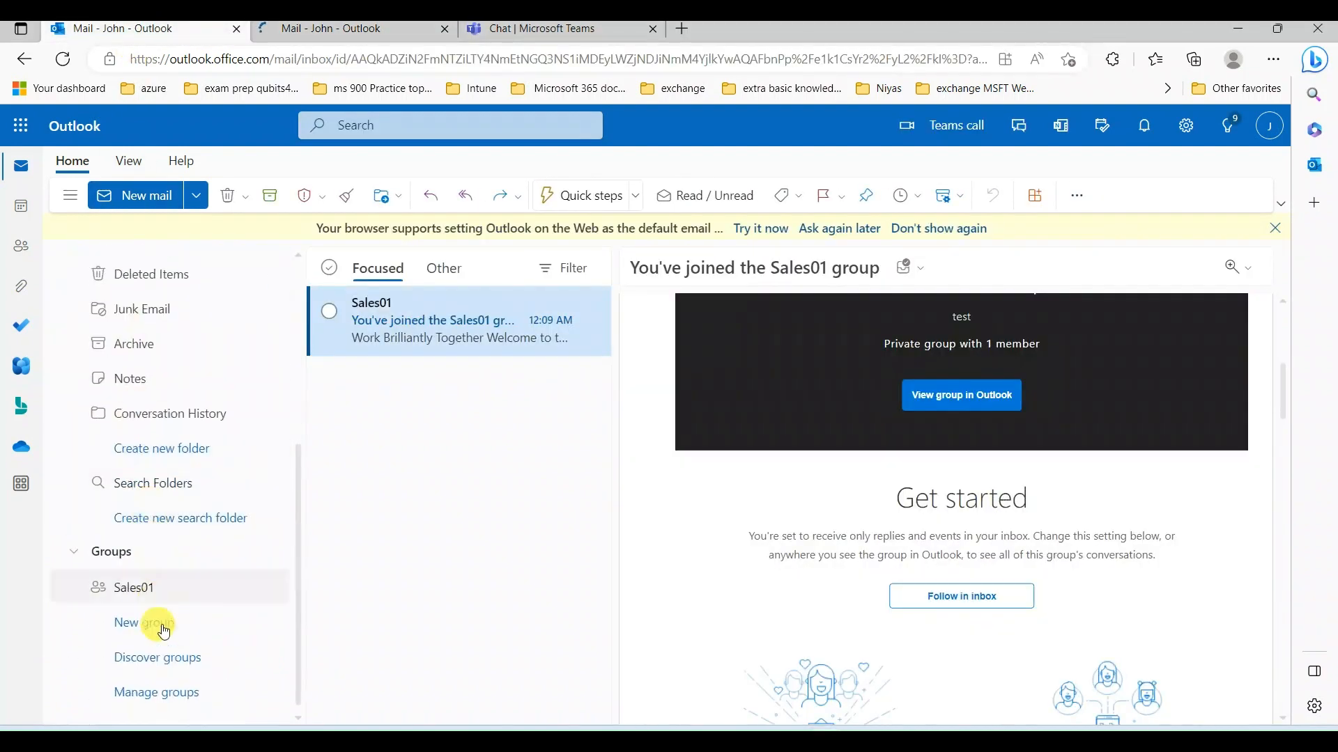
pyautogui.click(151, 597)
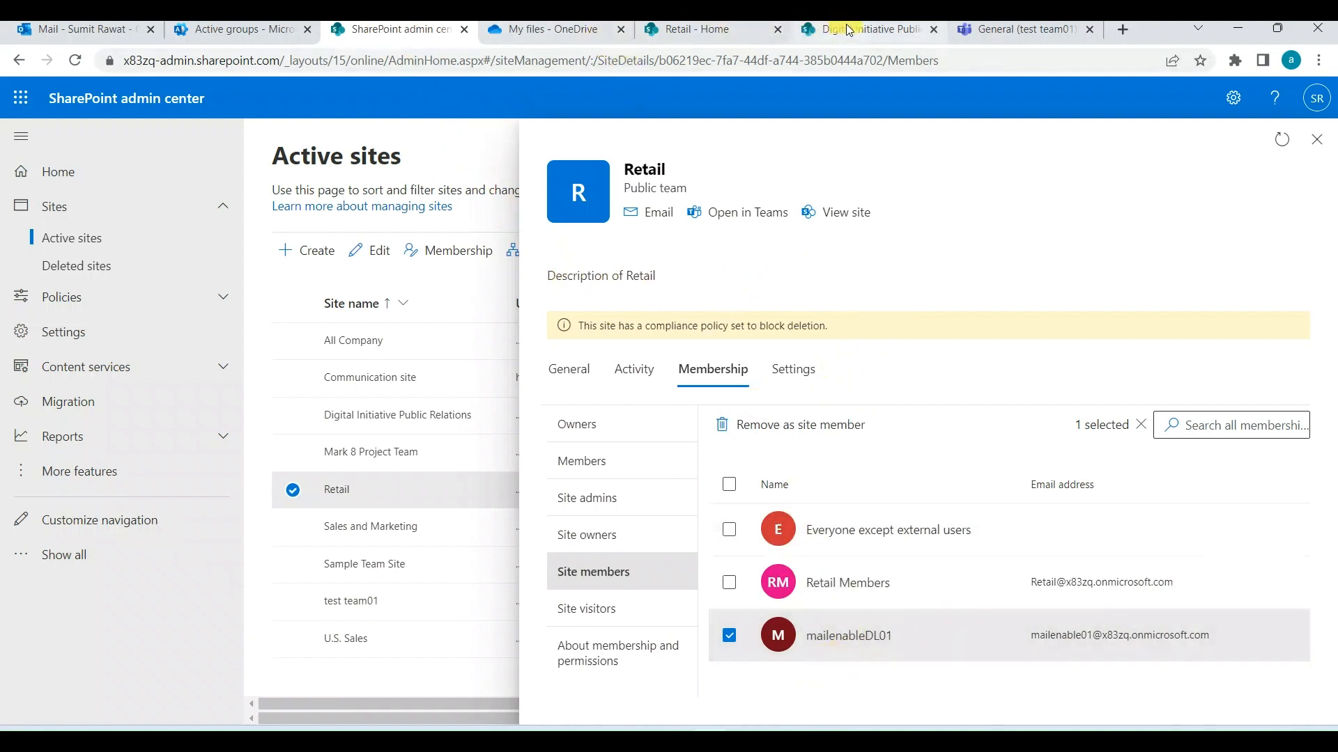
# On the Retail SharePoint site, review the site permissions for owners and members, including mailenableDL01's options, and close the permissions.
pyautogui.click(709, 33)
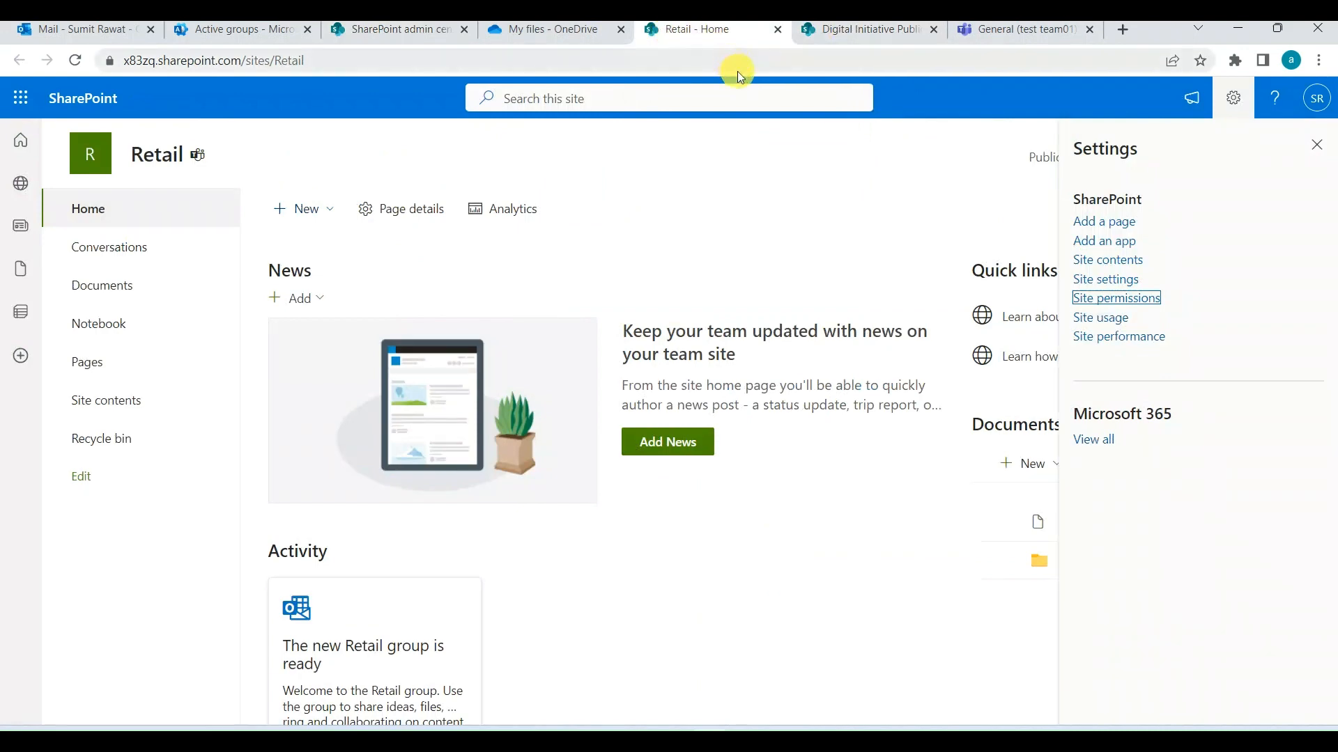
pyautogui.click(408, 29)
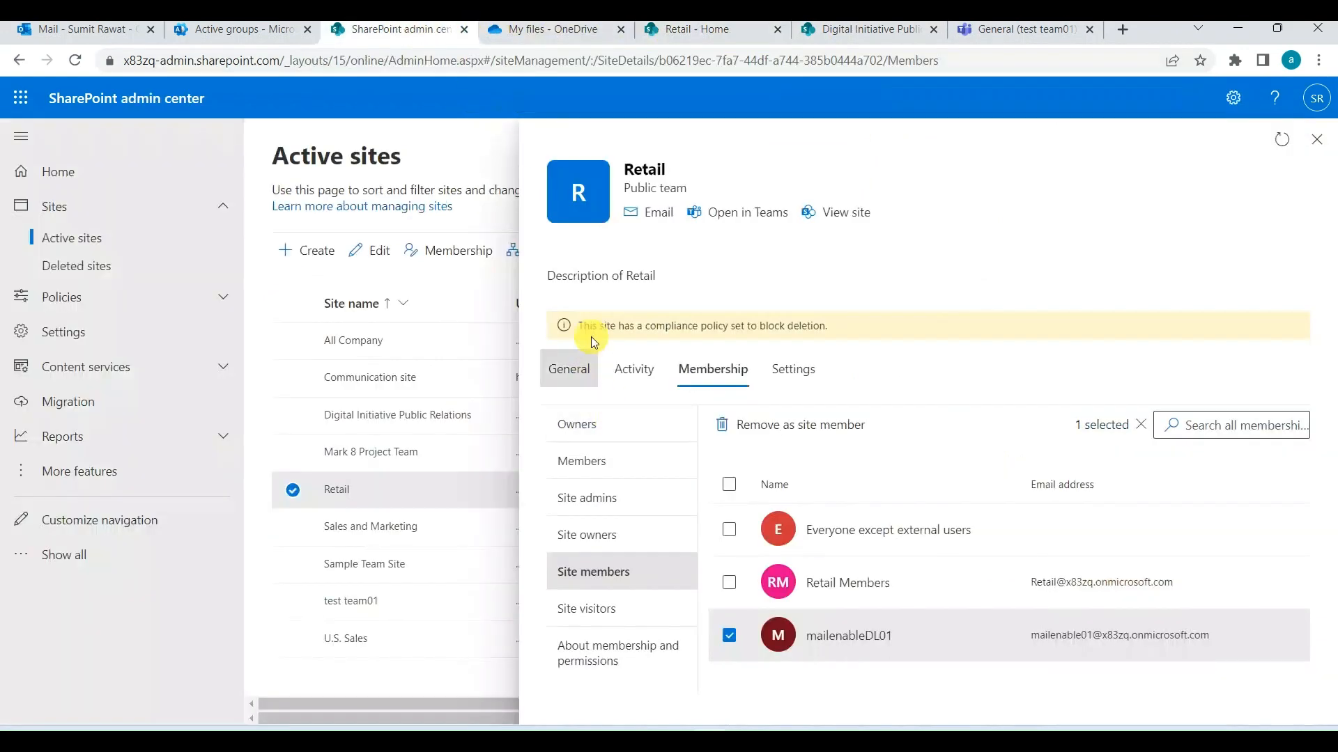
pyautogui.click(701, 30)
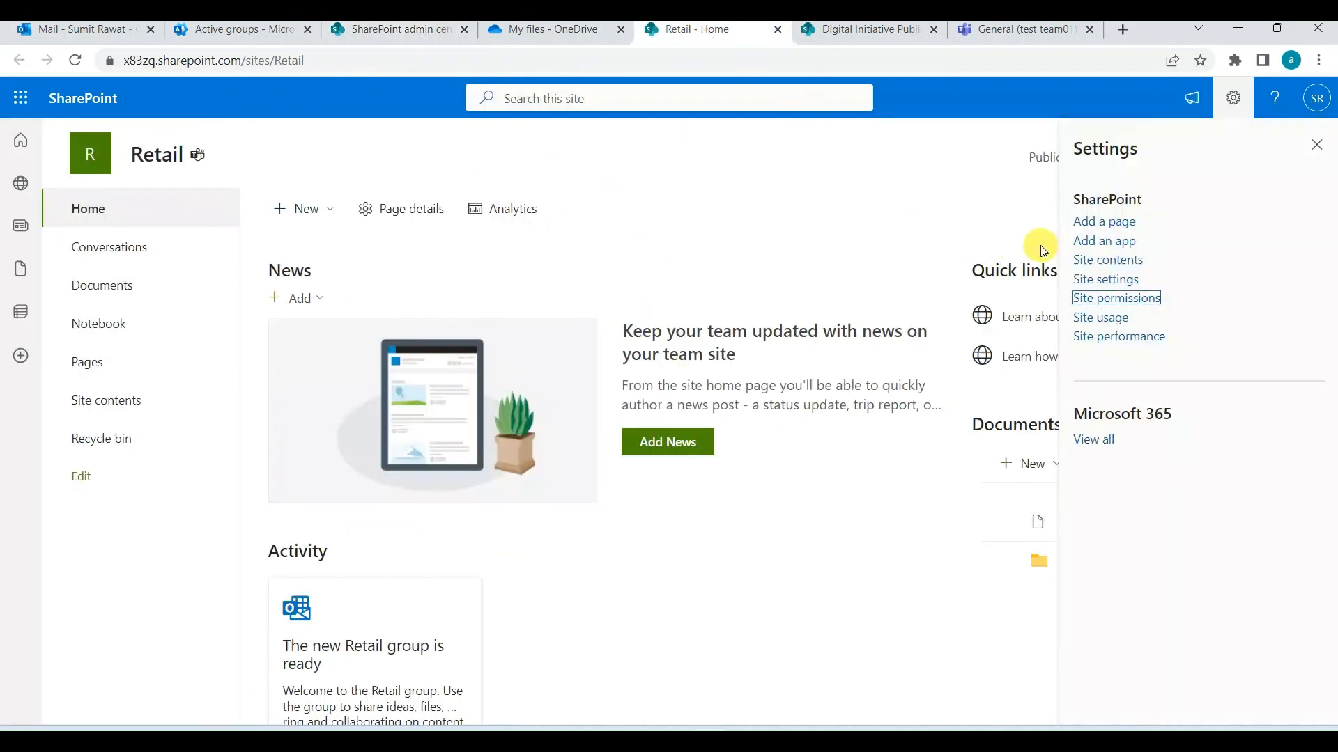
pyautogui.click(1116, 298)
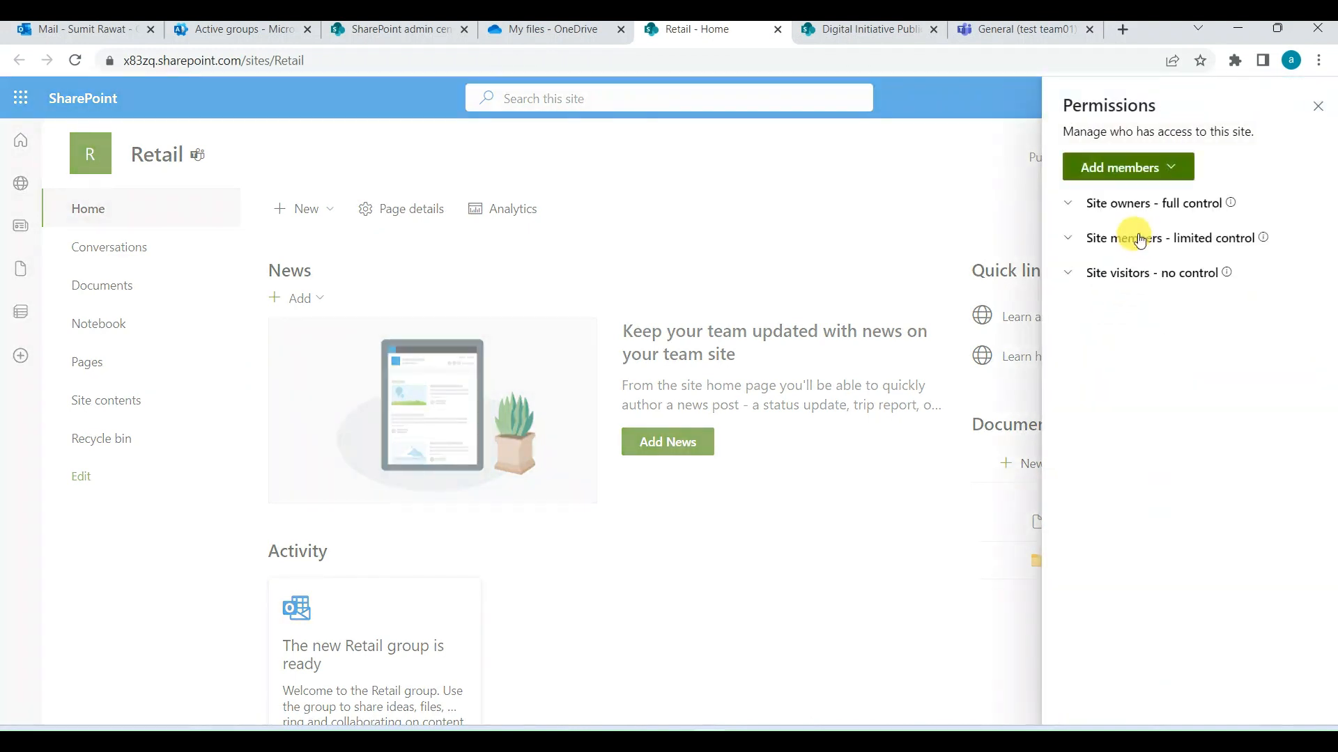
pyautogui.click(1140, 242)
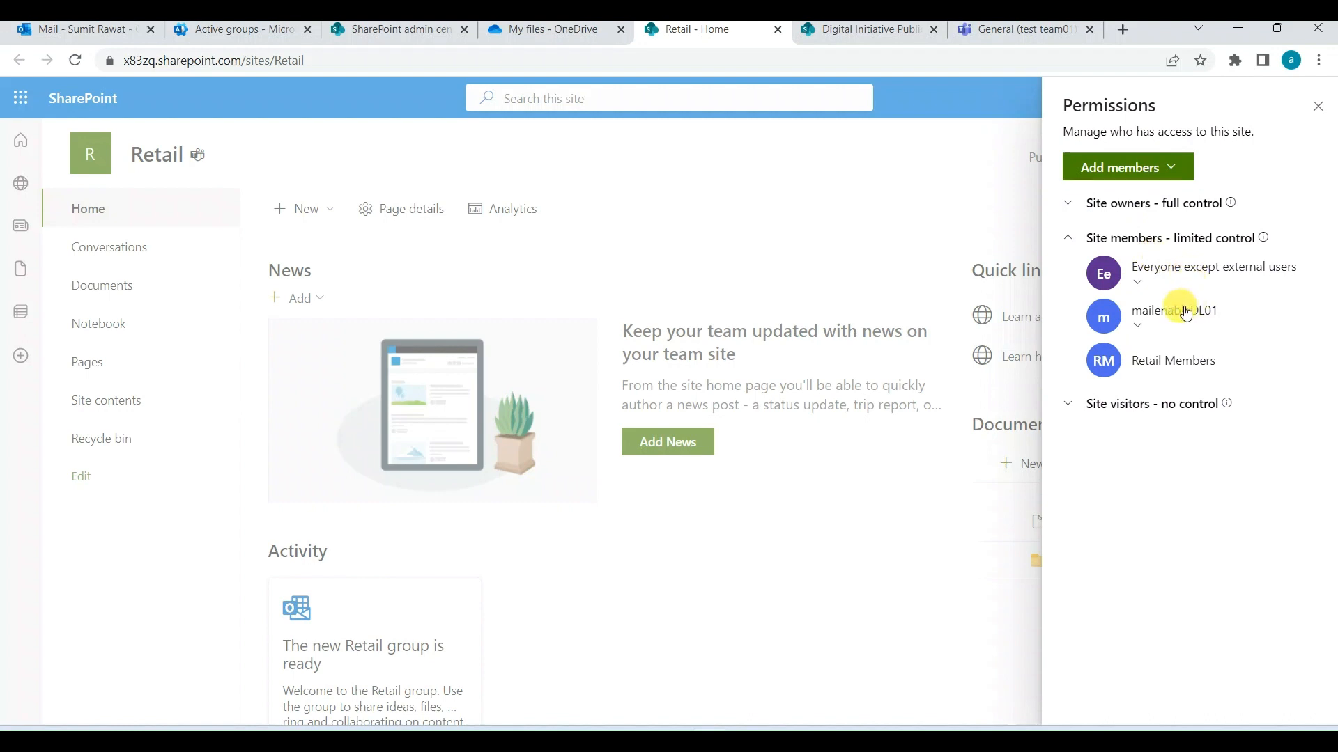
pyautogui.click(1137, 324)
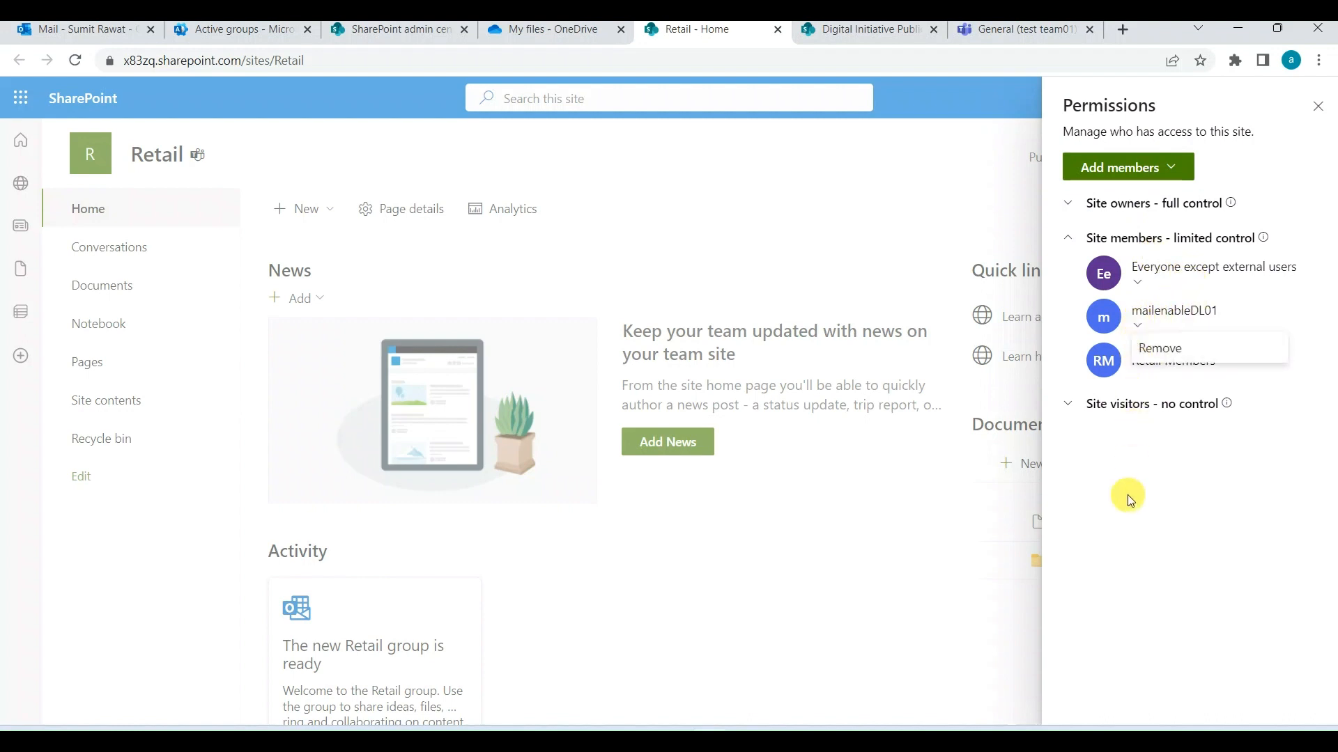
pyautogui.click(1157, 406)
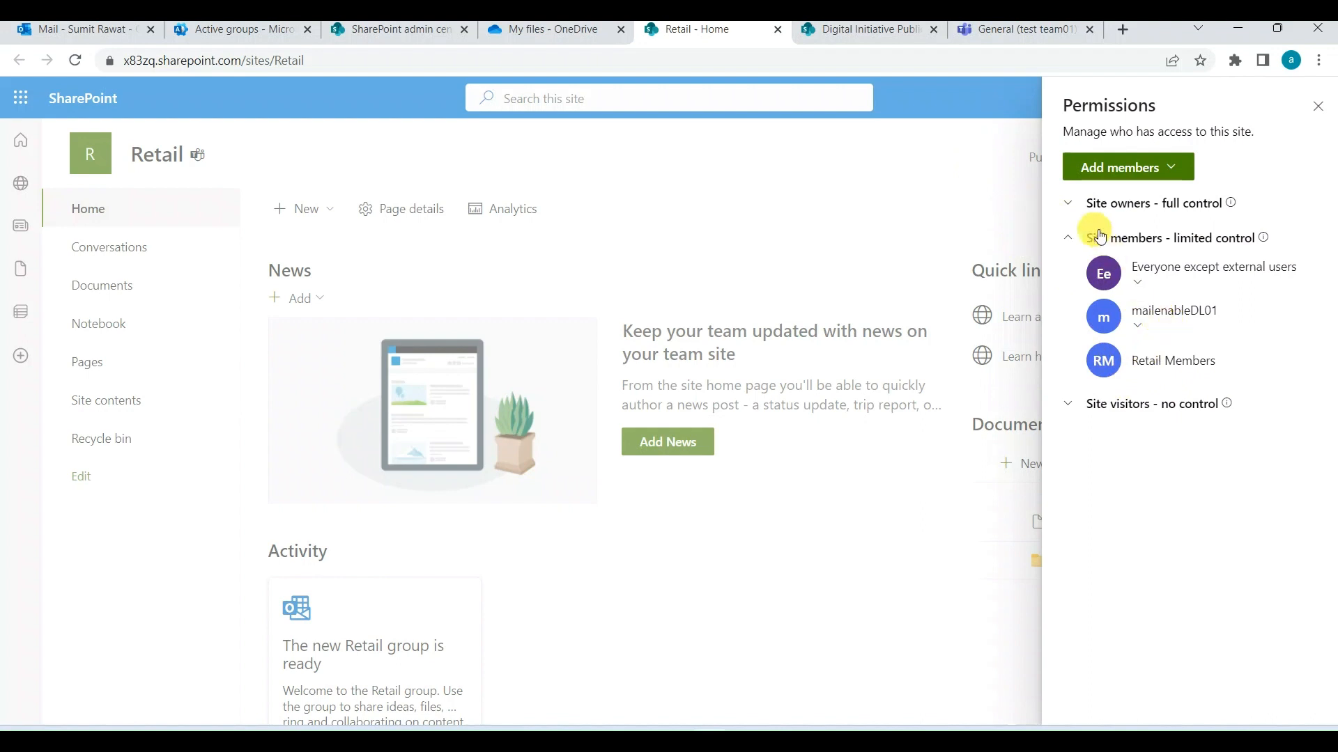
pyautogui.click(1071, 203)
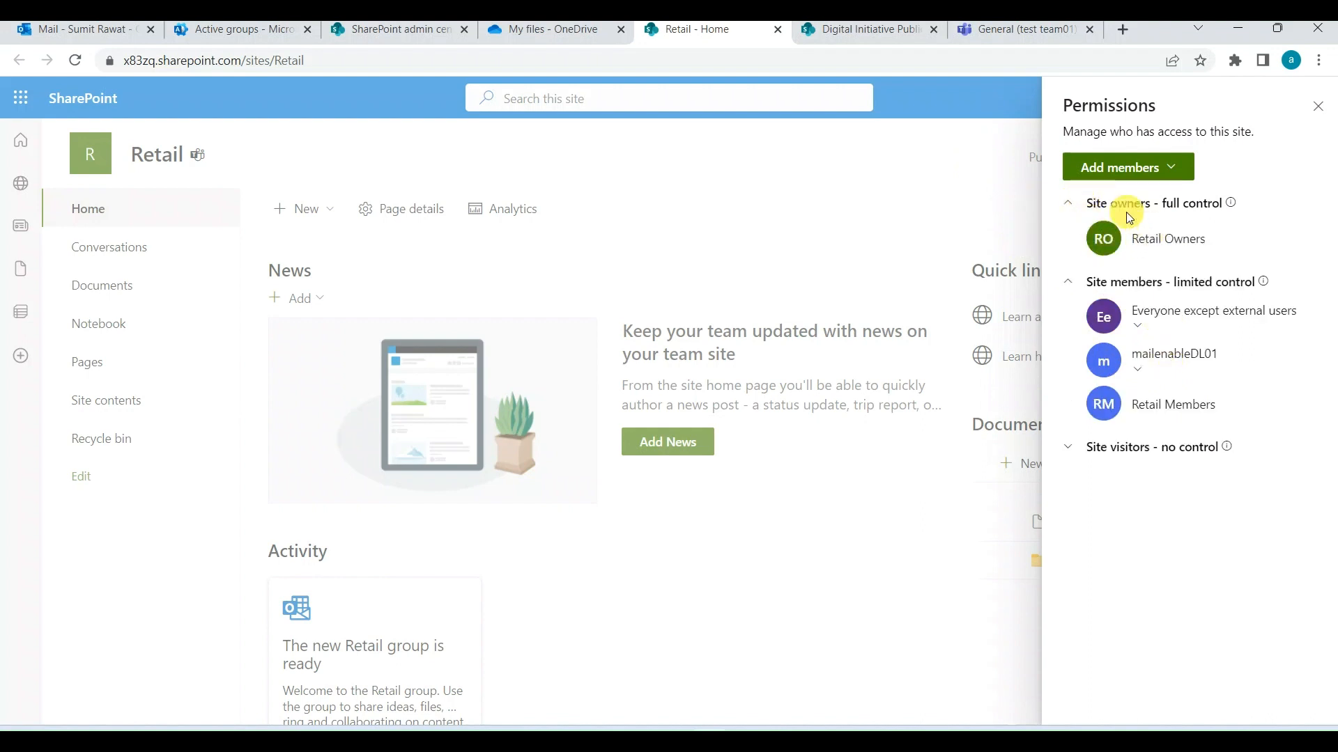
pyautogui.click(1068, 203)
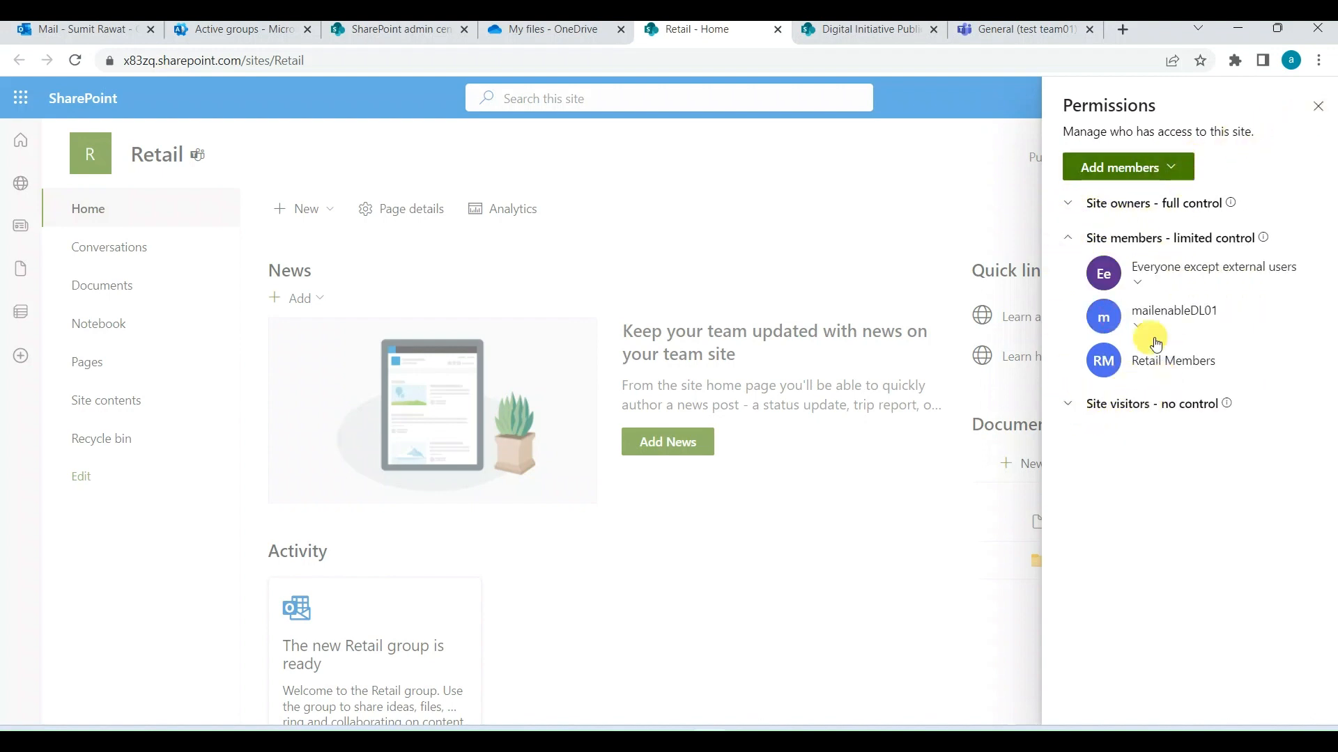
pyautogui.click(1318, 108)
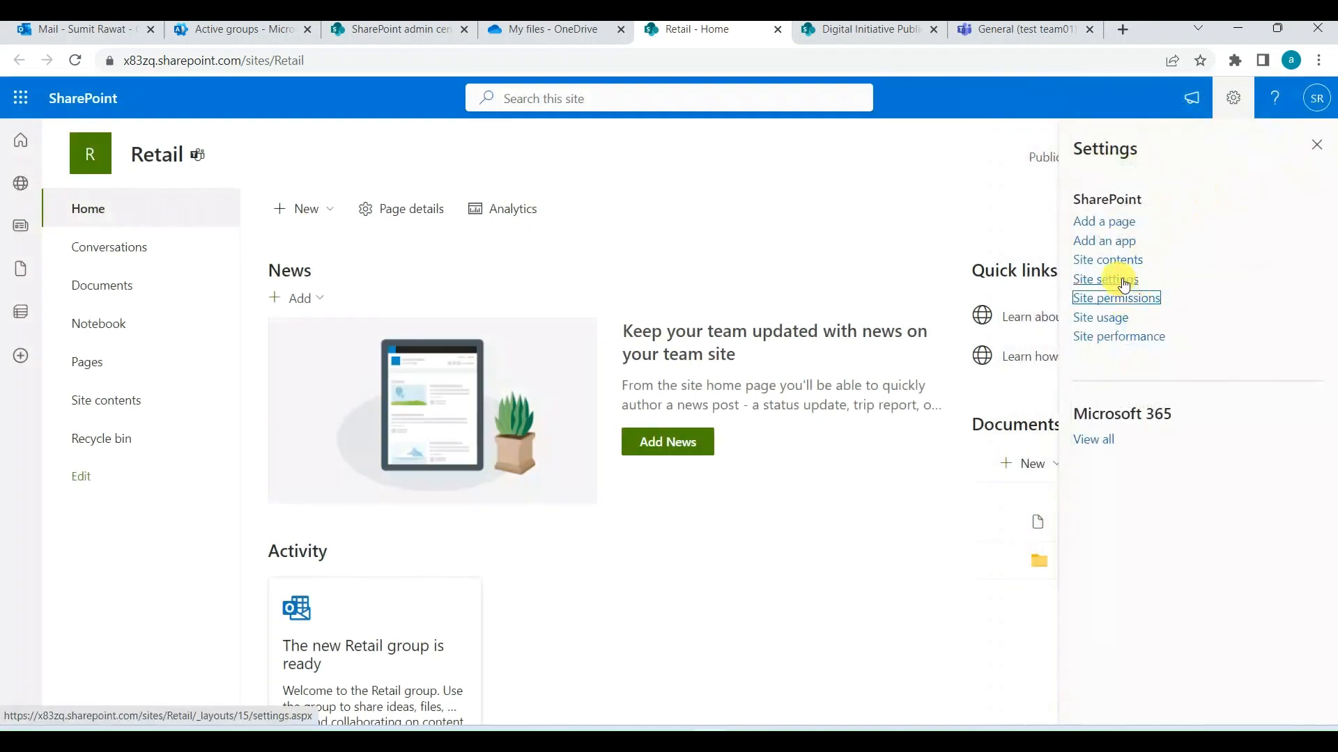
# View Retail's site settings and site contents, and open the site's advanced permissions settings.
pyautogui.click(1123, 282)
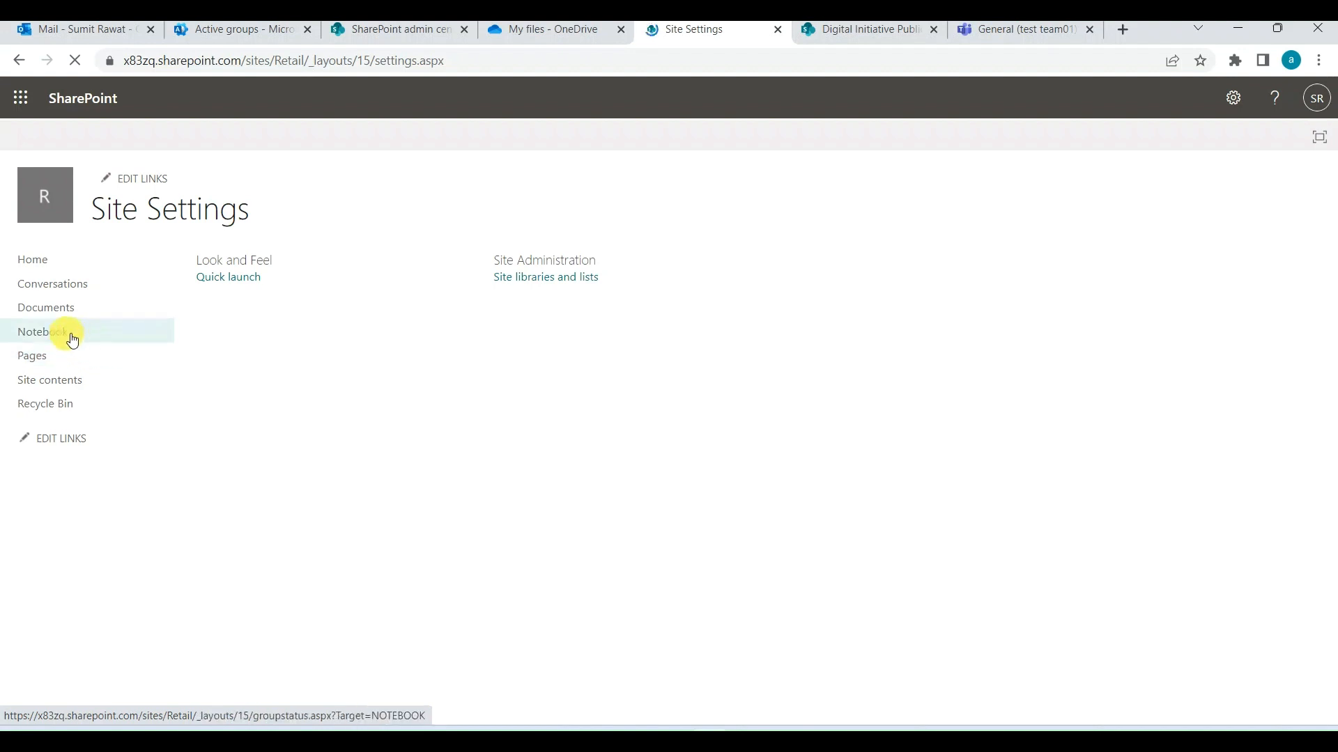
pyautogui.click(55, 382)
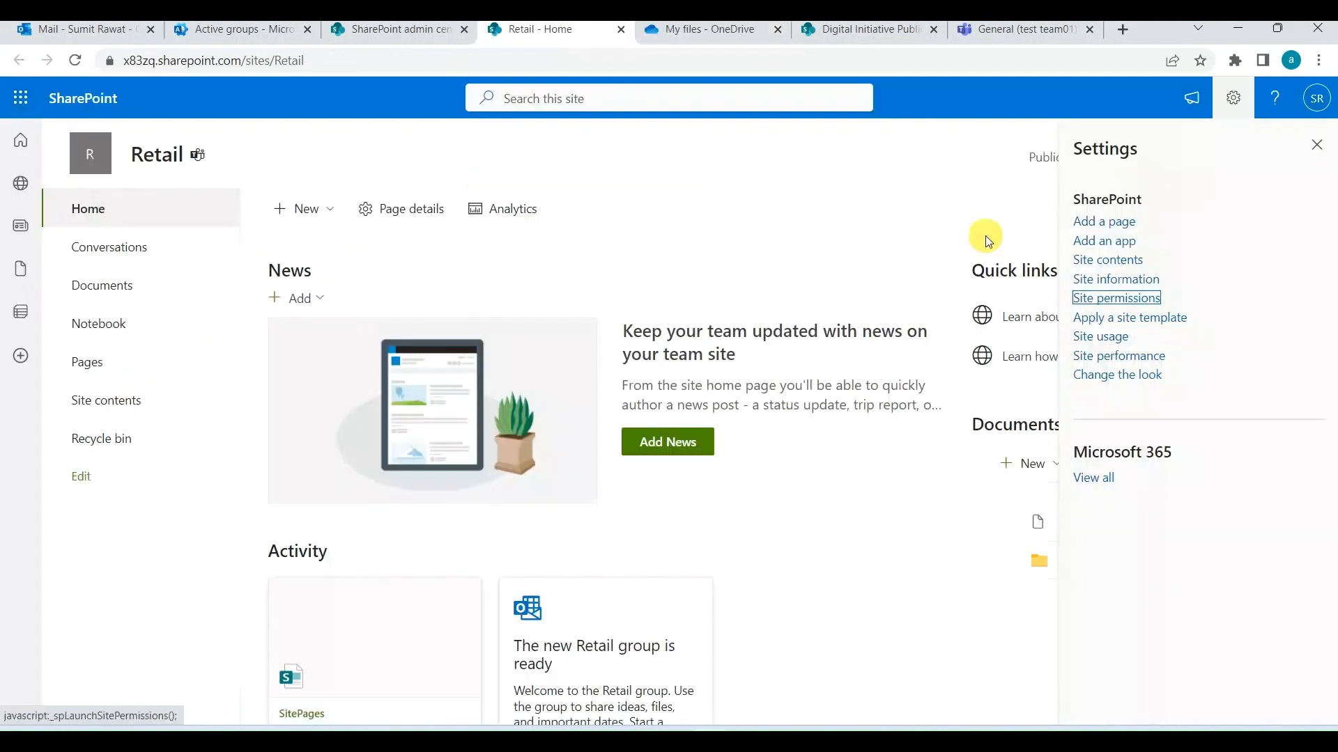
pyautogui.click(1129, 304)
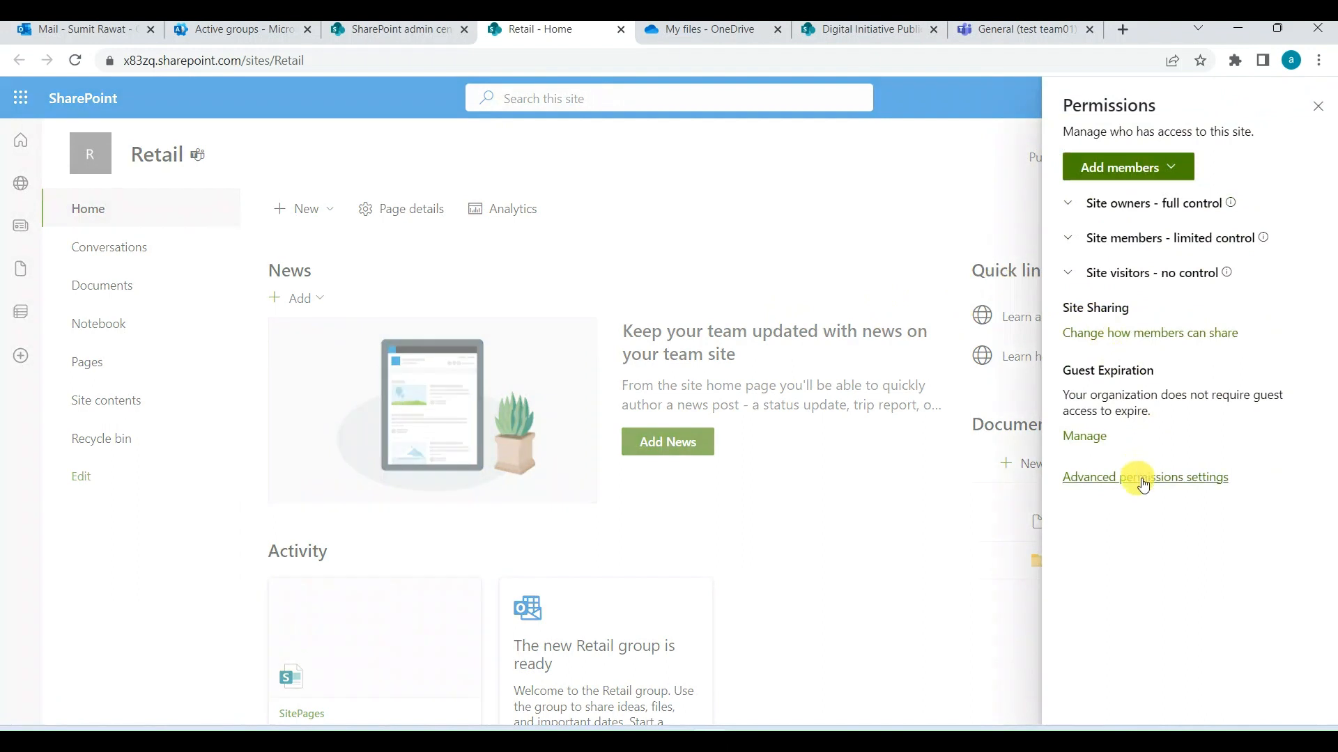
pyautogui.click(1143, 481)
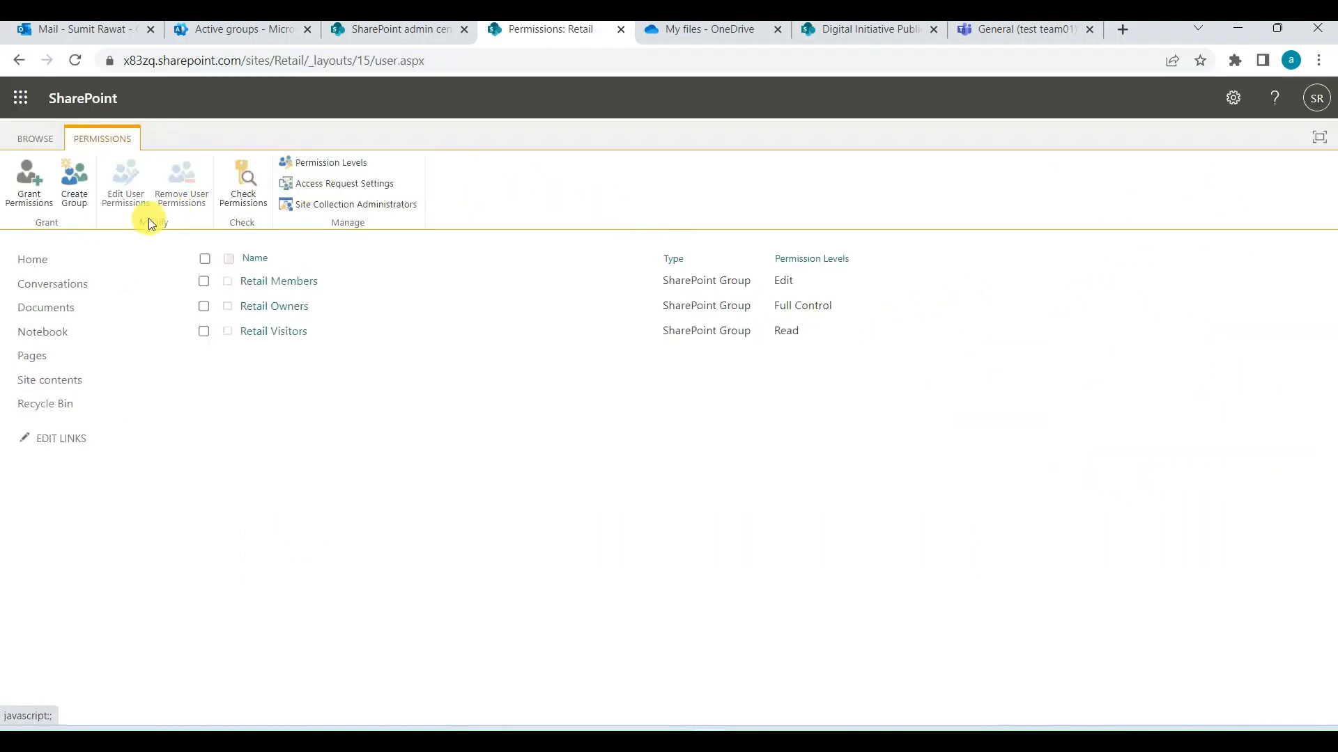
# Check the permissions that the mailenableDL01 group has on the Retail site and close the check.
pyautogui.click(243, 183)
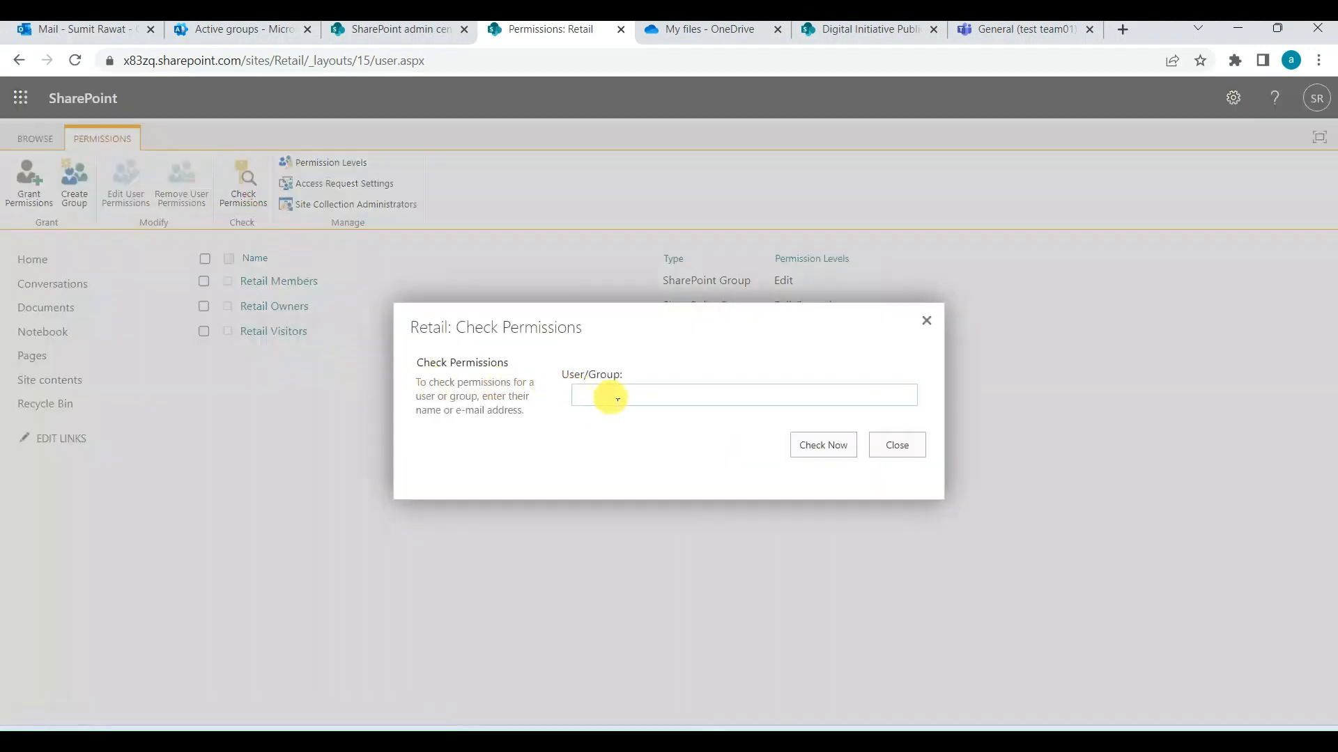
pyautogui.write('mail')
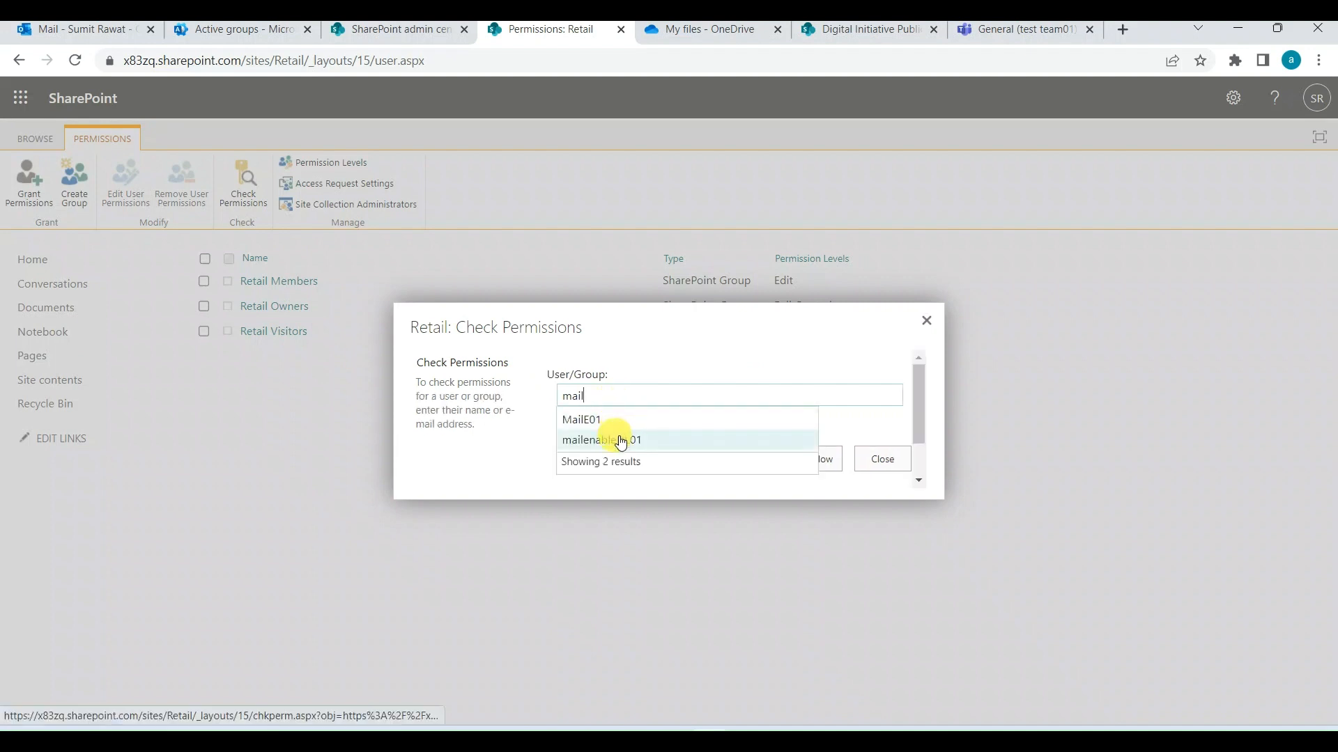
pyautogui.click(619, 441)
pyautogui.click(806, 457)
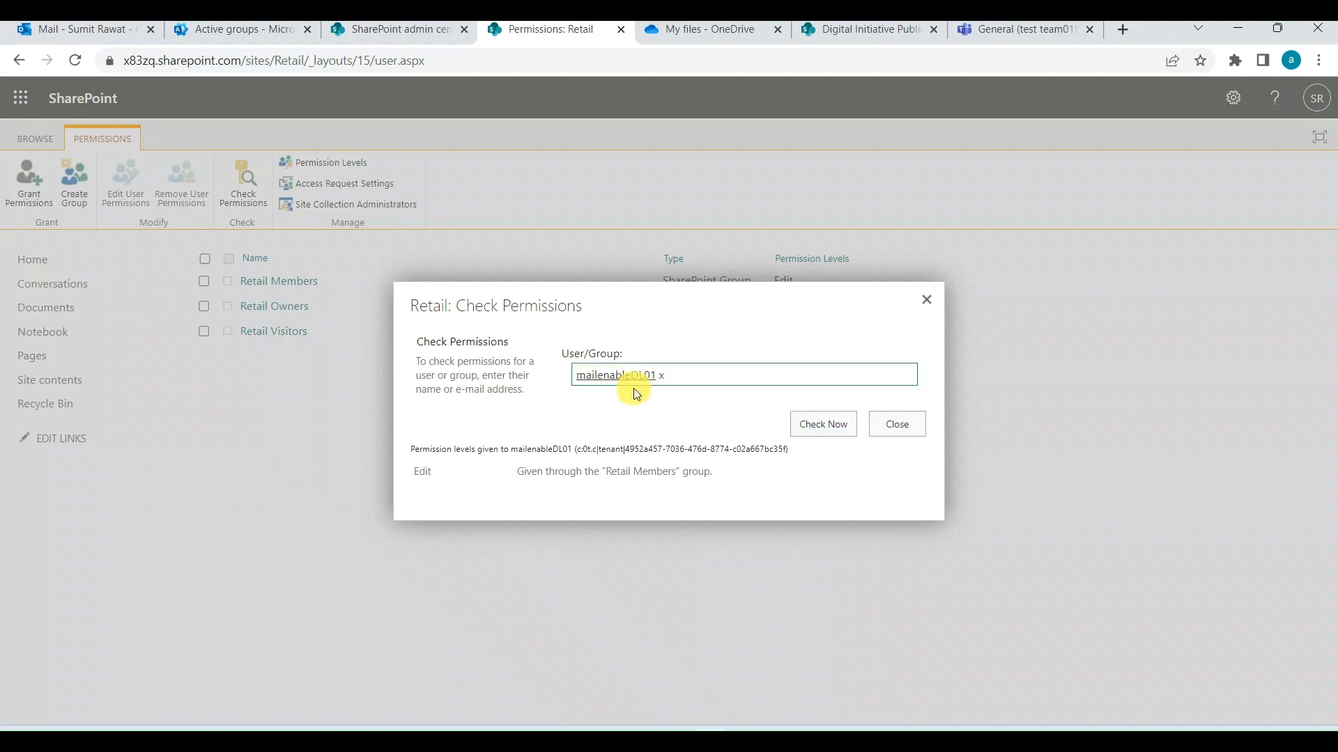
pyautogui.click(899, 425)
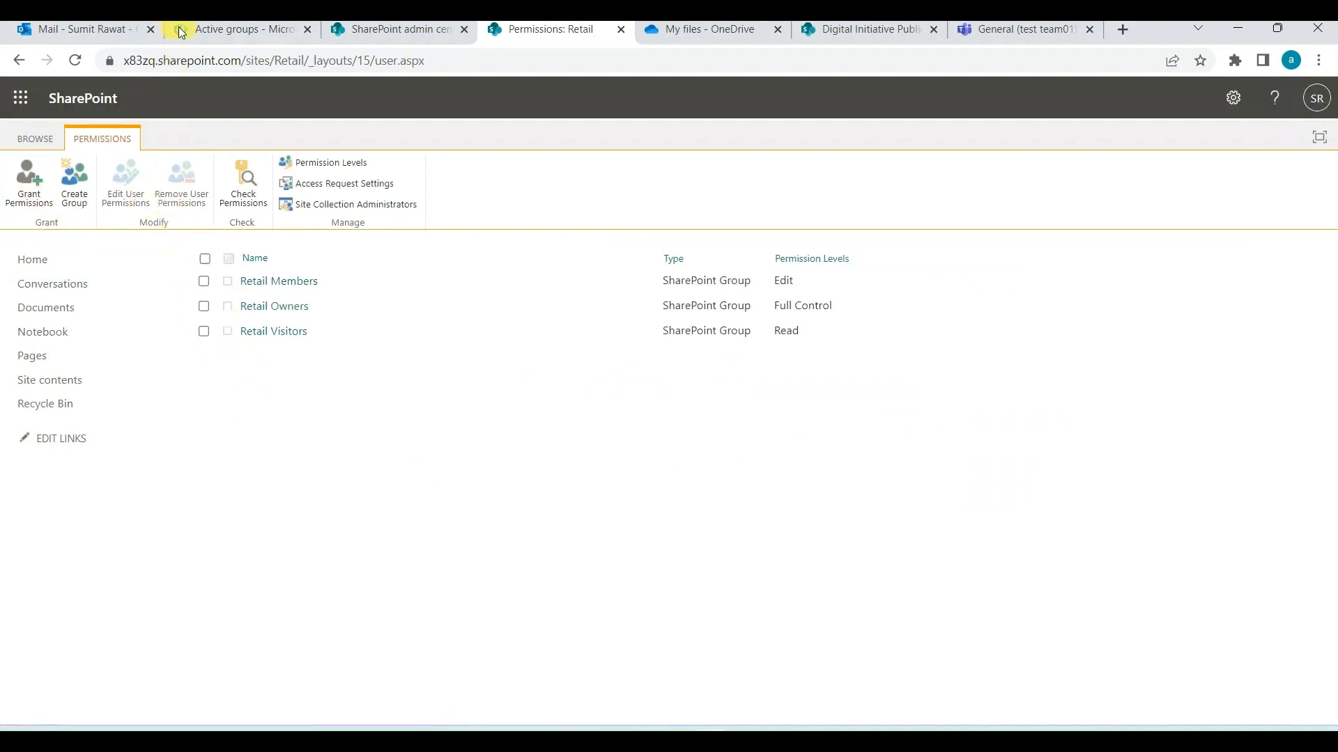
# Open the Retail site through its site address in the SharePoint admin center and copy its URL.
pyautogui.click(406, 28)
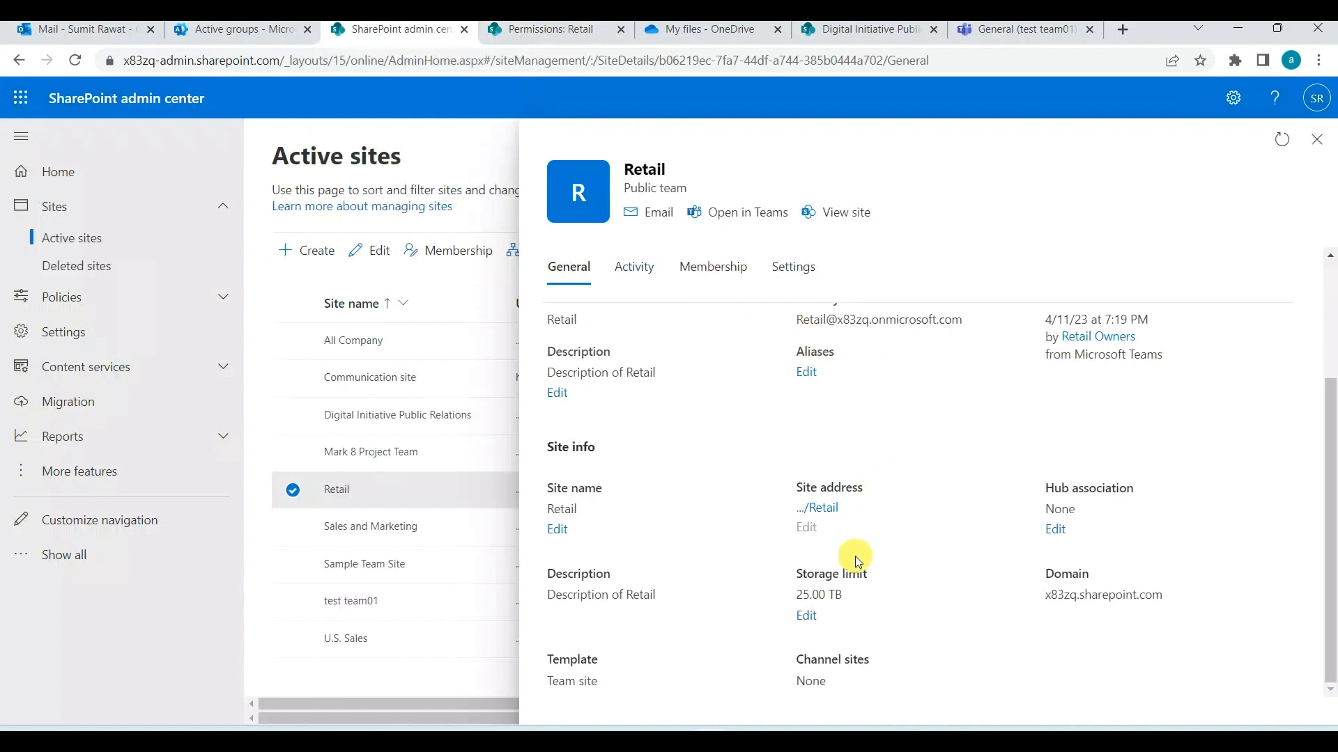
pyautogui.rightClick(826, 508)
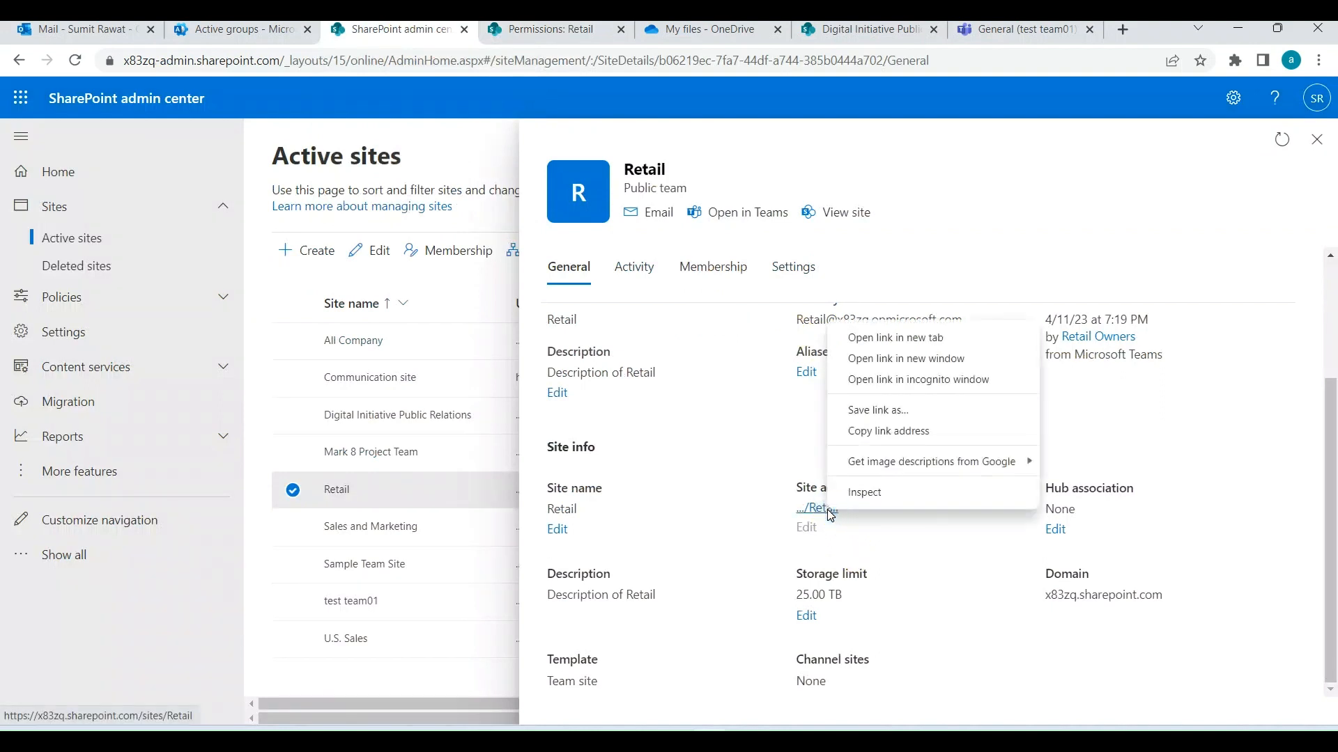
pyautogui.click(822, 509)
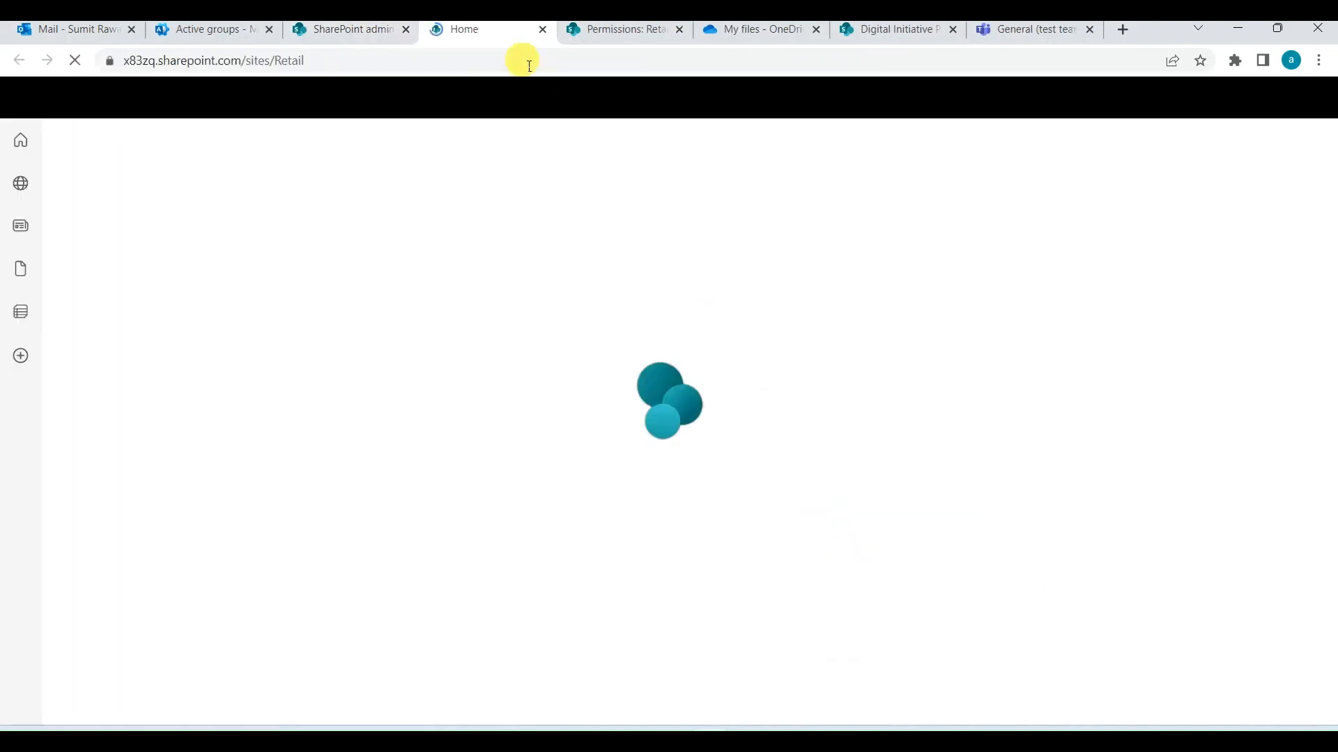
pyautogui.click(514, 61)
pyautogui.hotkey('ctrl', 'c')
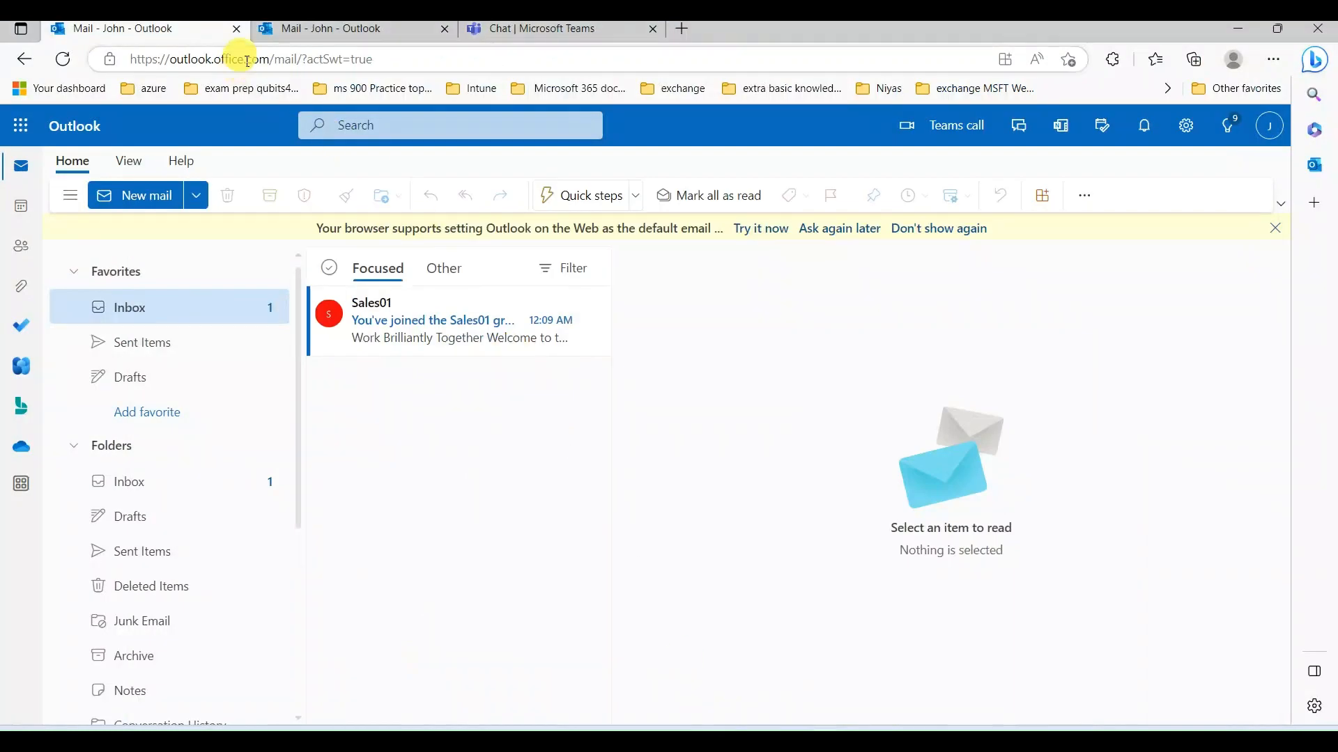
# Switch to the group member's Edge window and load the copied Retail site URL in a new tab.
pyautogui.click(685, 32)
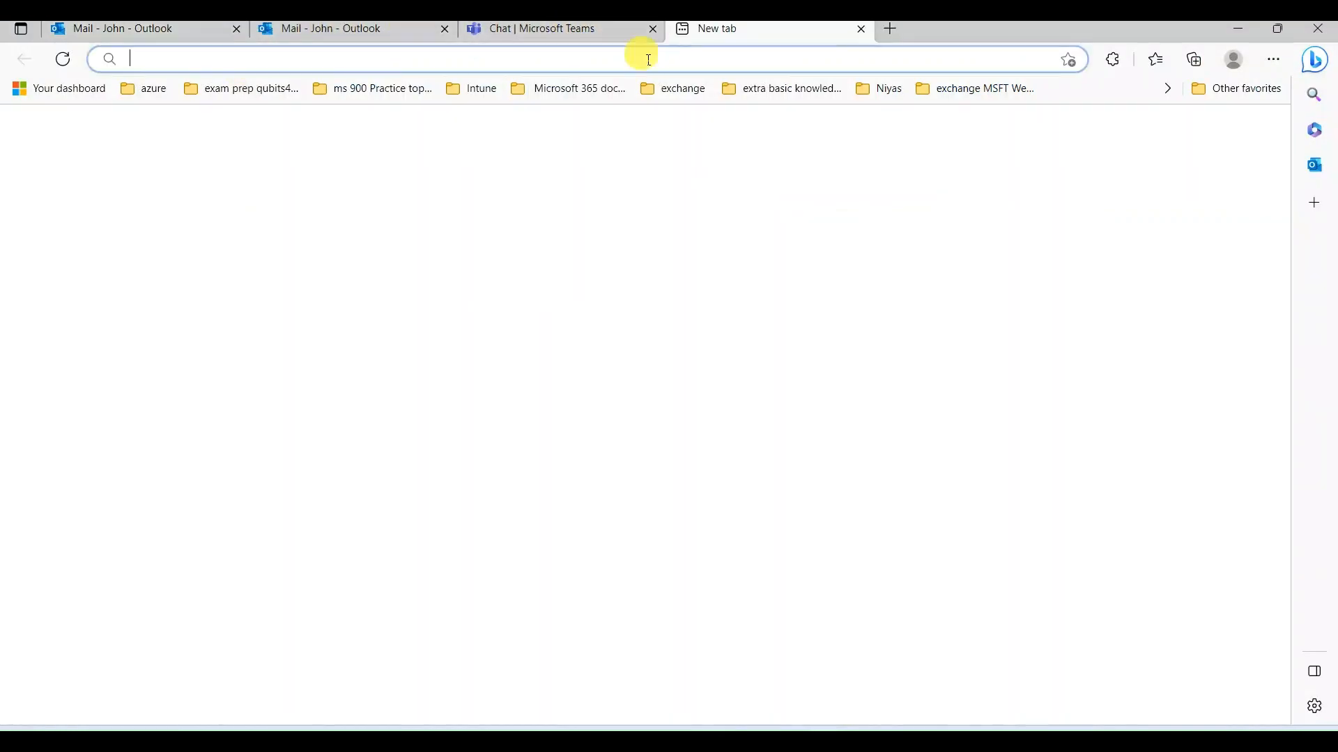
pyautogui.hotkey('ctrl', 'v')
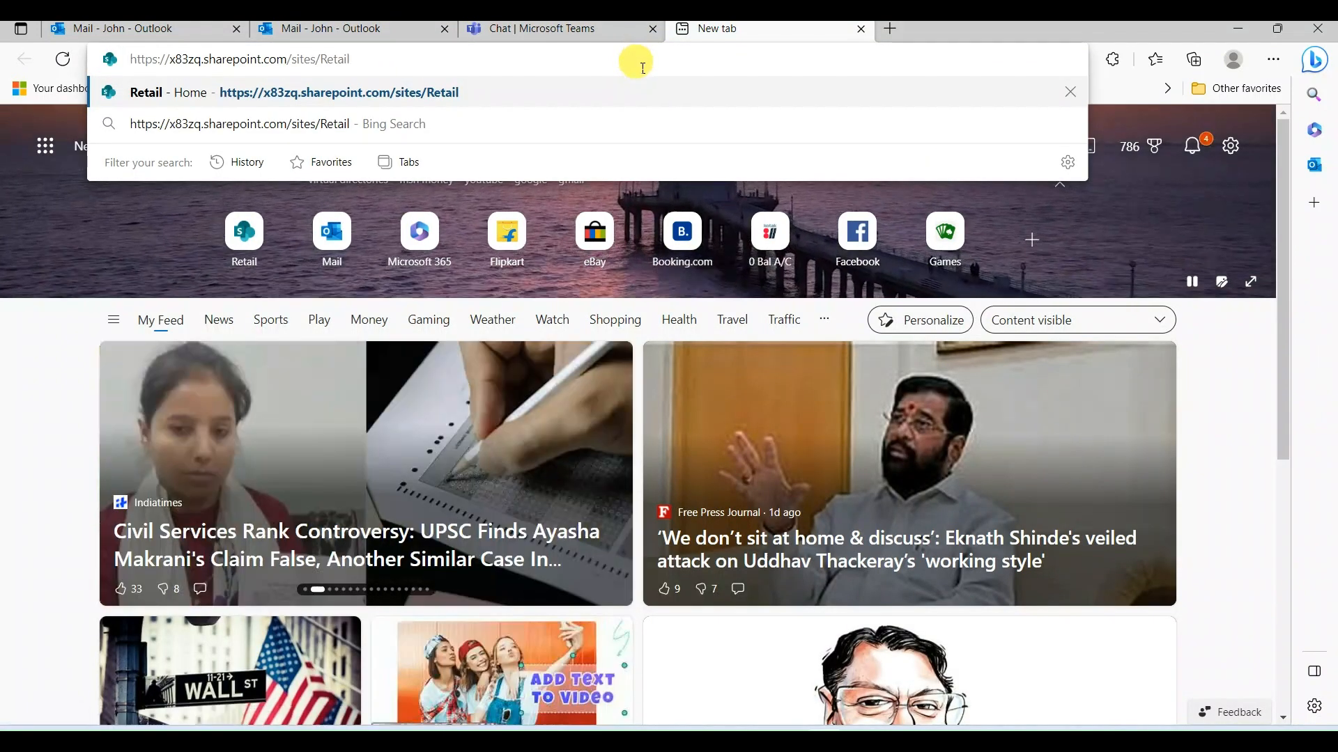
pyautogui.press('Escape')
pyautogui.press('Escape')
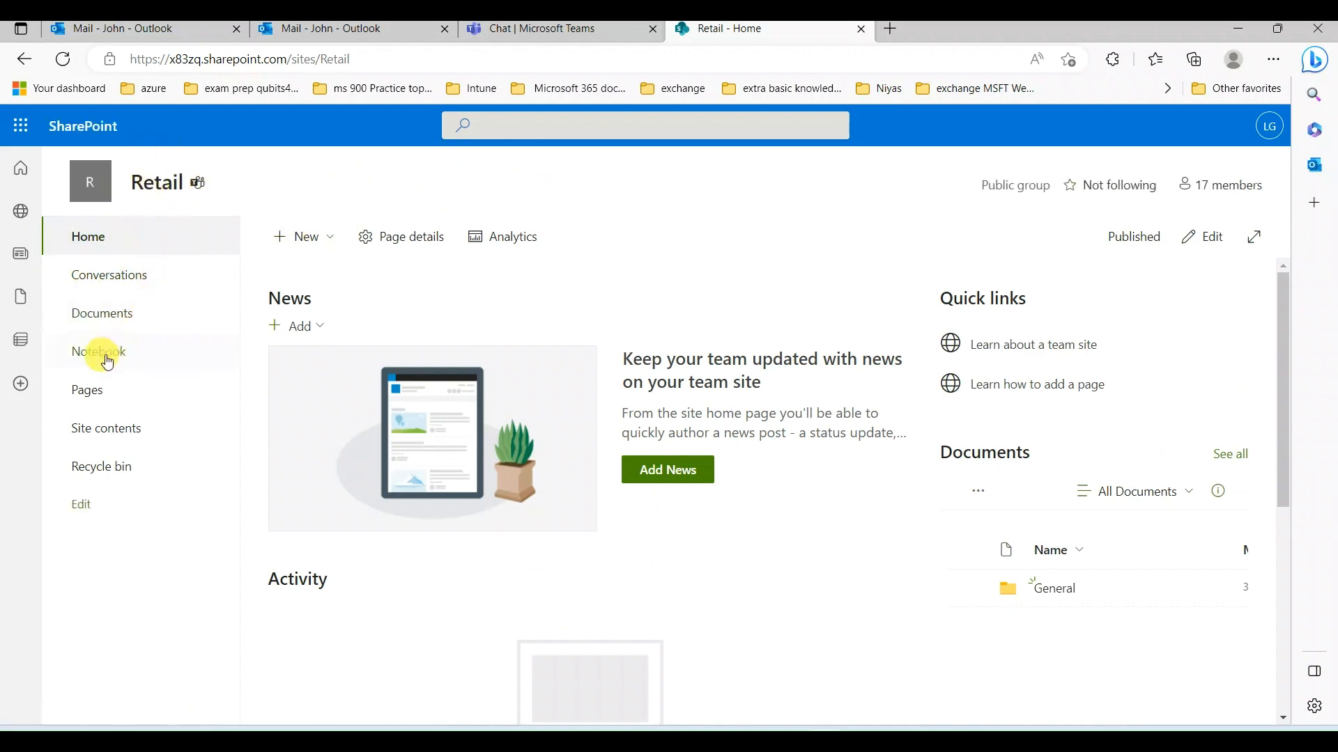
# In the General folder of Retail's Documents library, create a Word document containing the text "test".
pyautogui.click(107, 314)
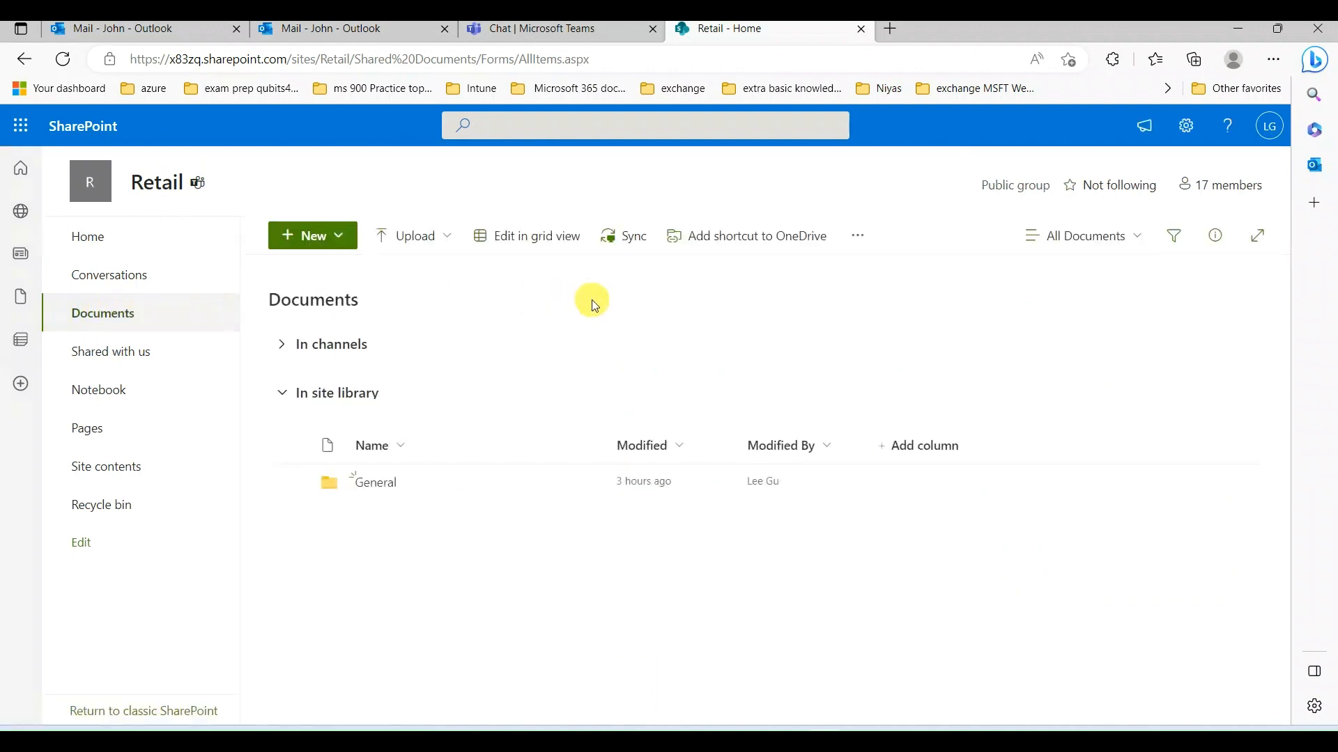
pyautogui.click(383, 483)
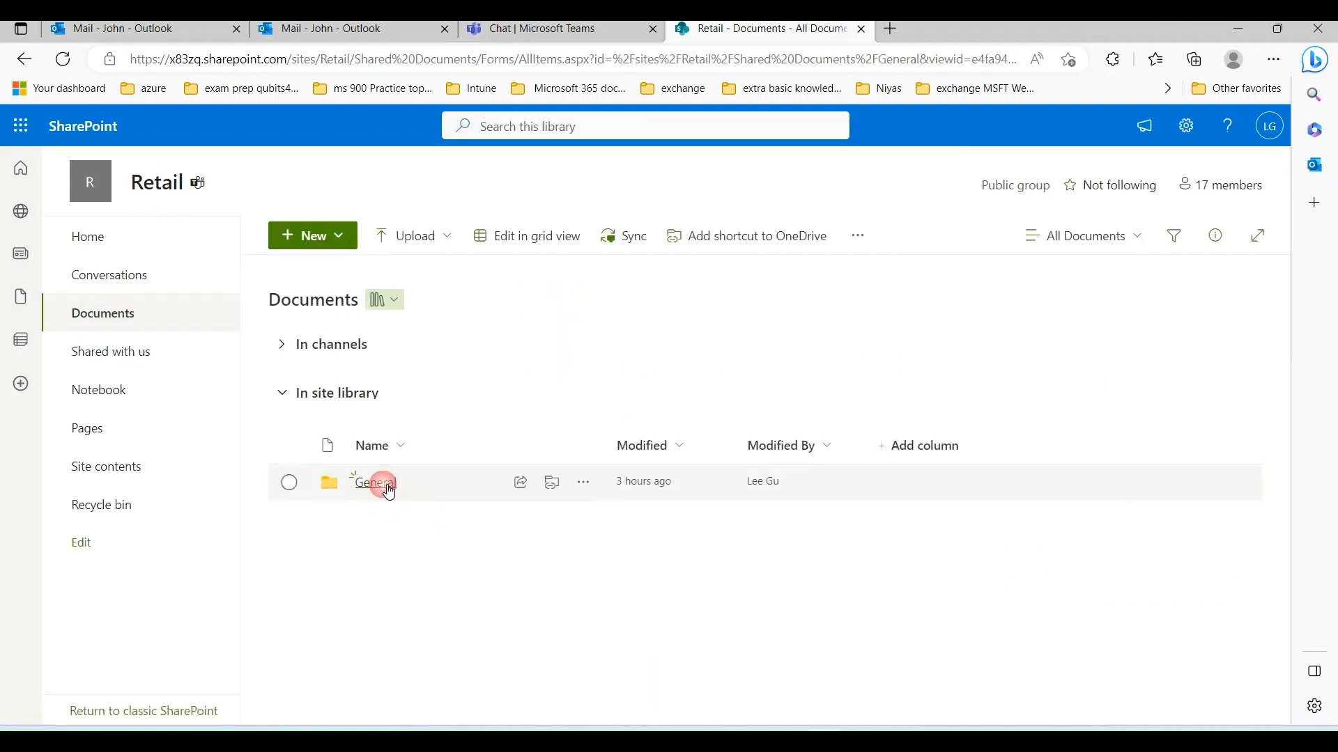
pyautogui.click(333, 236)
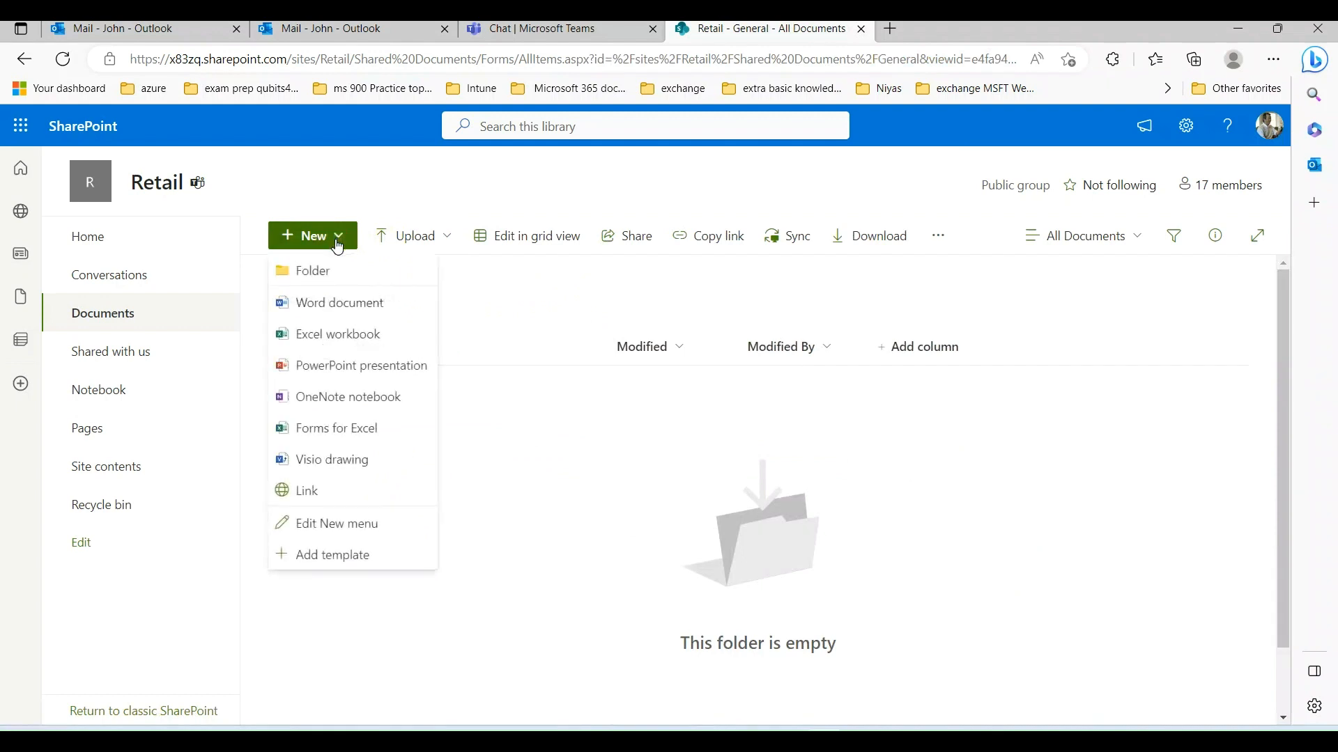
pyautogui.click(334, 303)
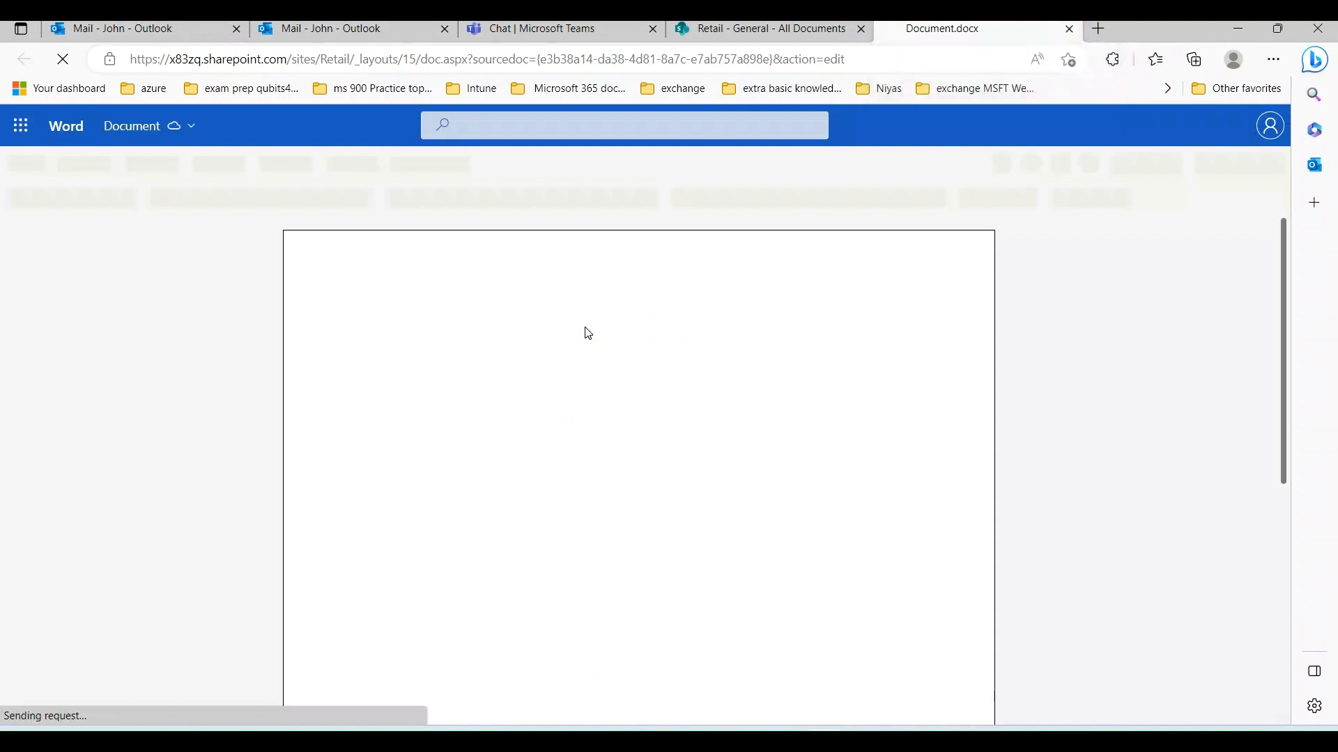
pyautogui.write('test')
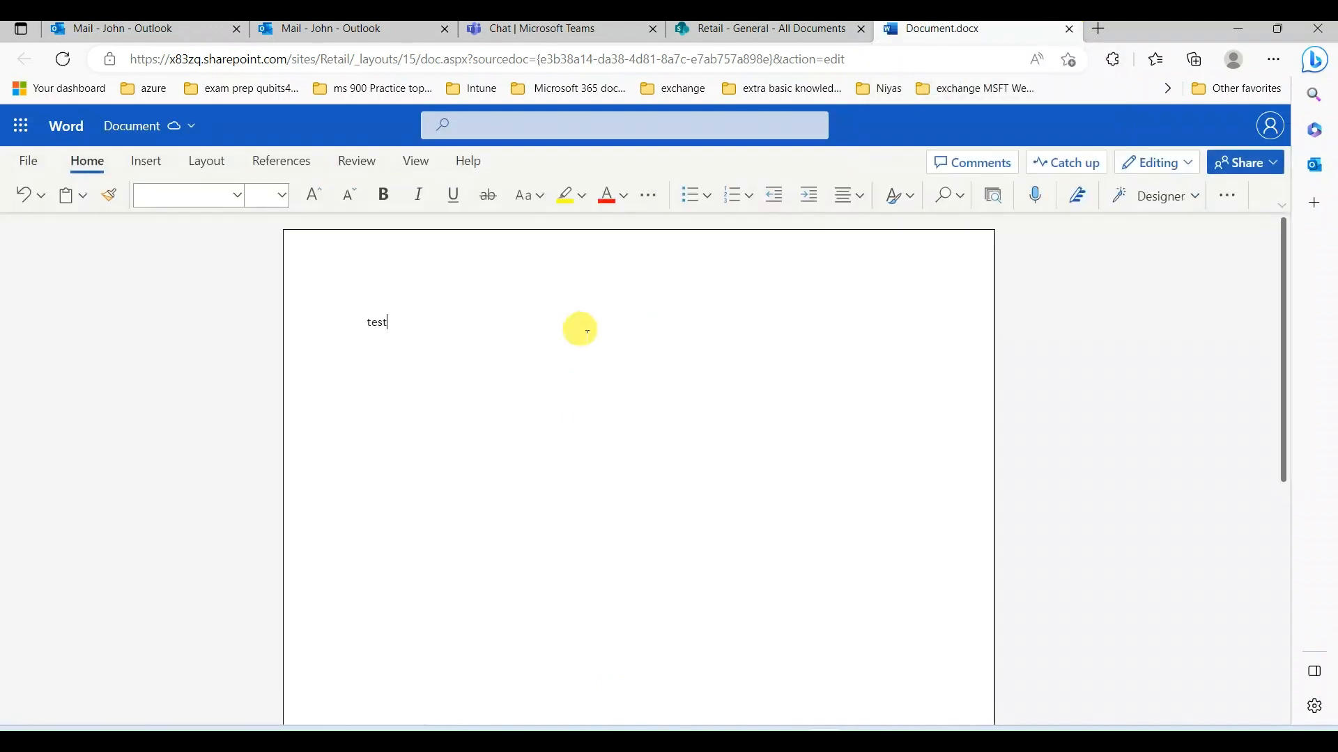
pyautogui.click(798, 62)
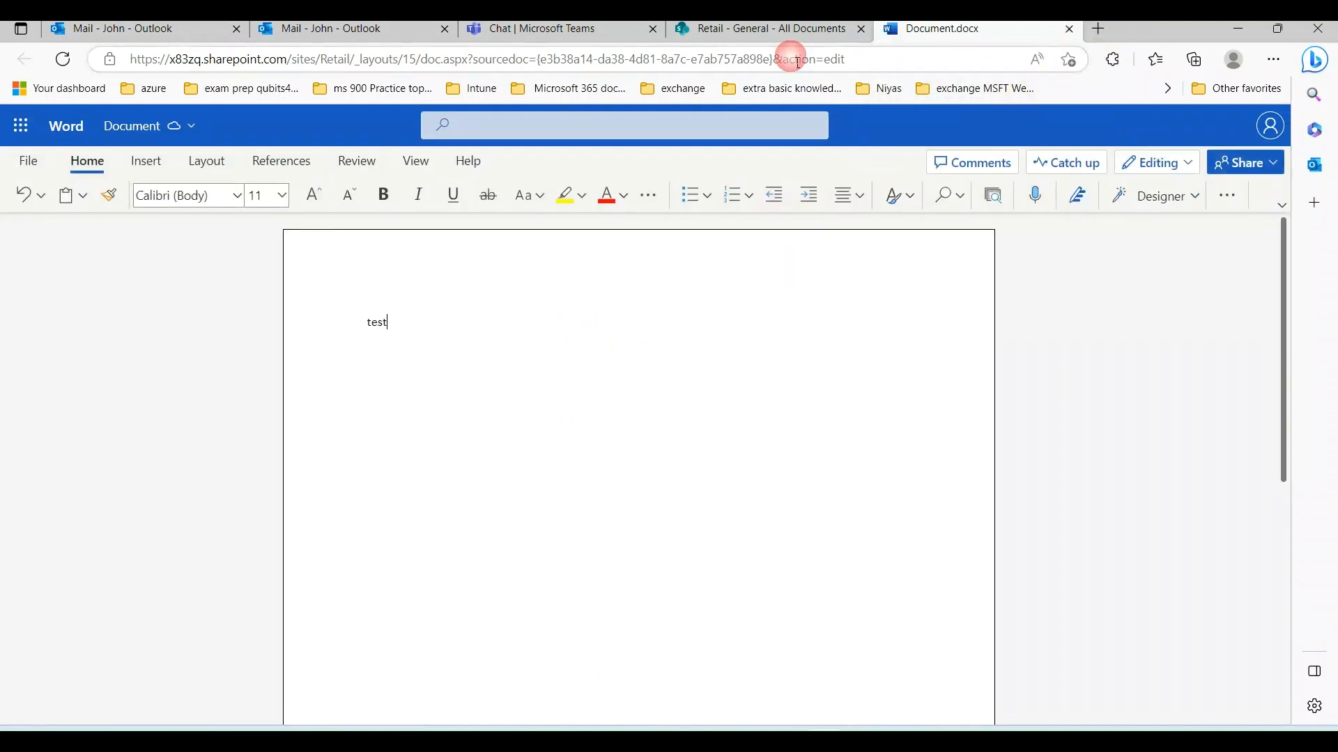
# Close the Word document and refresh the General folder of Retail's Documents library to check for the new file.
pyautogui.press('Return')
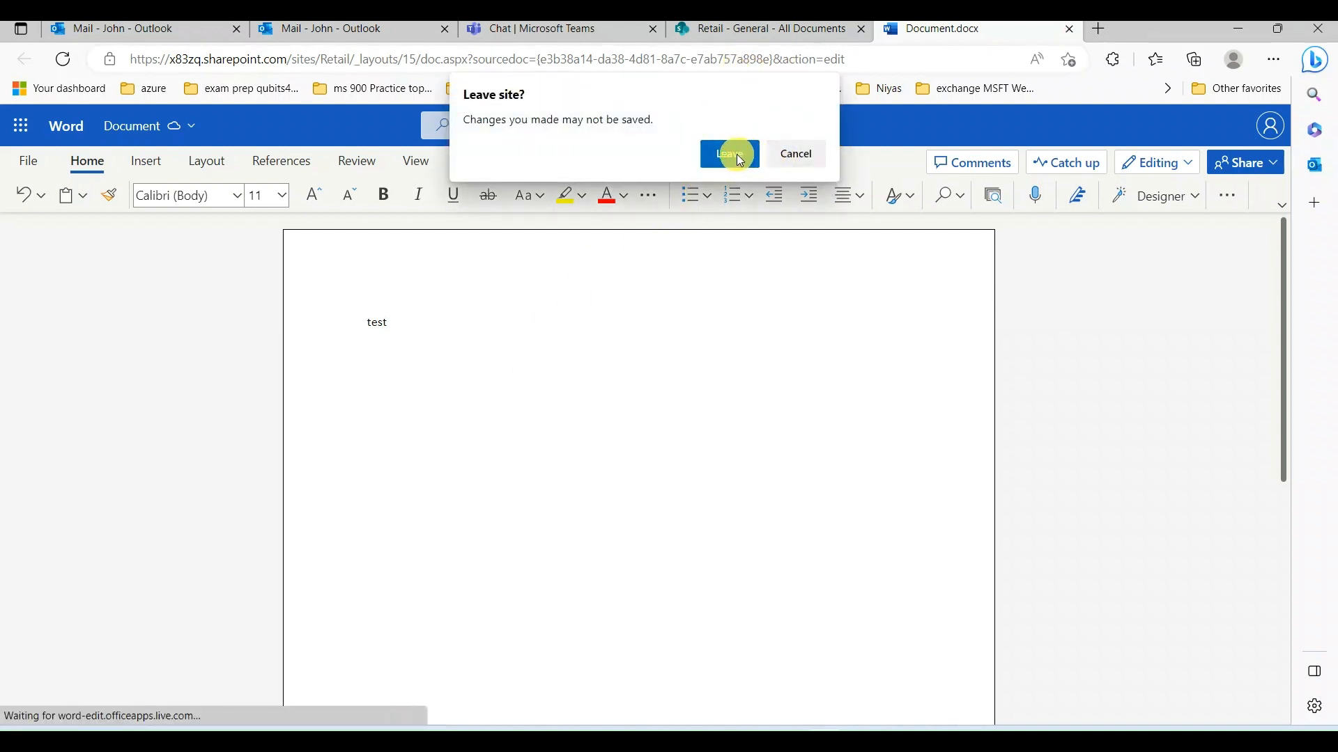
pyautogui.click(783, 153)
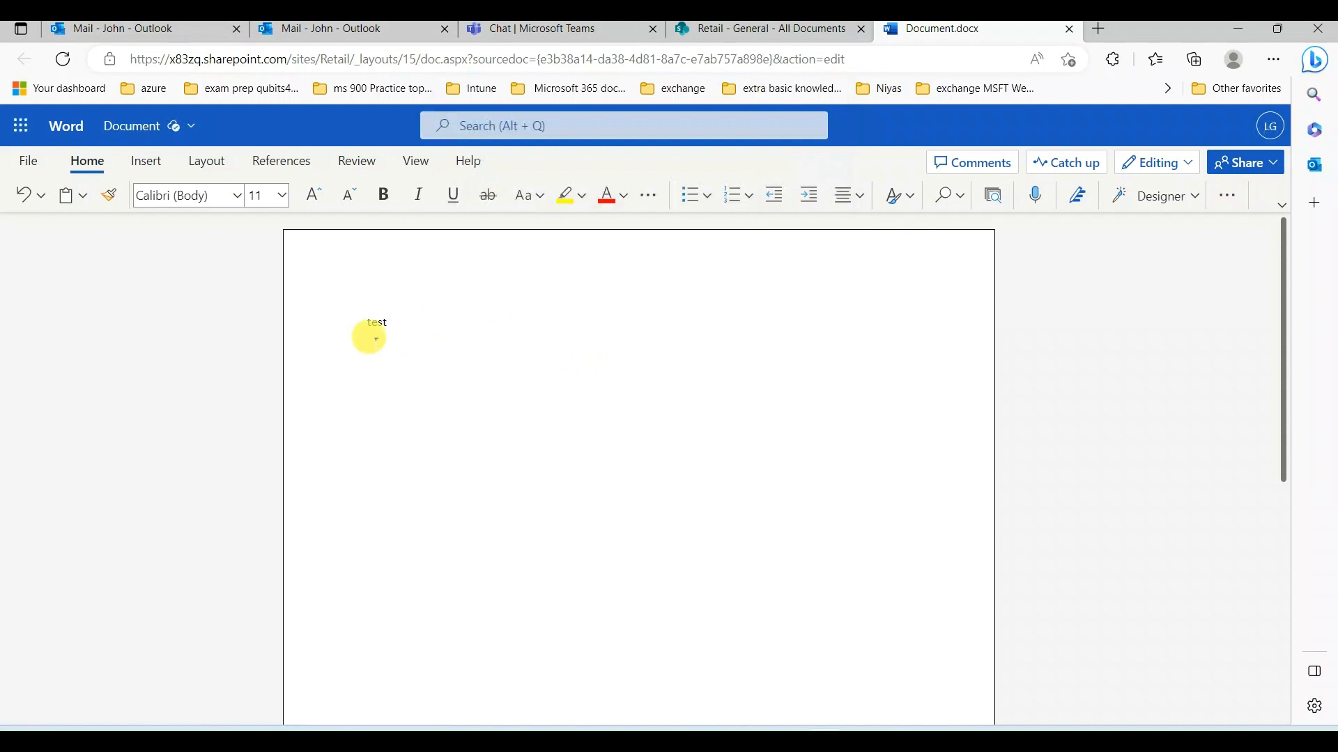
pyautogui.click(27, 171)
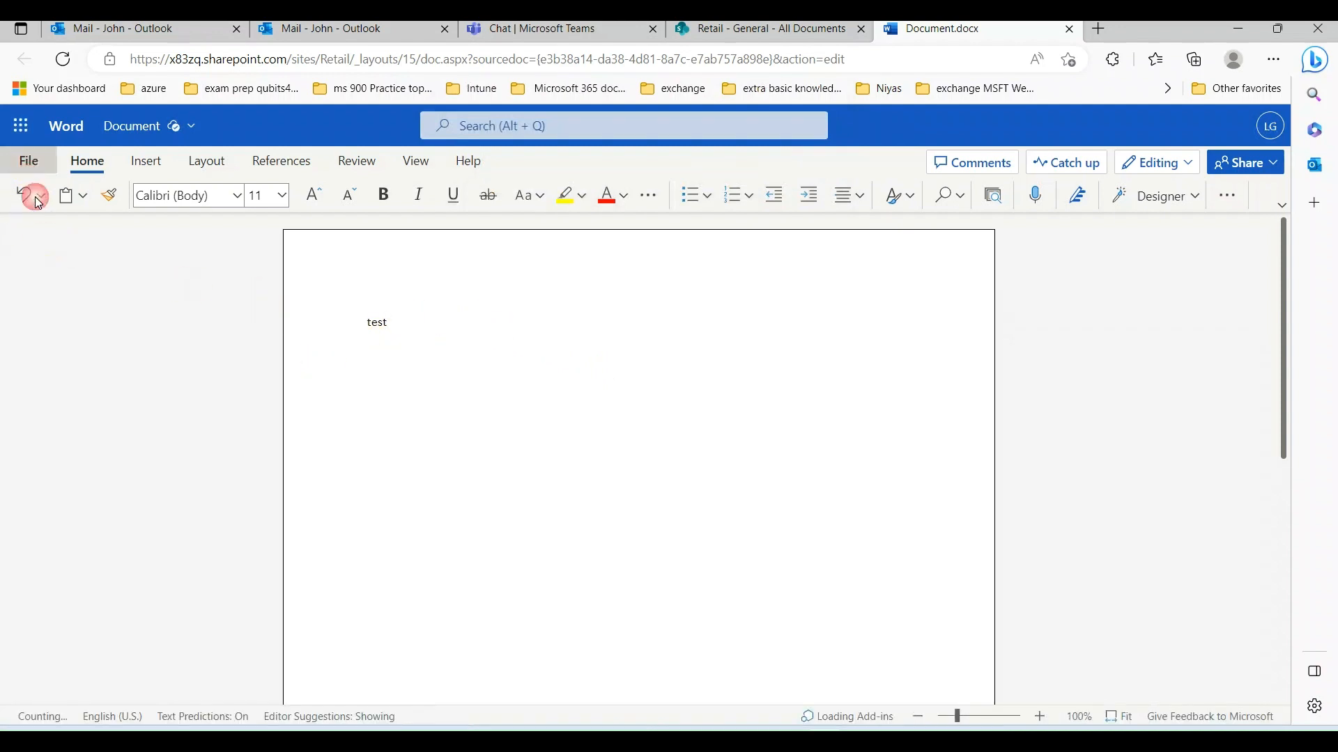
pyautogui.click(1140, 241)
pyautogui.click(1069, 29)
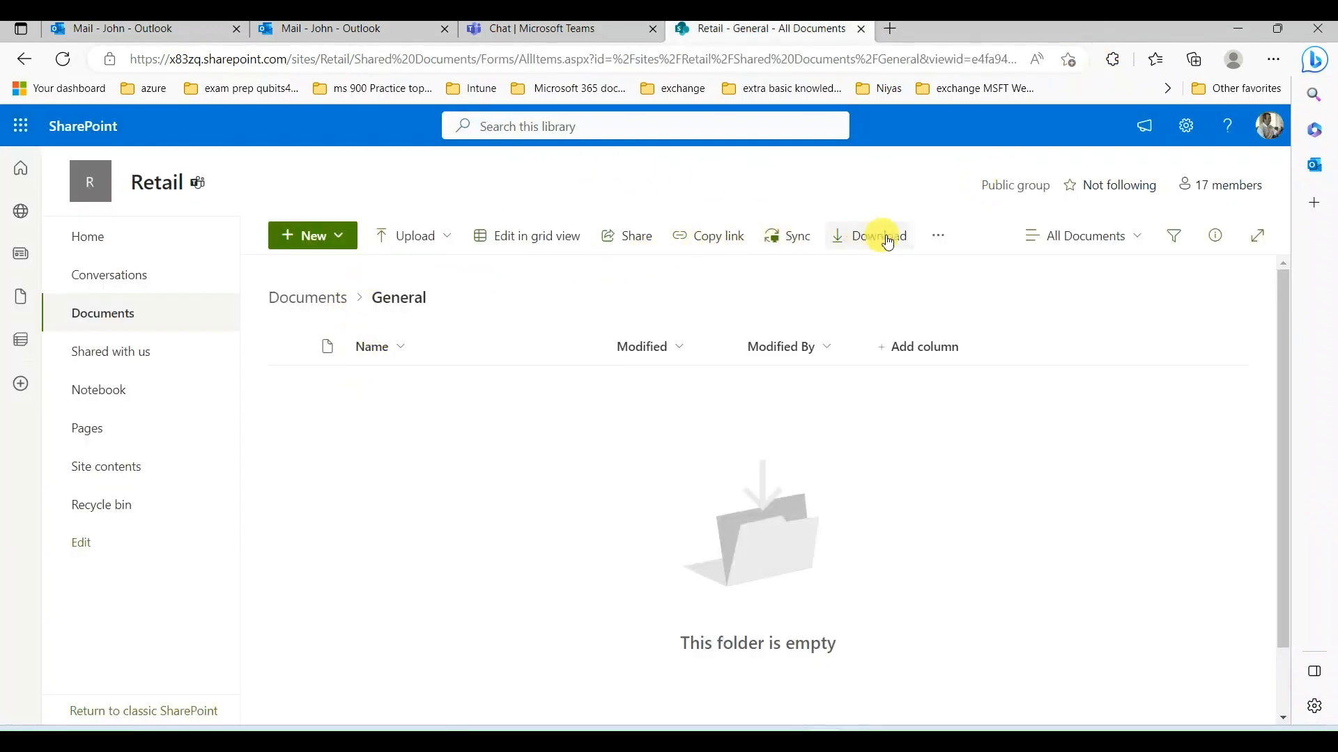
pyautogui.click(74, 63)
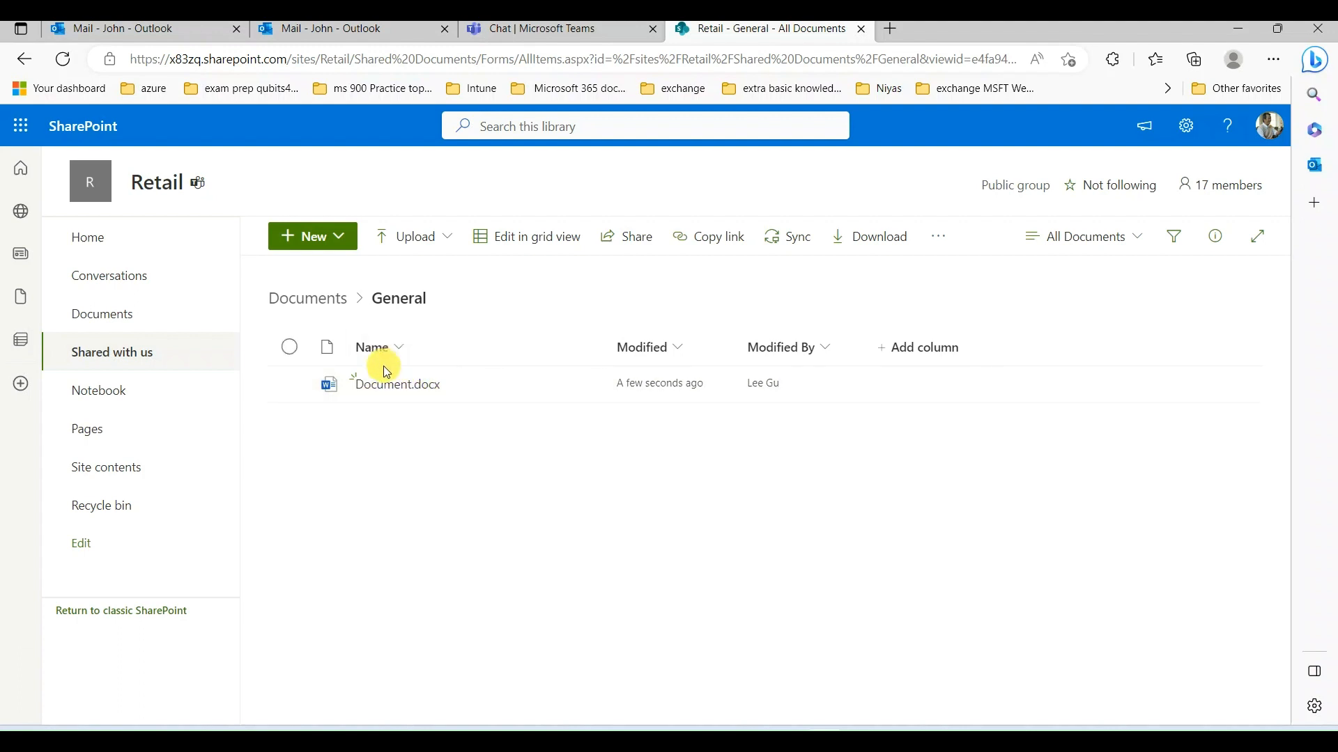
pyautogui.moveTo(390, 393)
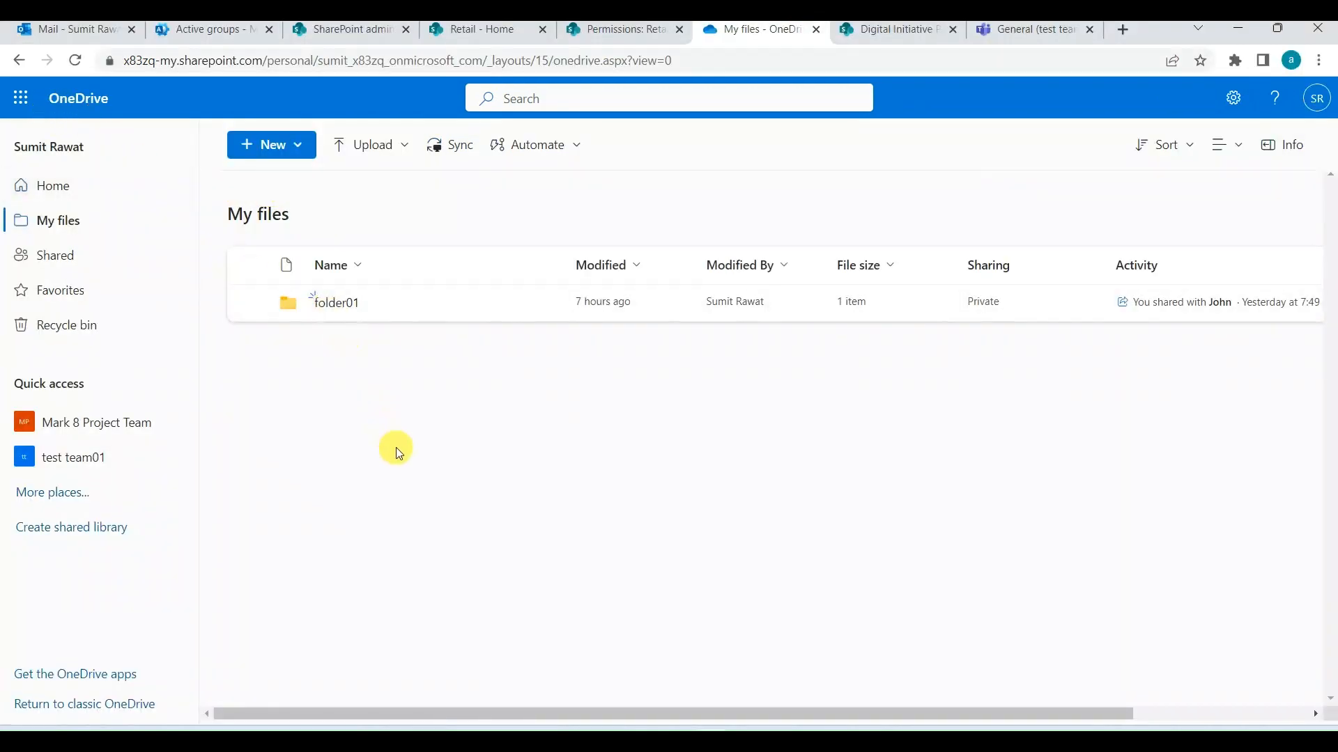
# Switch to the admin's OneDrive window and create a folder named "test folder one drive" in My files.
pyautogui.click(297, 155)
pyautogui.click(277, 189)
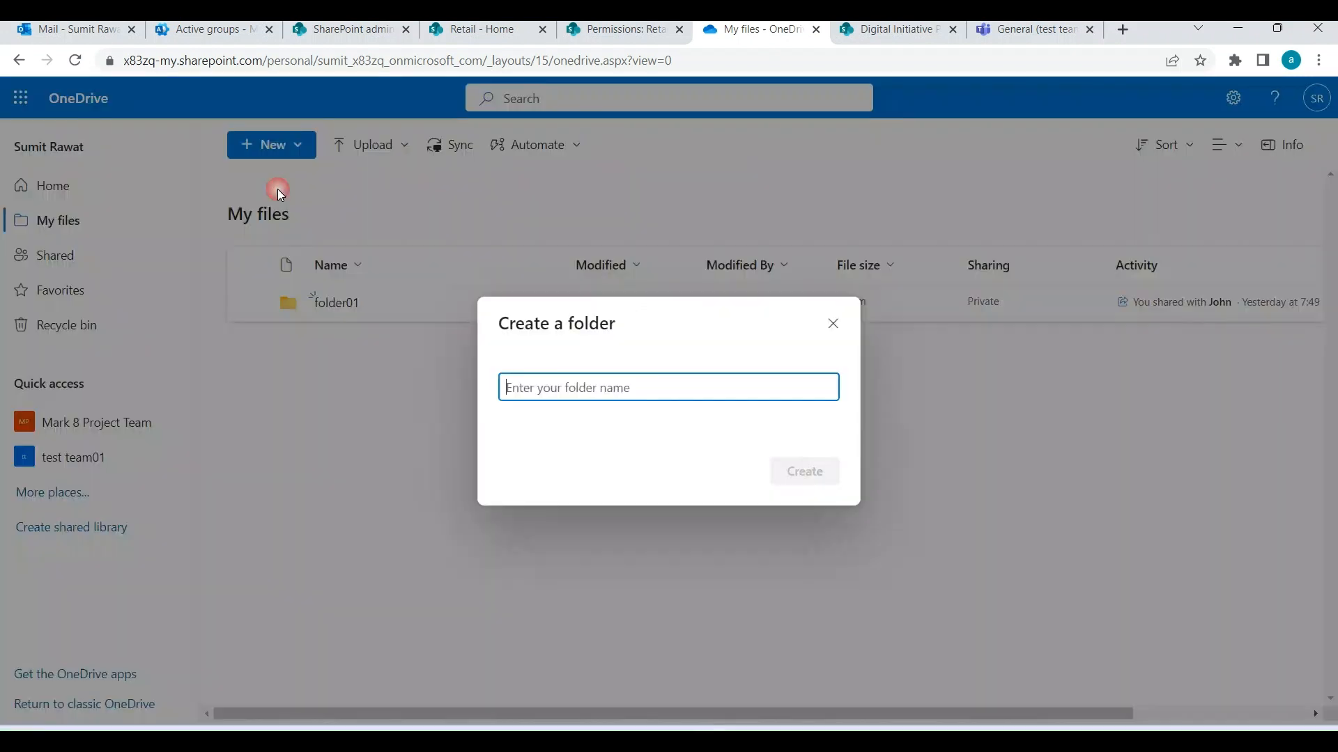
pyautogui.write('testfolder one drive')
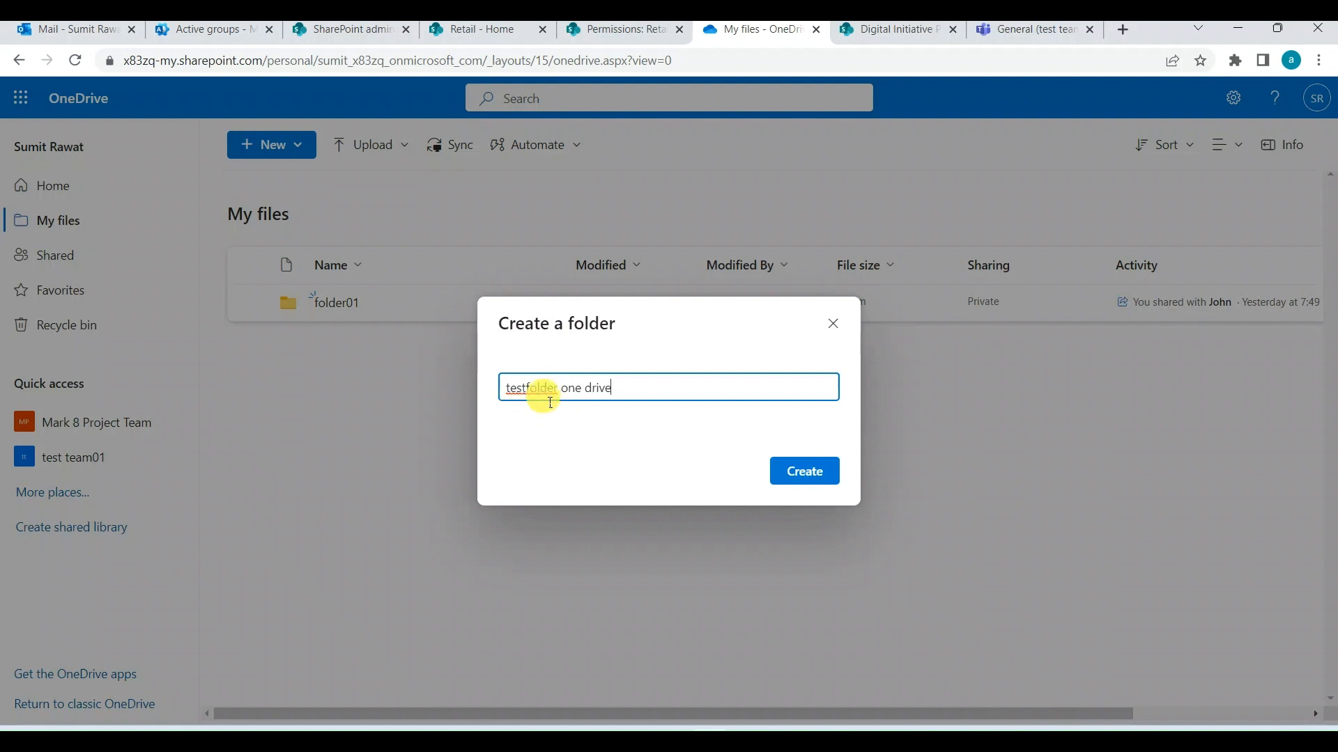
pyautogui.click(527, 388)
pyautogui.click(845, 476)
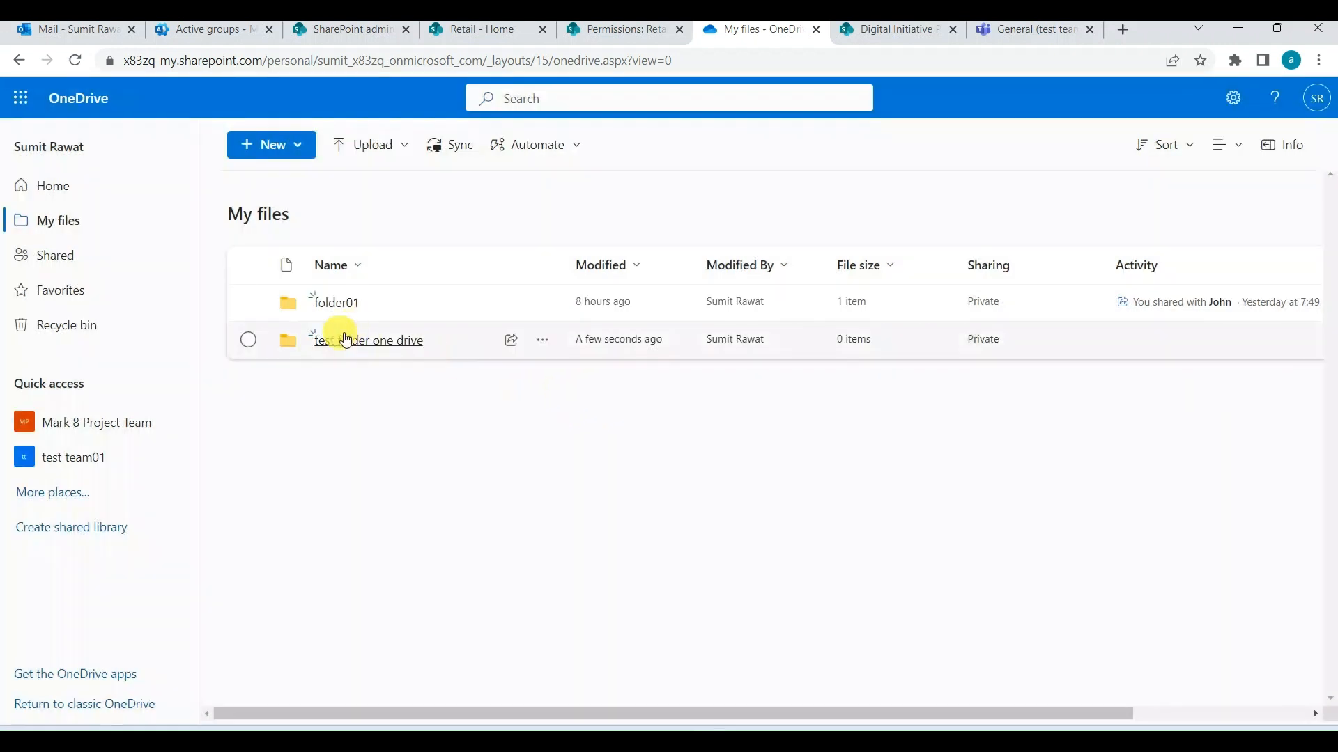
# Inside "test folder one drive", create a Word document containing the text "one drive word file" and close it.
pyautogui.click(360, 341)
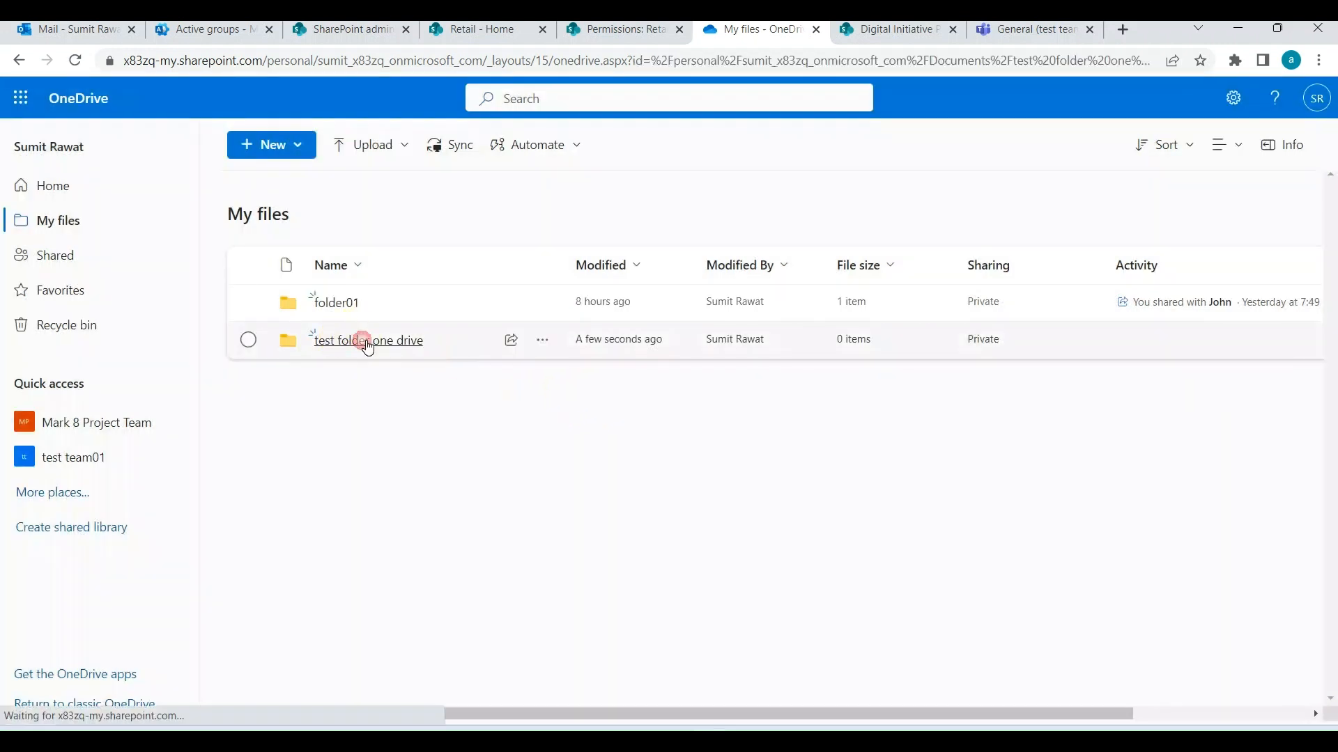
pyautogui.click(296, 163)
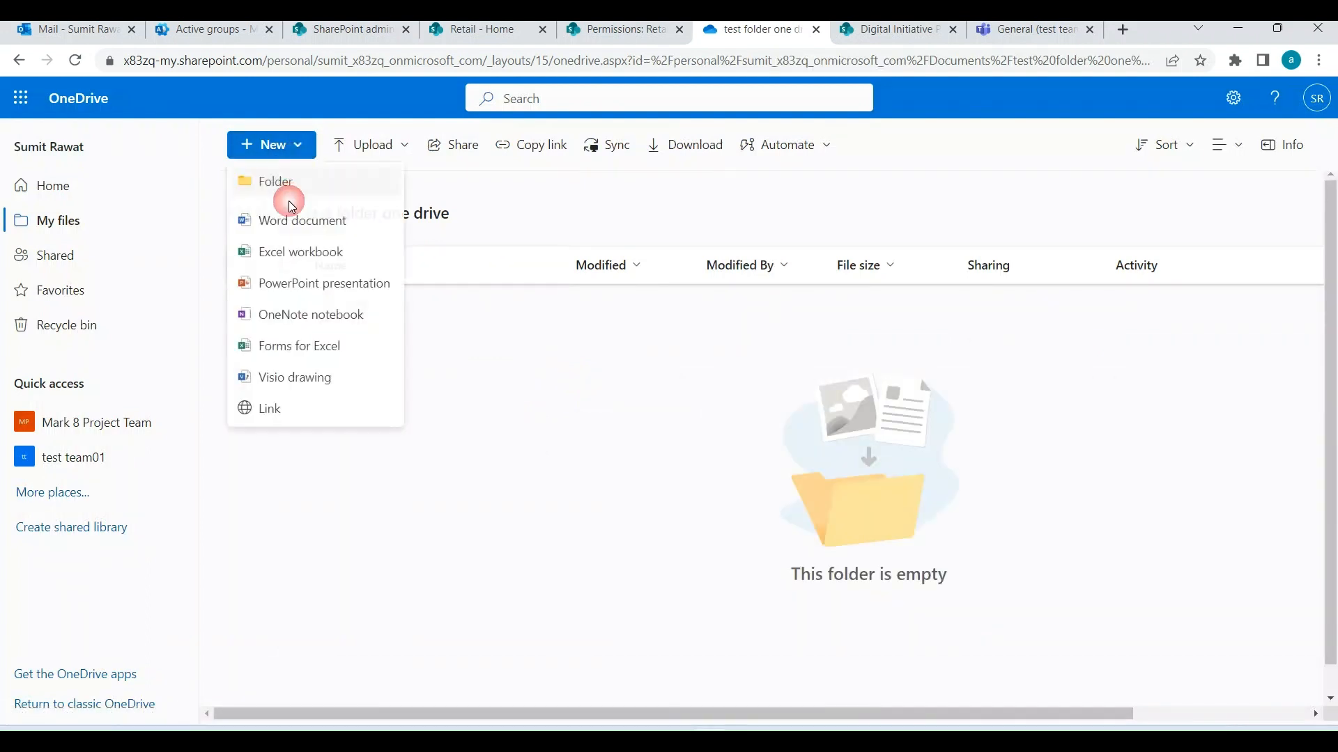
pyautogui.click(290, 217)
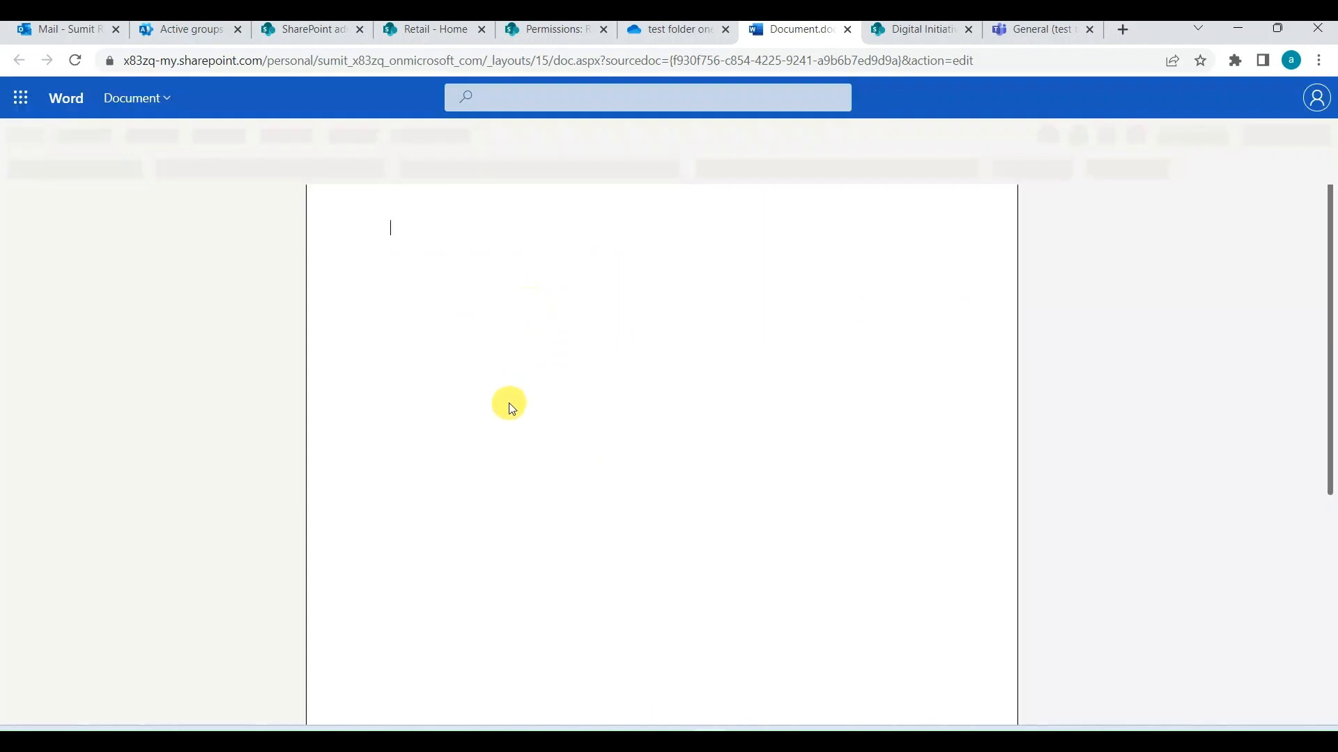
pyautogui.write('one driv')
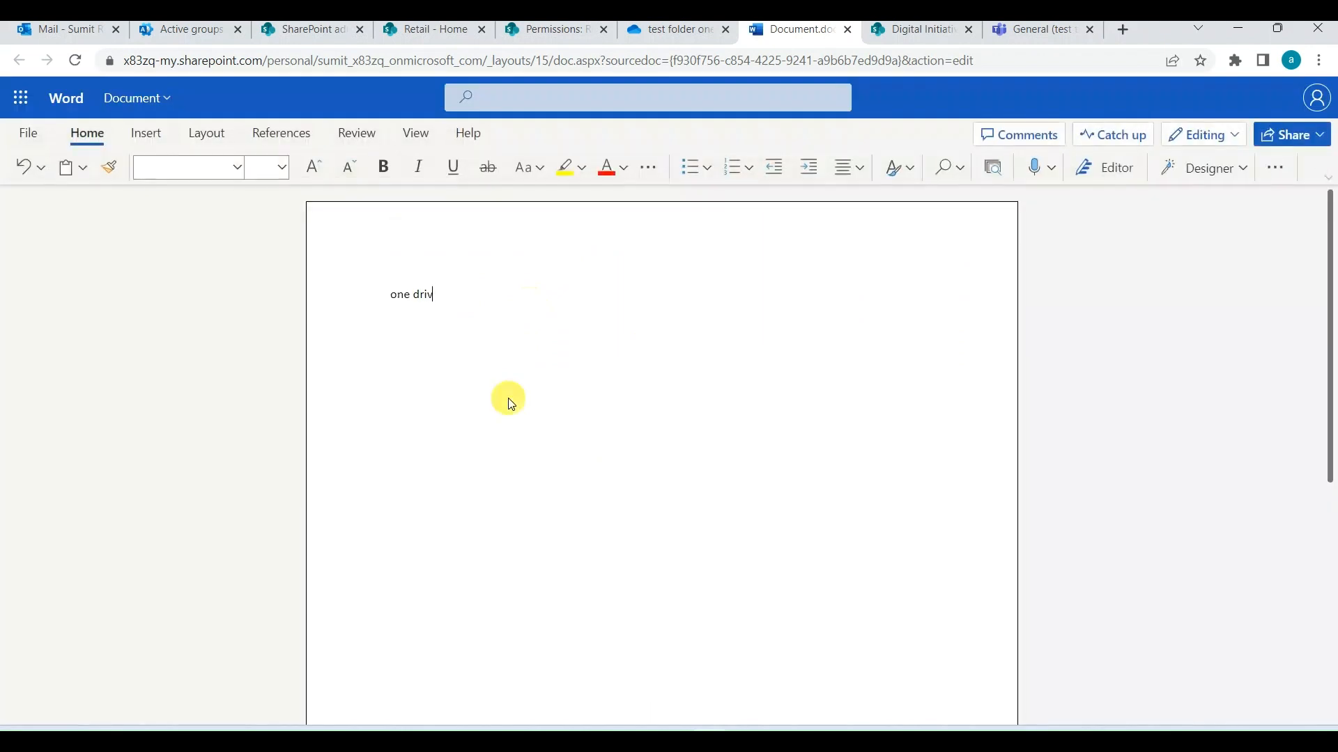
pyautogui.write('e wor')
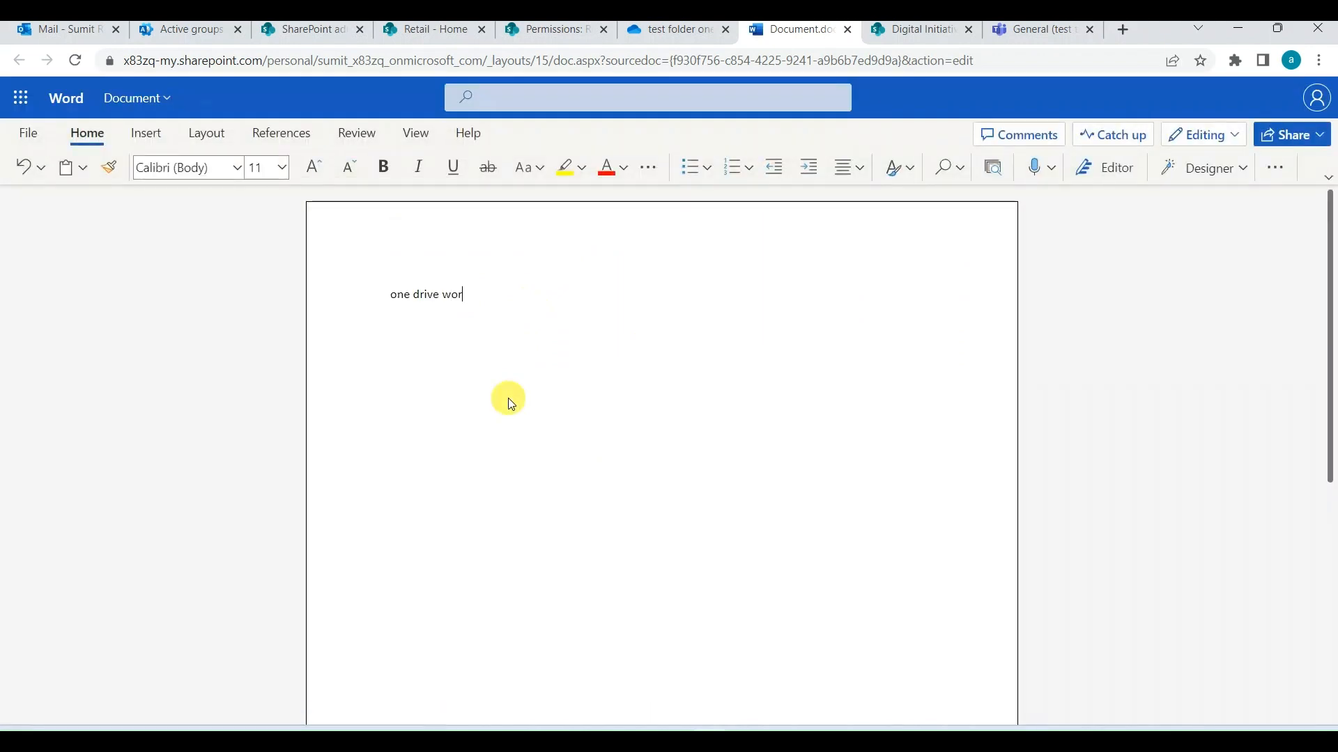
pyautogui.write('d file')
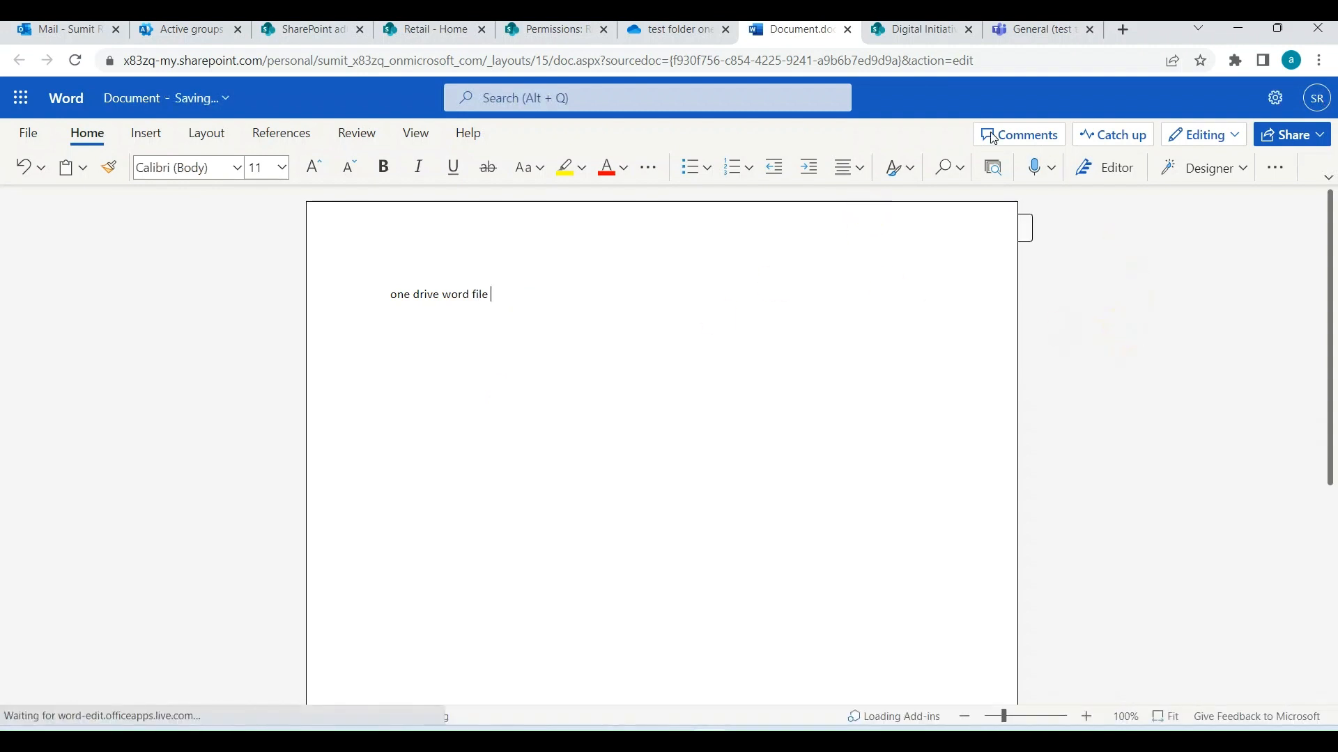
pyautogui.click(848, 30)
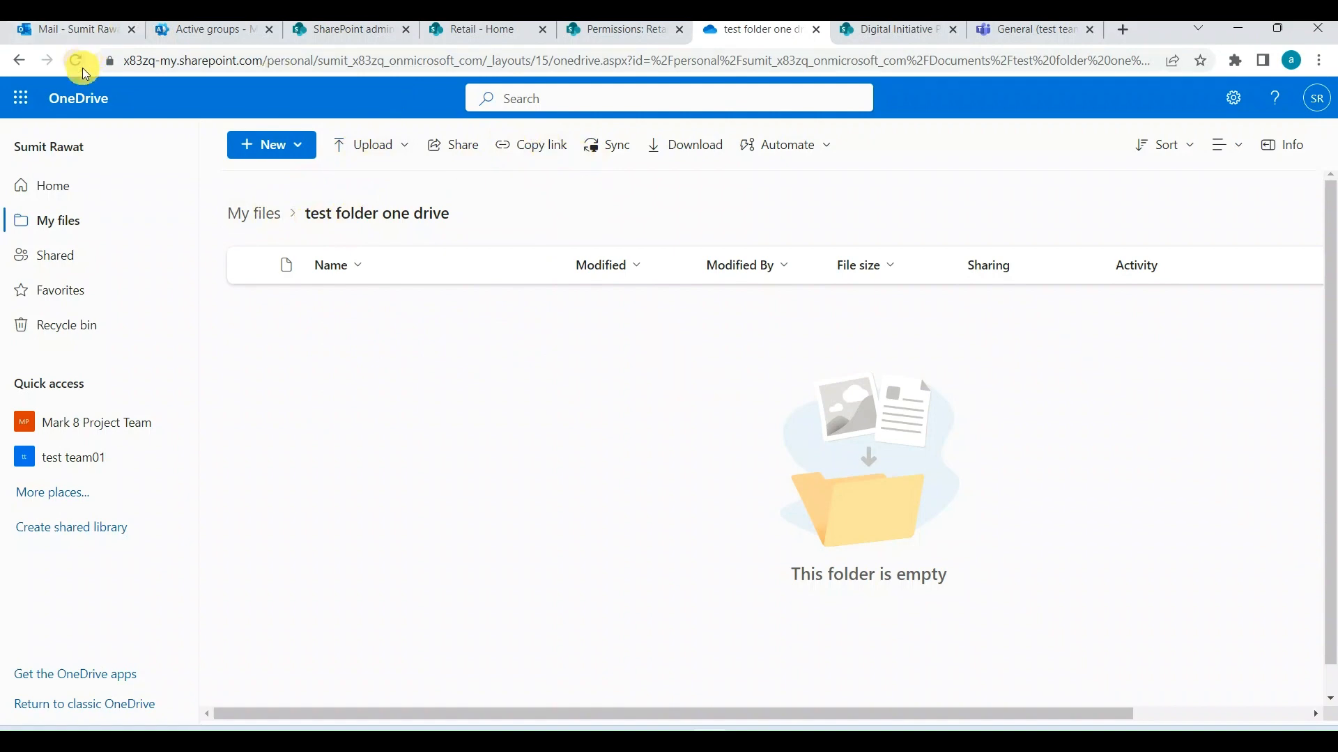
# Check the contents of "test folder one drive" and OneDrive's lists of items shared with and by the account.
pyautogui.click(255, 217)
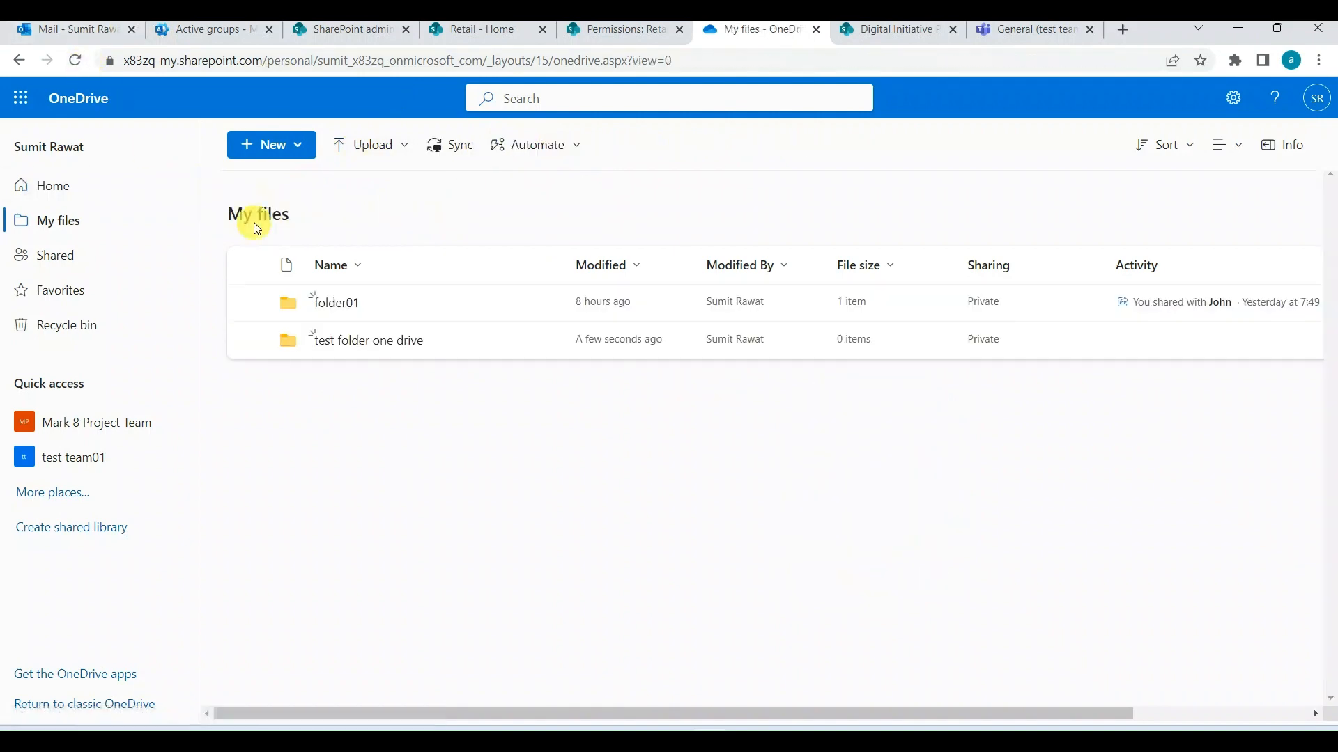
pyautogui.click(365, 342)
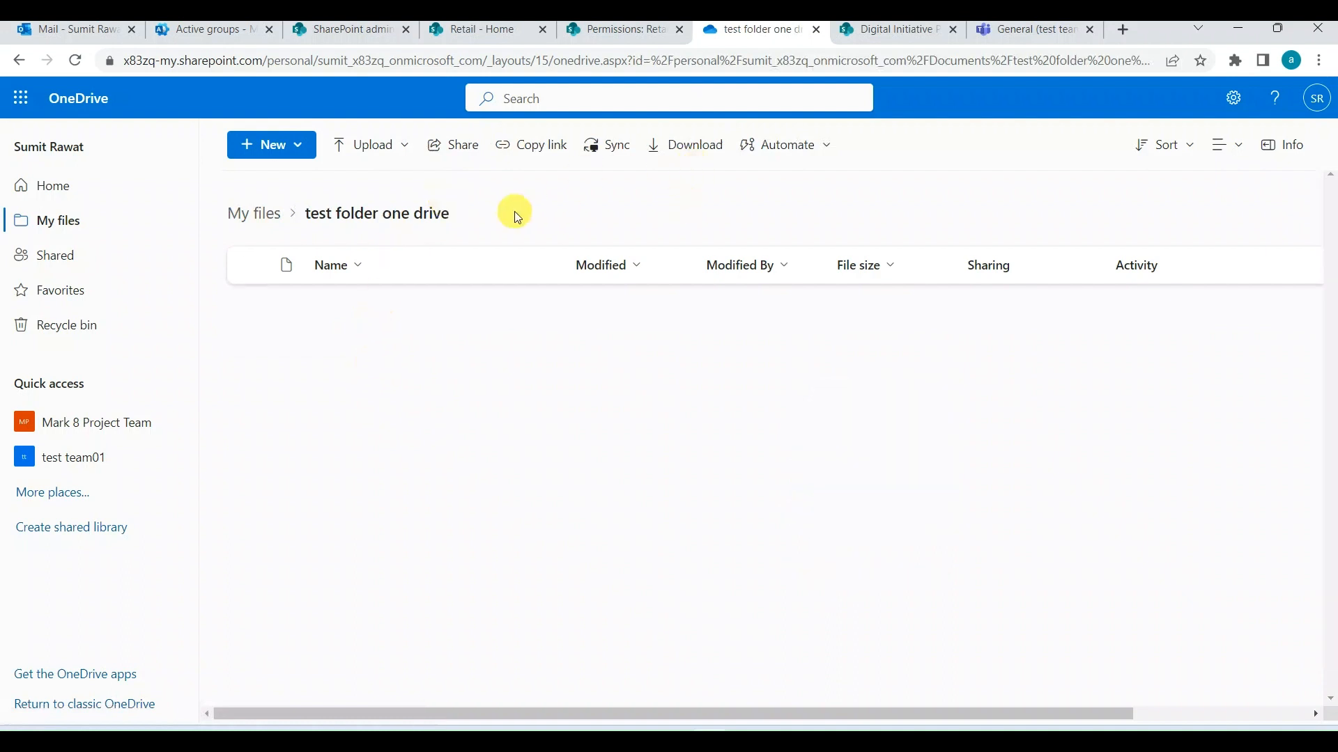
pyautogui.click(60, 258)
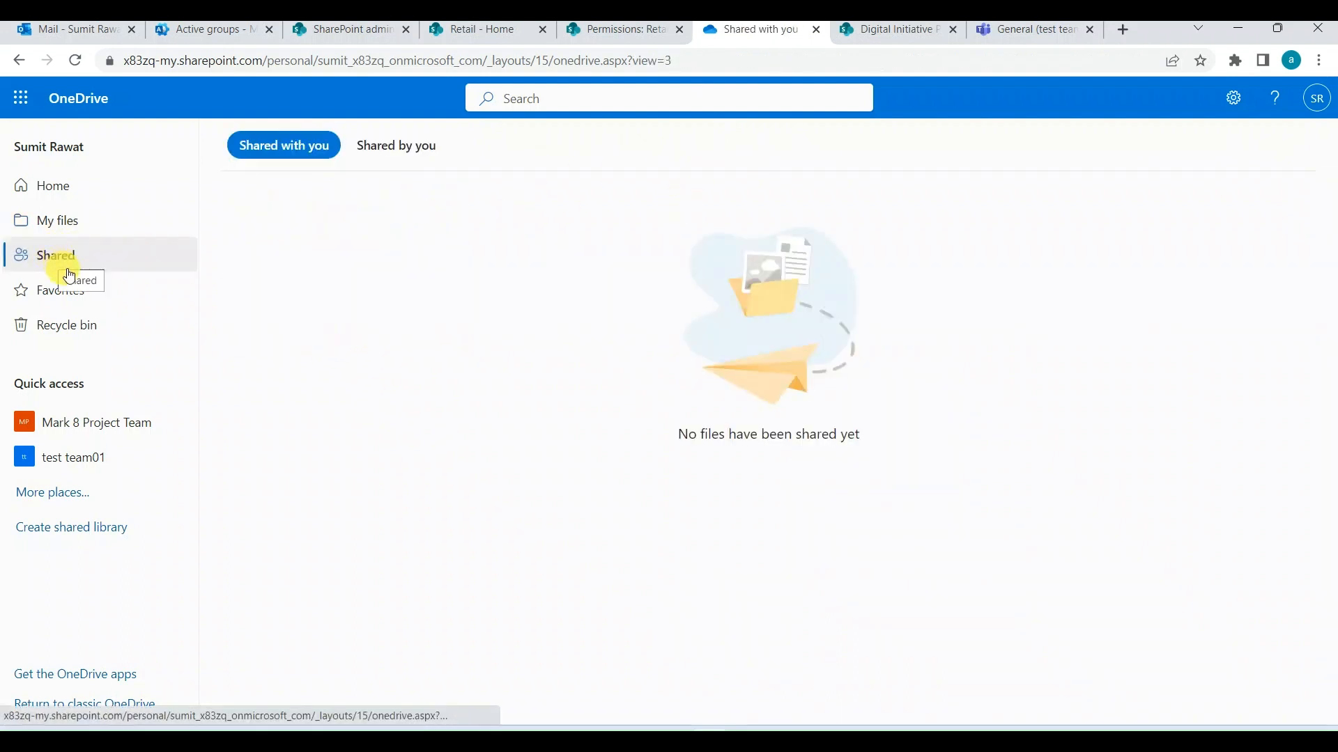
pyautogui.click(380, 145)
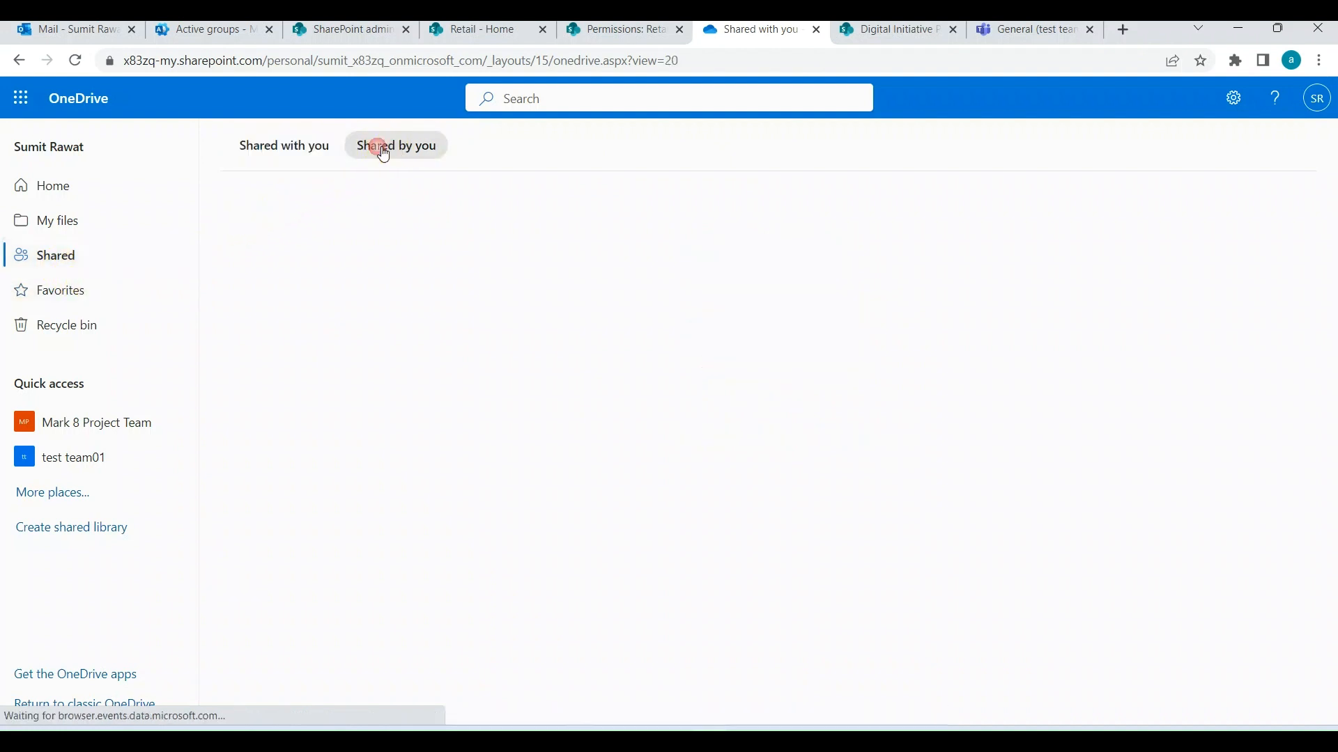
pyautogui.click(273, 149)
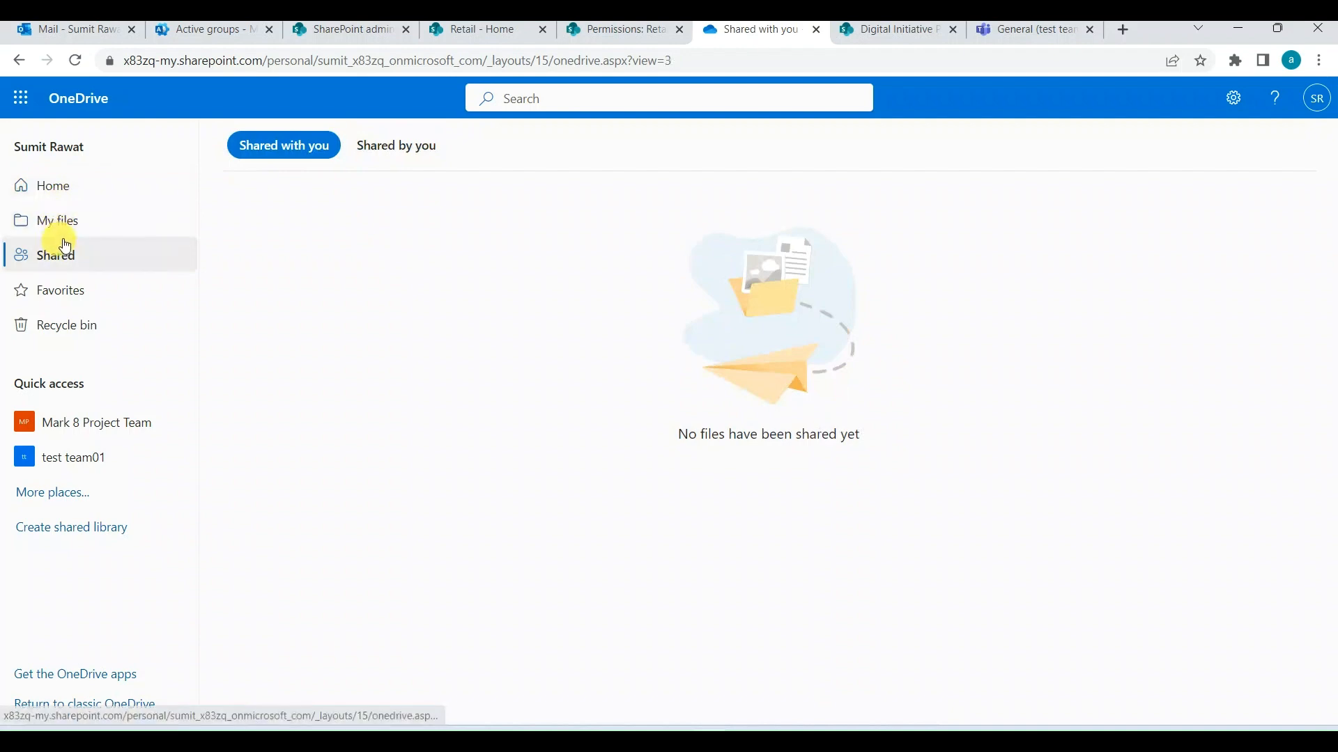
# Select "test folder one drive" in My files and open its sharing dialog.
pyautogui.click(56, 220)
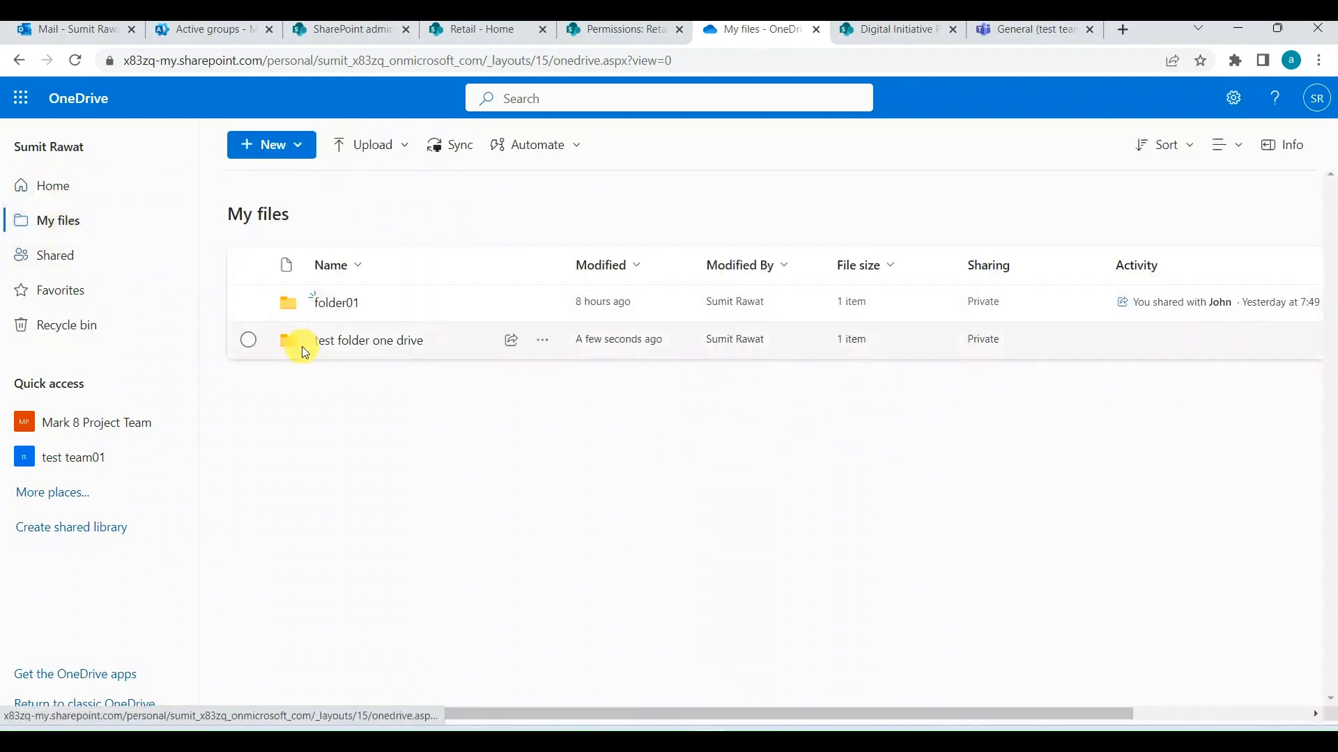
pyautogui.click(251, 342)
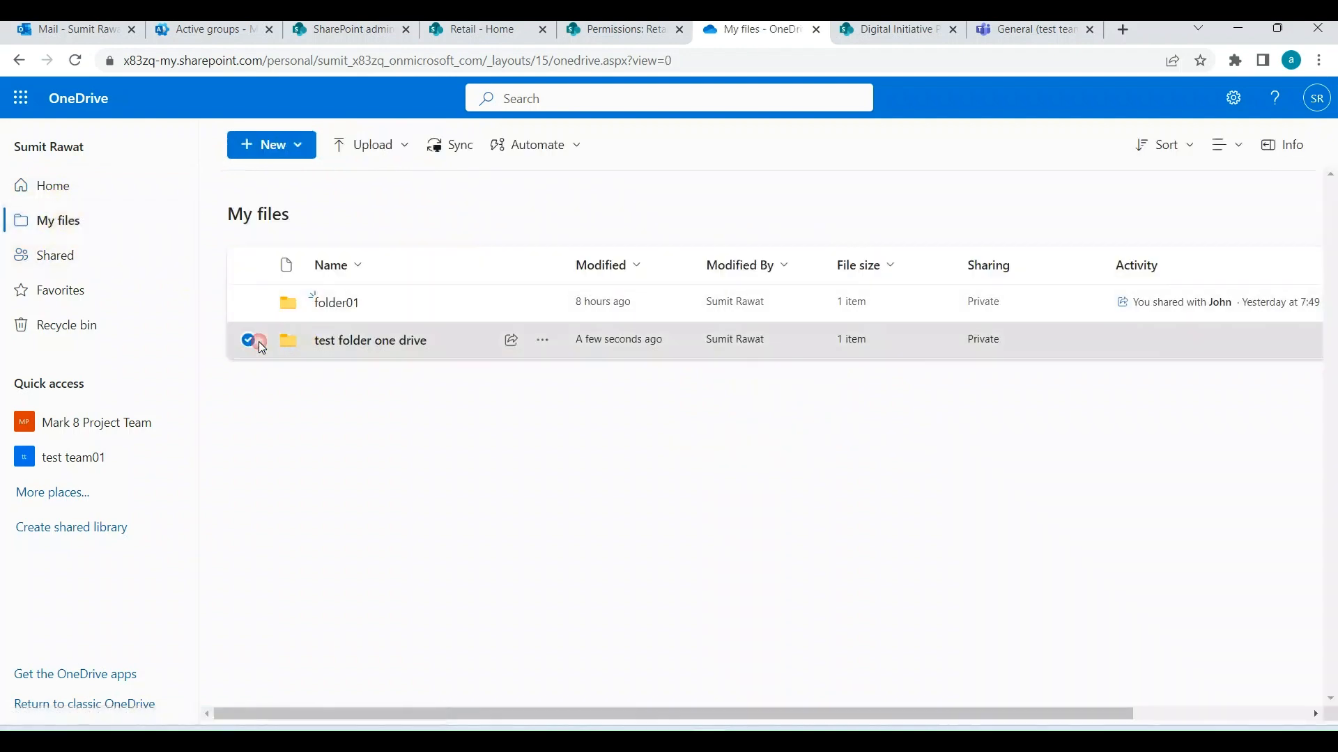
pyautogui.click(547, 342)
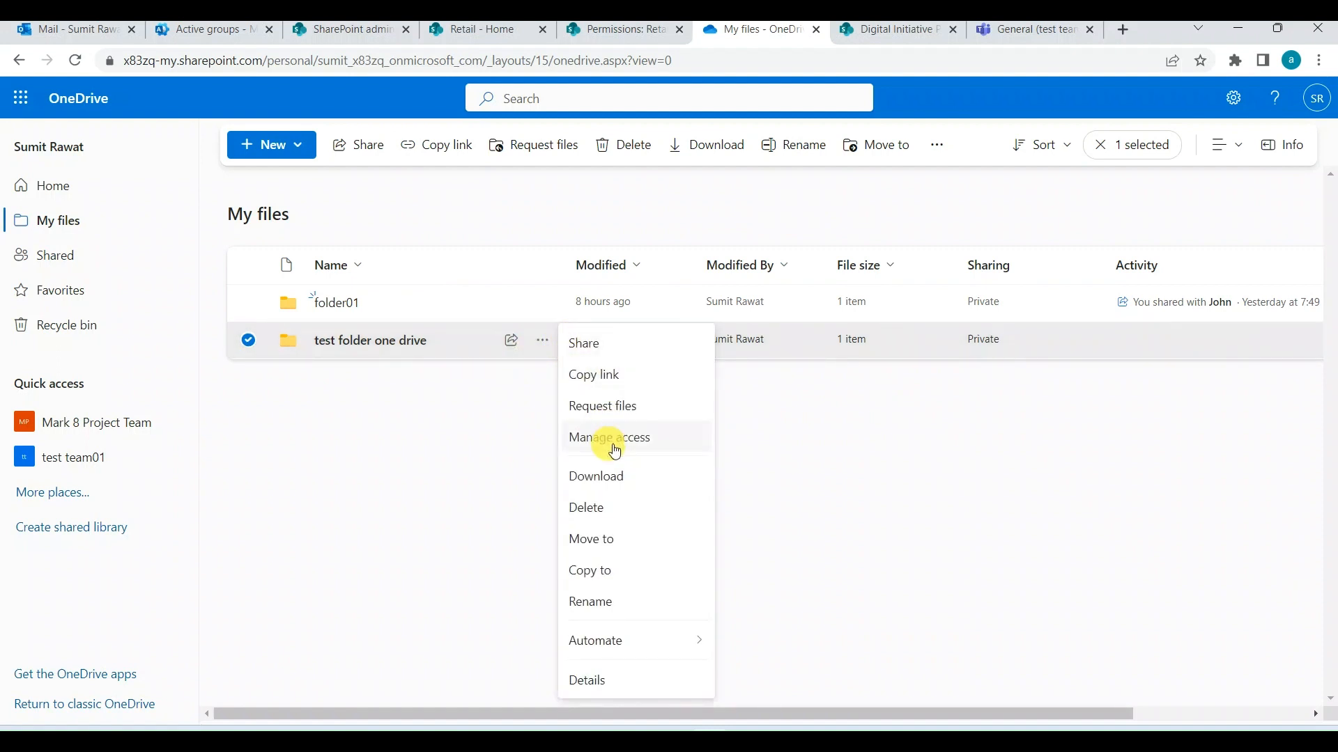
pyautogui.click(599, 355)
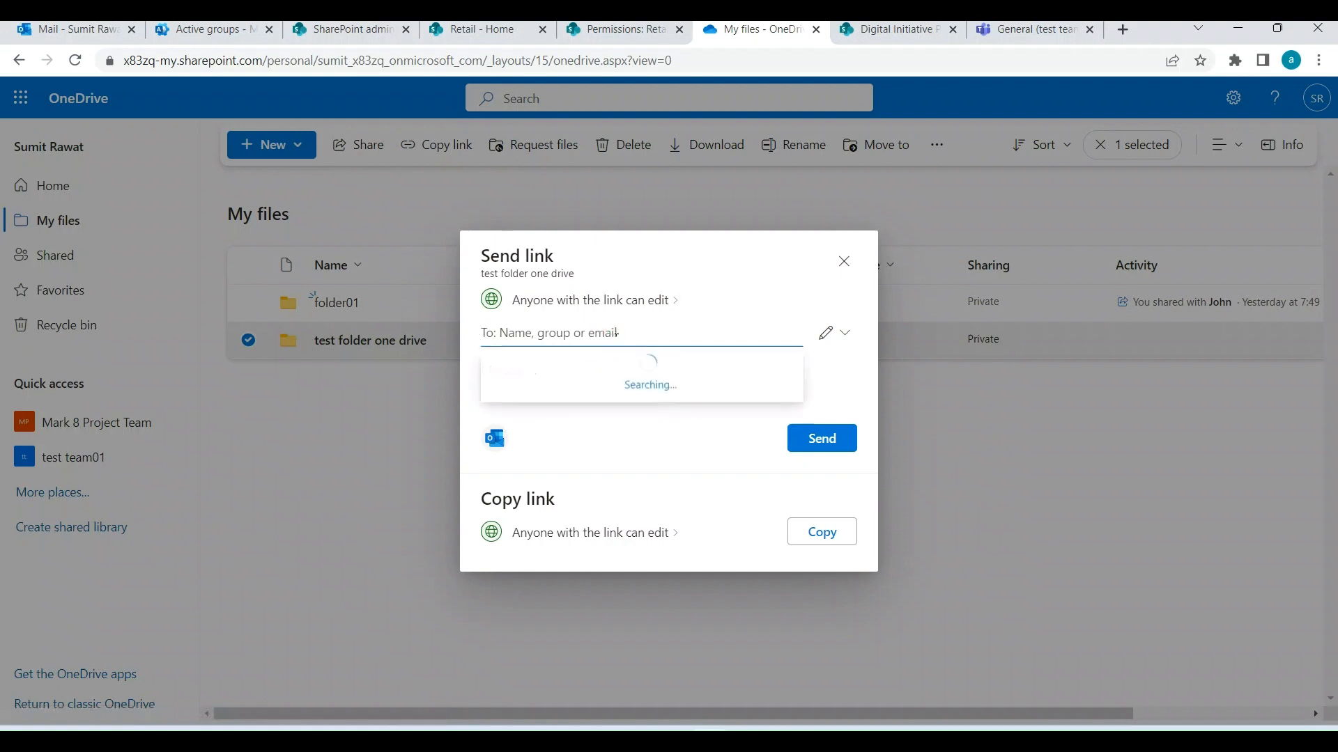
pyautogui.write('mail')
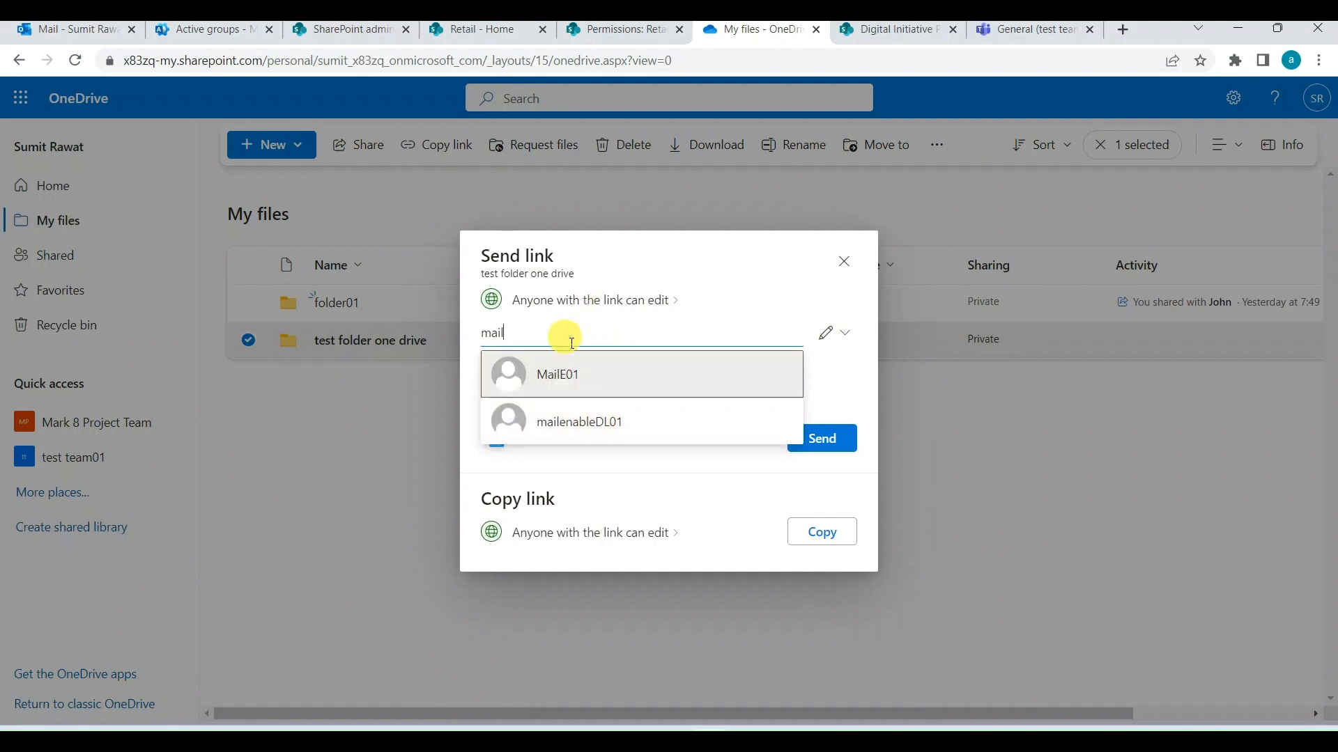
pyautogui.moveTo(567, 335); pyautogui.dragTo(428, 335)
pyautogui.click(426, 333)
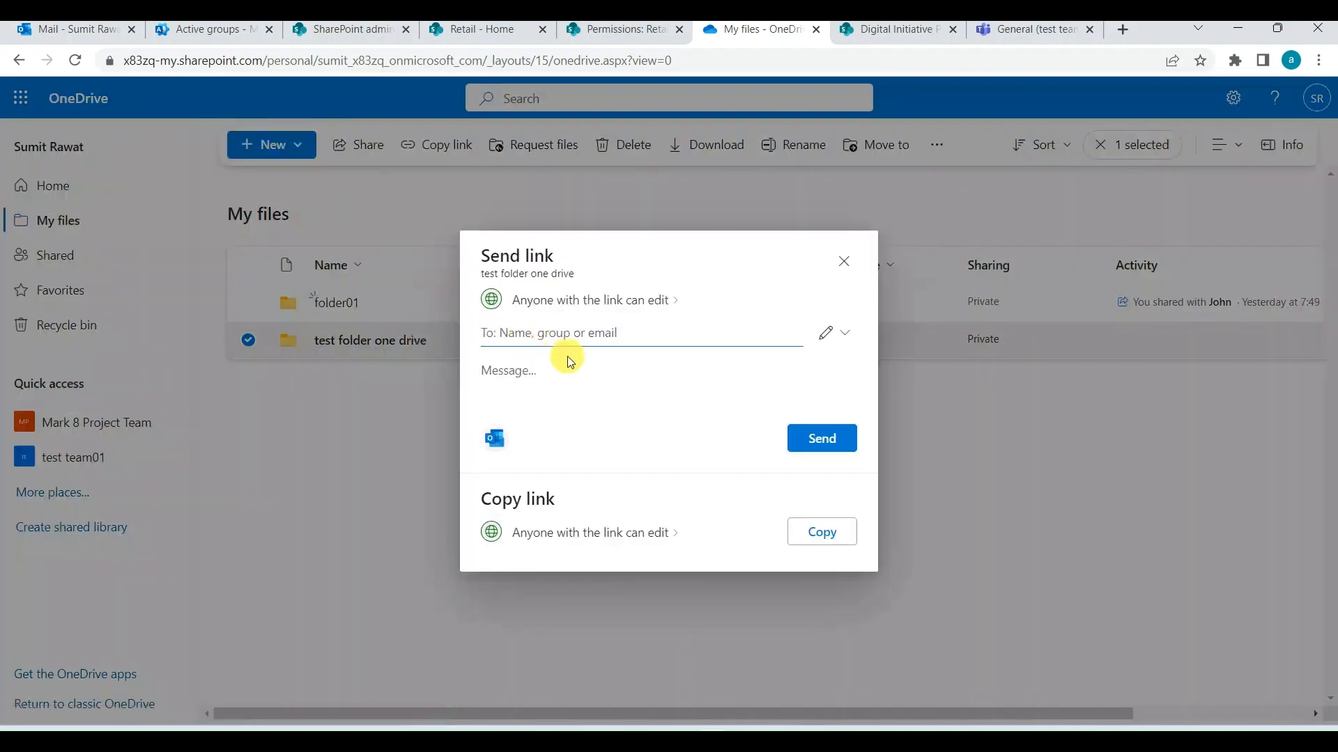
pyautogui.click(577, 342)
pyautogui.write('sc')
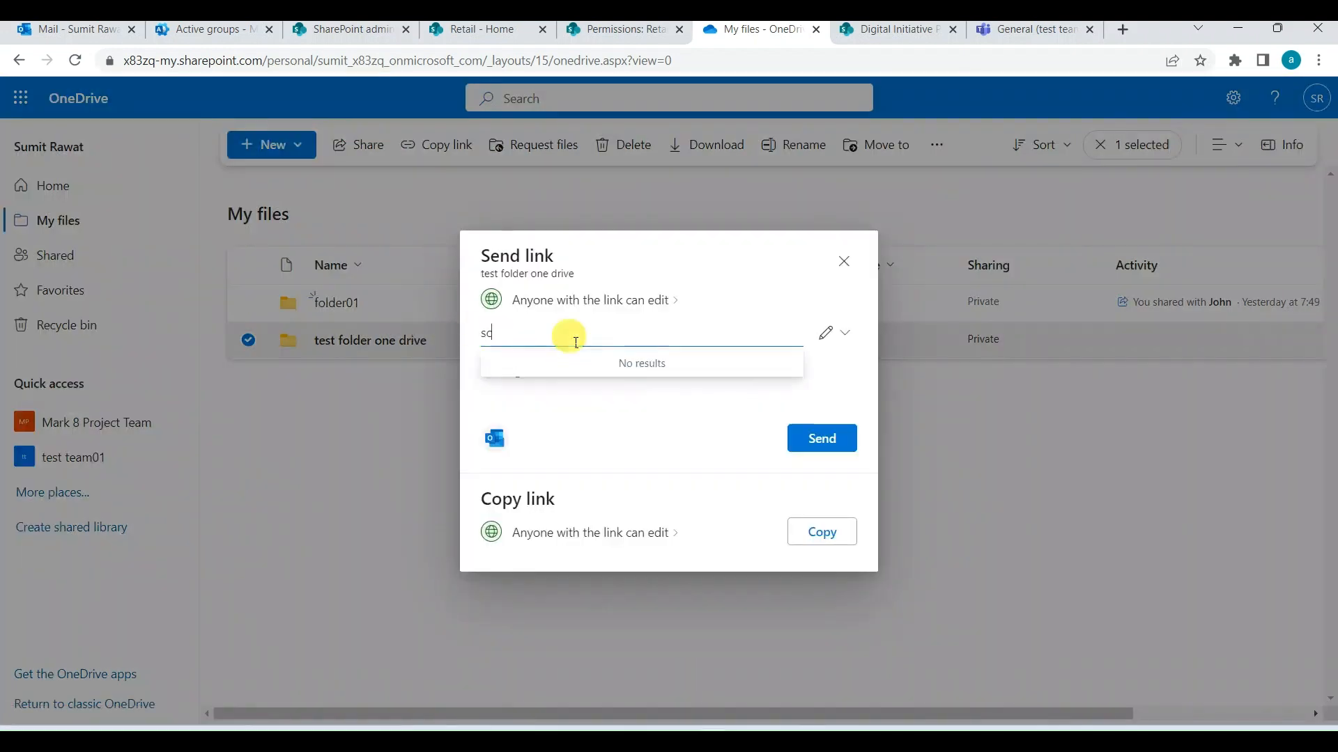
pyautogui.write('0')
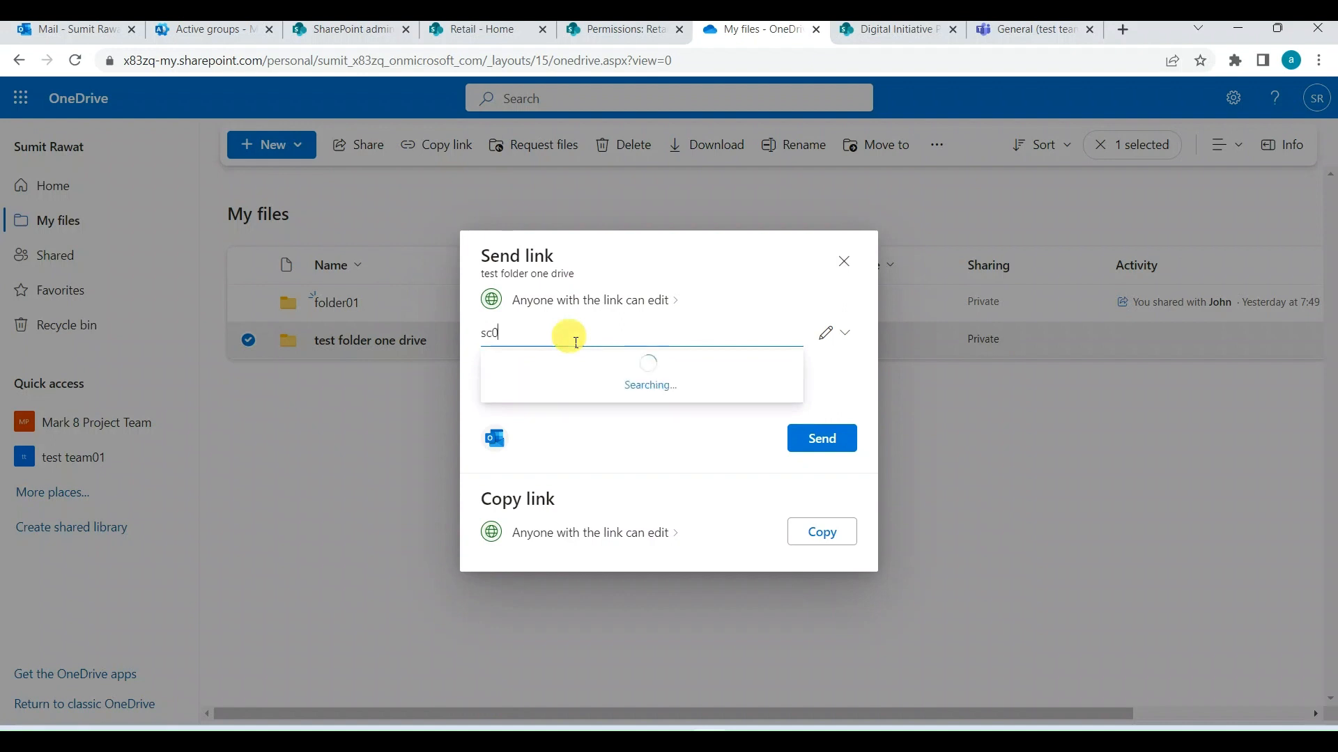
pyautogui.press('BackSpace')
pyautogui.press('BackSpace')
pyautogui.press('BackSpace')
# Add the mailenableDL01 group as the recipient and send it the sharing link to the folder.
pyautogui.write('mail')
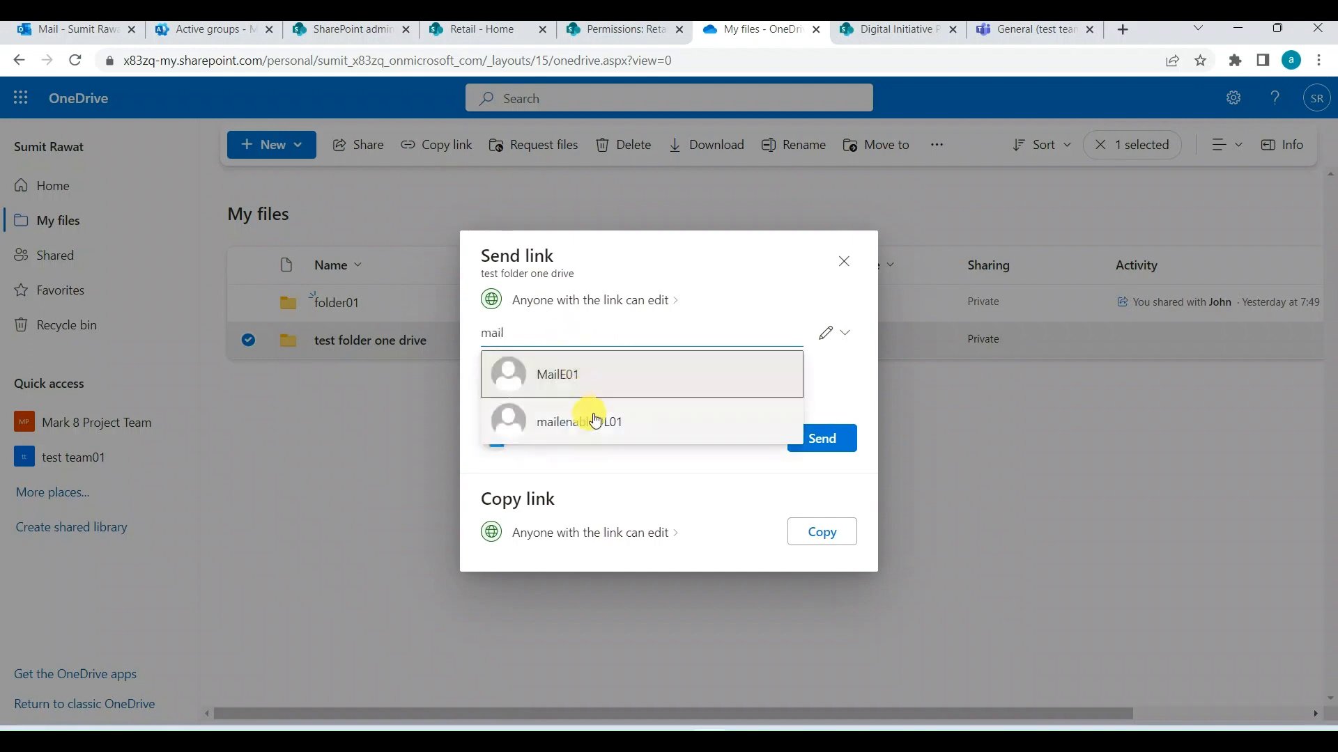
pyautogui.click(589, 419)
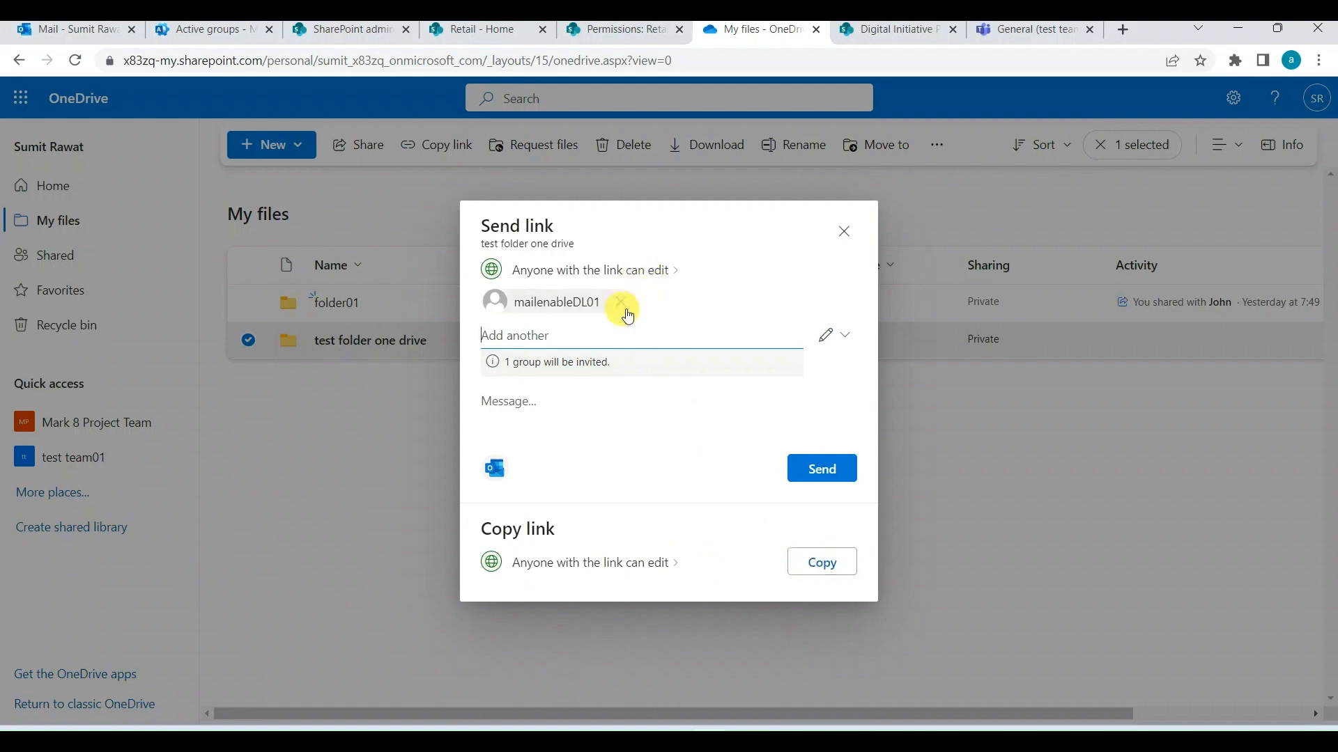
pyautogui.click(829, 472)
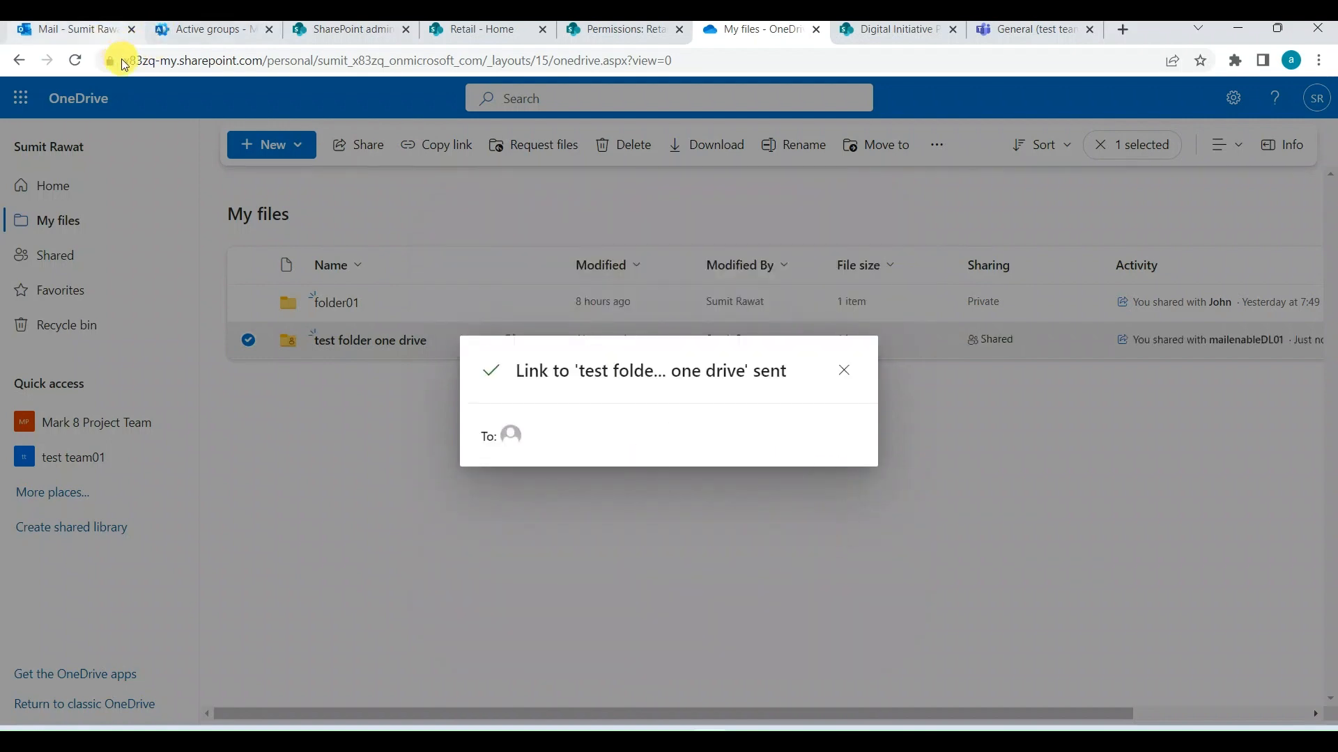
# Switch to the group member's Outlook in Edge, reload the inbox and open "test folder one drive" from the sharing email.
pyautogui.hotkey('alt', 'Tab')
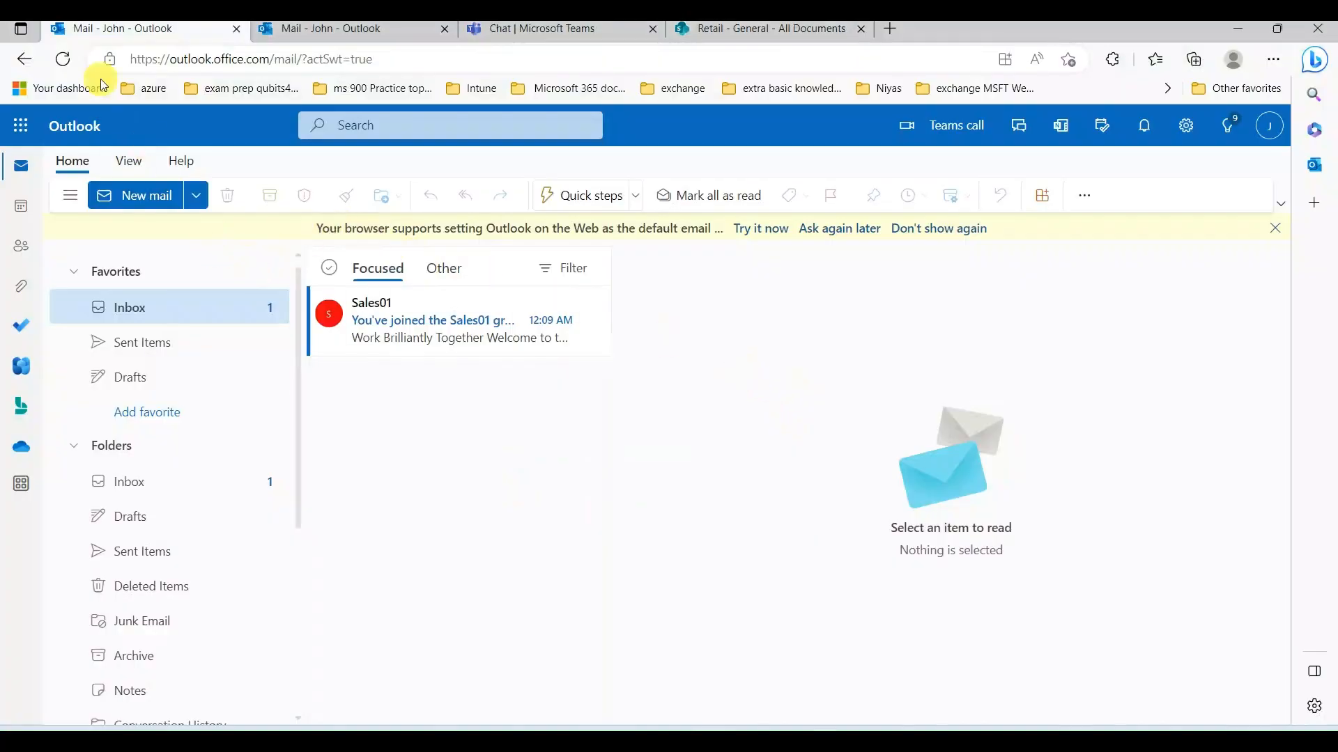
pyautogui.click(63, 61)
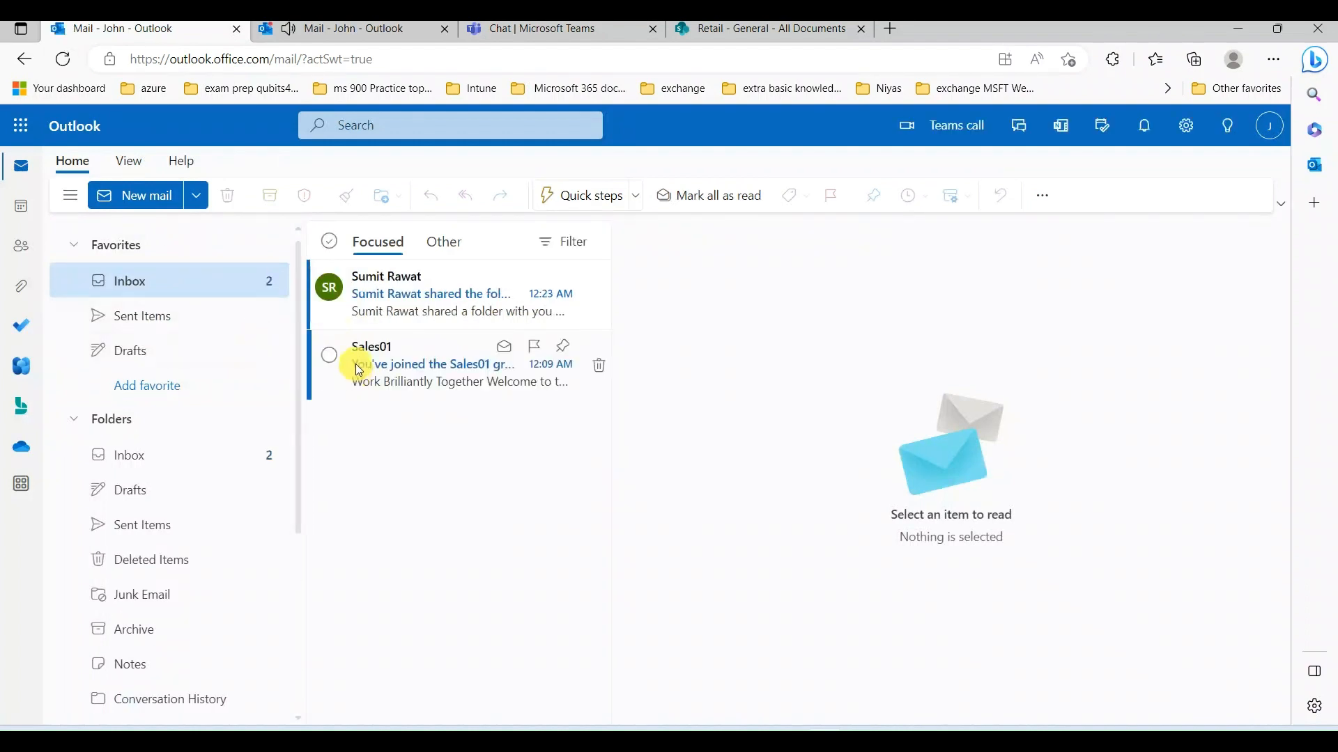
pyautogui.click(345, 28)
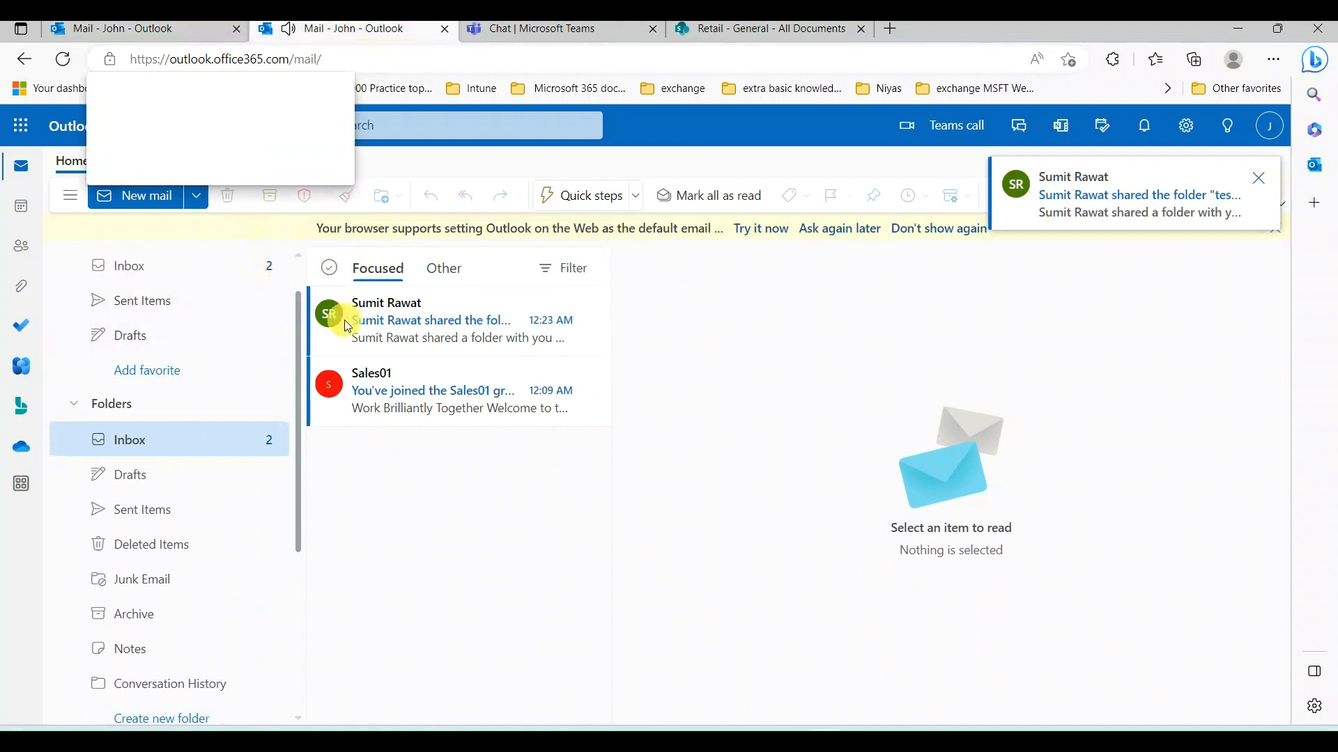
pyautogui.click(167, 28)
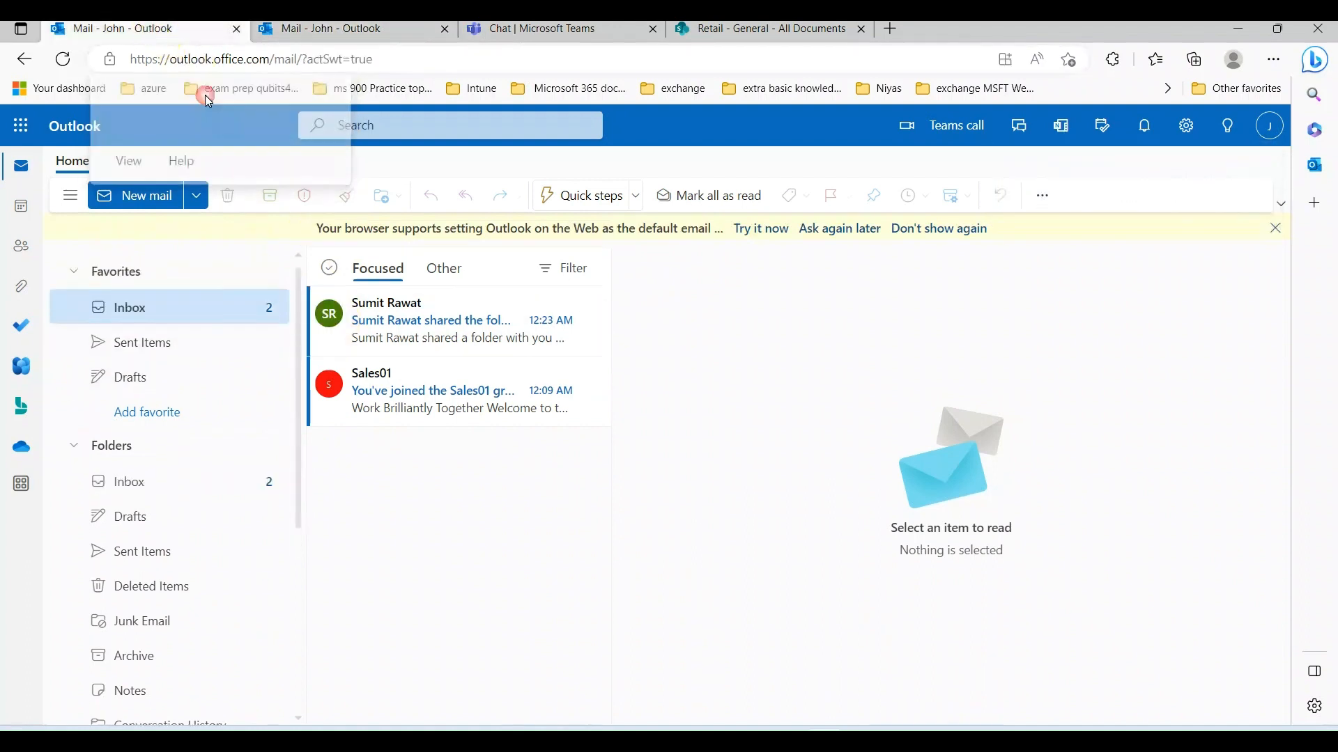
pyautogui.click(404, 331)
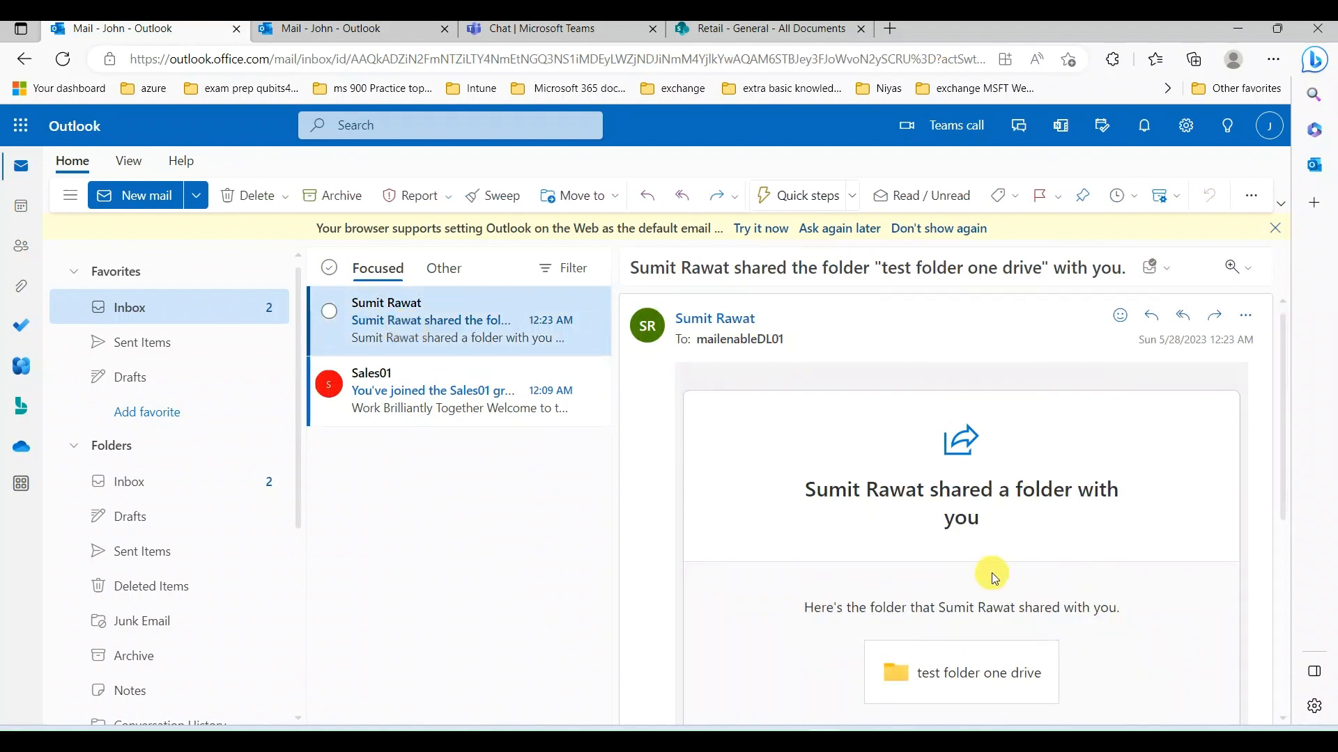
pyautogui.scroll(-2, 990, 557)
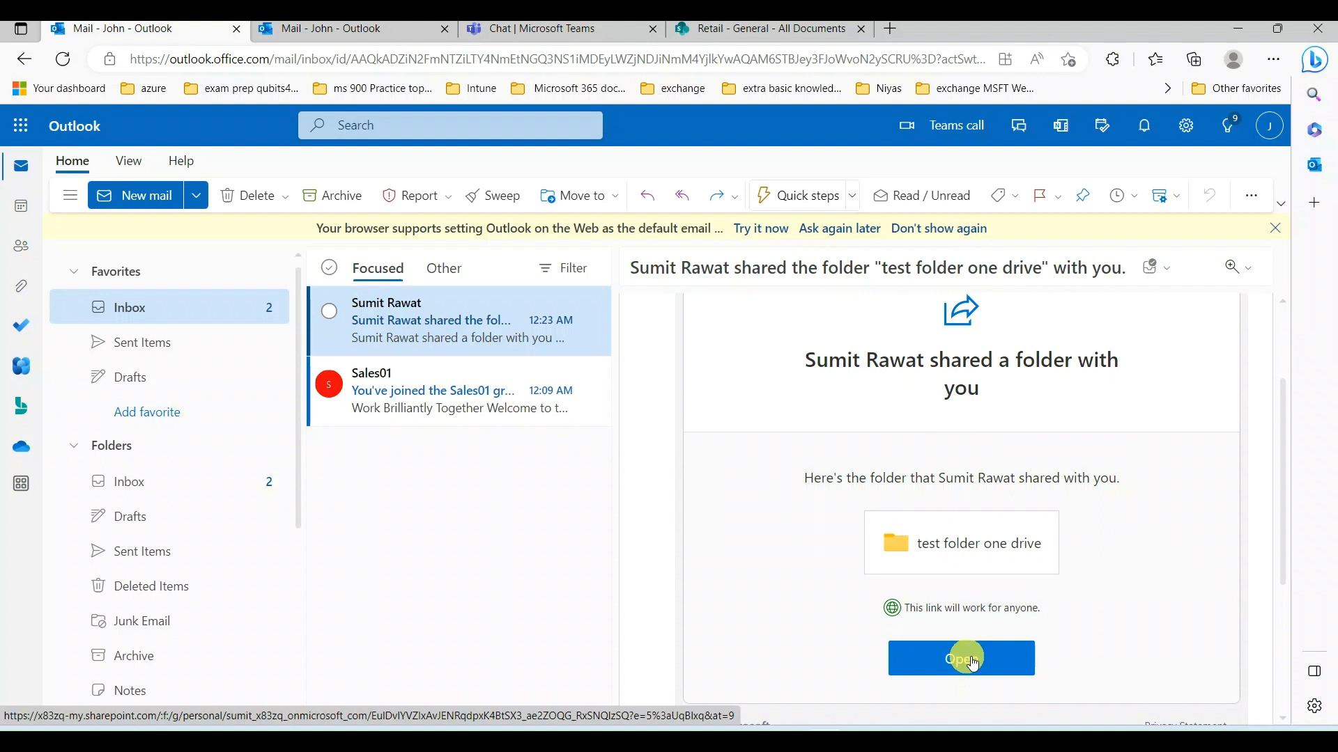
pyautogui.click(973, 664)
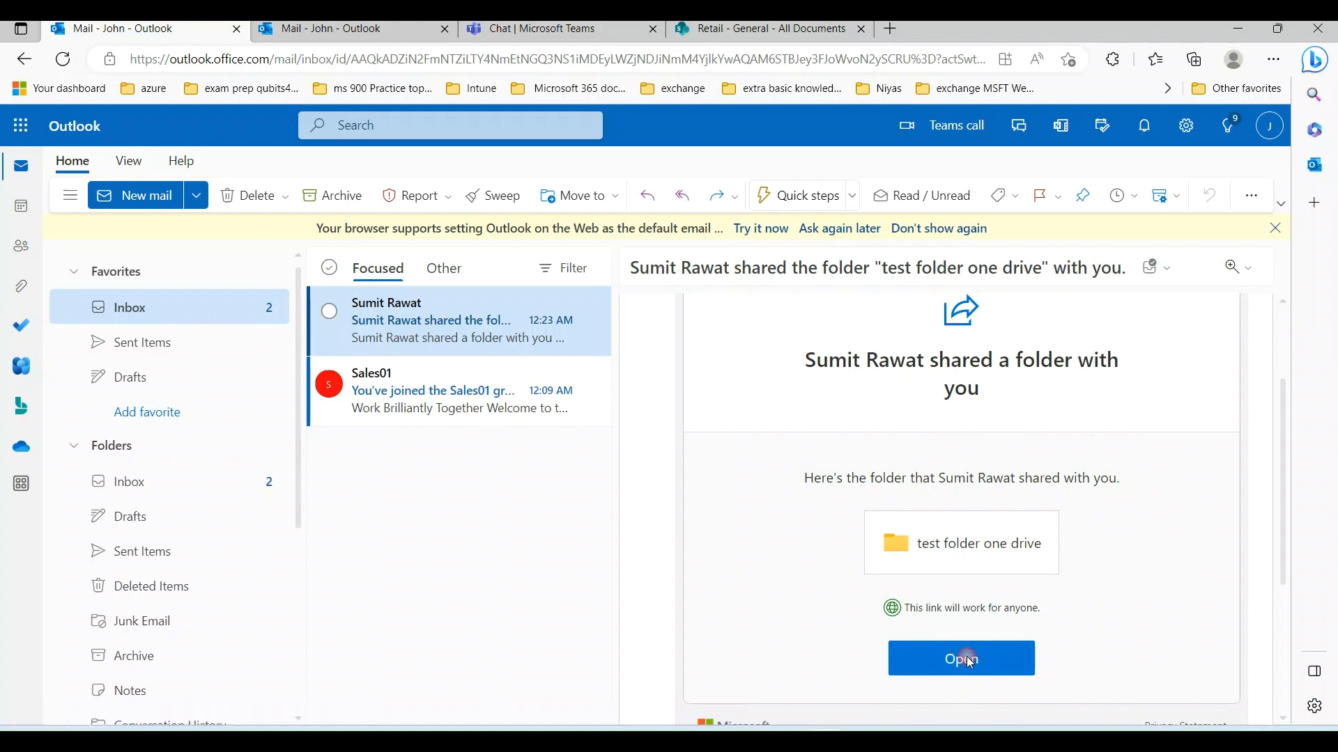